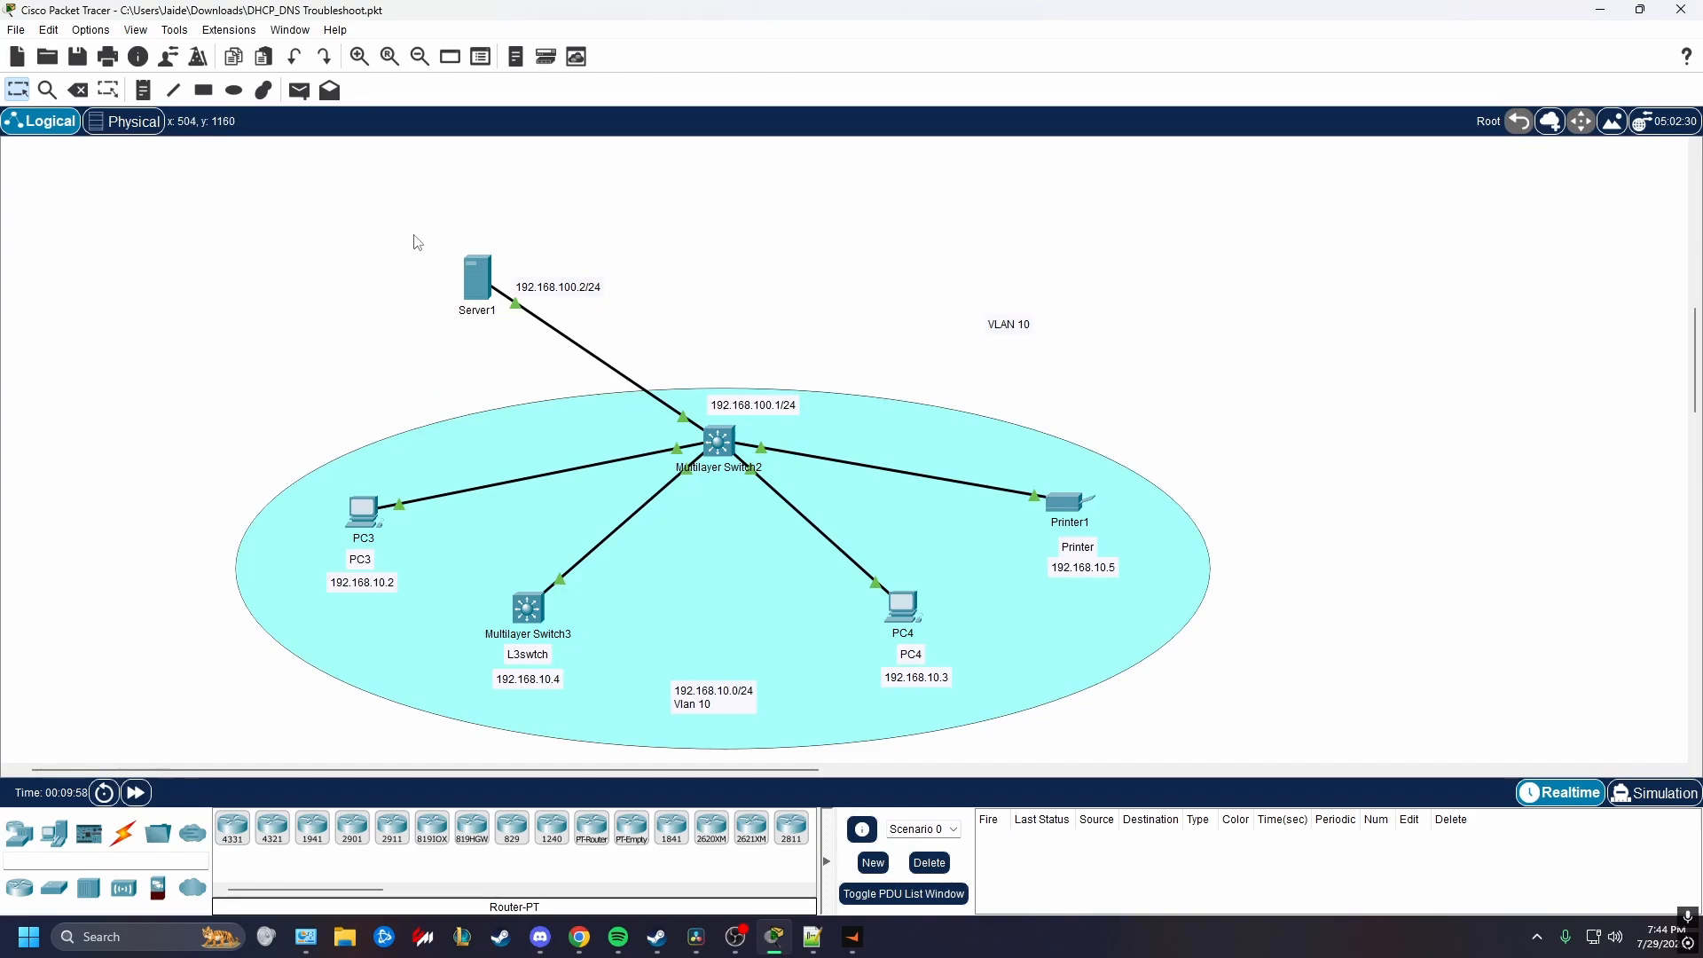
drag(390, 219, 635, 340)
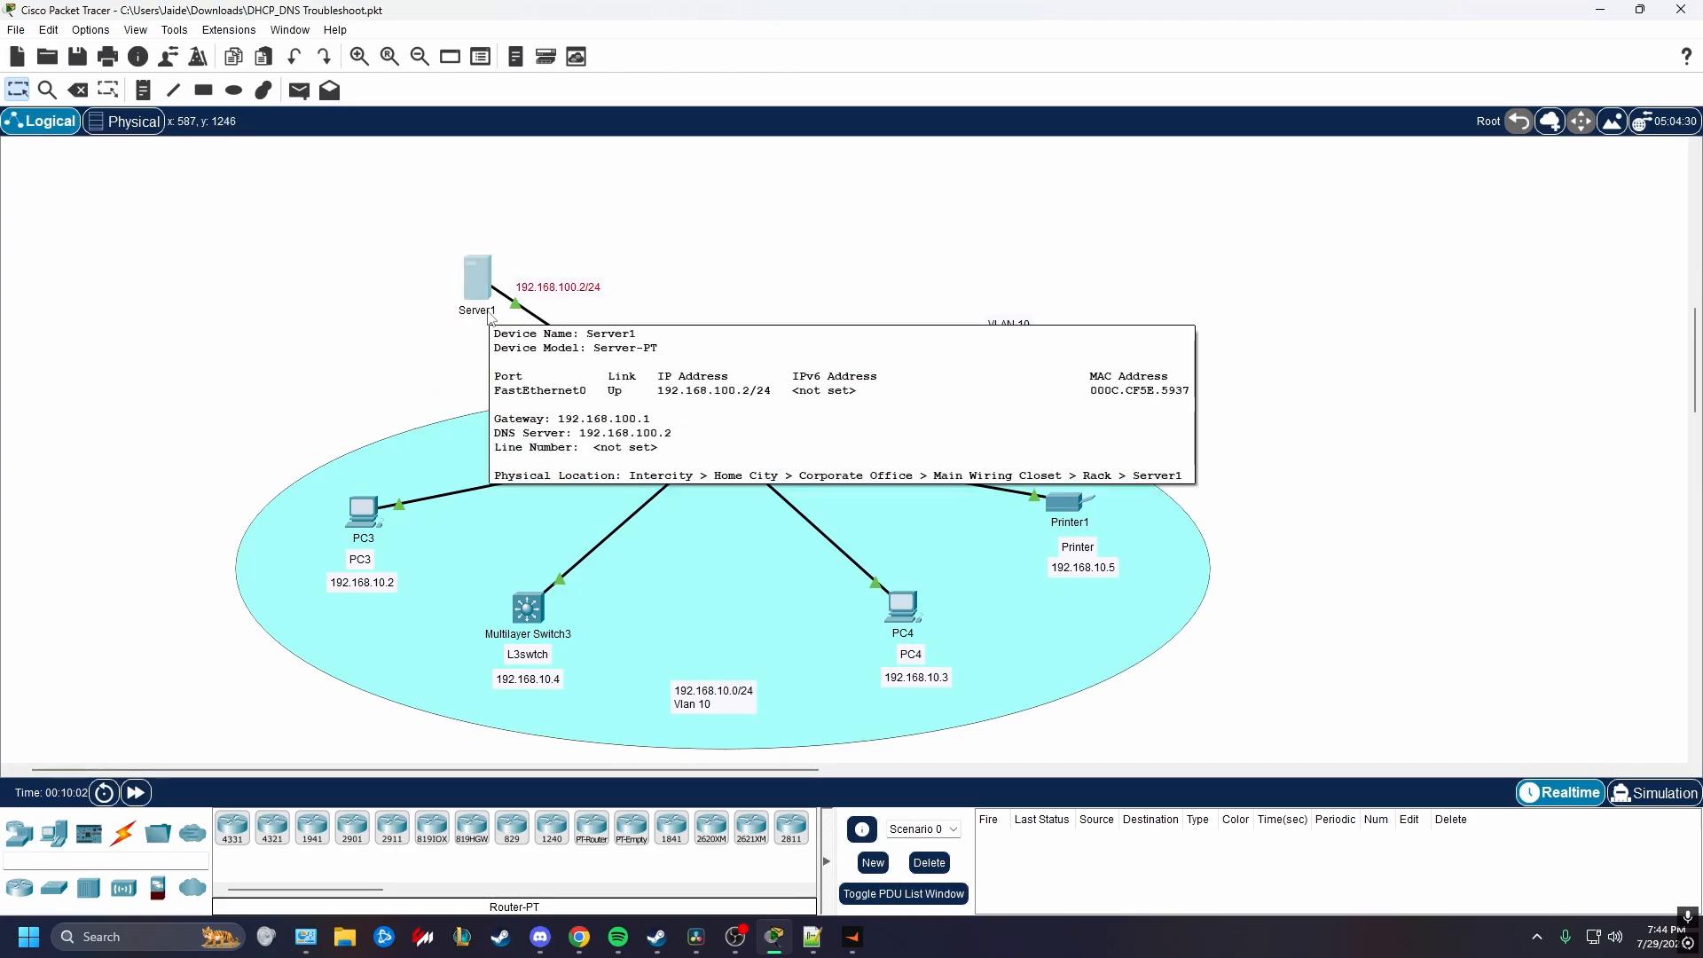
click(410, 365)
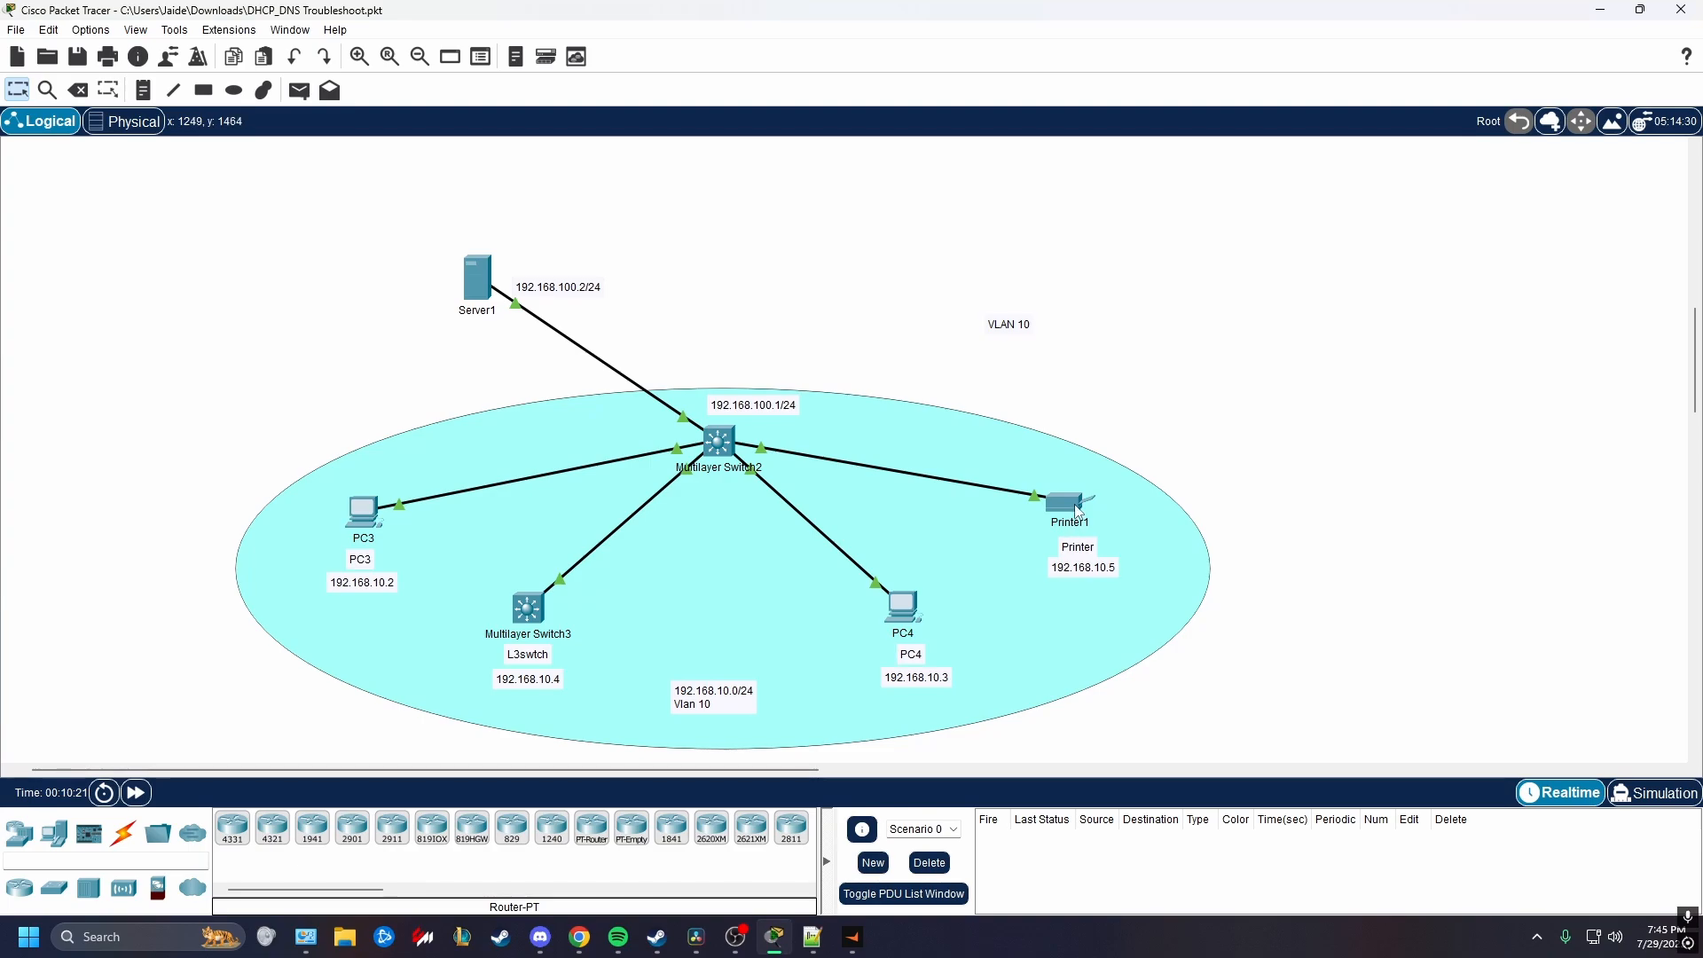
Switch to Notepad++ and read the DHCP and DNS project's tasks and success criteria, then return to the Packet Tracer topology.
mouse_move(1077, 508)
click(812, 937)
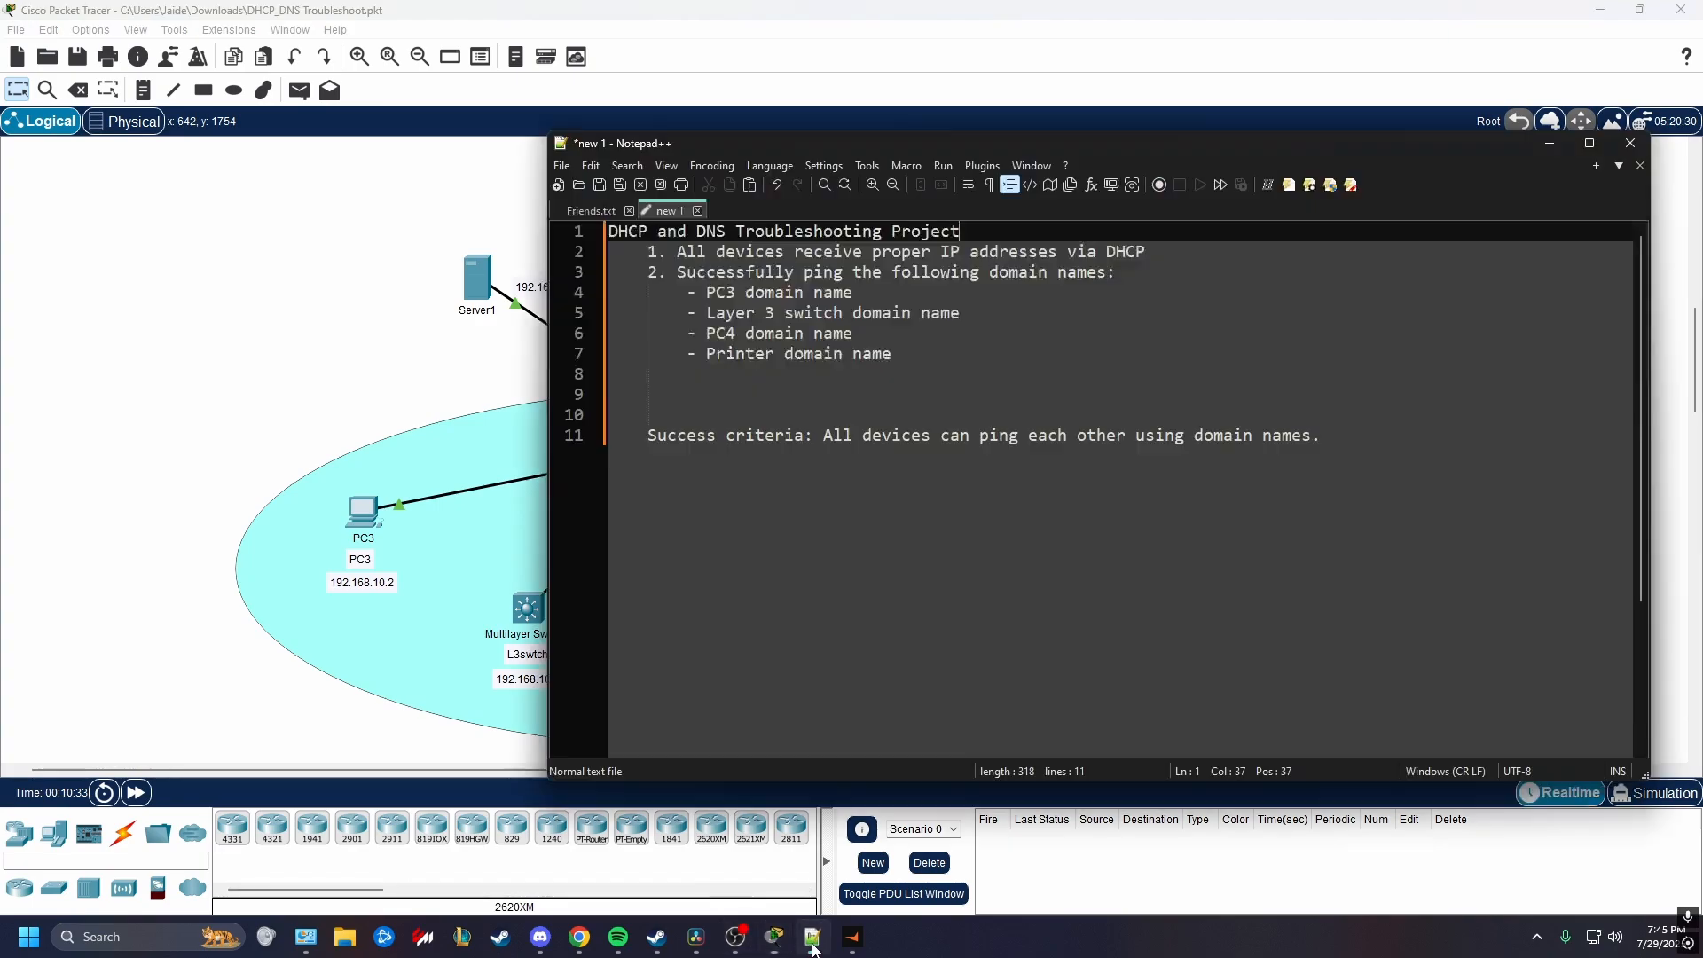
click(1049, 400)
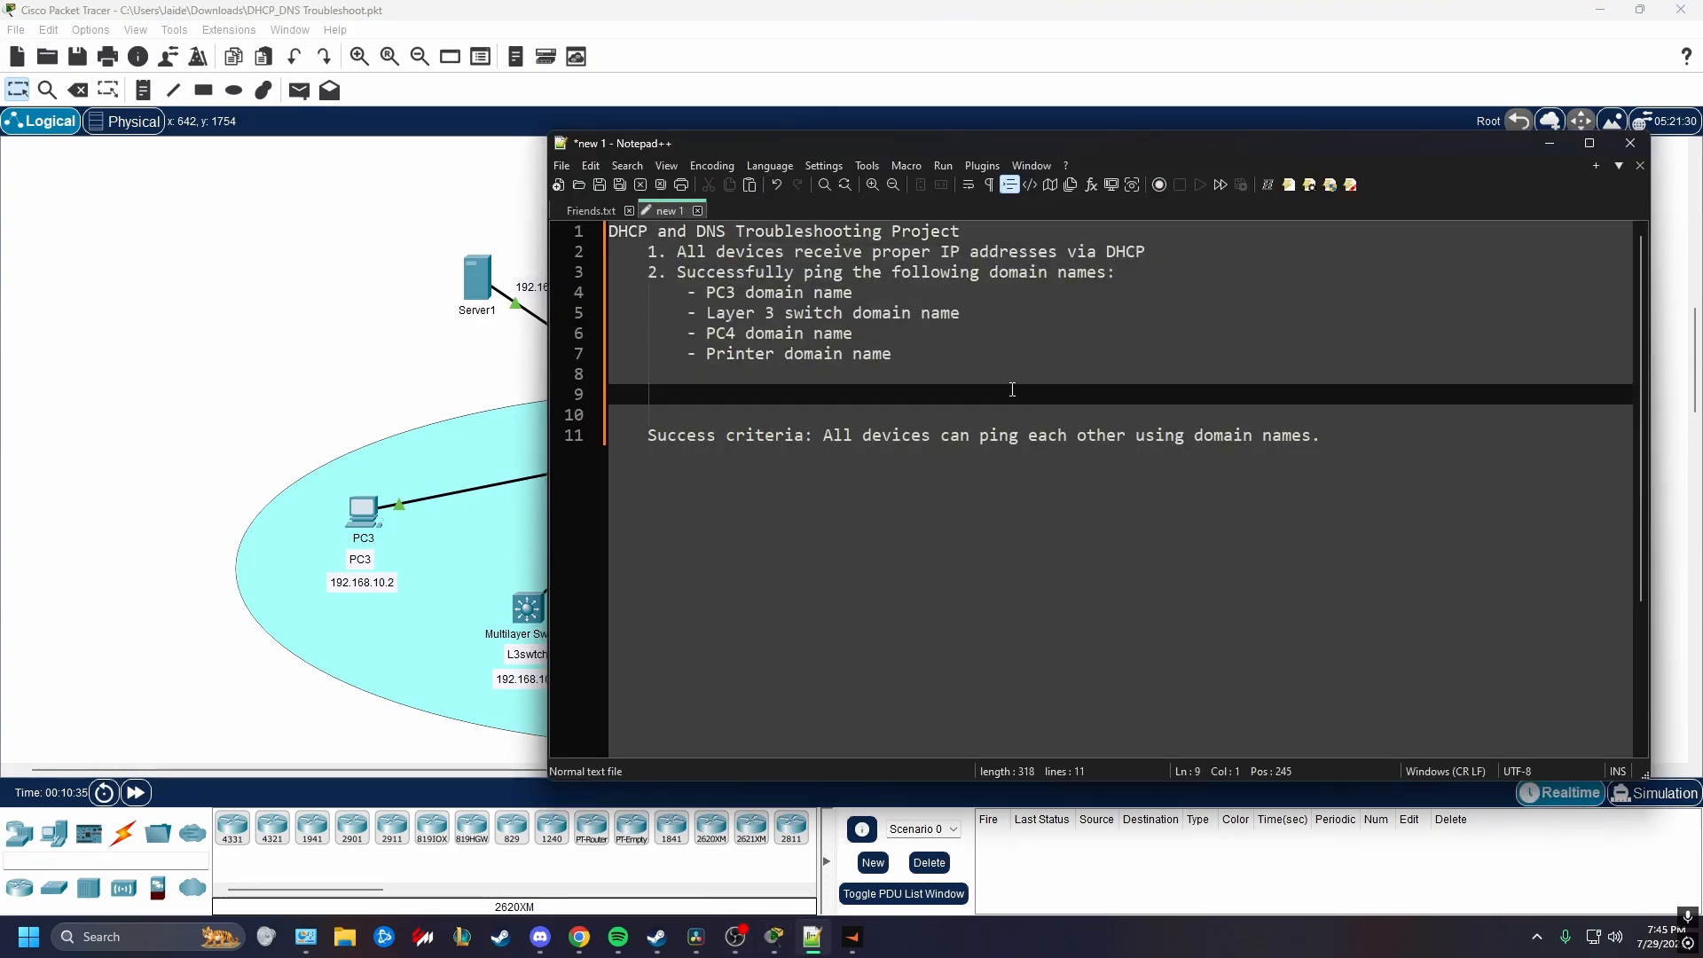
click(678, 252)
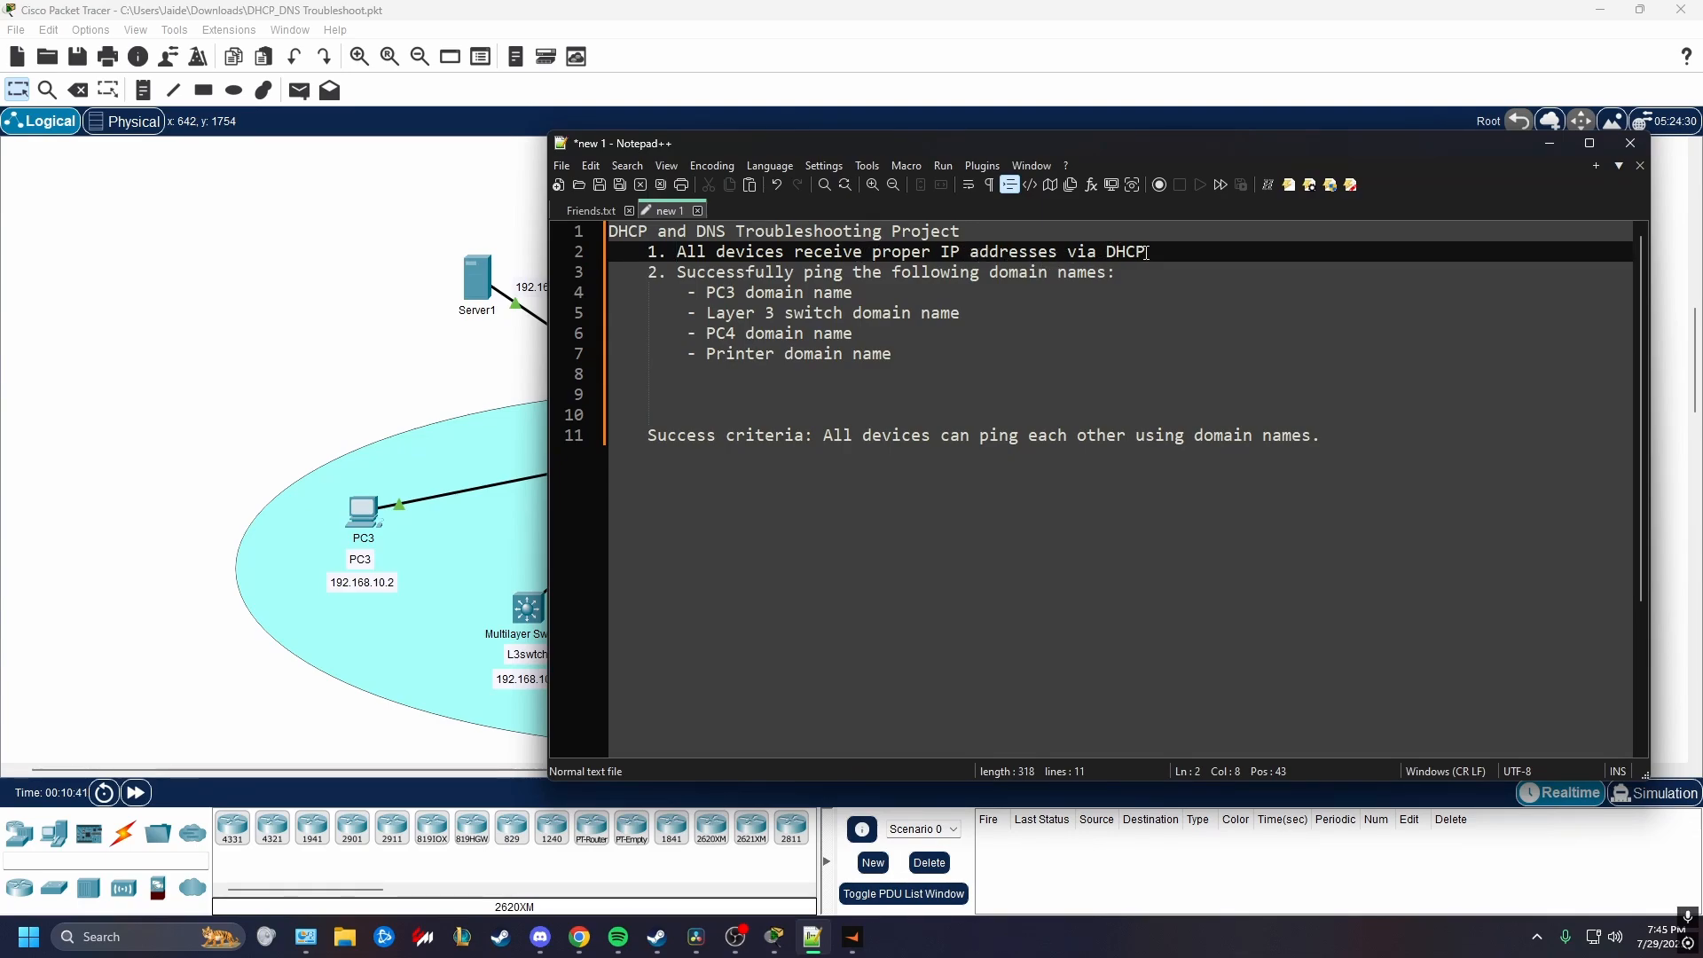
click(677, 273)
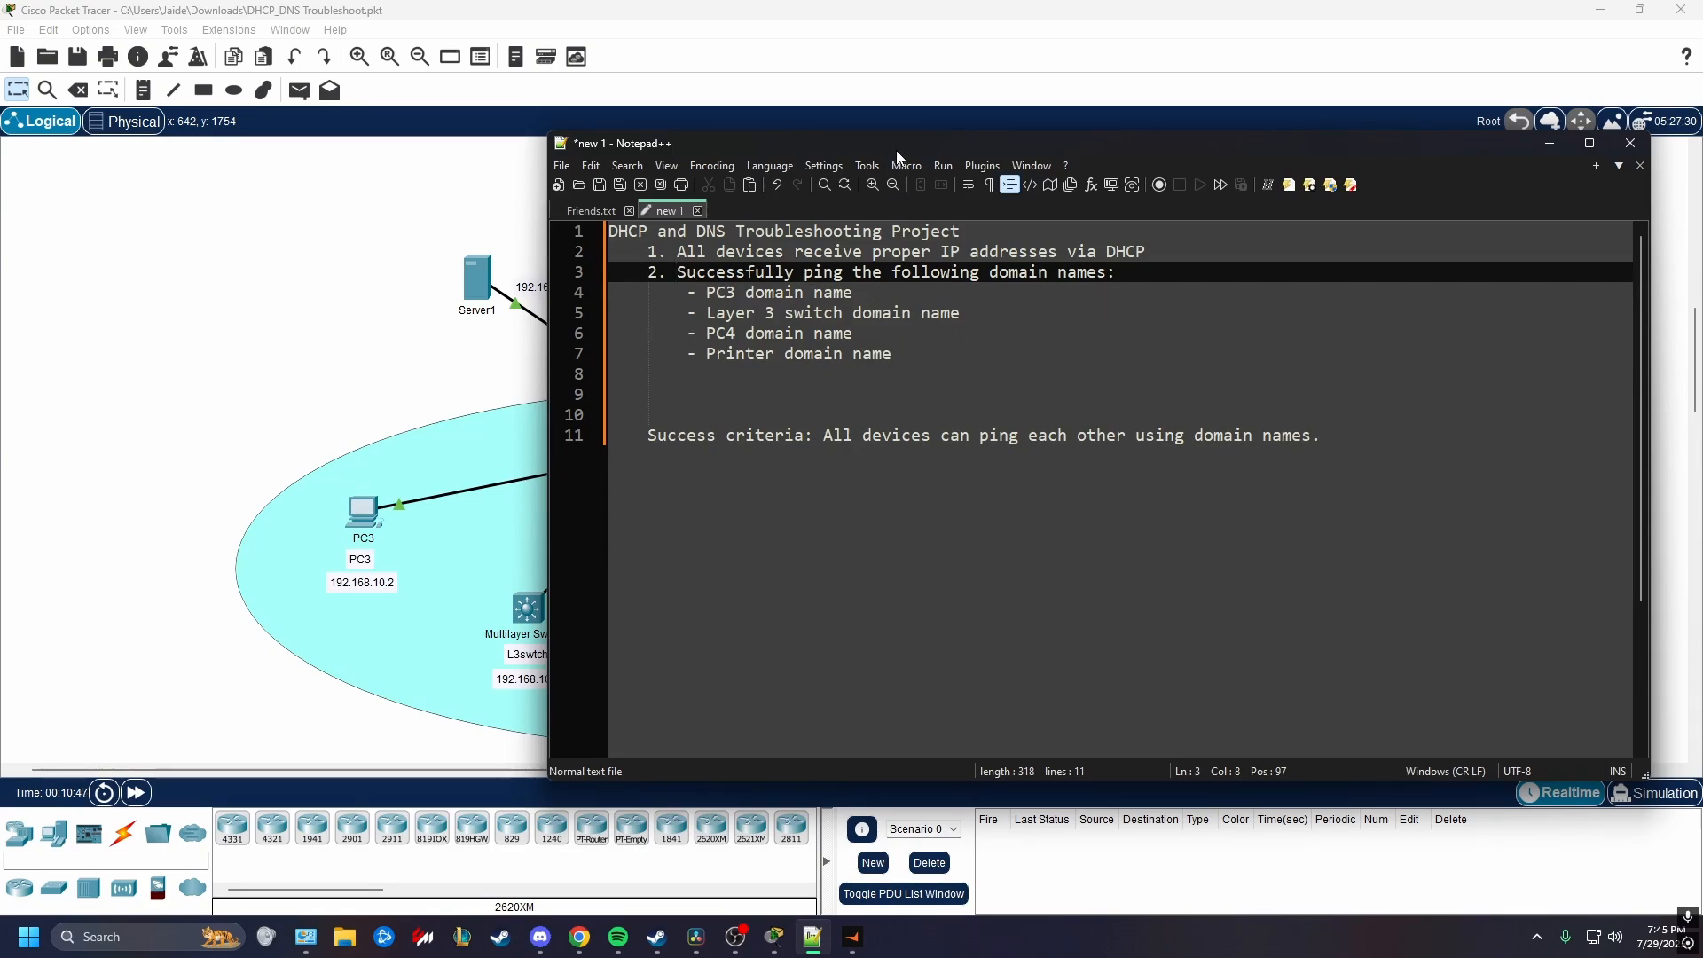
drag(896, 150, 1057, 170)
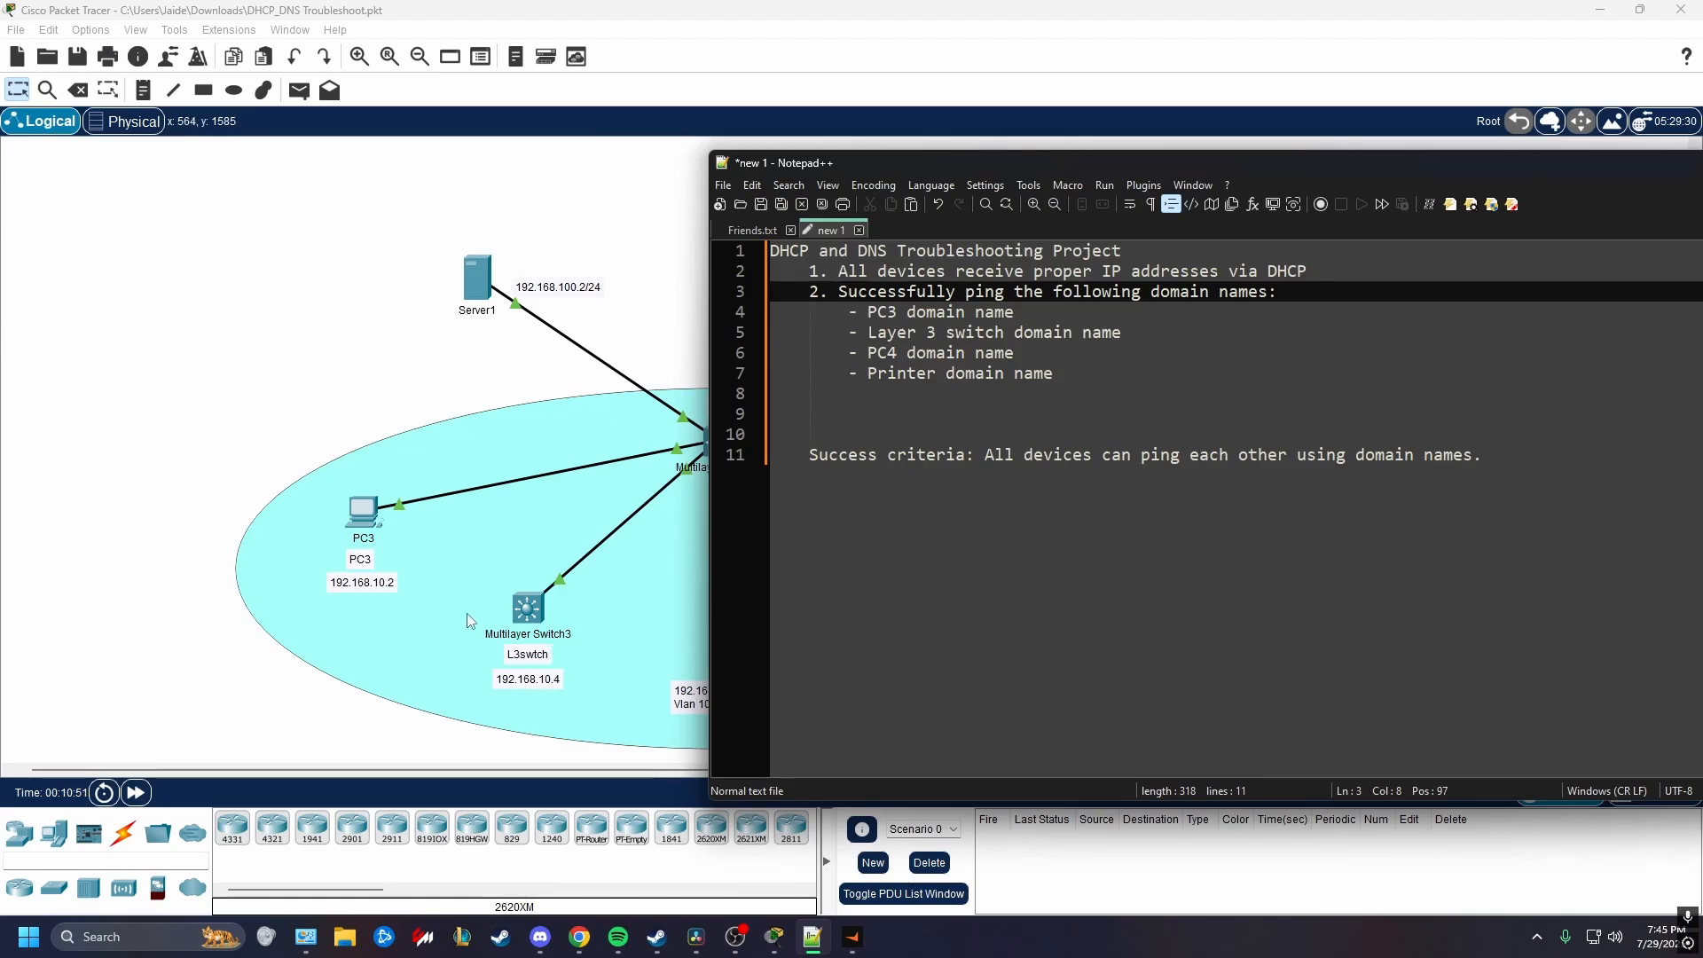
drag(1083, 170, 1161, 717)
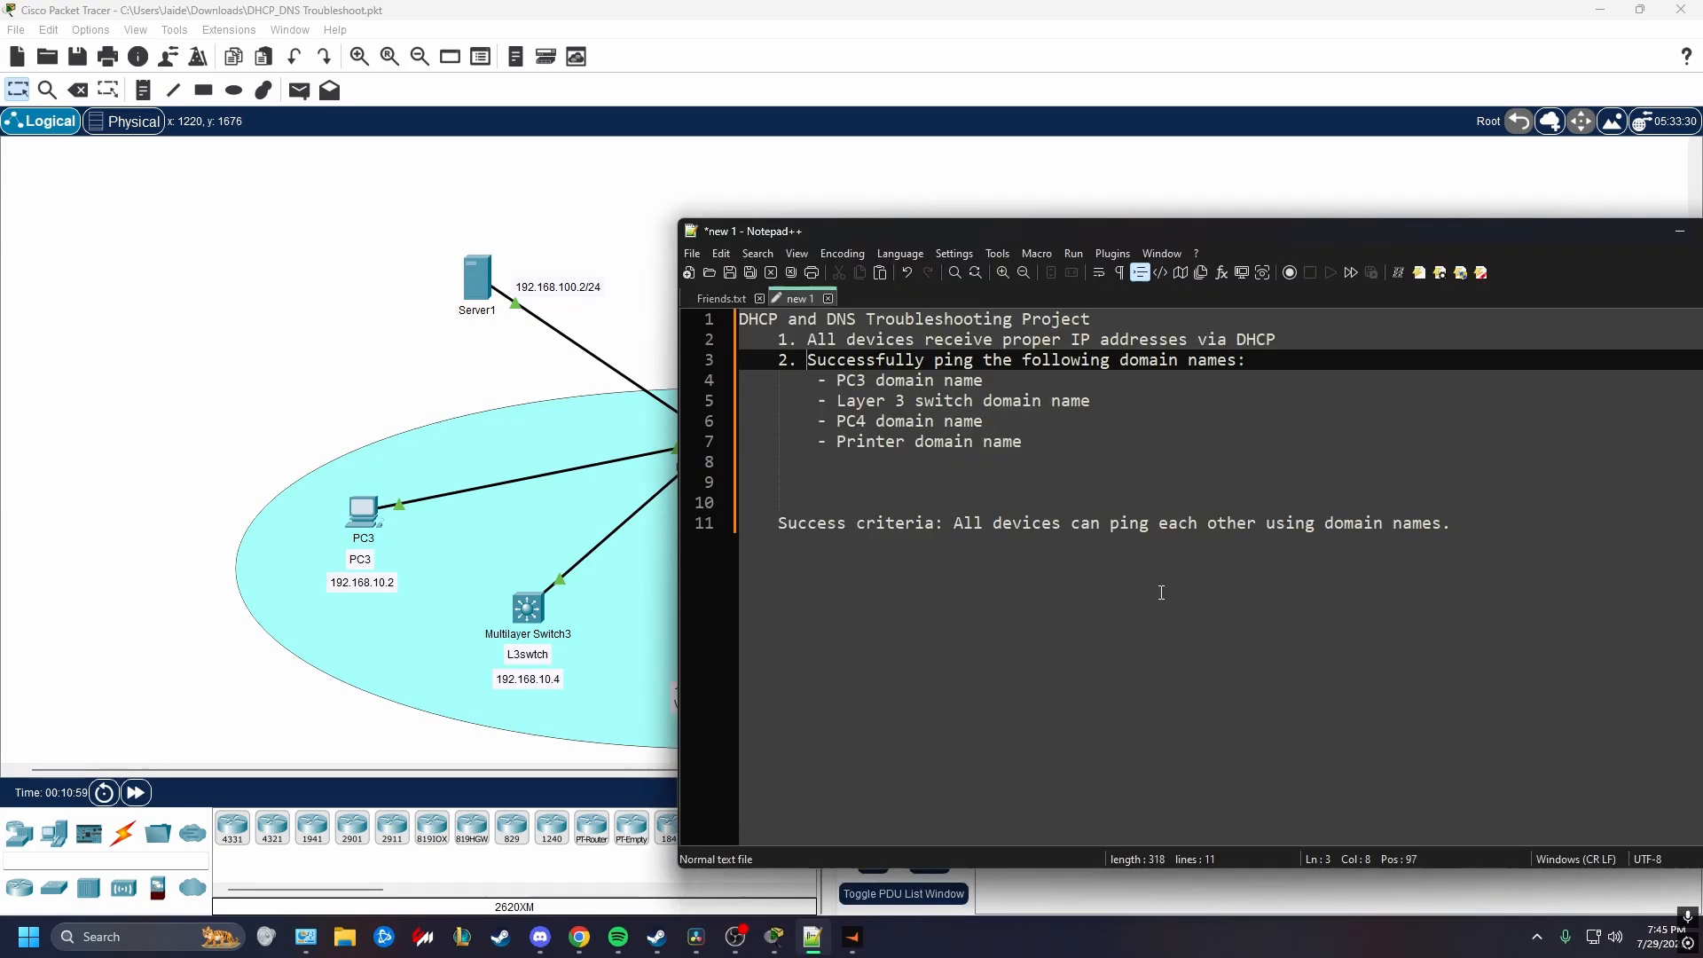
drag(1450, 523, 776, 523)
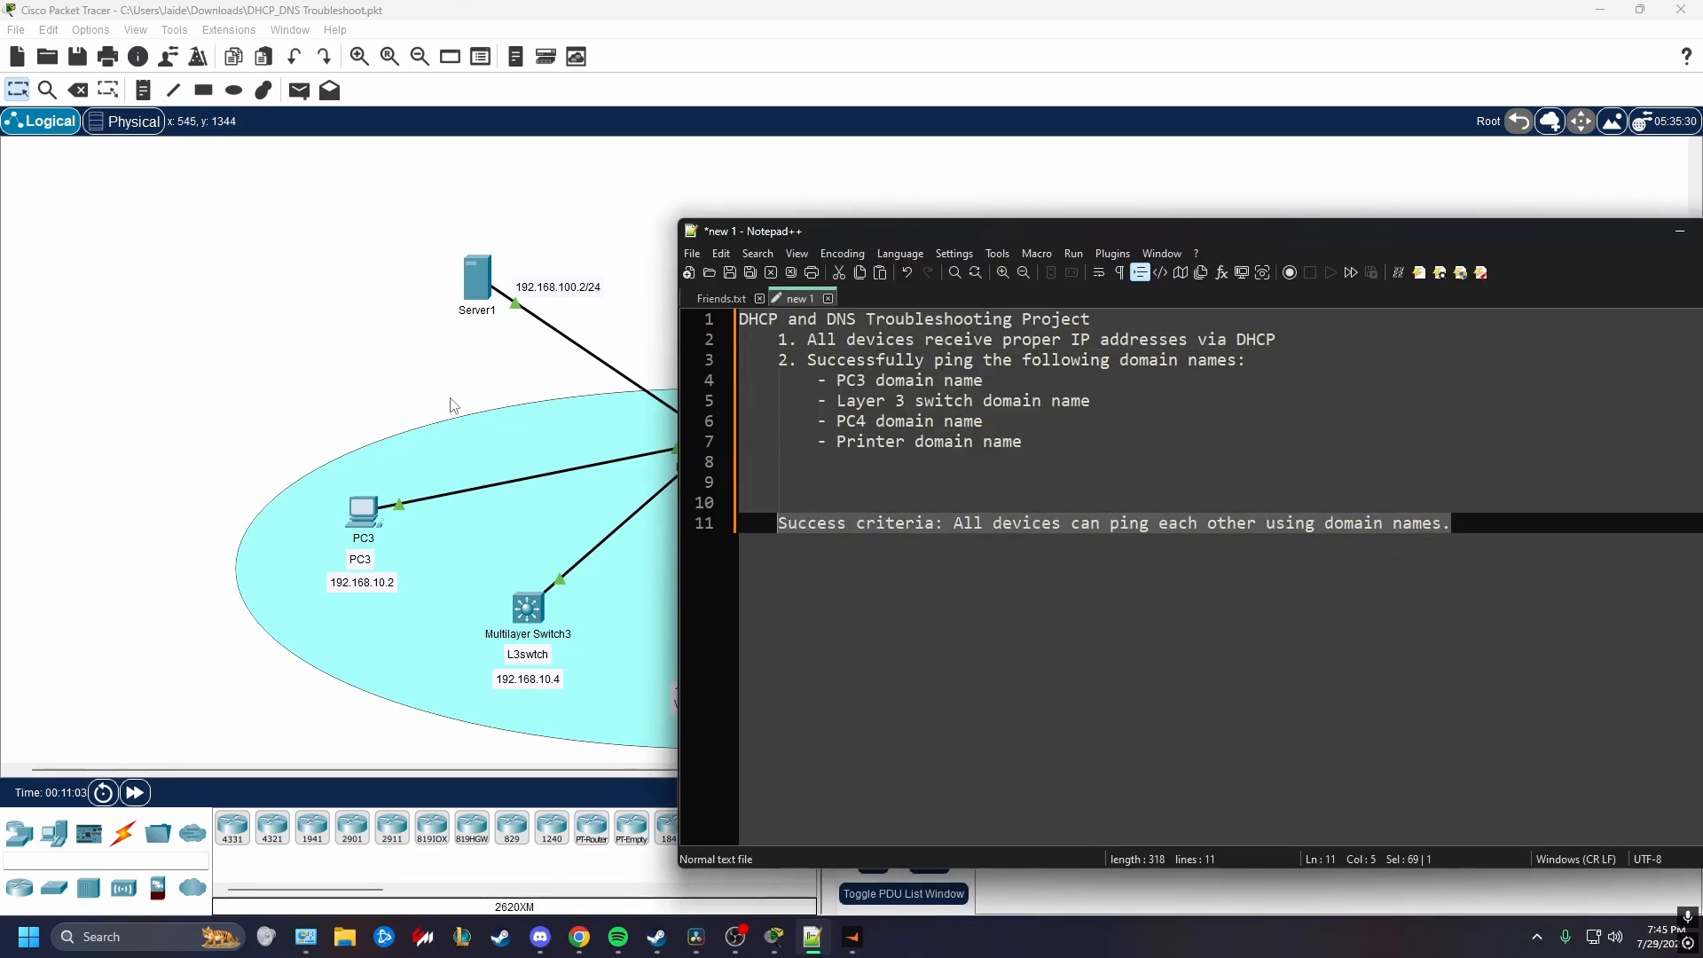
click(425, 435)
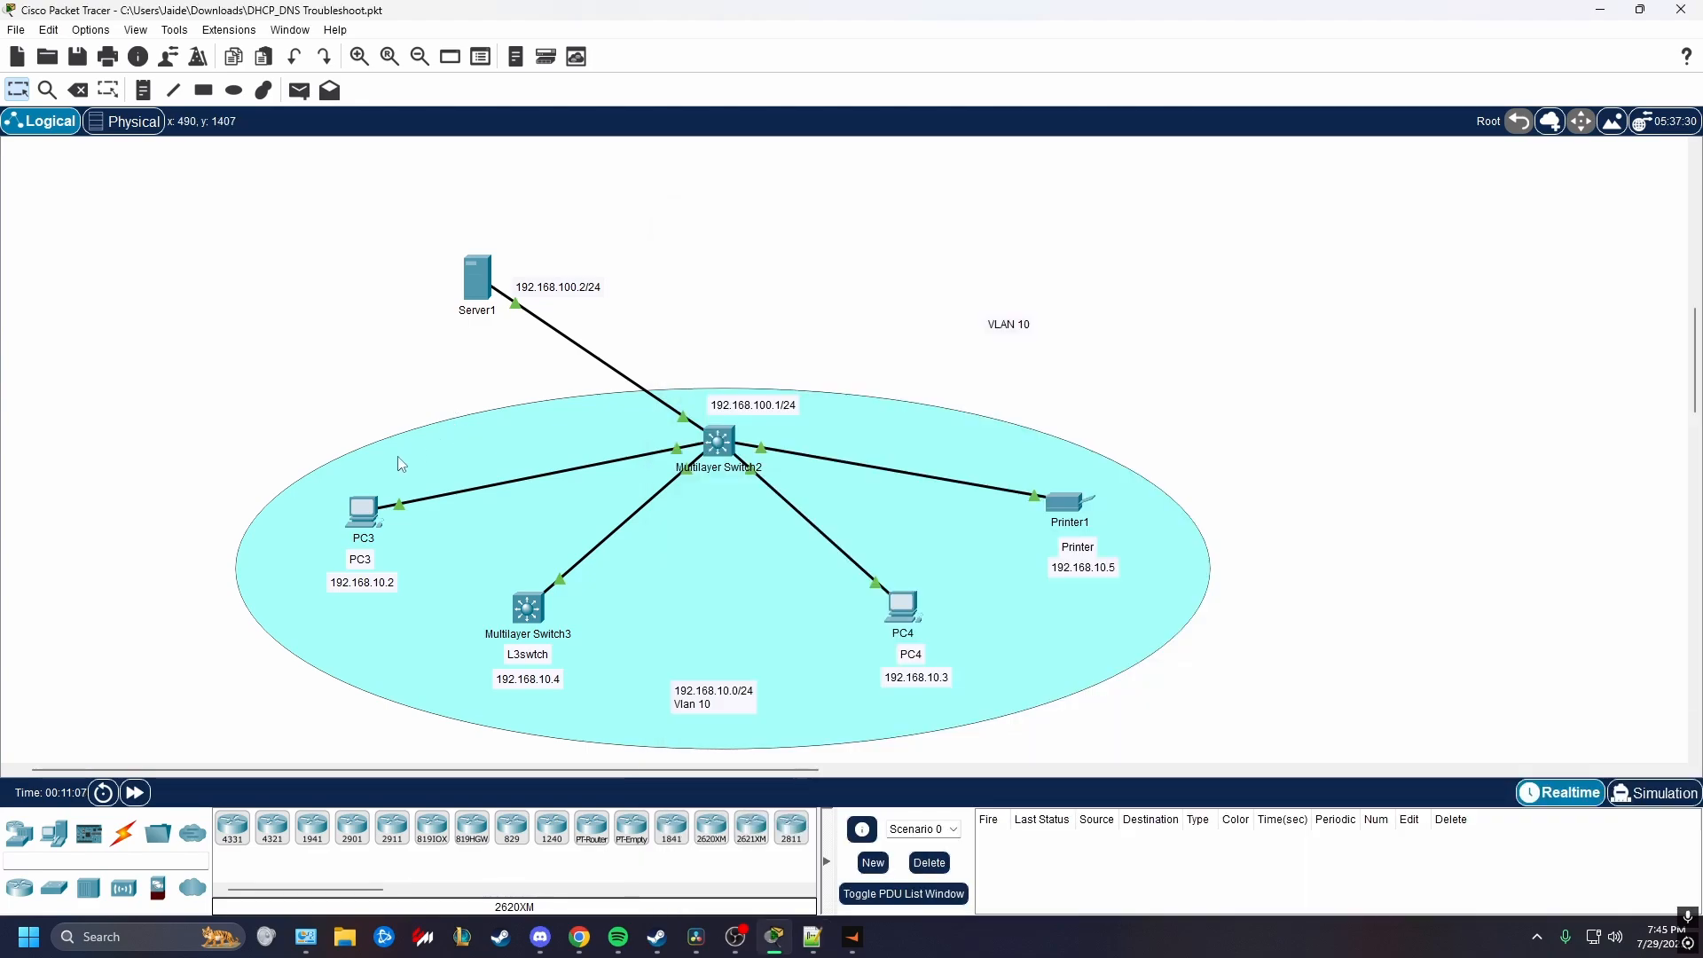
Run ipconfig in PC3's Command Prompt and examine its autoconfiguration IPv4 address.
click(367, 513)
click(753, 237)
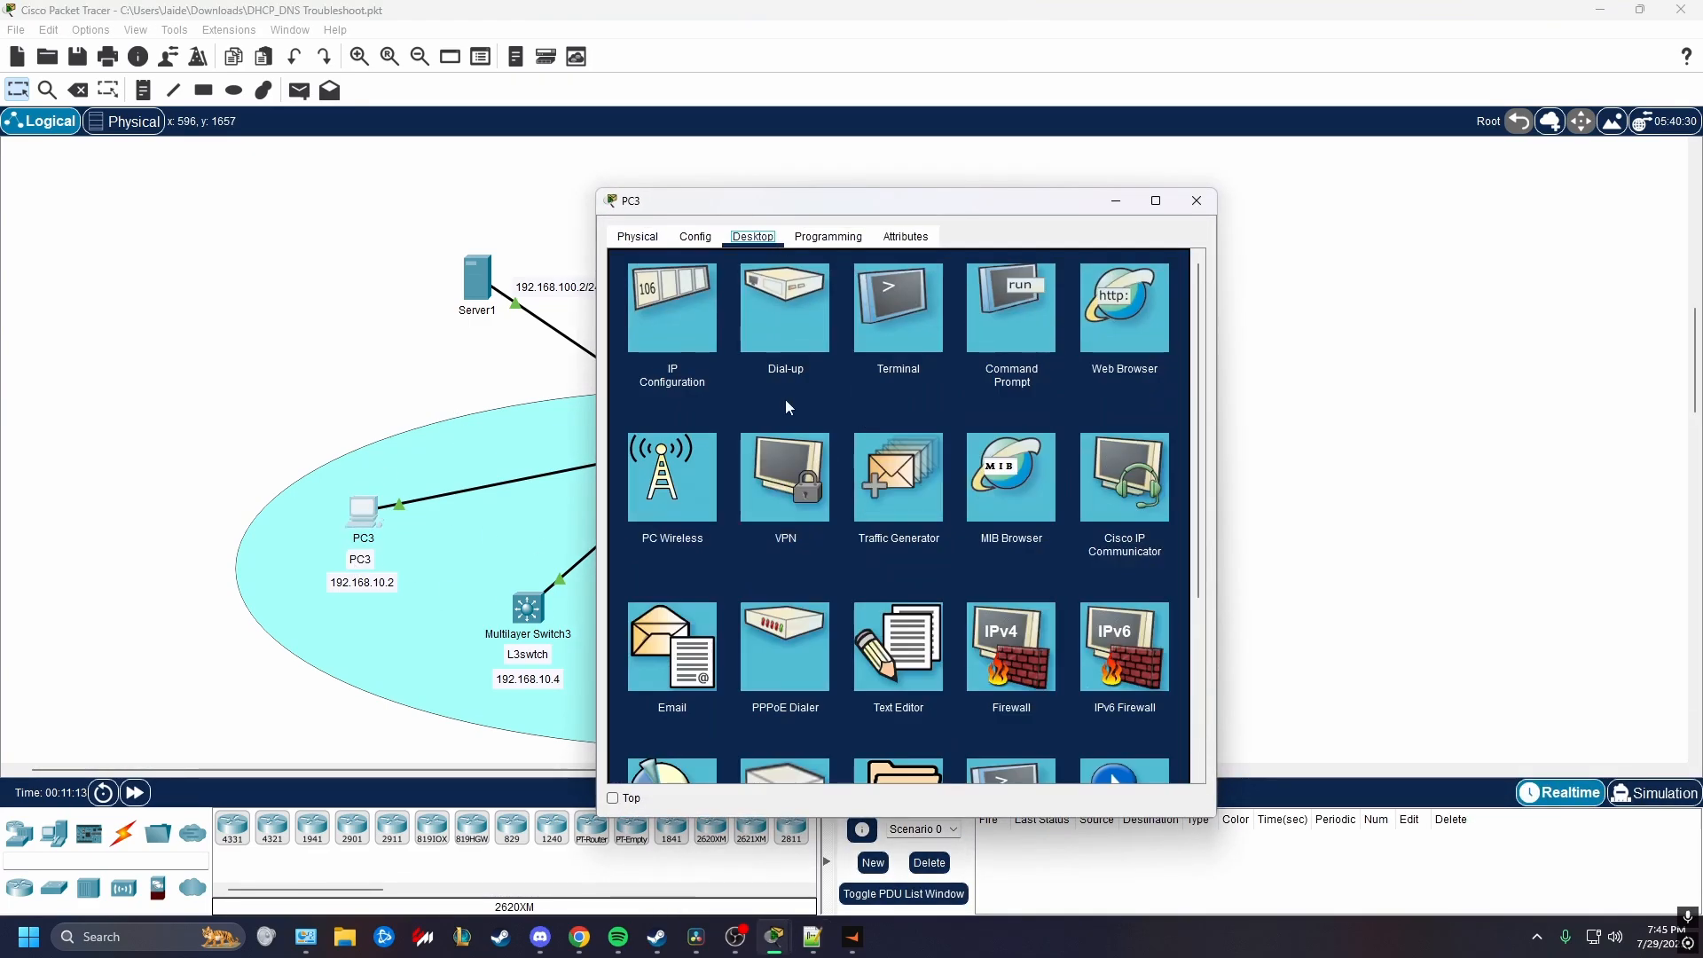
click(1001, 332)
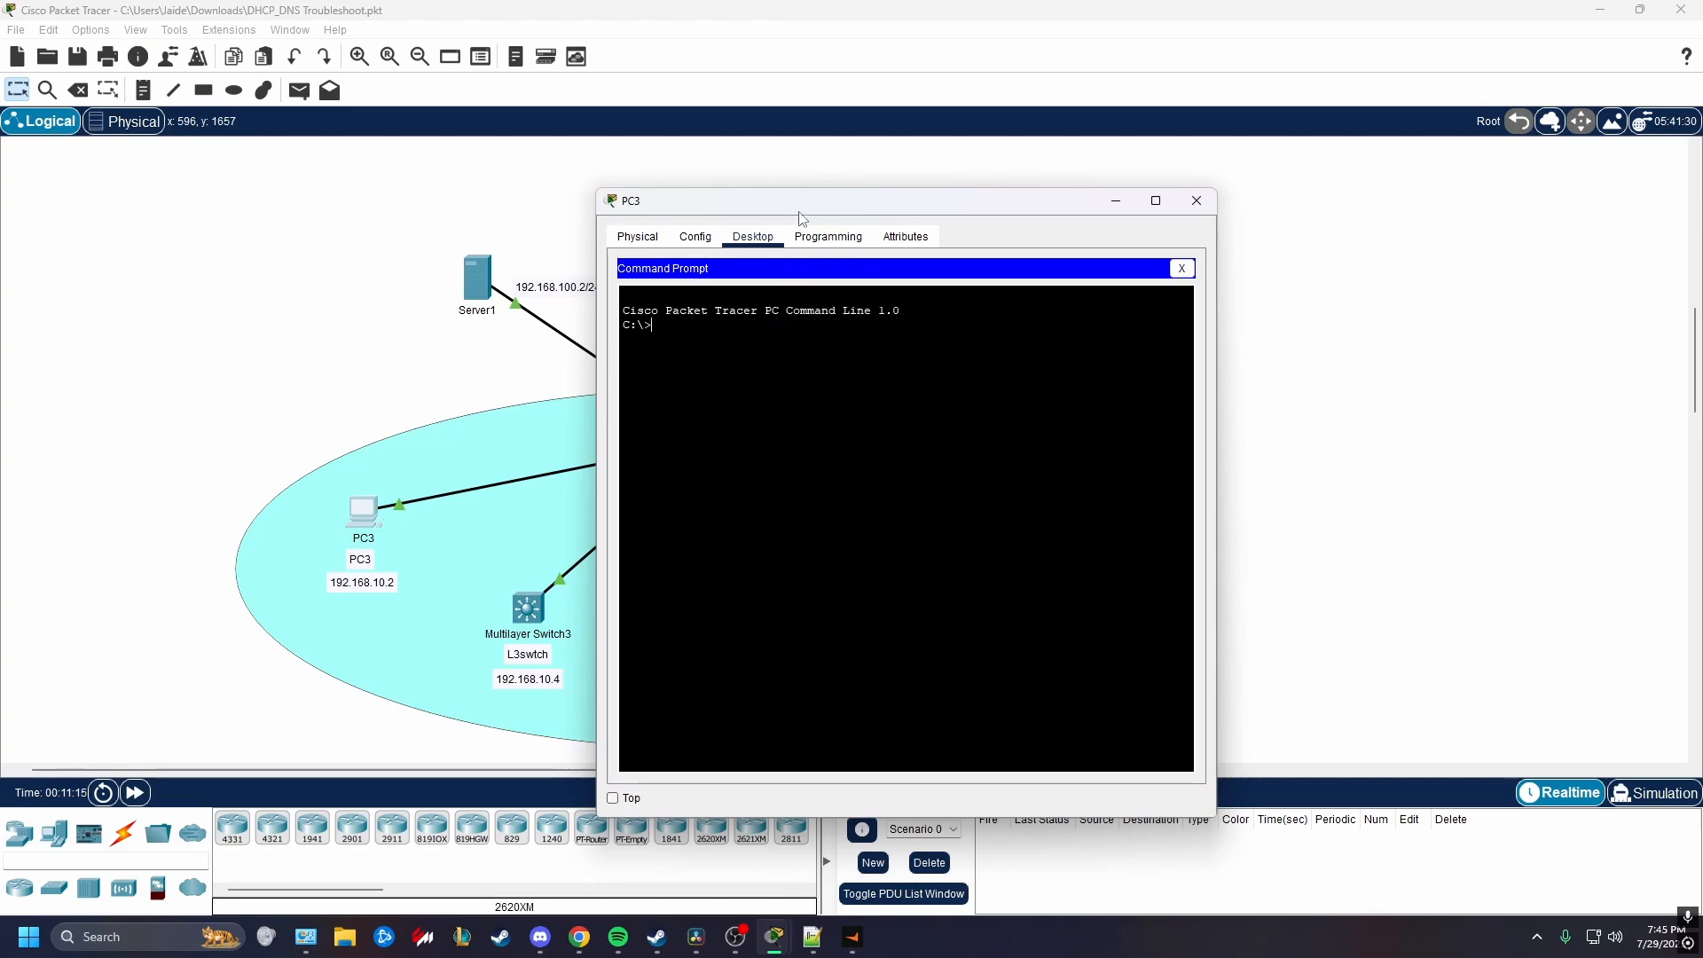
drag(798, 206, 968, 177)
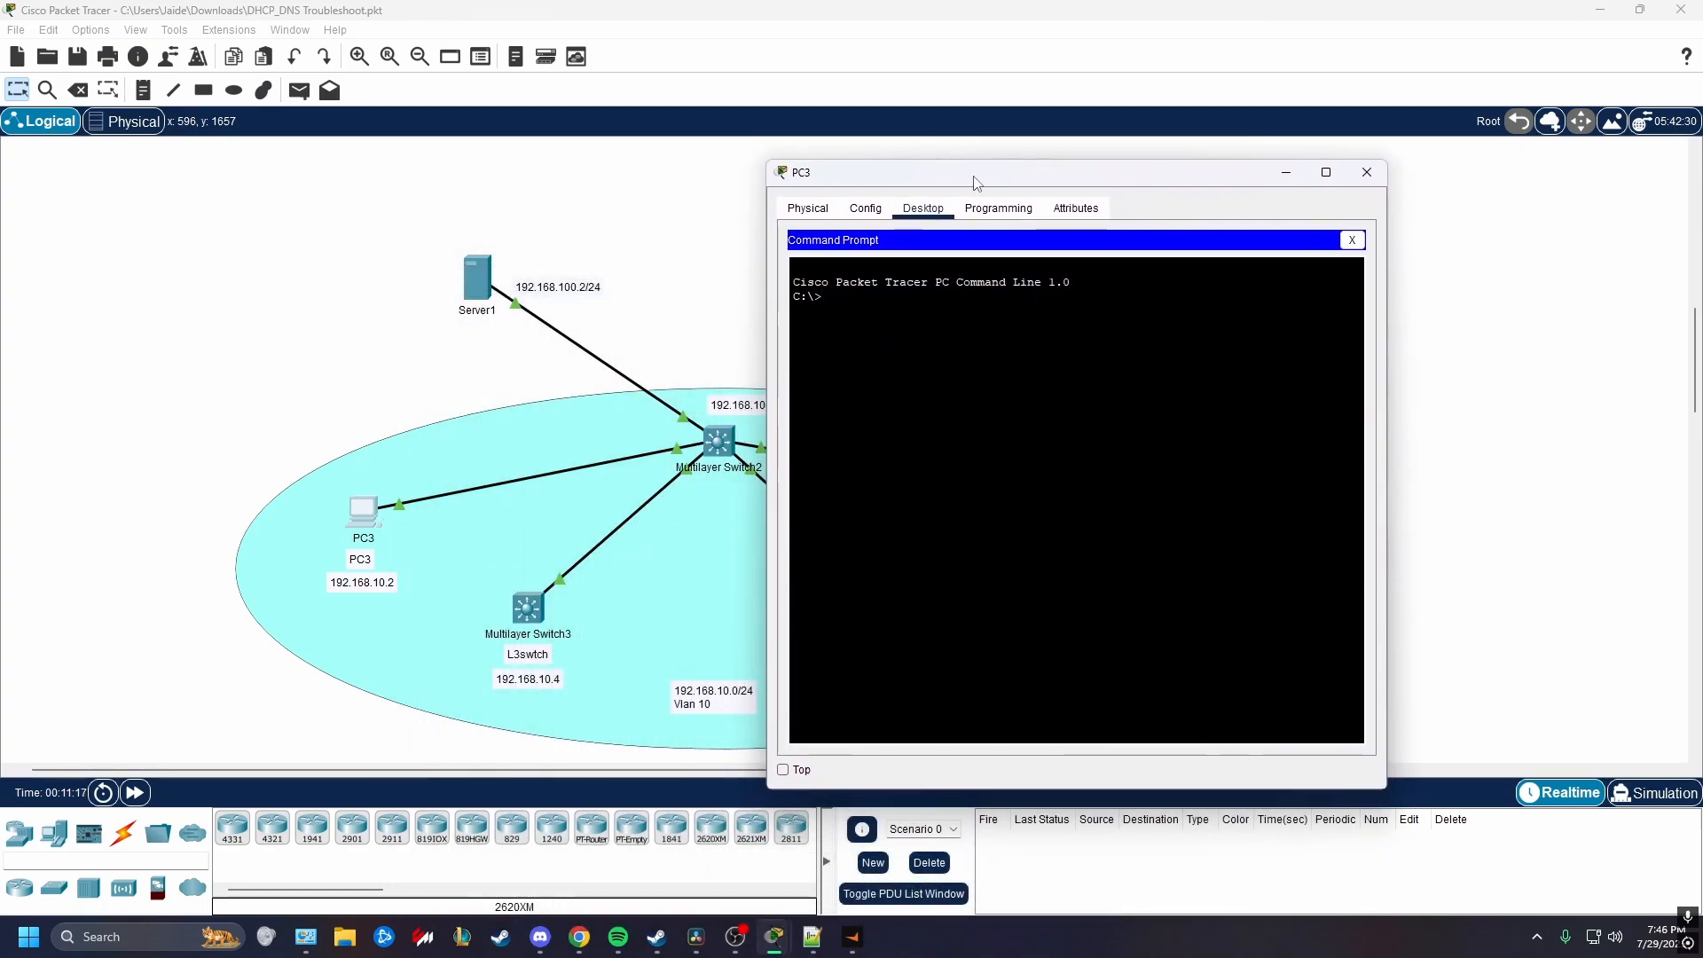
text(ipconfig)
key(Return)
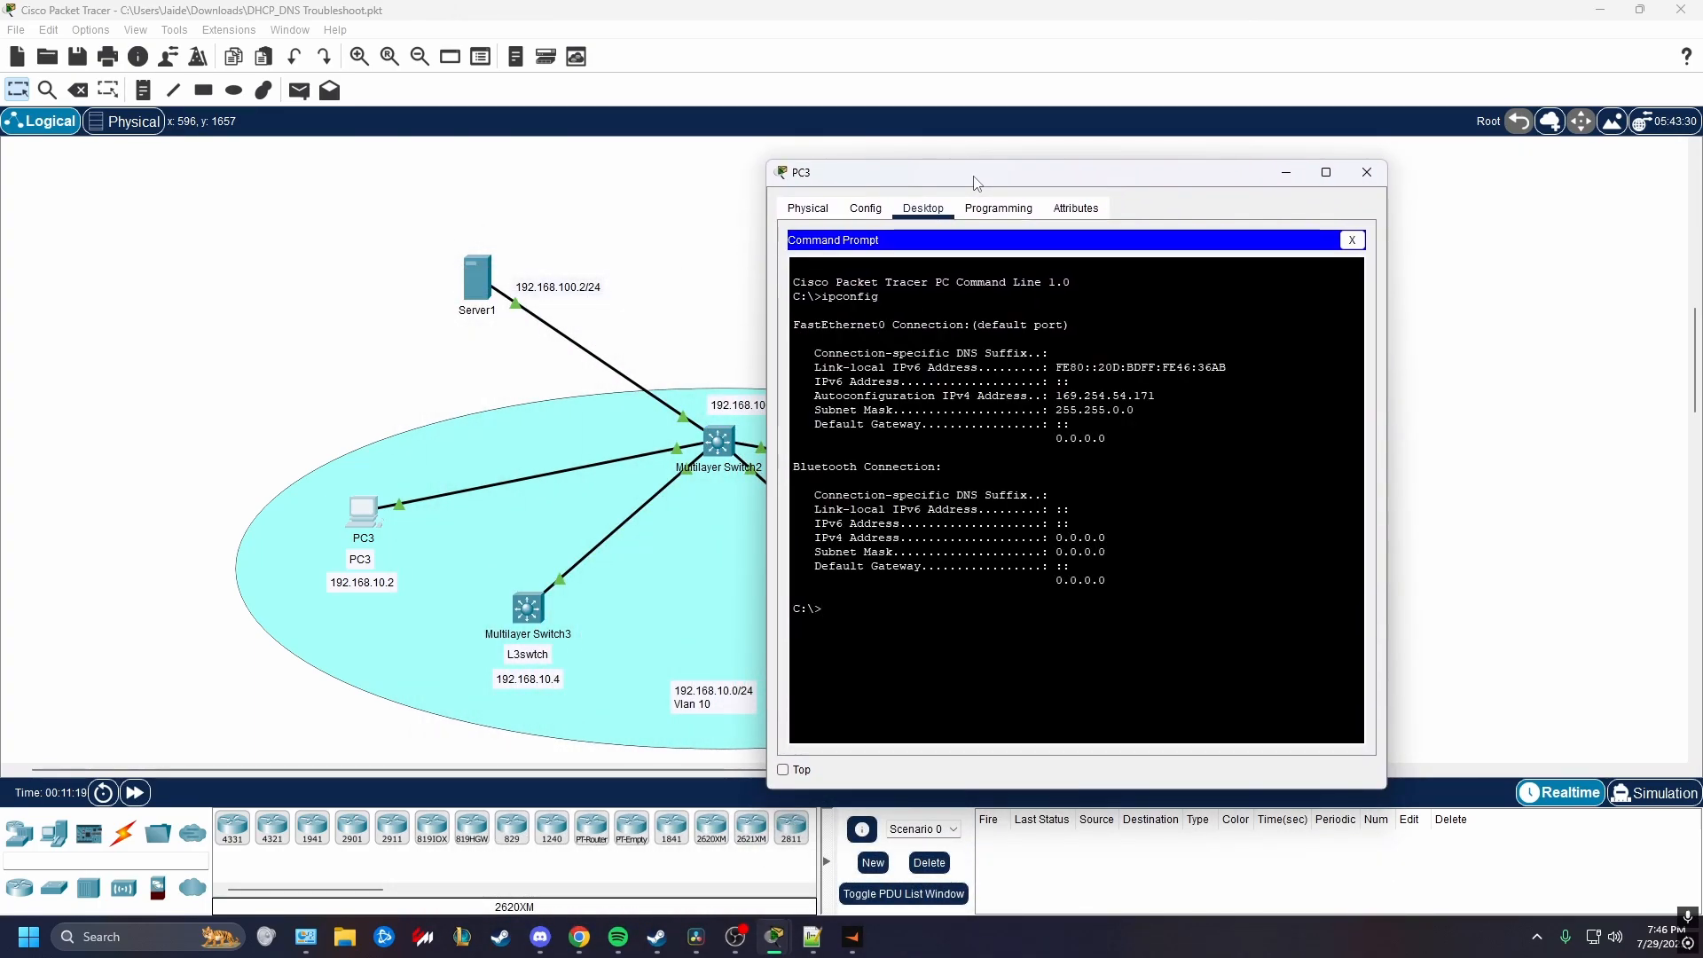
drag(1155, 396, 814, 395)
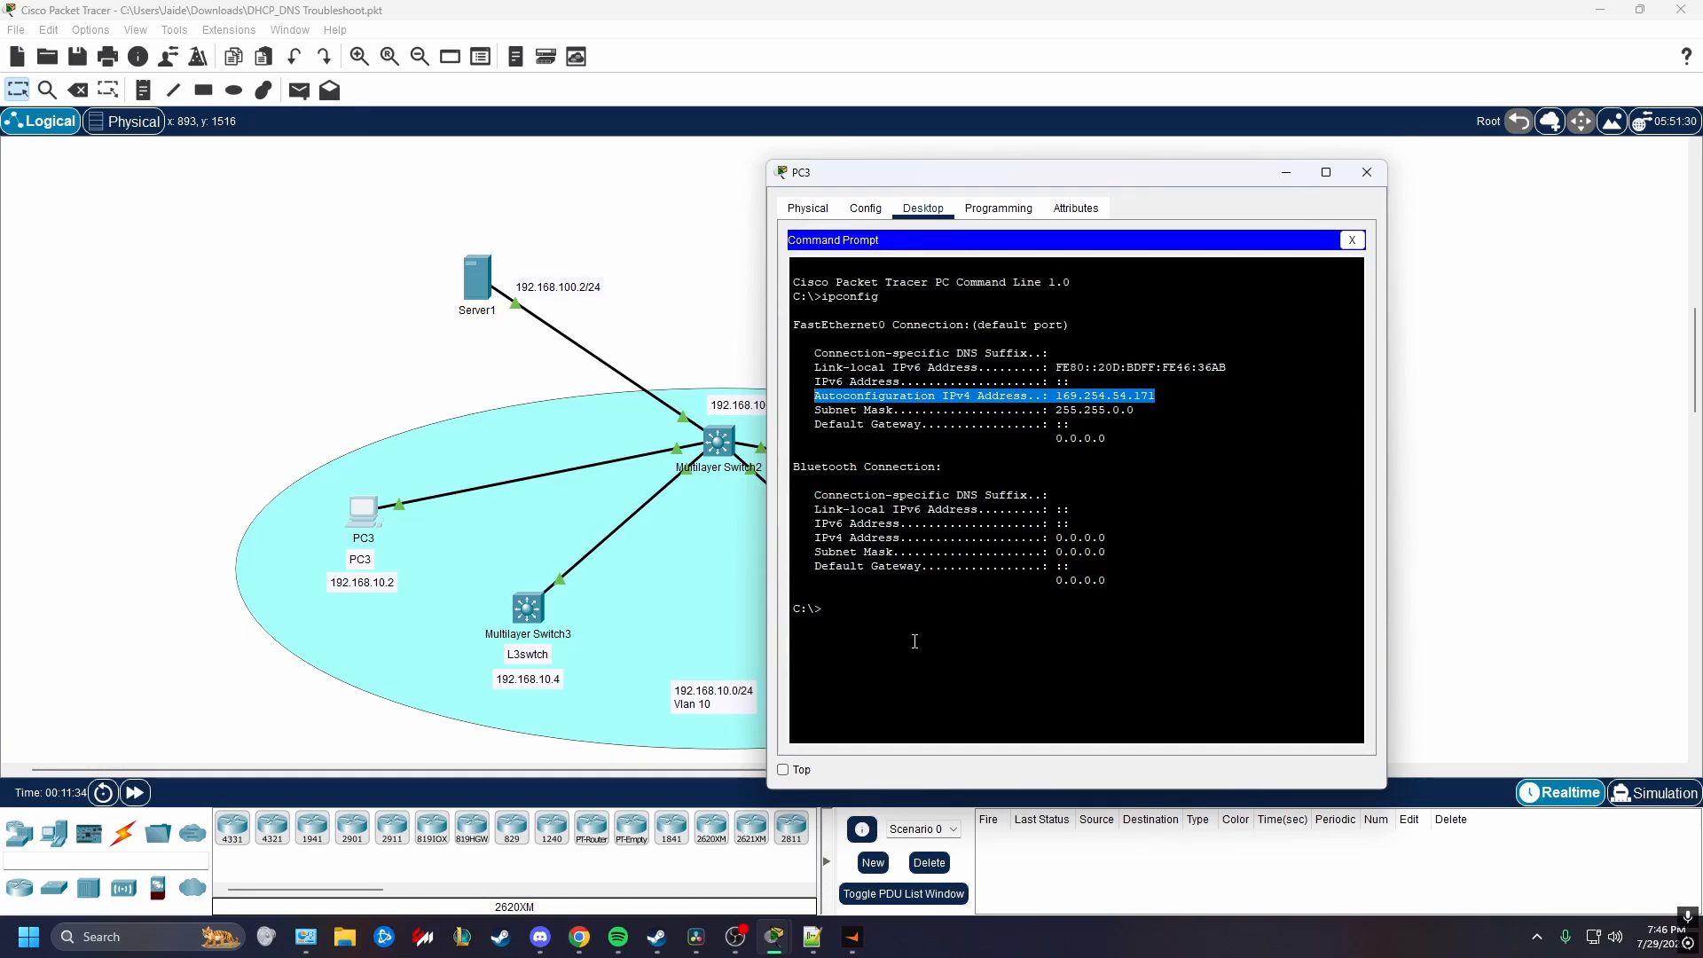
click(957, 722)
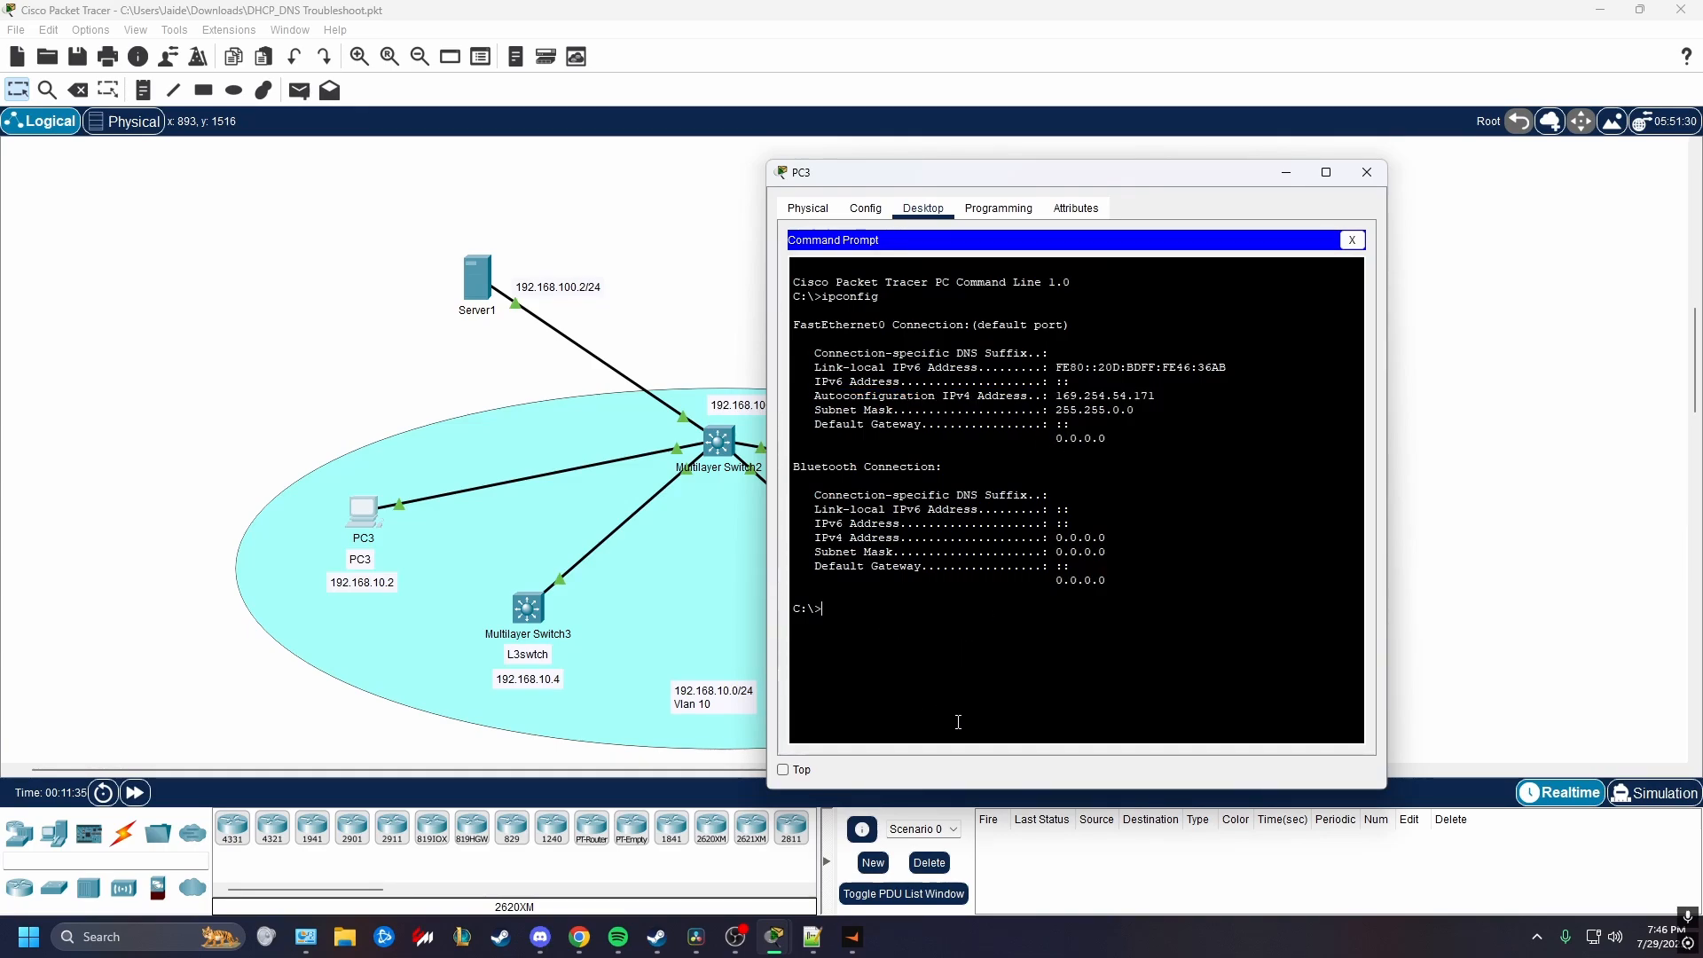
drag(1159, 396, 1056, 397)
click(1168, 397)
drag(1168, 397, 807, 396)
click(909, 629)
Release PC3's address with ipconfig /release and check the listed IP address, subnet mask, gateway and DNS server.
text(ipconfi)
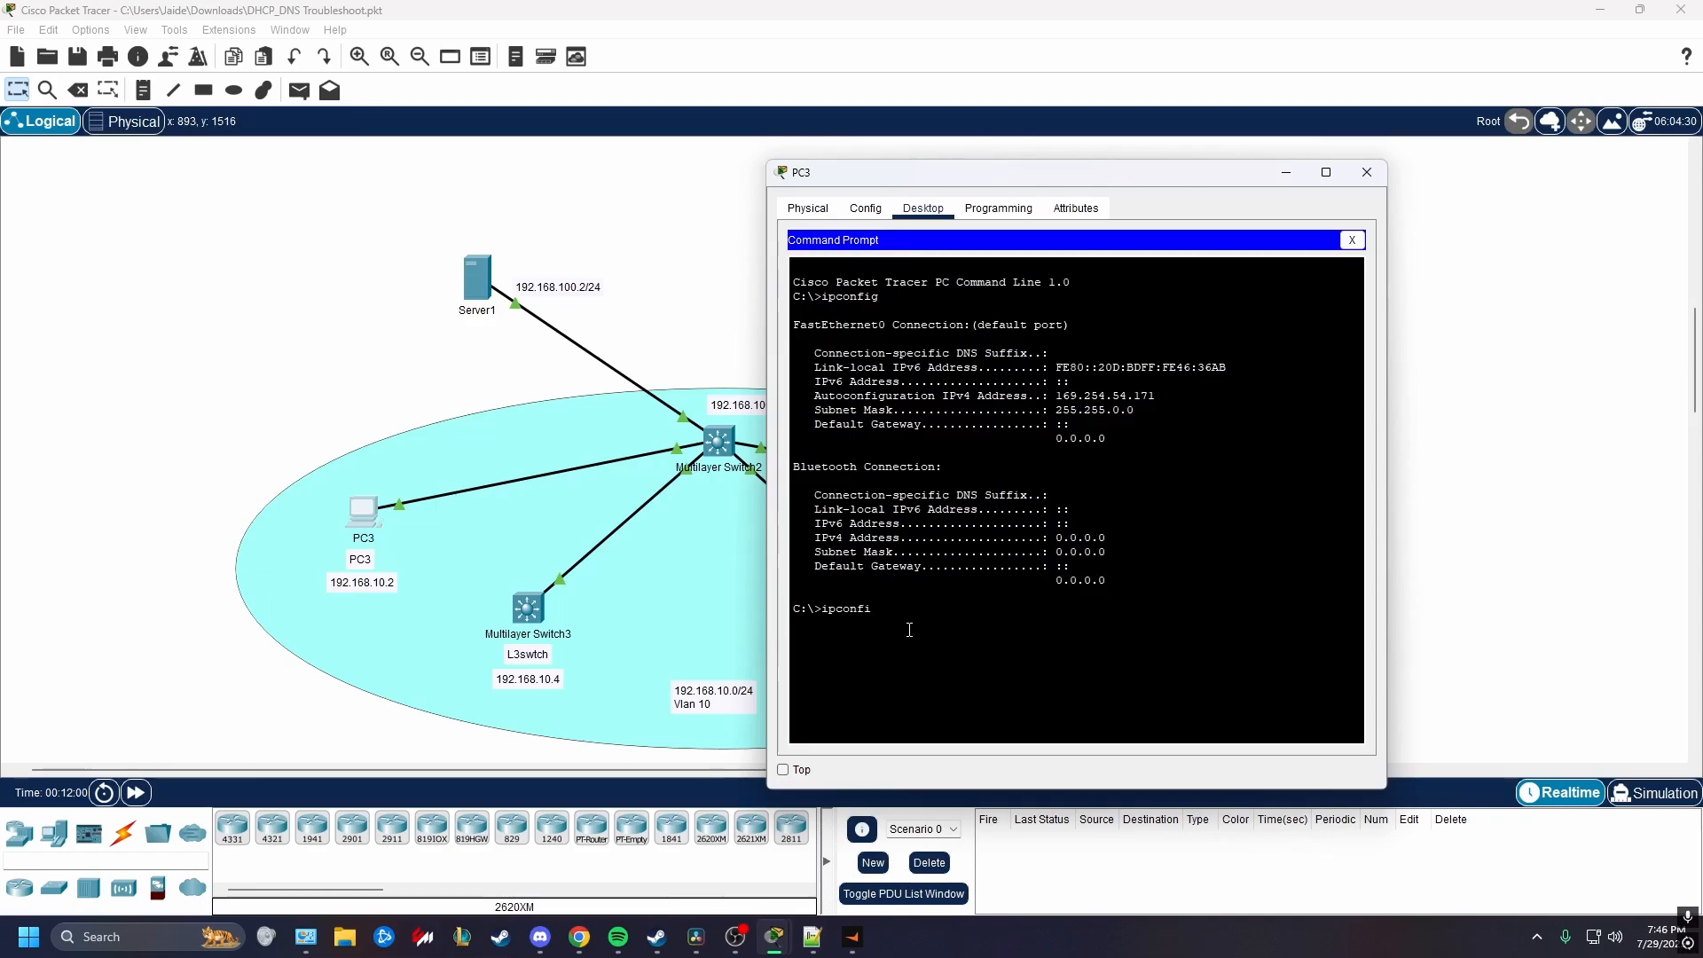
text(g /release)
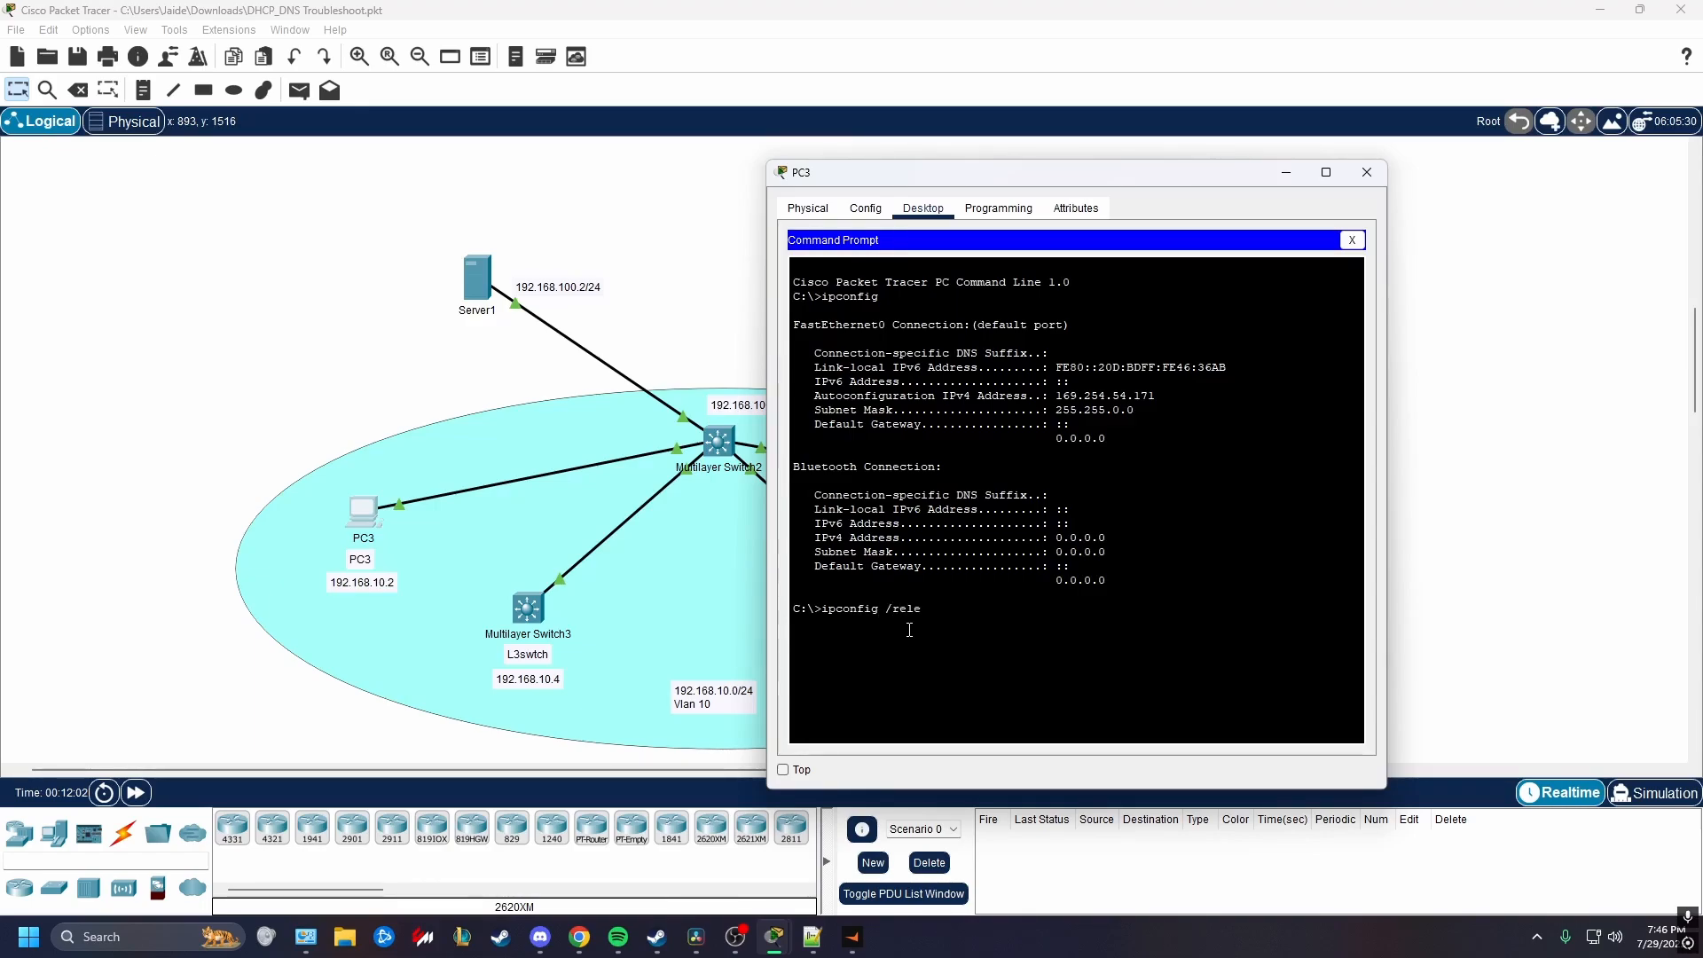
key(Return)
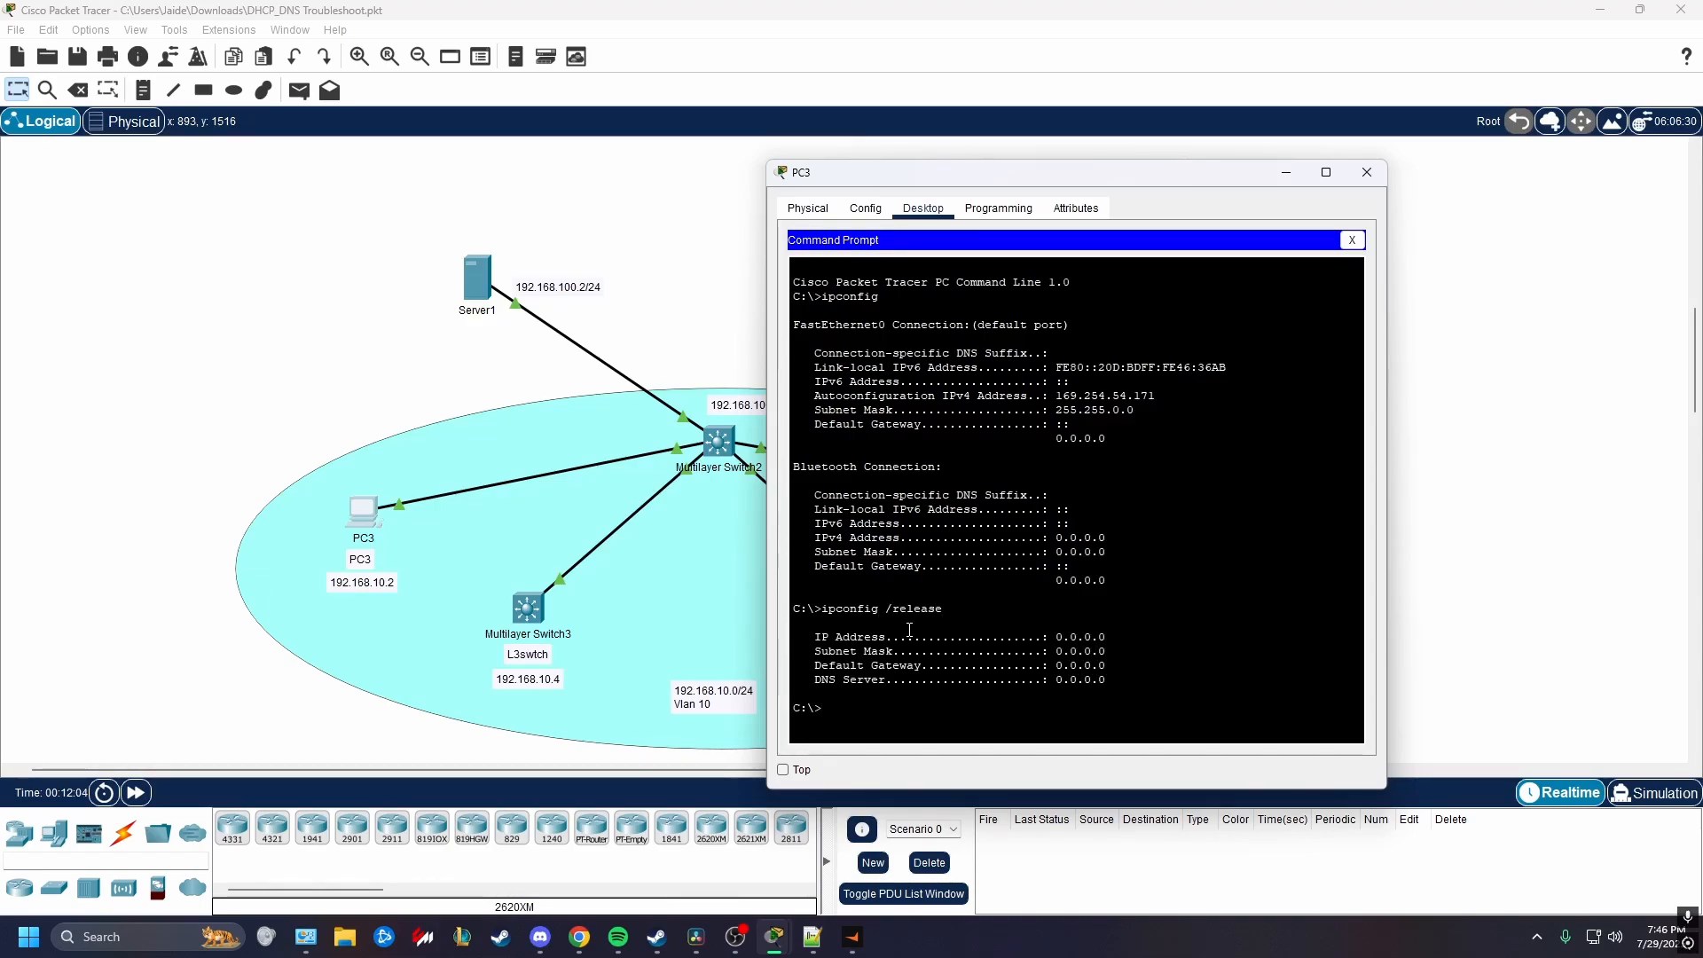
drag(1115, 639, 828, 621)
click(1099, 654)
drag(1107, 681, 822, 636)
click(919, 698)
drag(1114, 685, 796, 650)
click(888, 722)
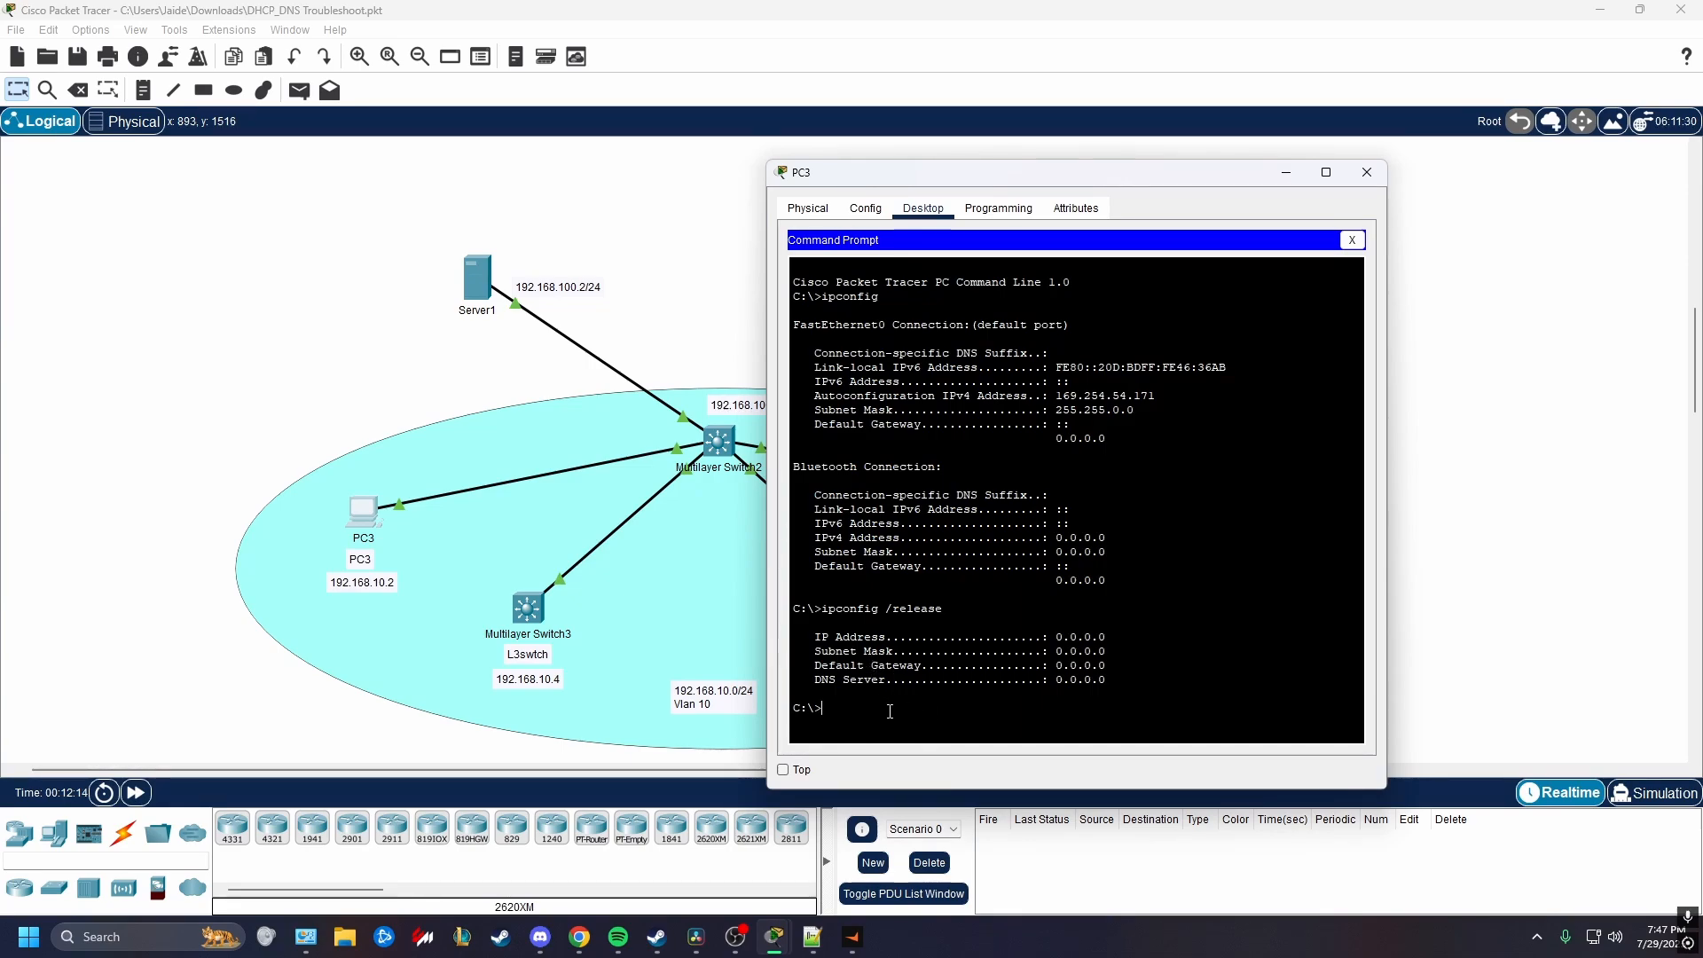
Try to obtain a DHCP address for PC3 with ipconfig /renew, and move its window clear of the topology.
text(ip)
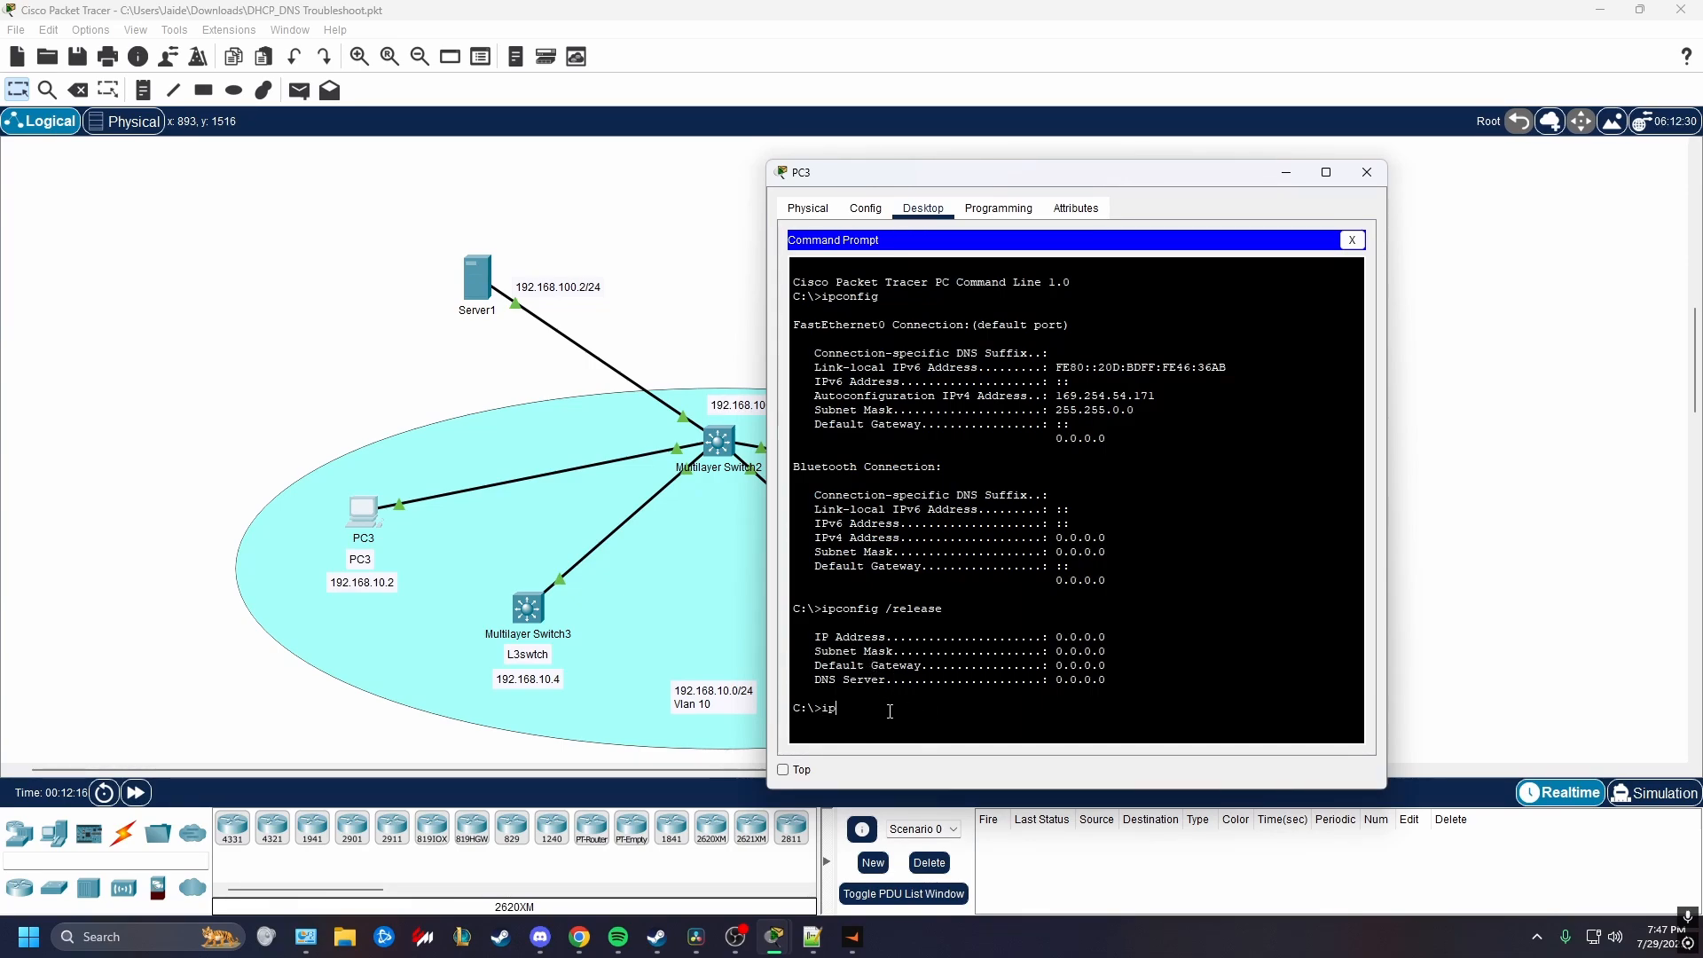
text(config /renew)
key(Return)
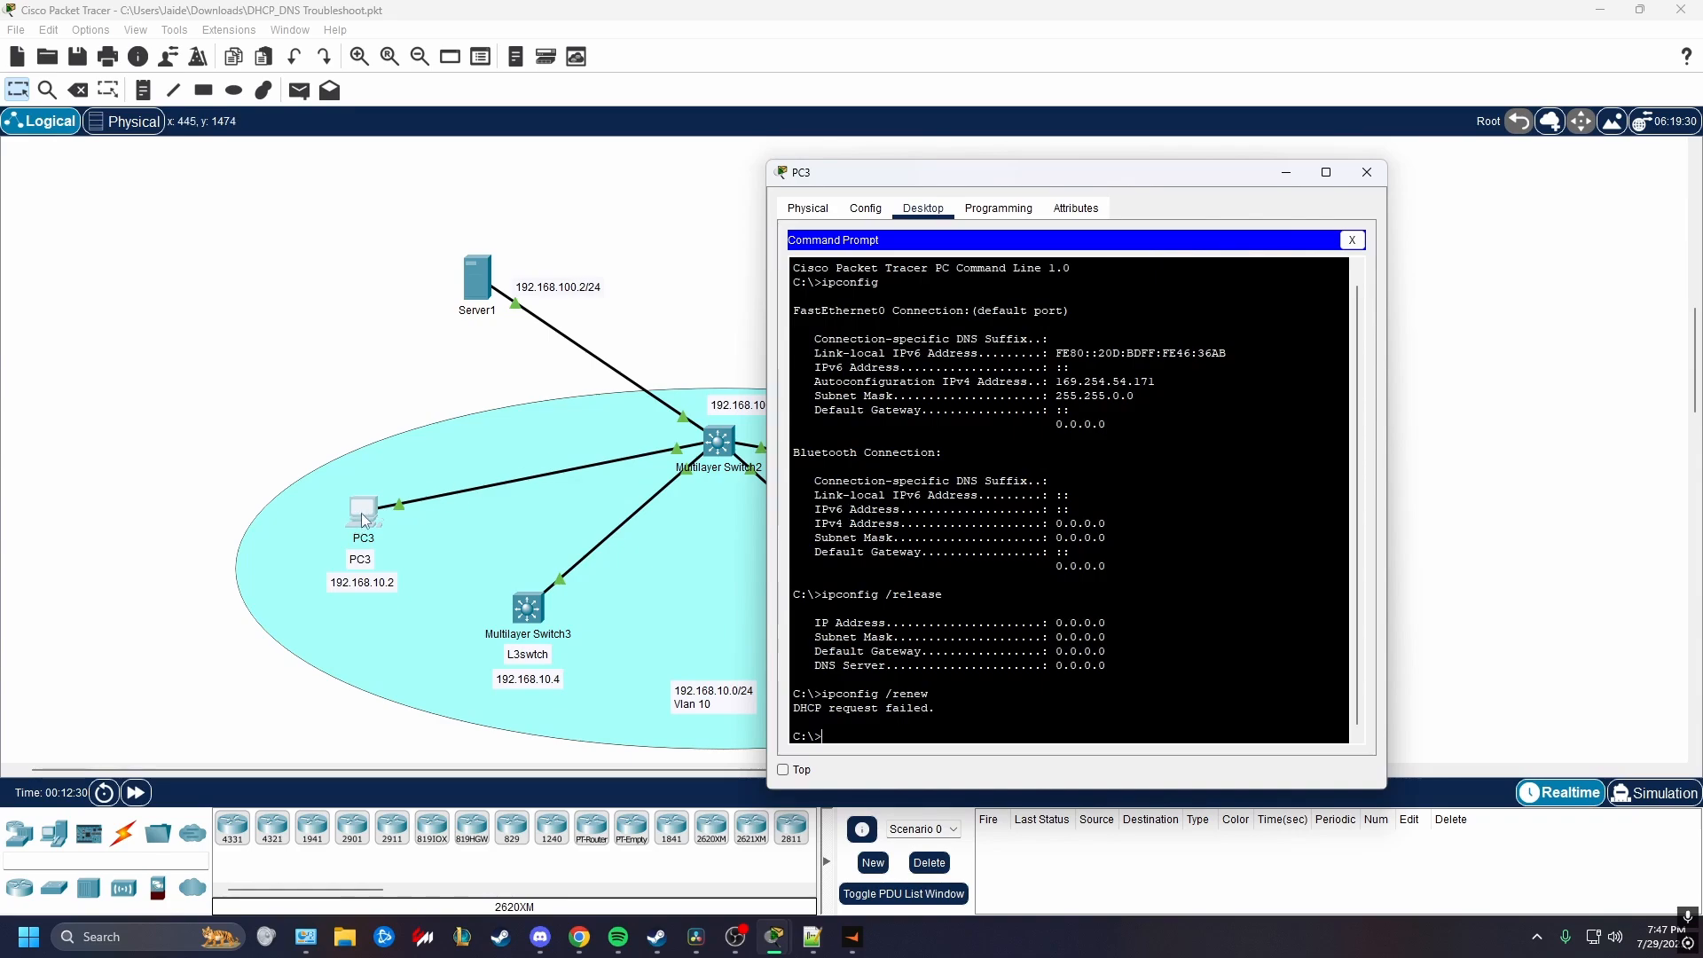
drag(1215, 184, 1546, 179)
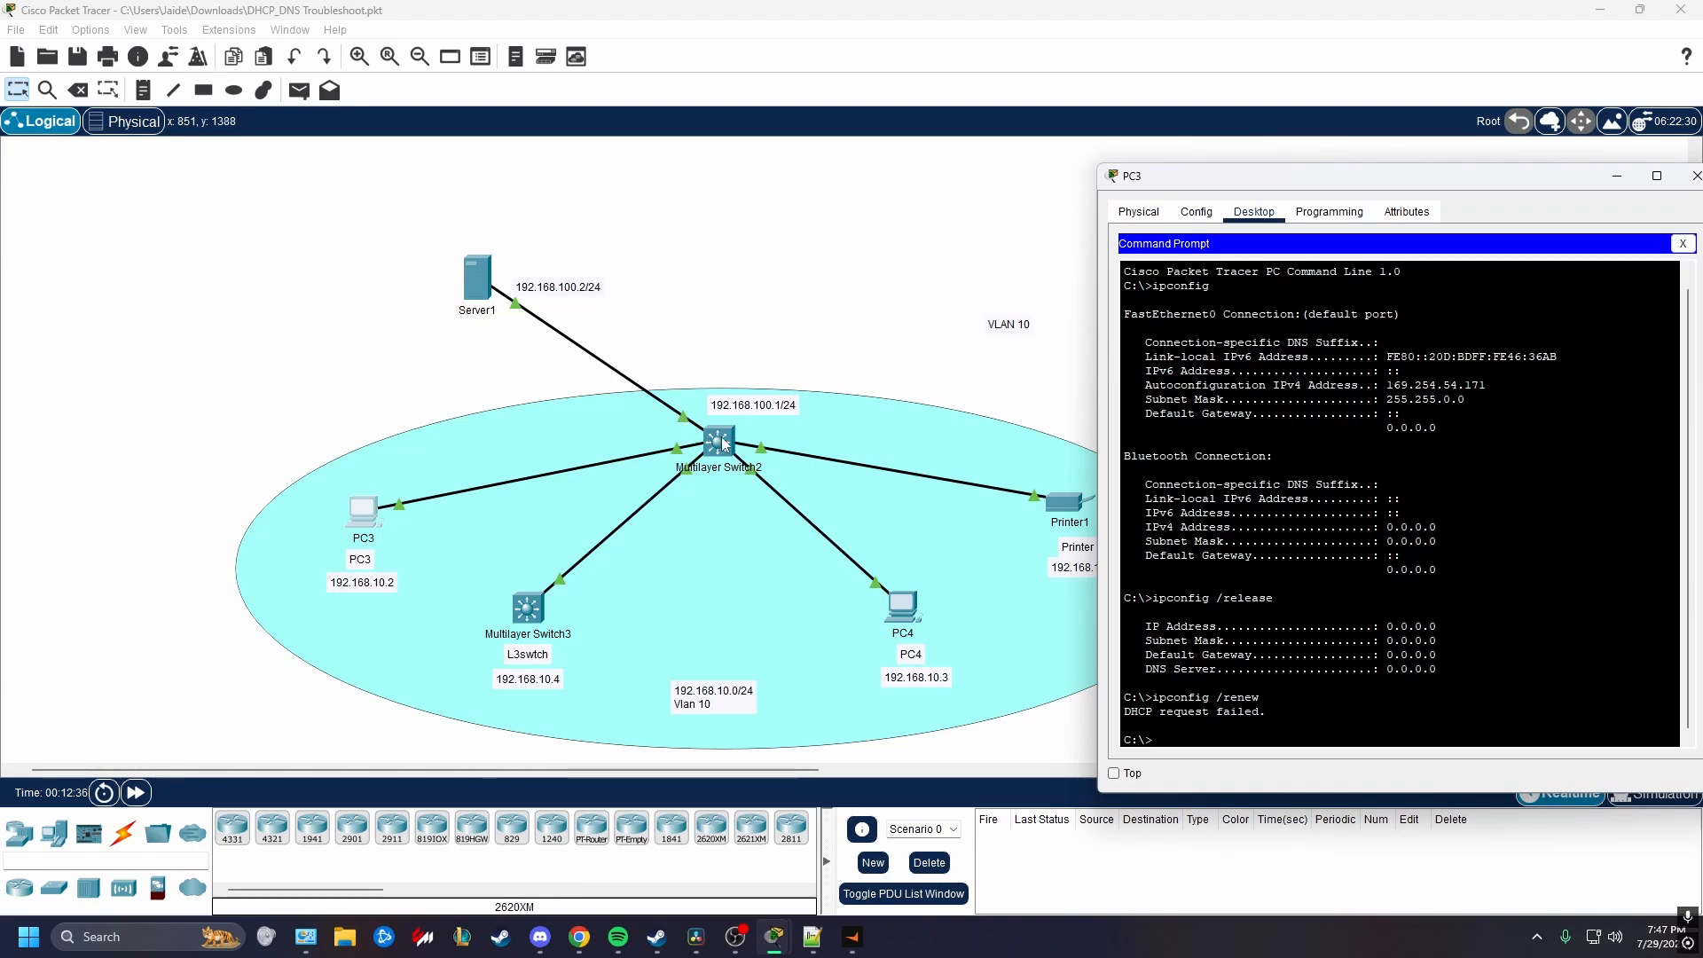
Run ipconfig in PC4's Command Prompt and examine its autoconfiguration IPv4 address.
click(911, 612)
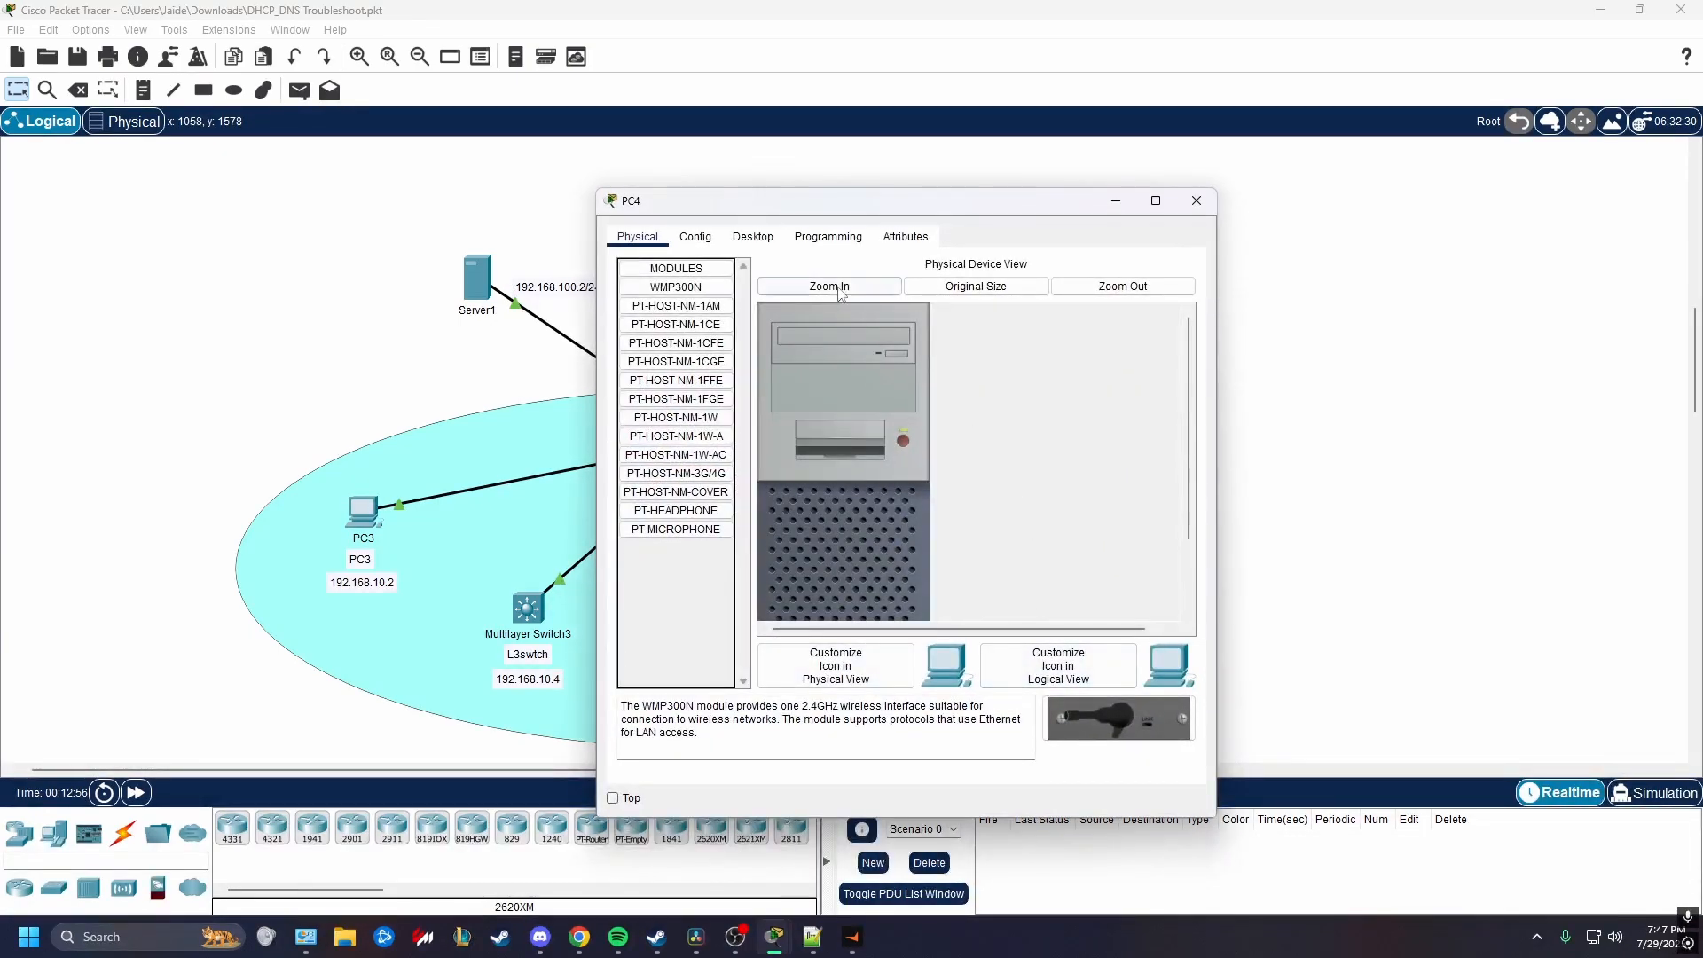
drag(863, 206, 1275, 220)
click(1164, 249)
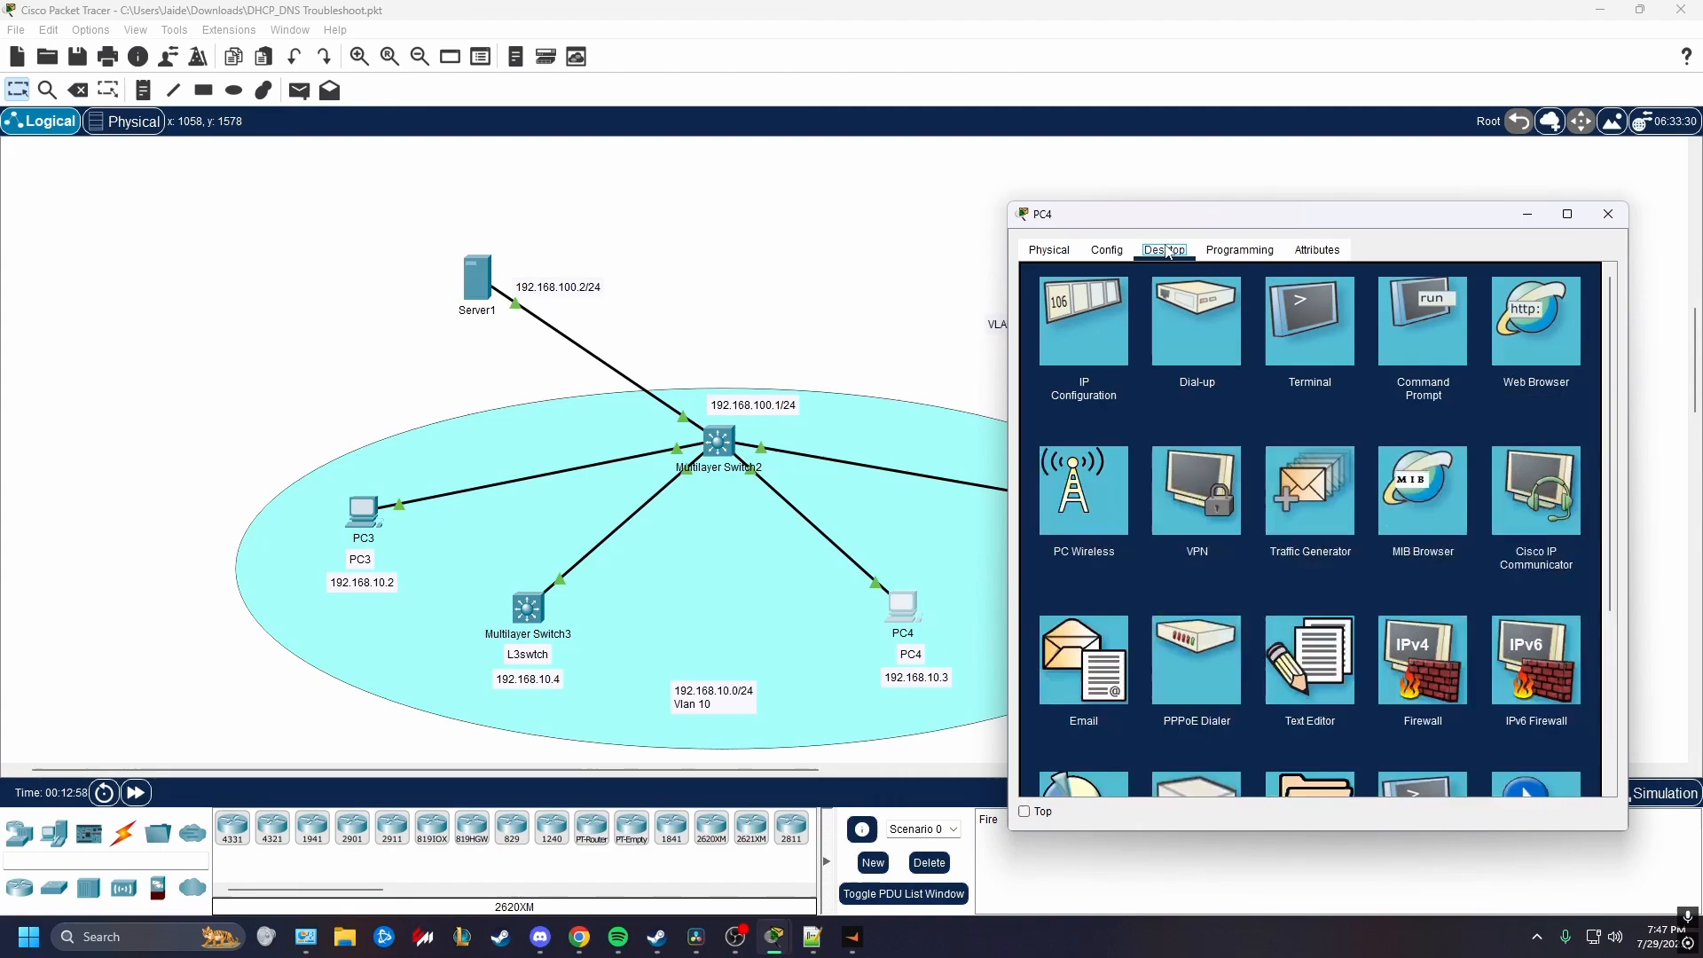
click(1407, 332)
text(ipconfig)
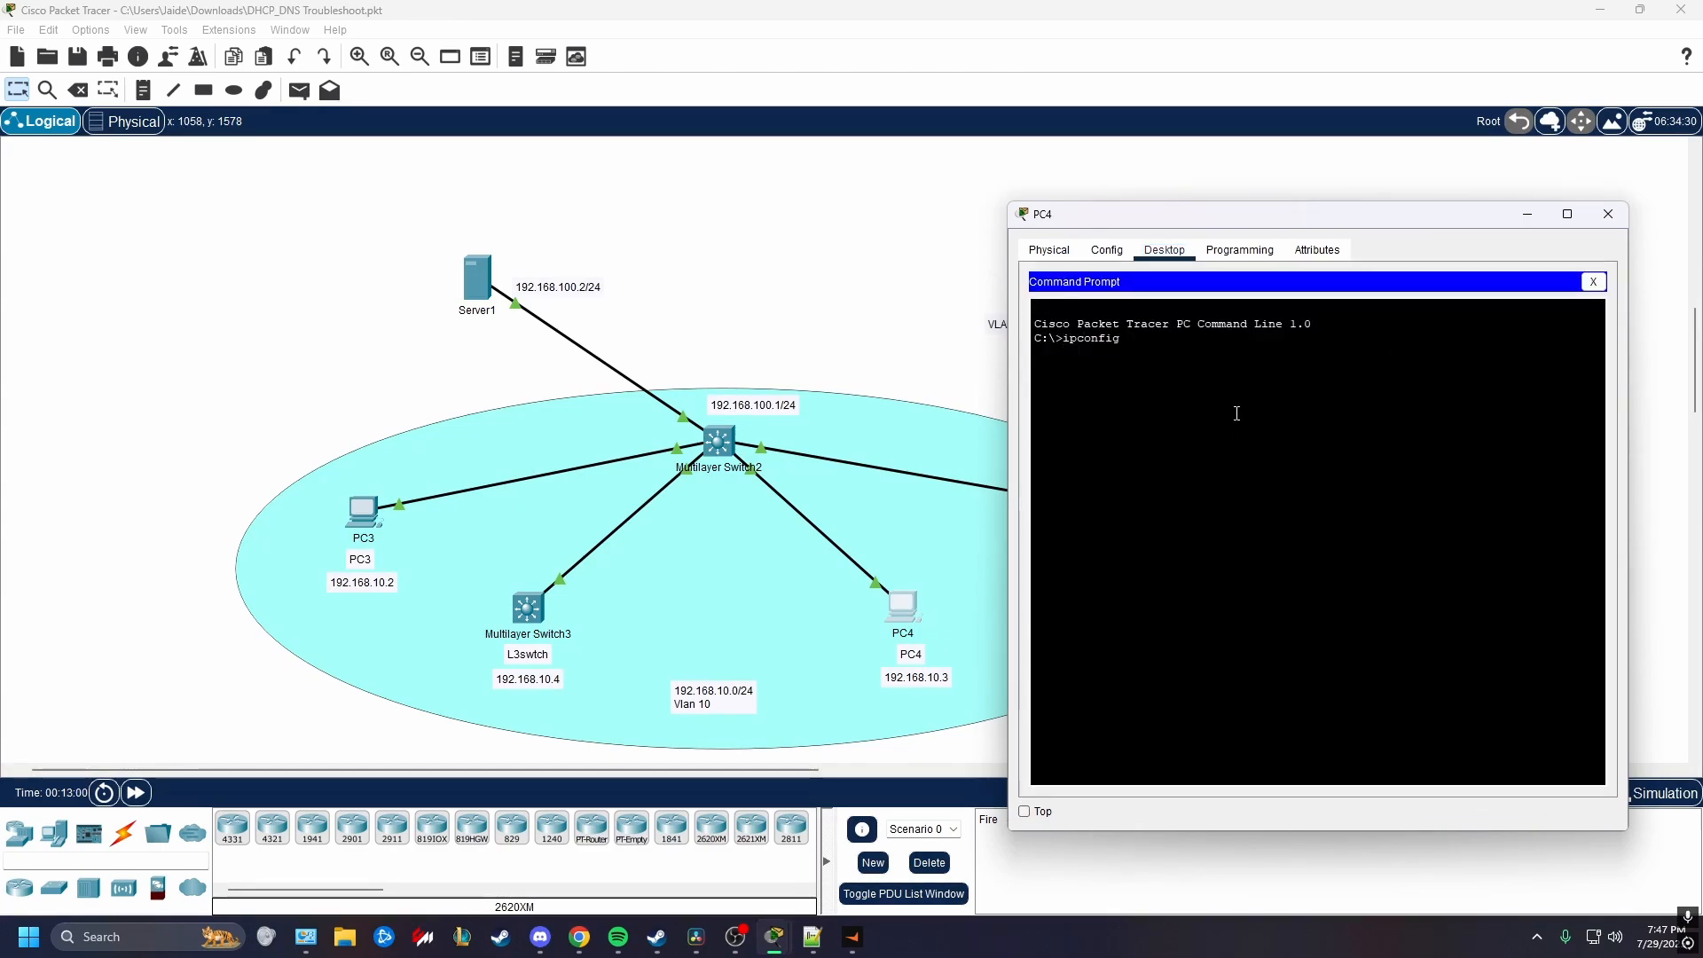
key(Return)
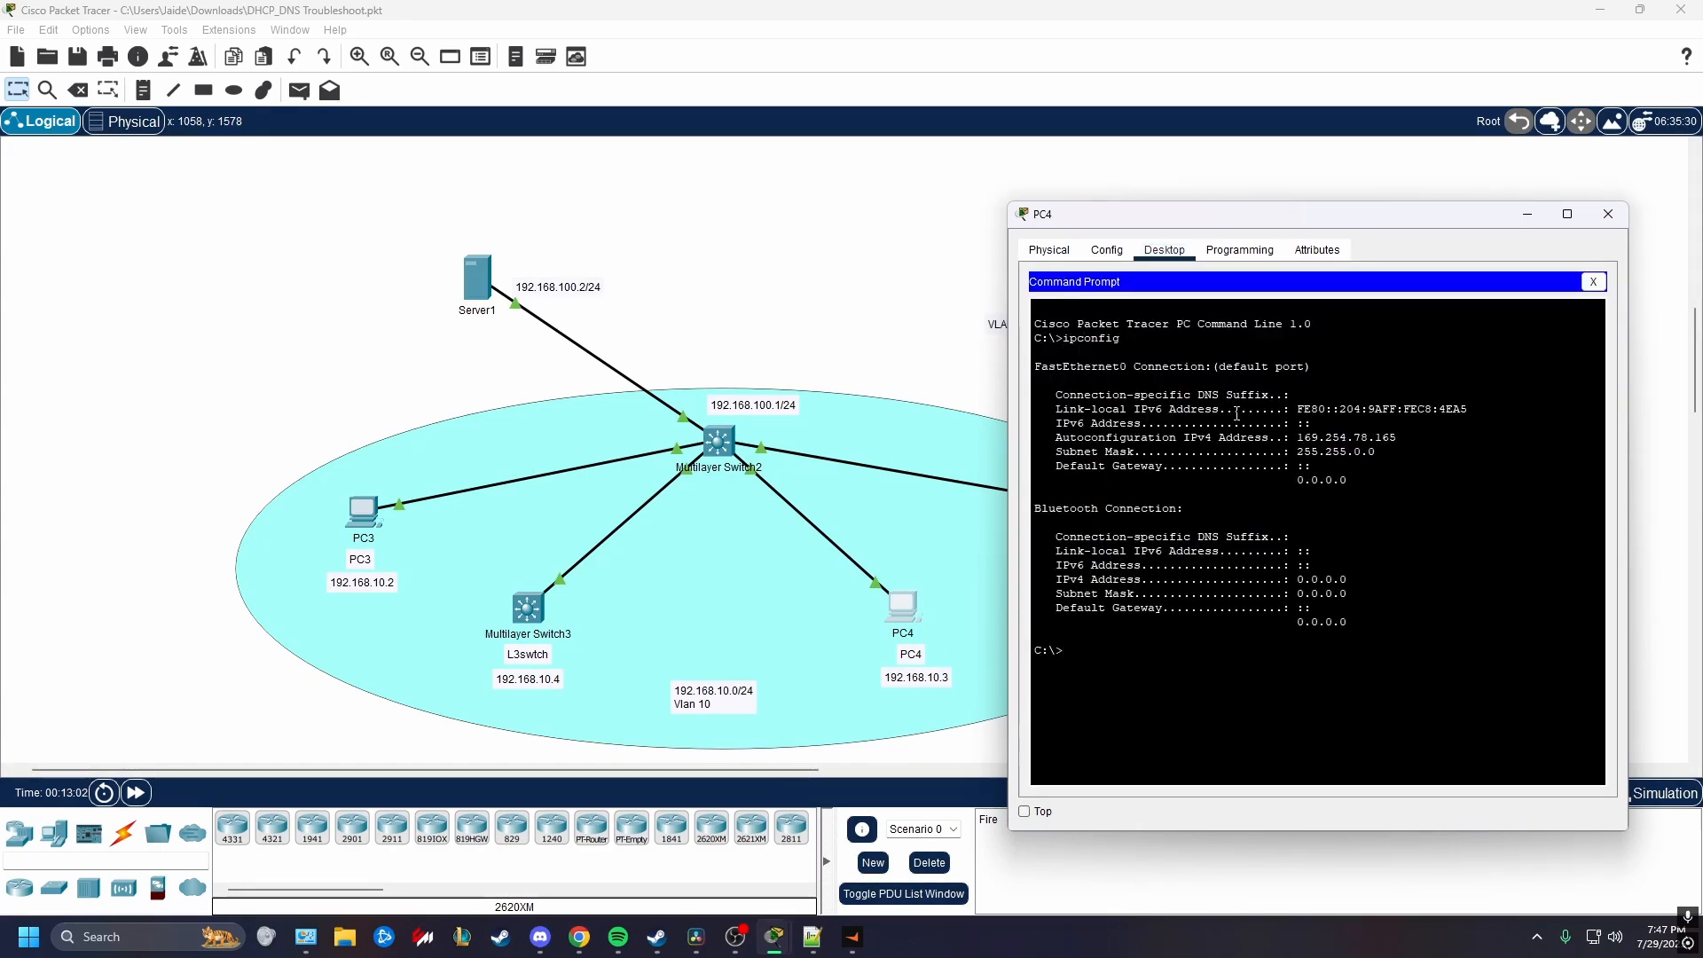
drag(1405, 437, 1062, 438)
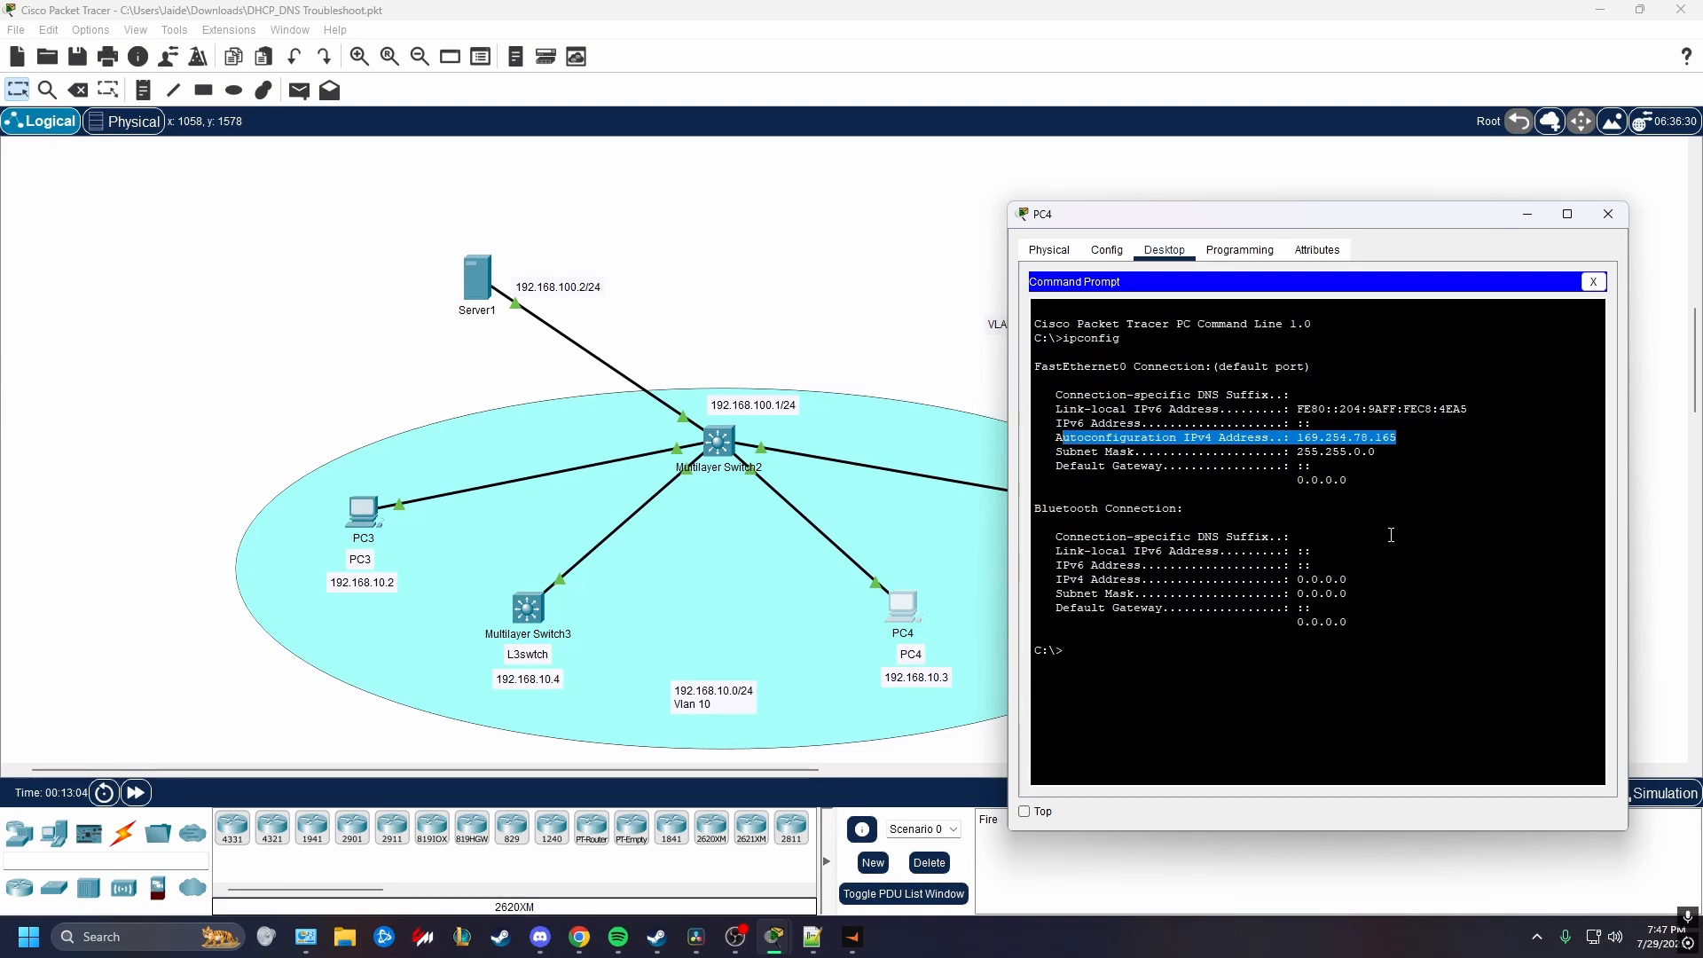
click(1368, 454)
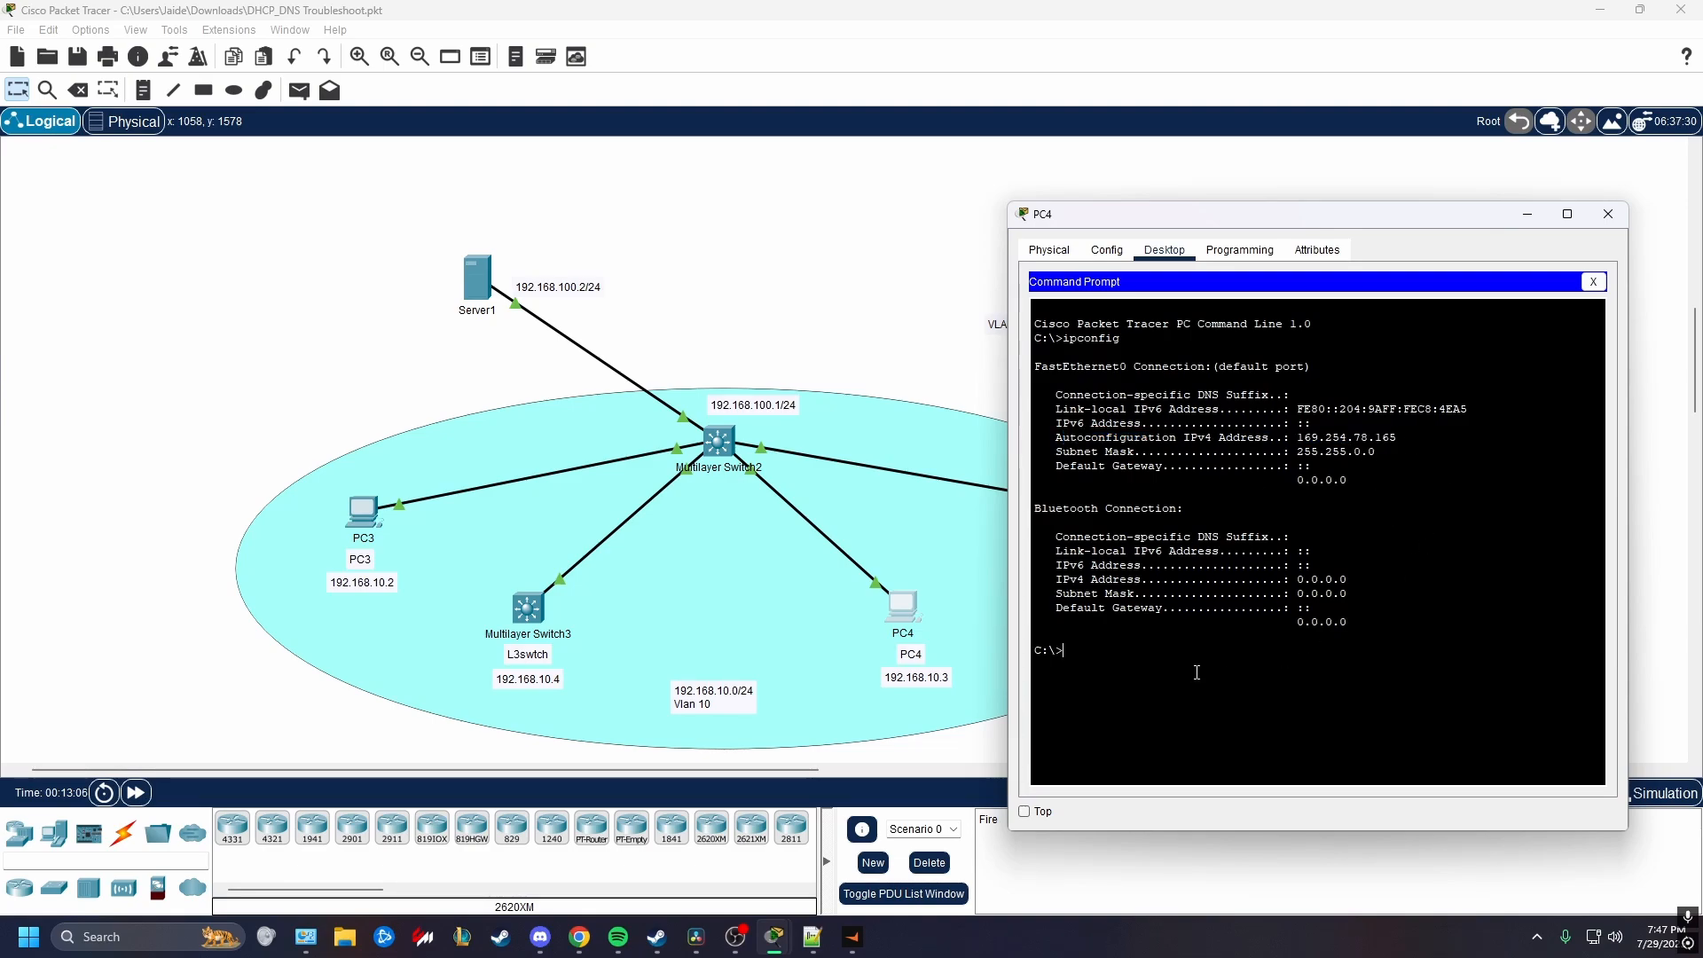
Release PC4's address with ipconfig /release, try to obtain a DHCP address with ipconfig /renew, and close the PC4 window.
text(ipconfig /release)
key(Return)
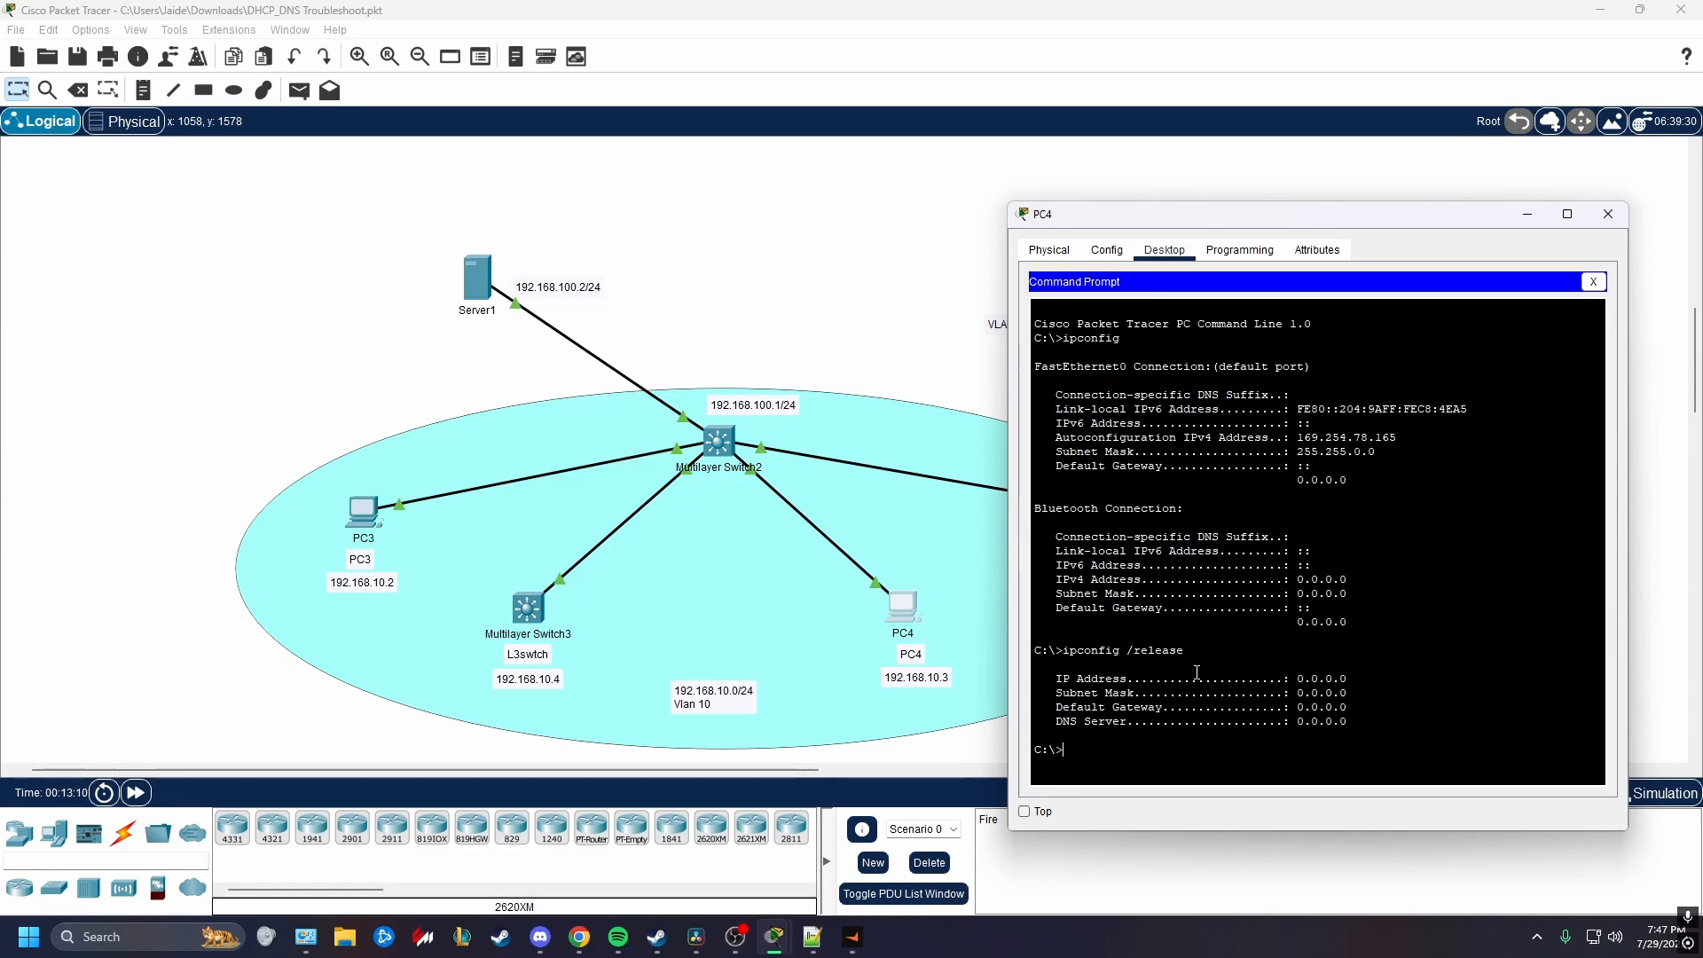
text(ipconfig /renew)
key(Return)
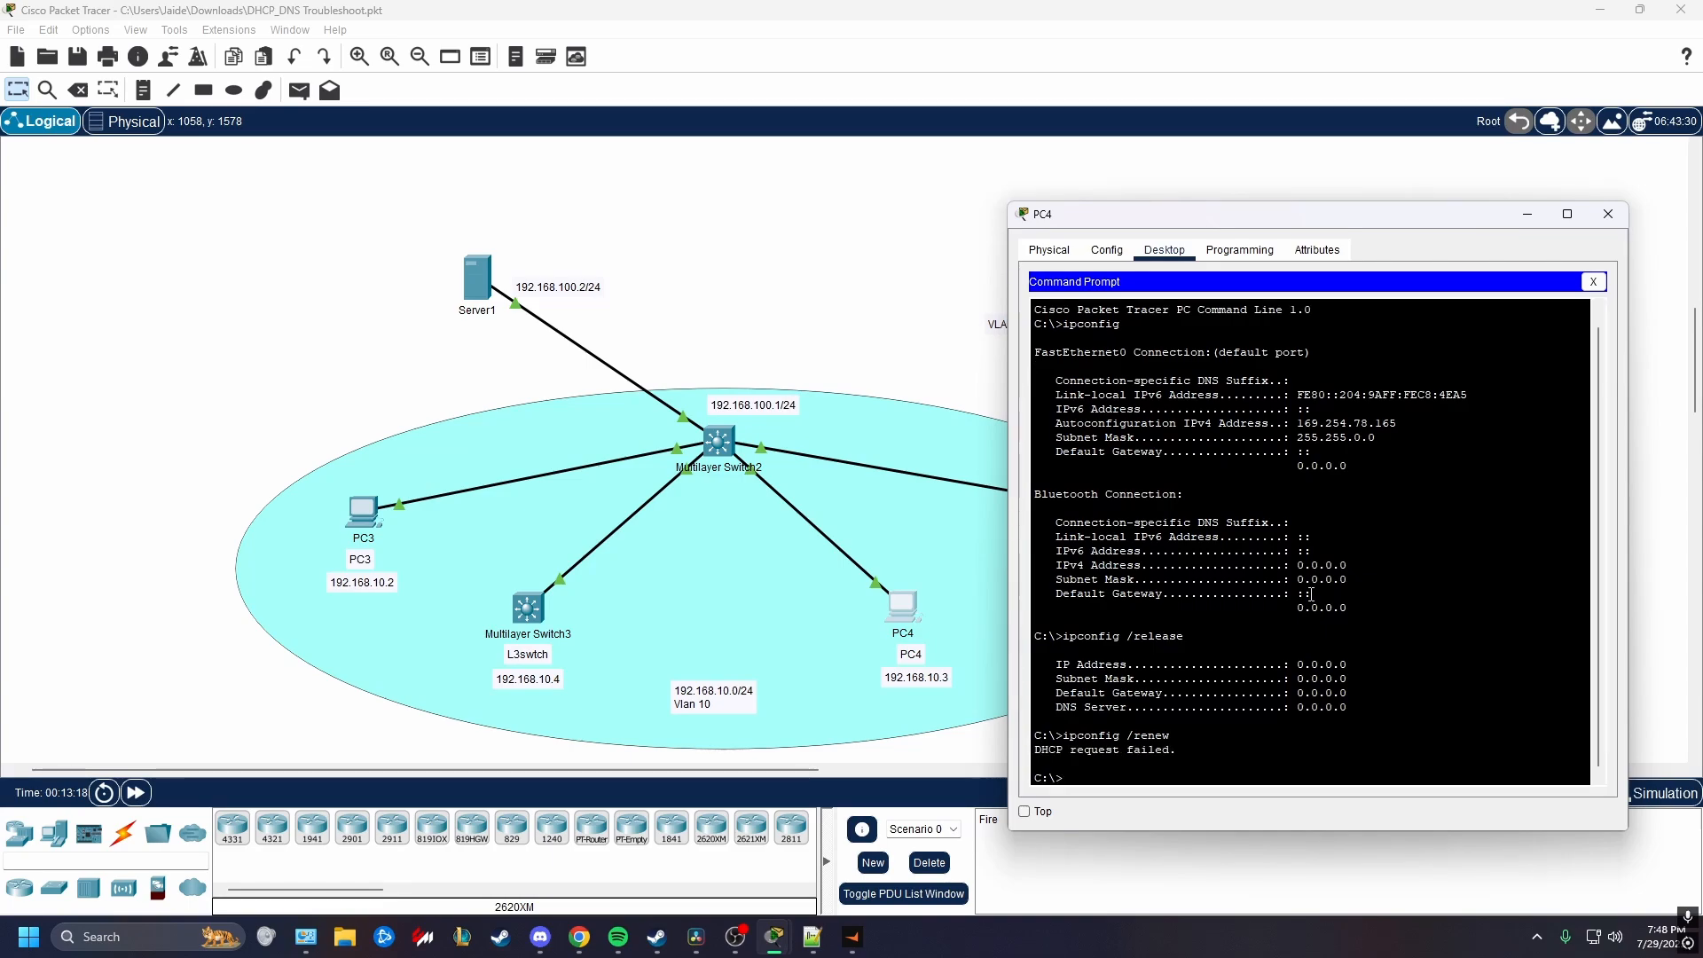
click(1607, 214)
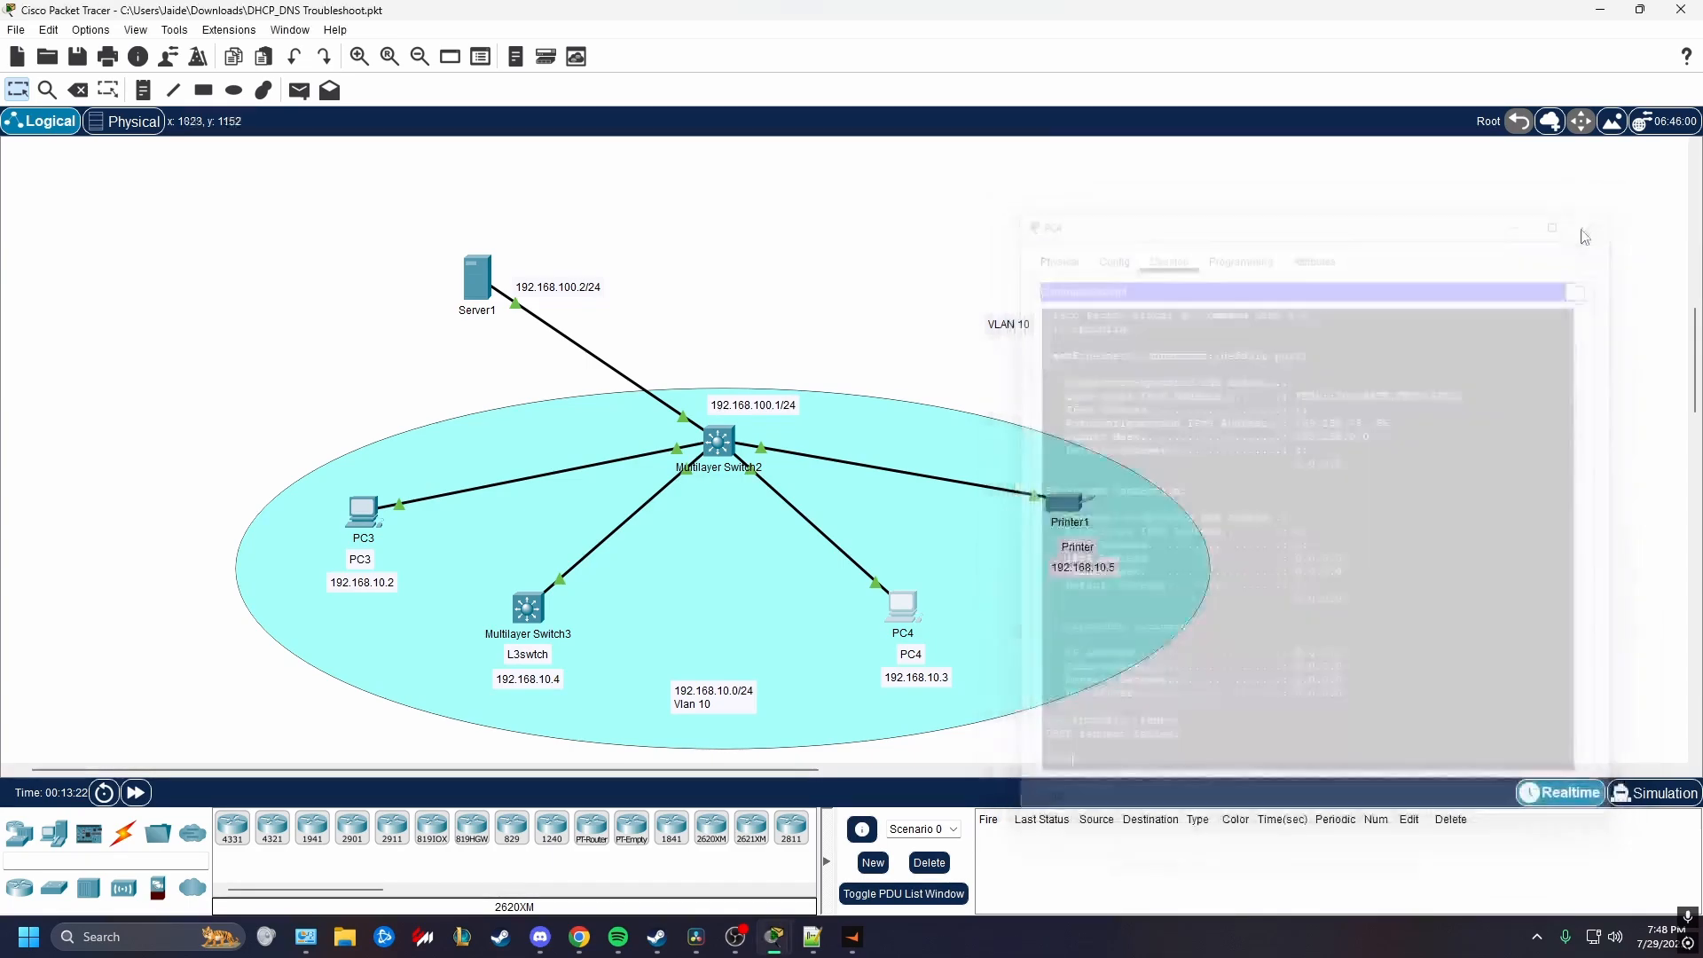
Open the command line of Multilayer Switch2 and enter privileged EXEC mode with en.
click(720, 443)
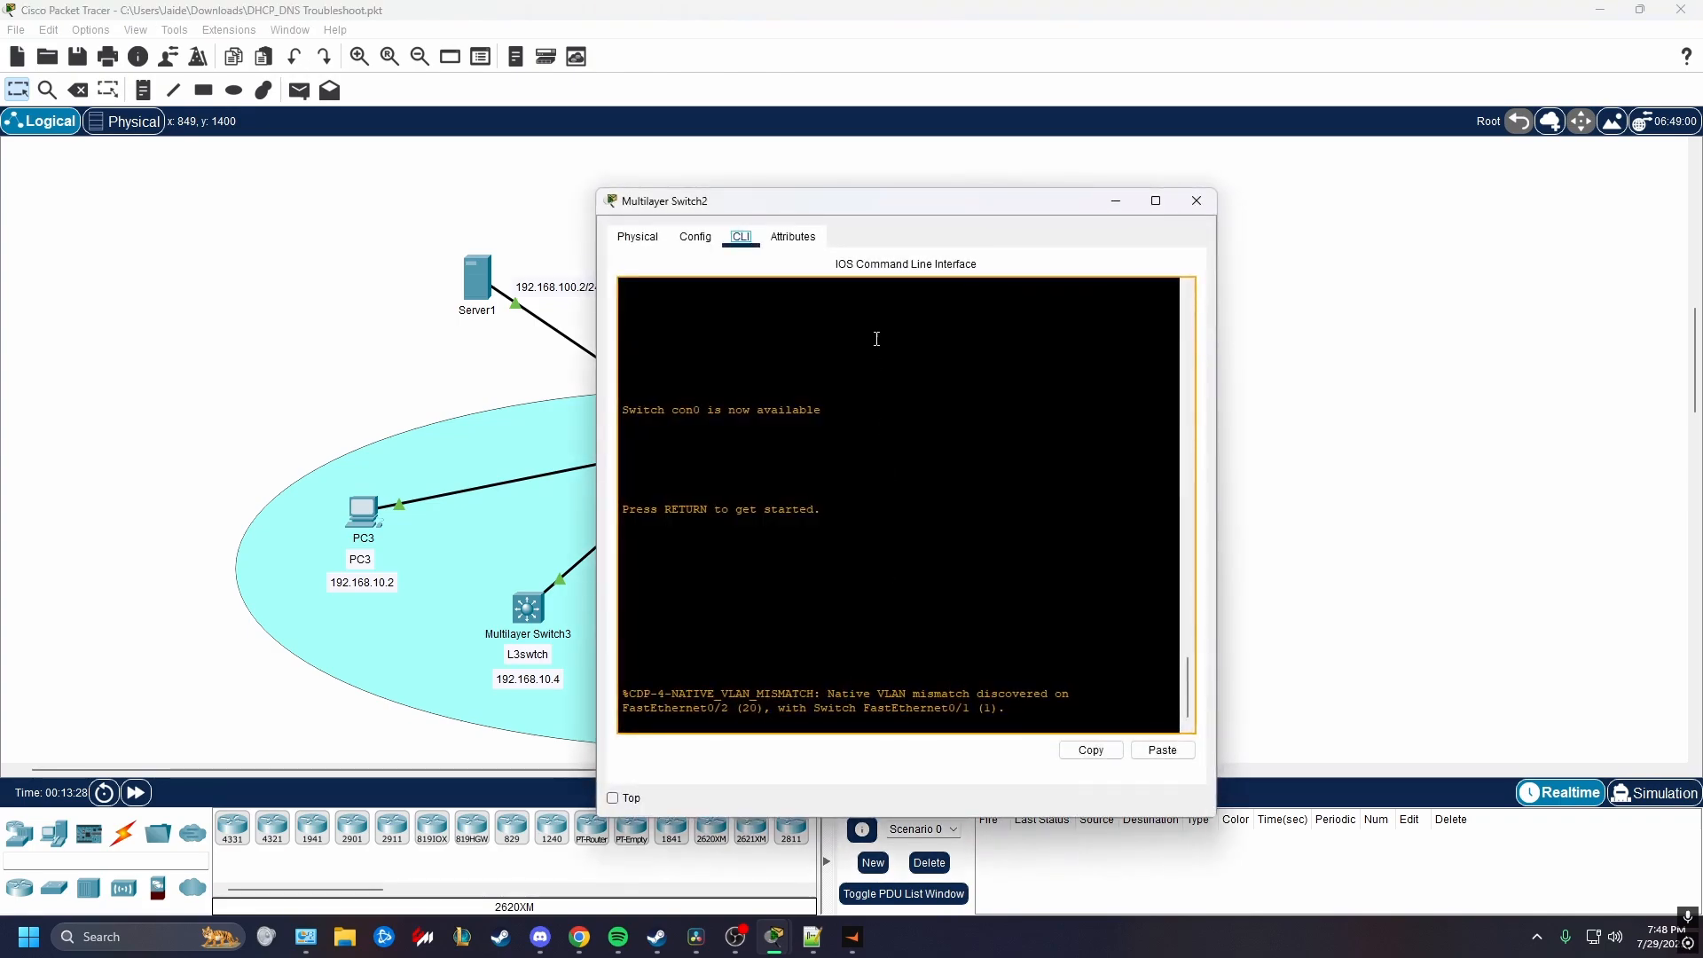
drag(840, 203, 1124, 162)
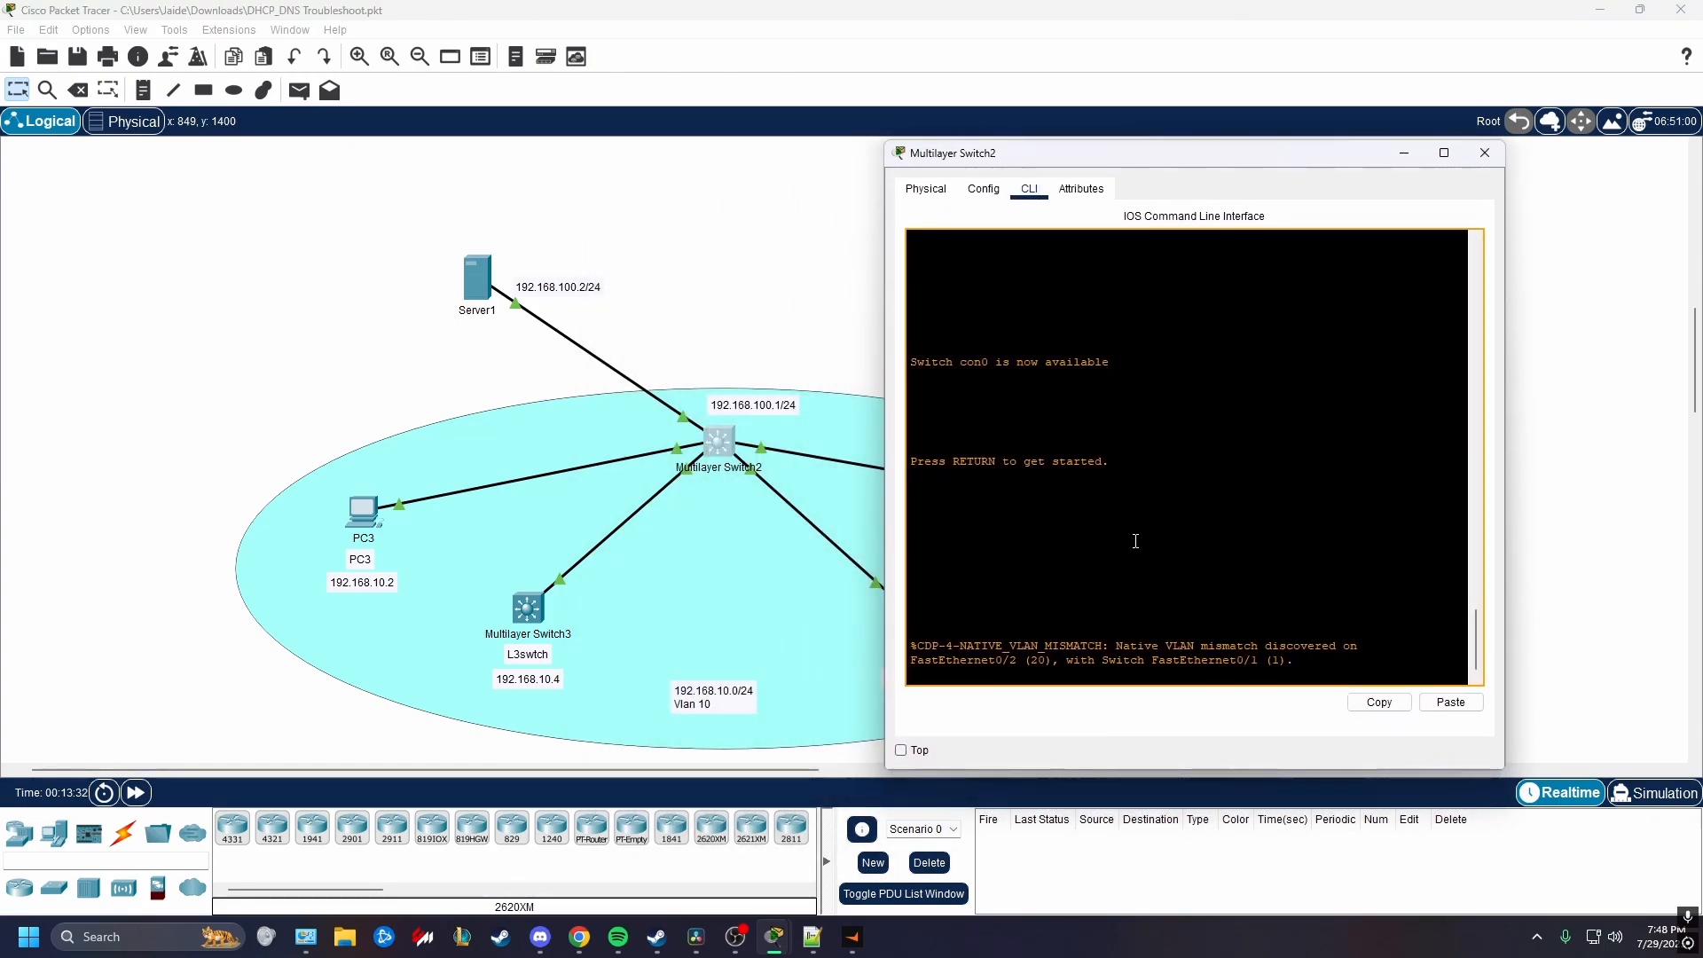
key(Return)
key(Return)
key(Return)
text(en)
key(Return)
key(Return)
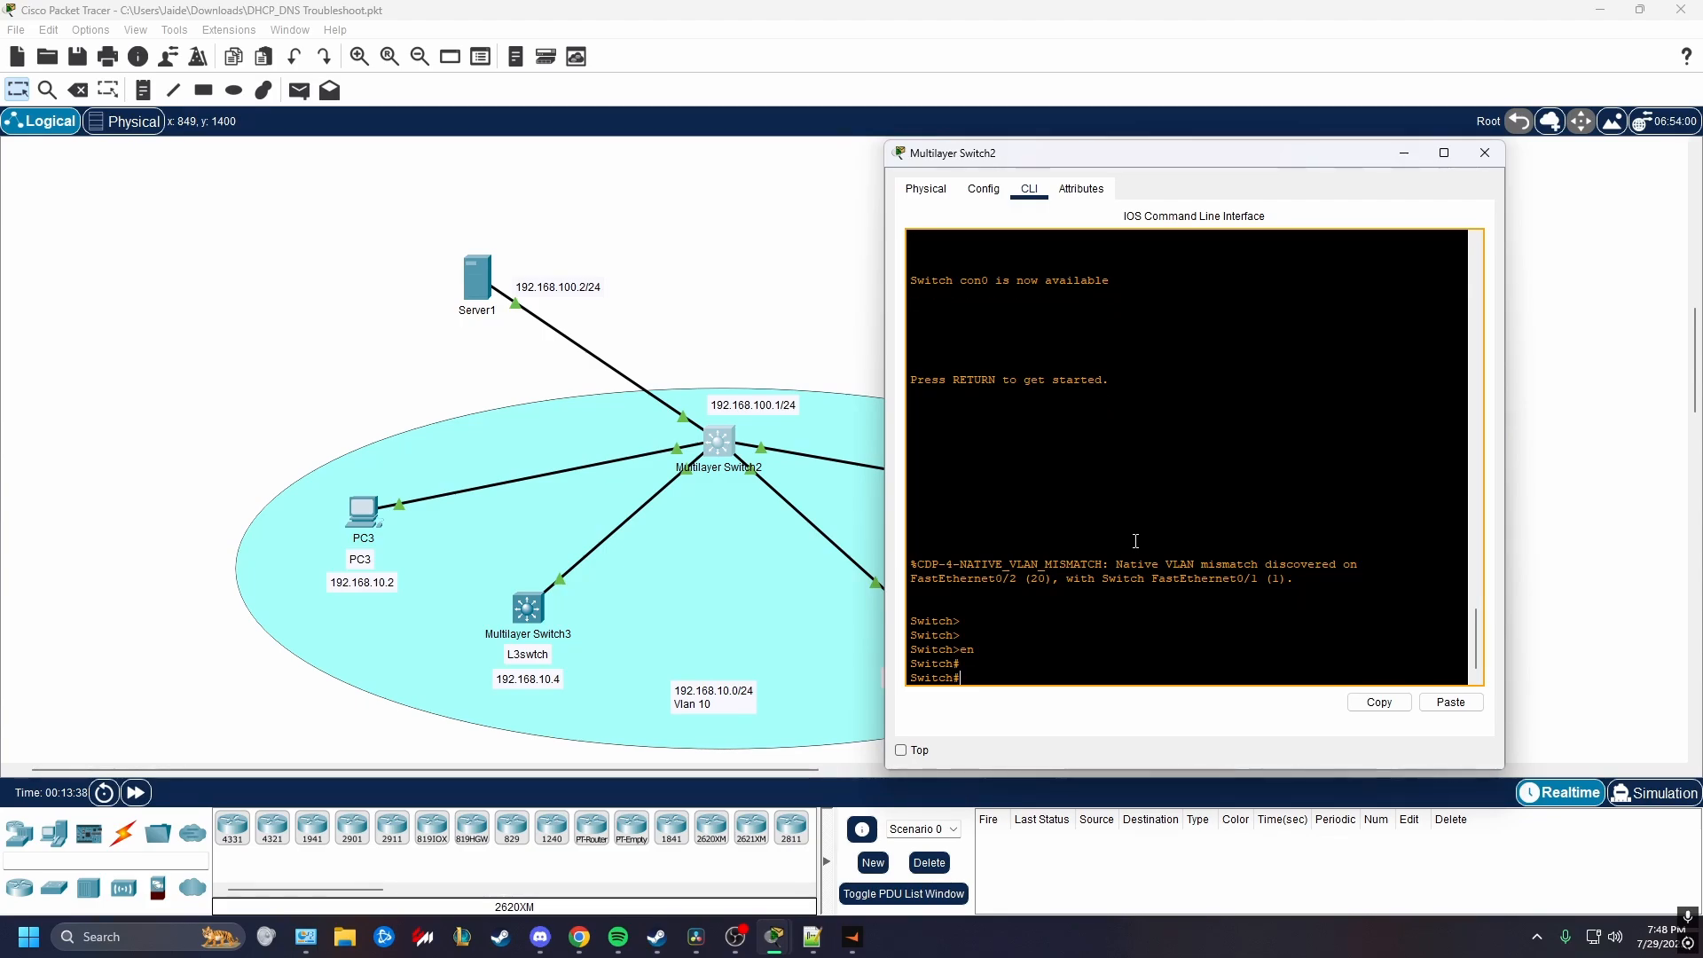
Display Multilayer Switch2's running configuration with sh run and page through it to the FastEthernet interface entries.
text(sh run)
key(Return)
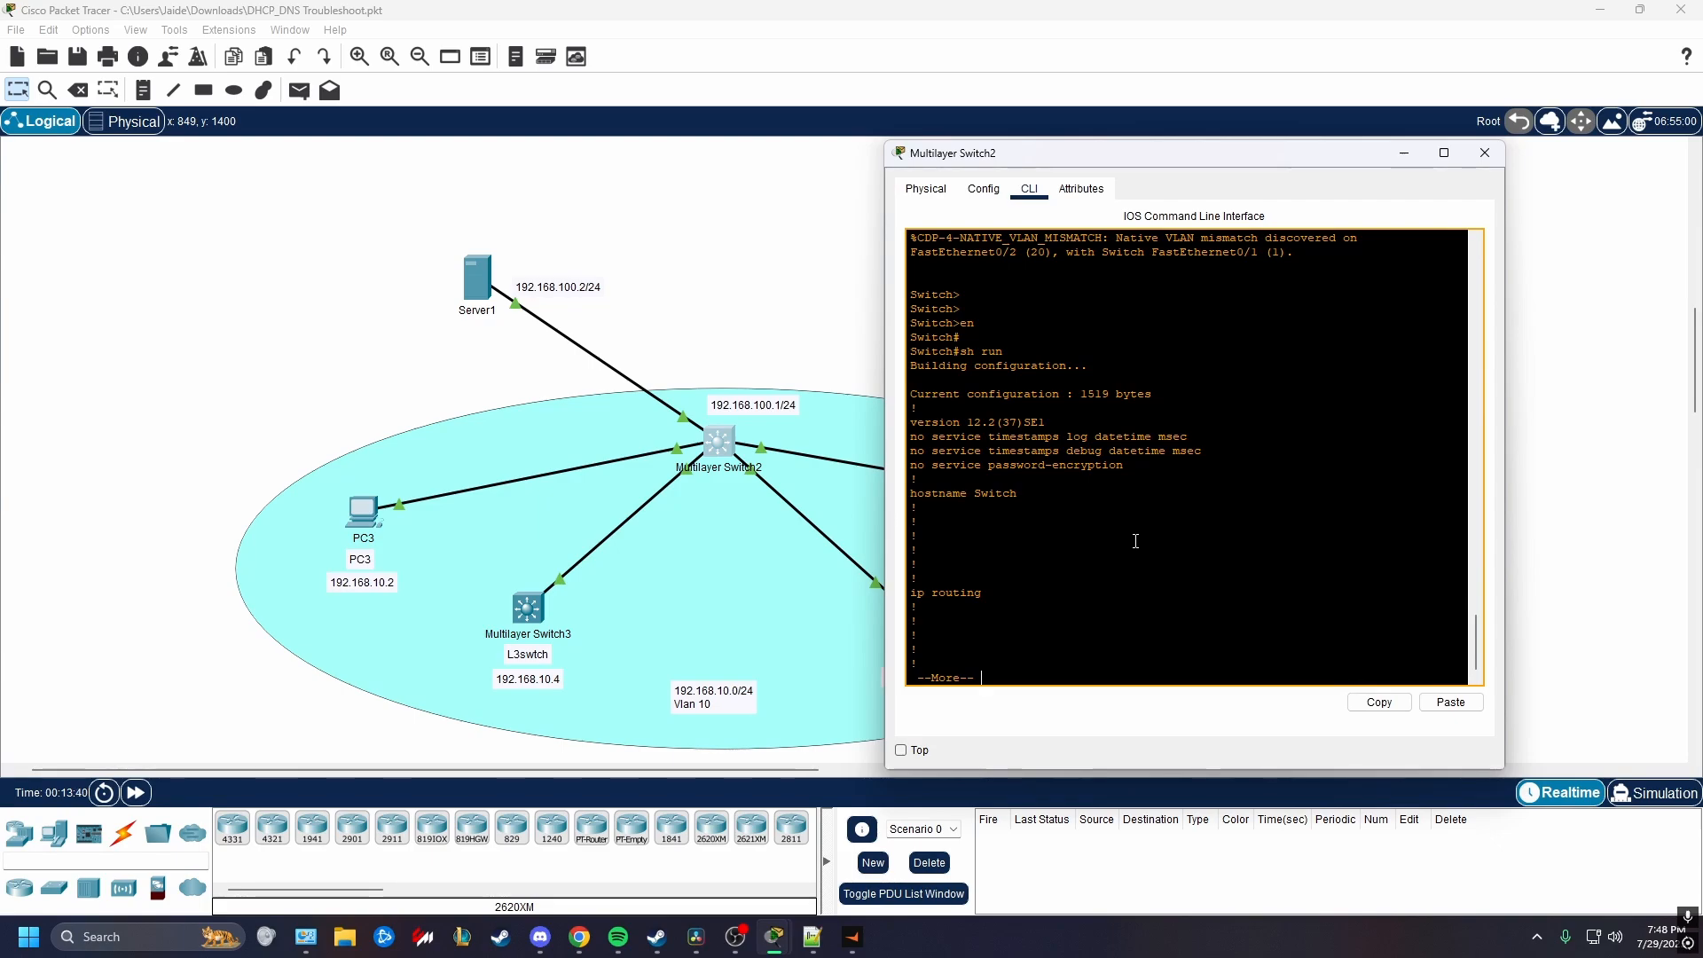
drag(985, 592, 880, 581)
click(993, 602)
key(Return)
key(Return)
key(Return)
key(Return)
key(Return)
key(Return)
key(Return)
key(Return)
key(Return)
key(Return)
key(Return)
key(Return)
key(Return)
key(Return)
key(Return)
key(Return)
key(Return)
key(Return)
key(Return)
key(Return)
key(Return)
key(Return)
key(Return)
key(Return)
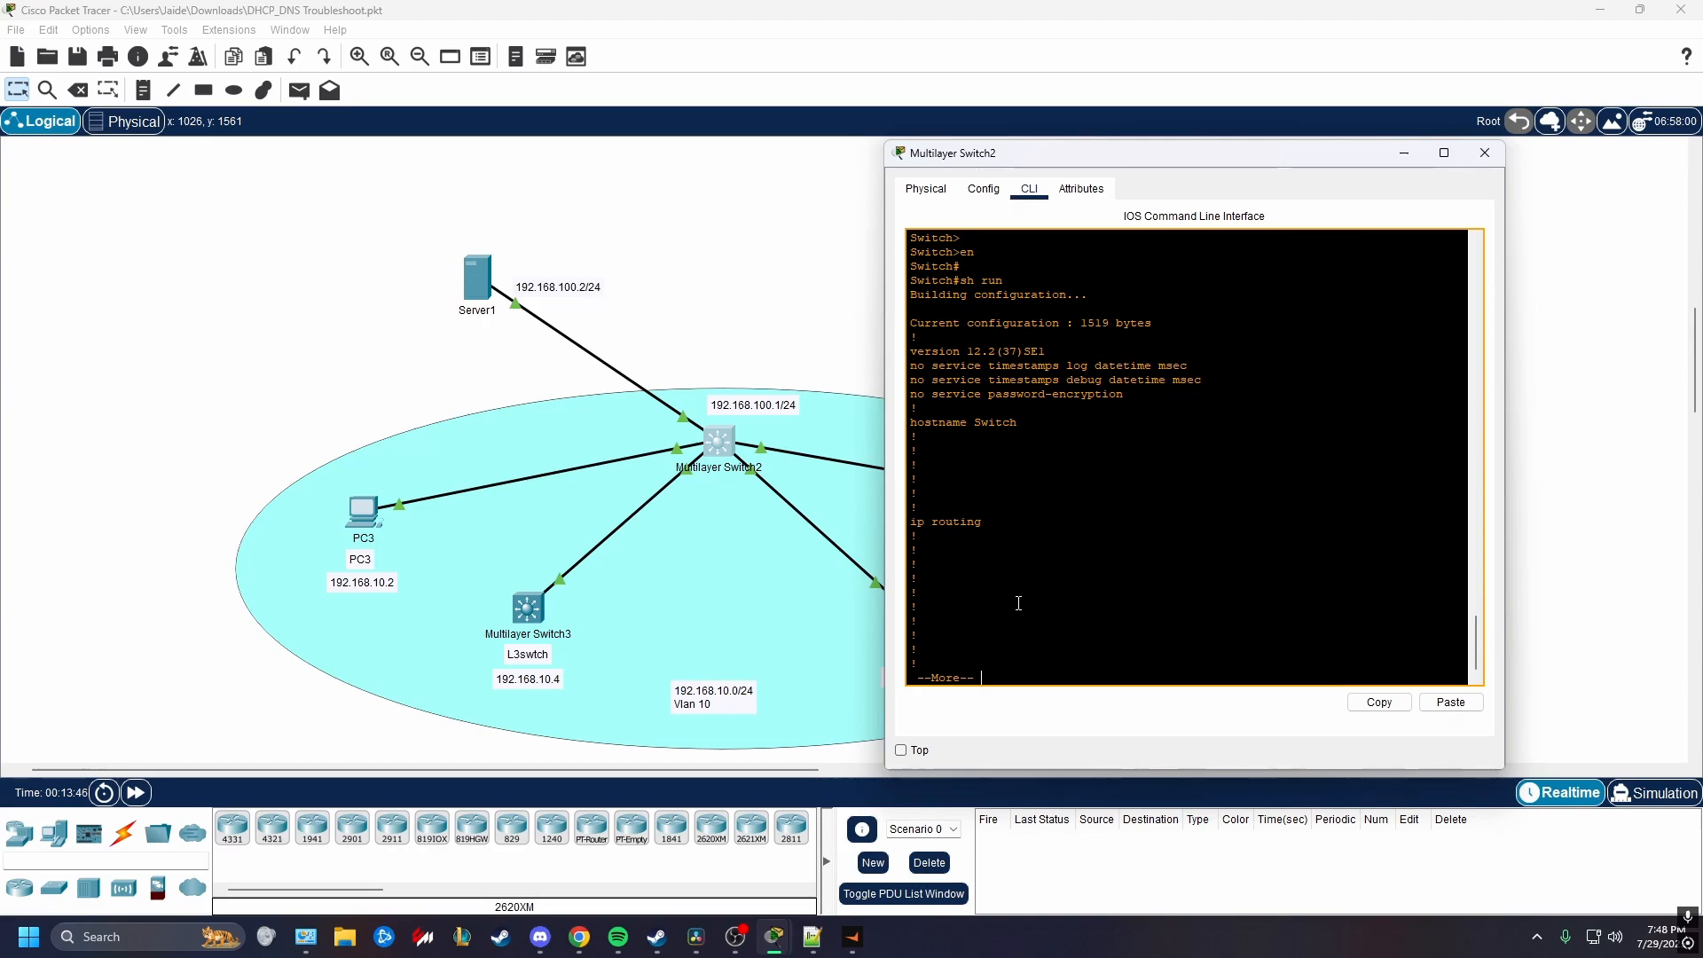
key(Return)
key(Return)
key(Return)
key(Return)
key(Return)
key(Return)
key(Return)
key(Return)
key(Return)
key(Return)
key(Return)
key(Return)
key(Return)
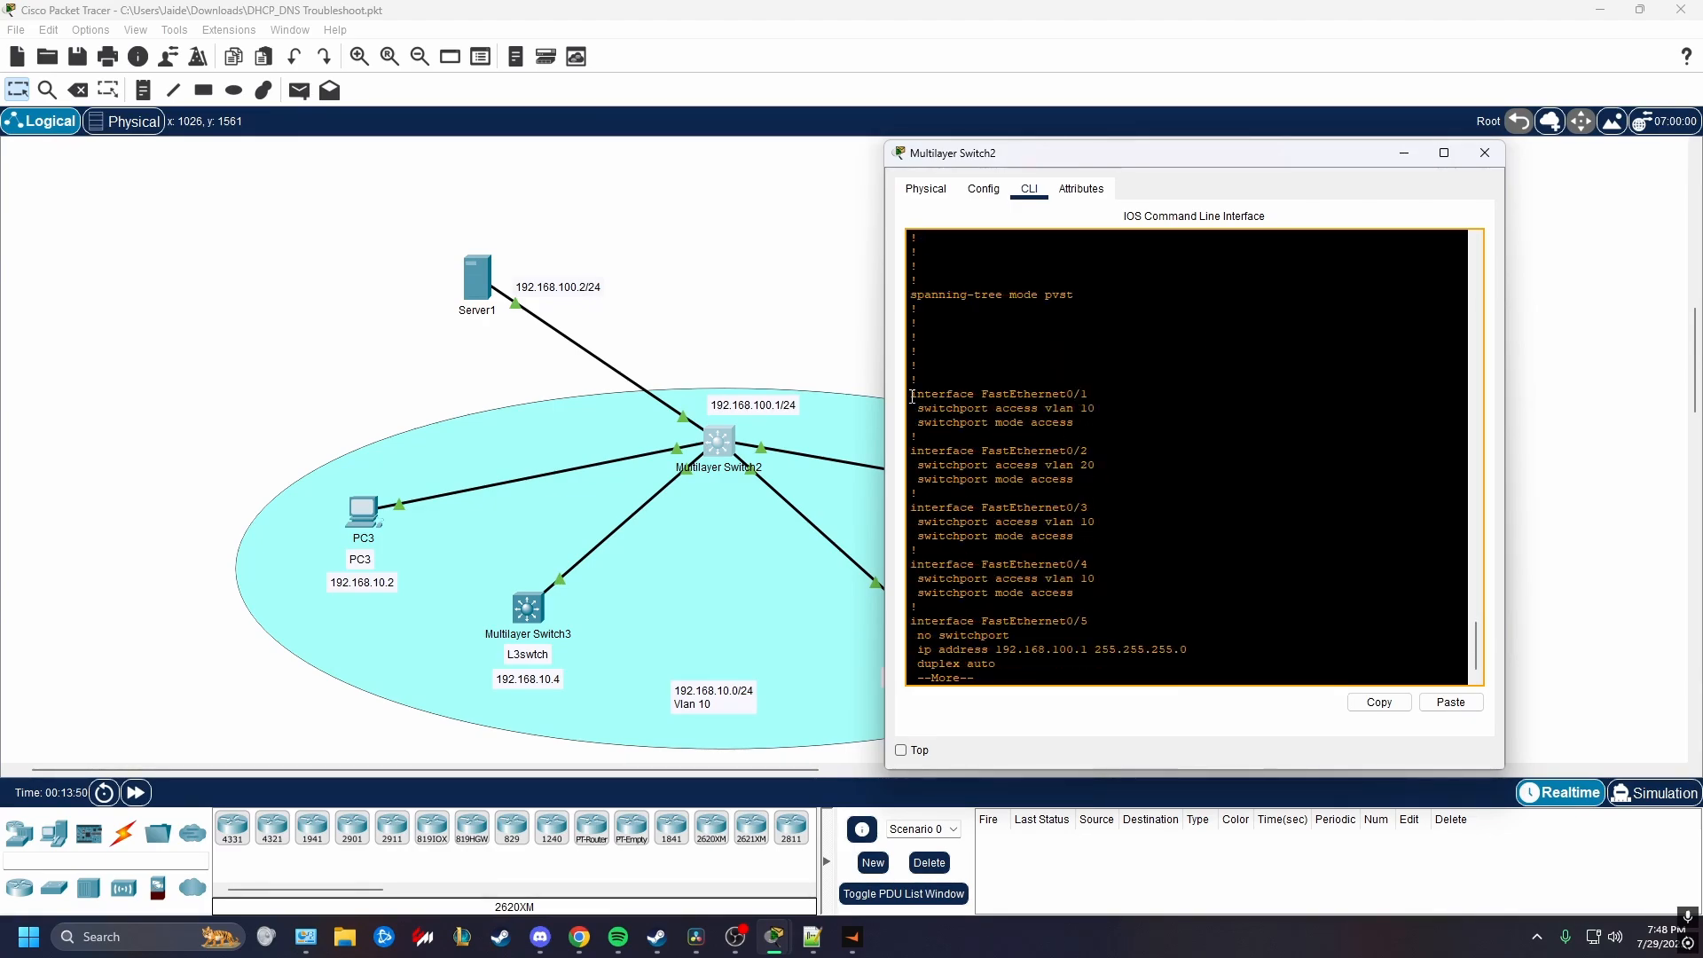
Examine the access VLANs of FastEthernet0/1 through 0/4, and move the Multilayer Switch2 window clear of the topology.
drag(911, 394, 1095, 604)
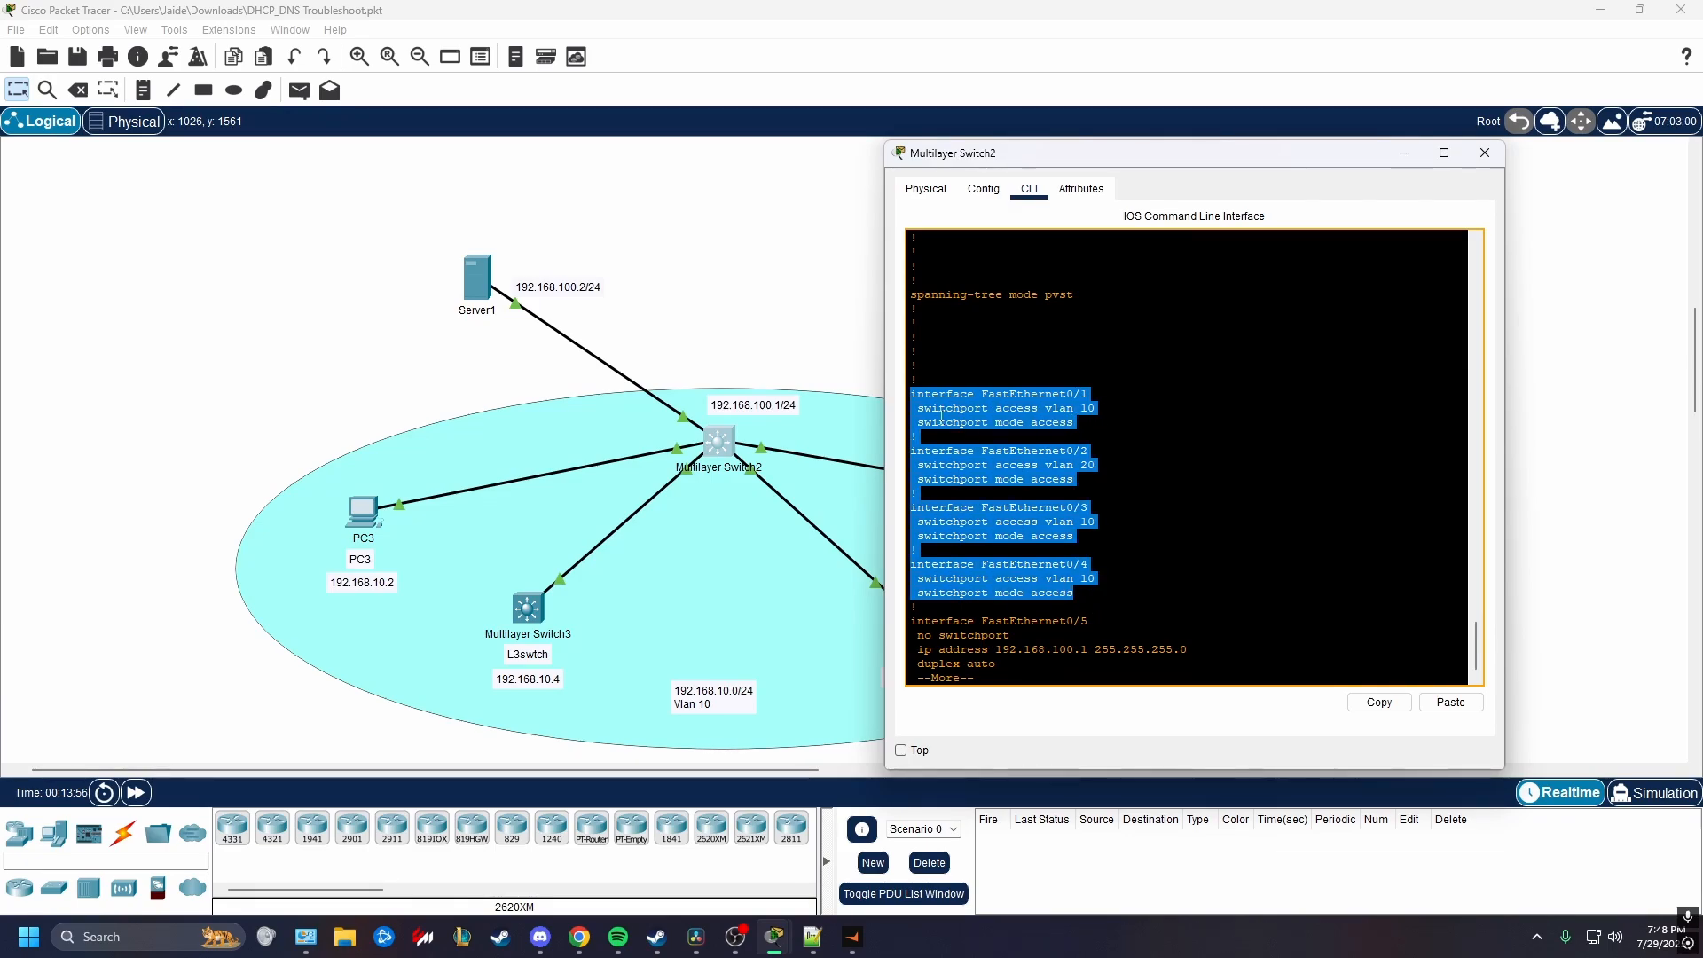
click(1093, 466)
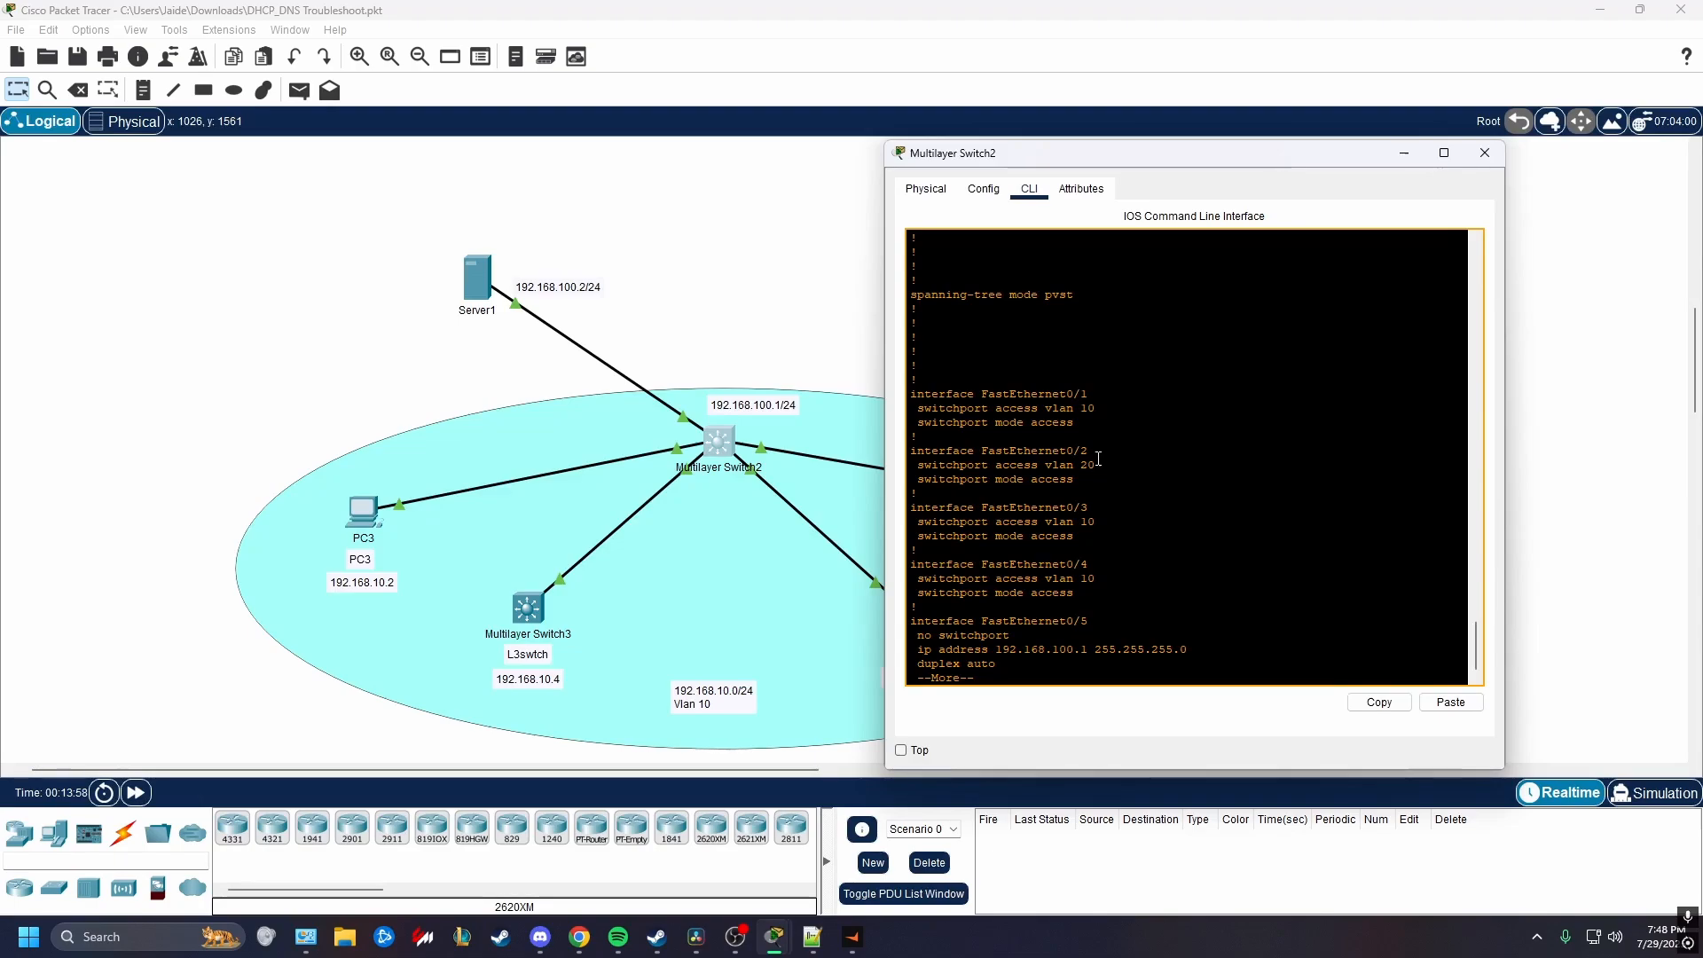
drag(1087, 451, 1067, 451)
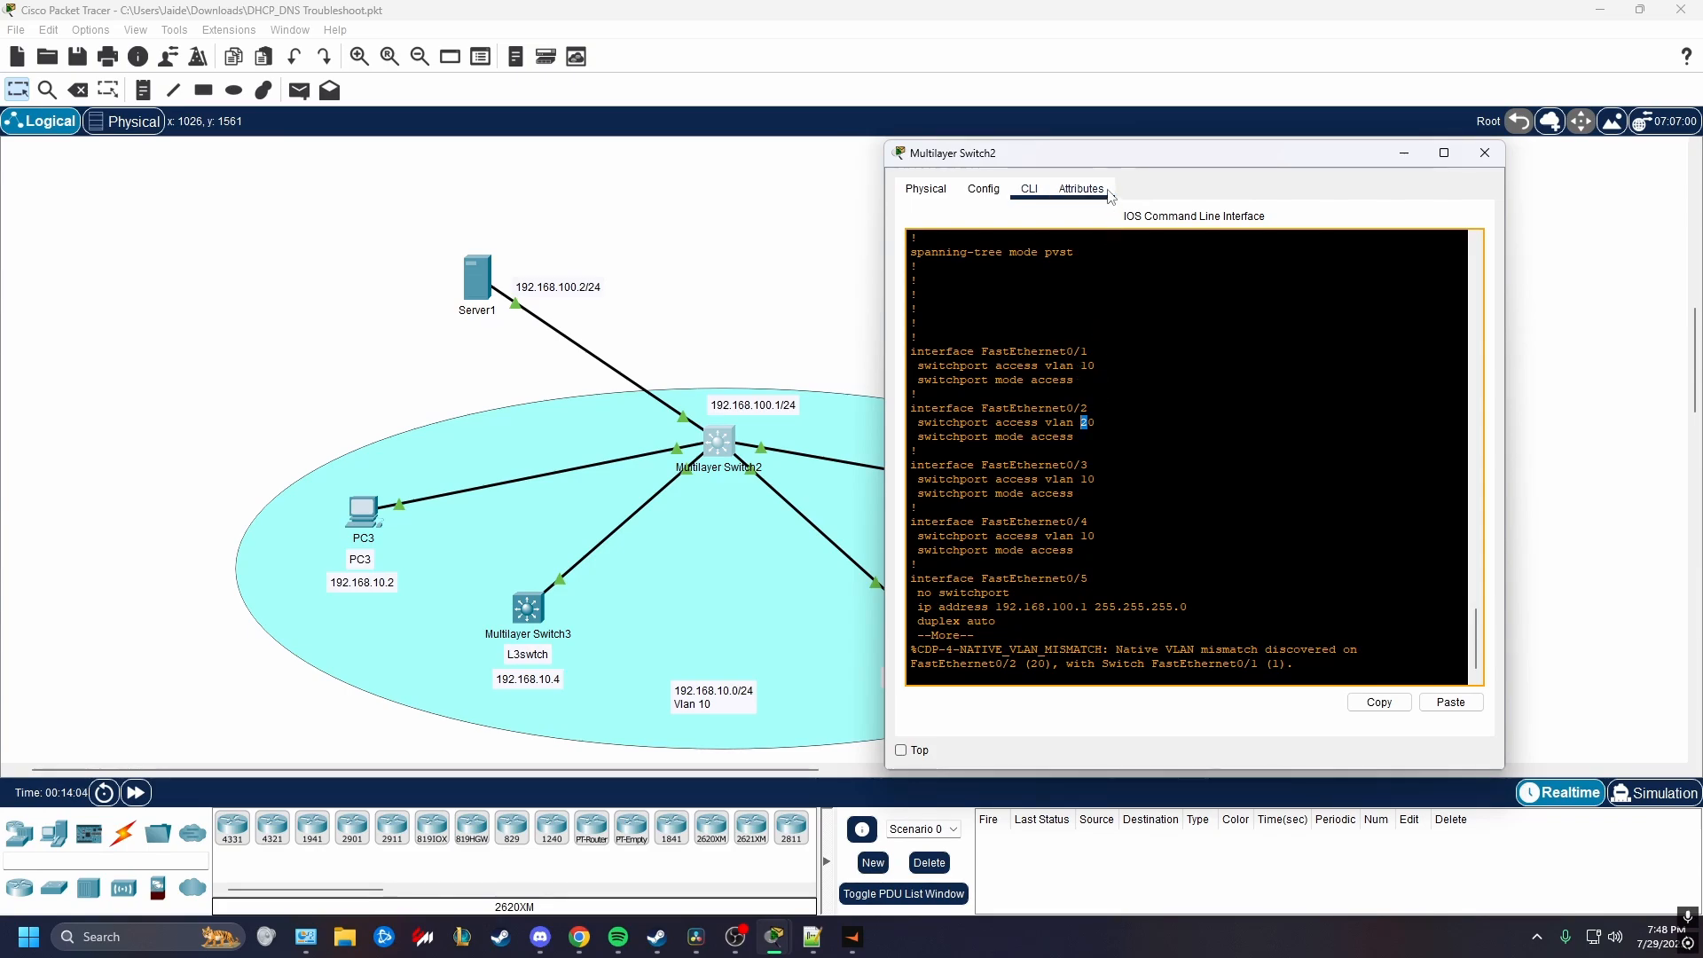
drag(1106, 161, 1328, 175)
drag(1025, 327, 981, 368)
key(alt+Tab)
click(816, 929)
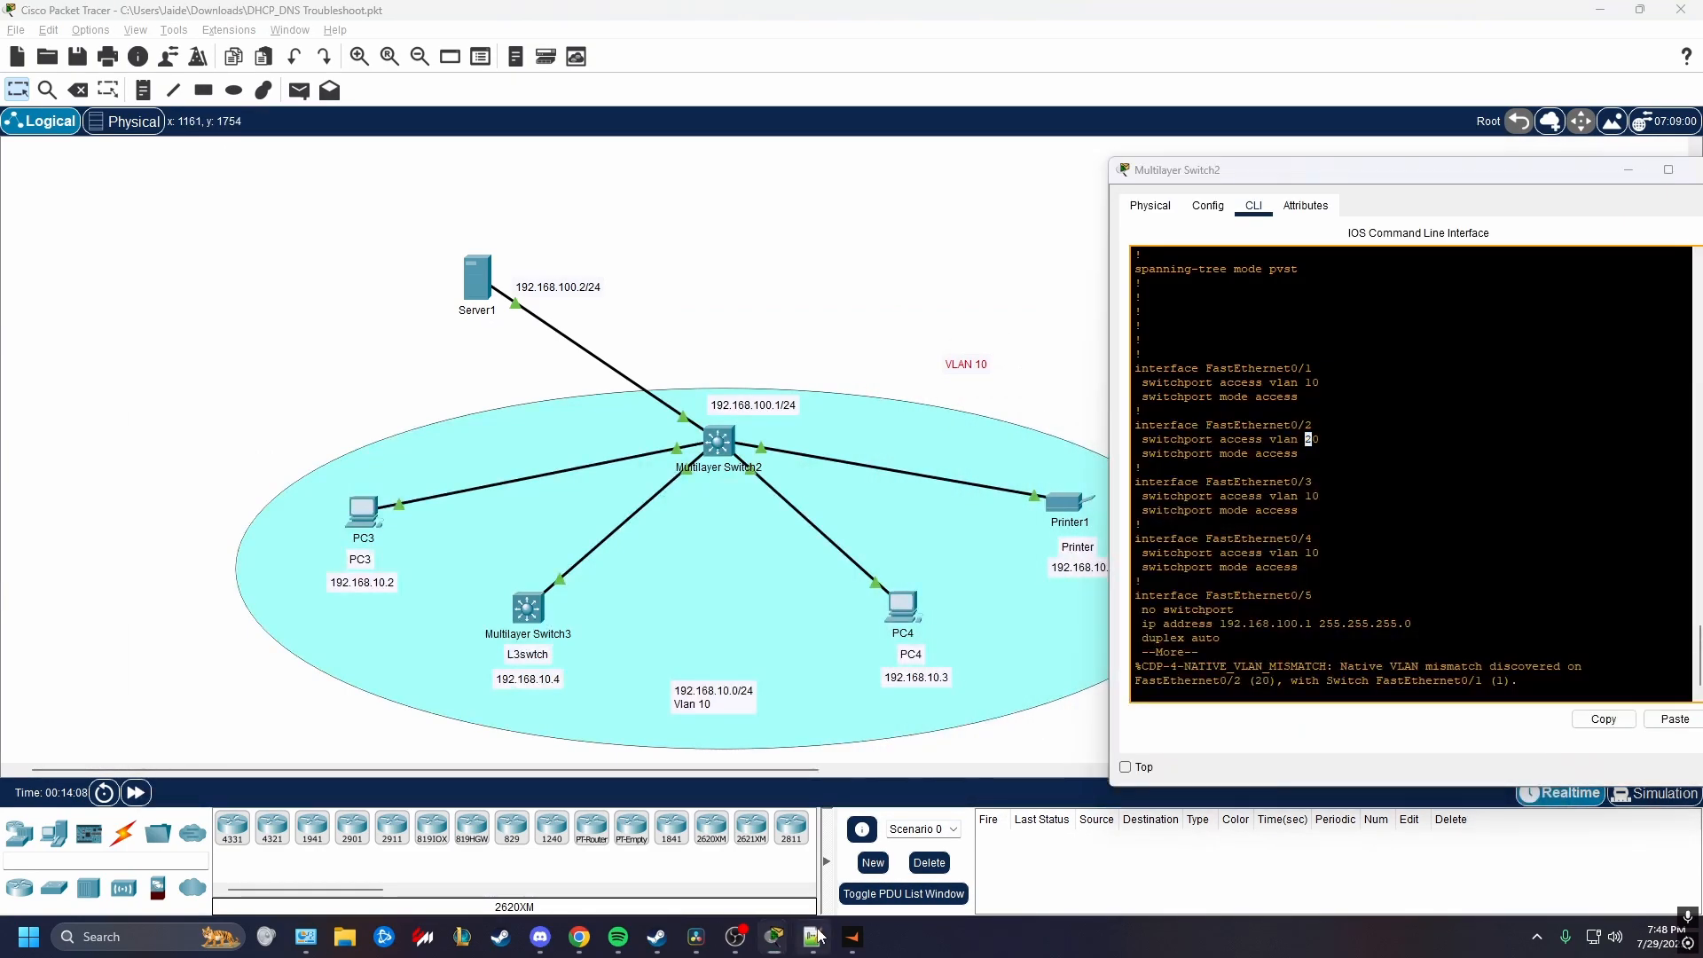
click(962, 467)
key(ctrl+n)
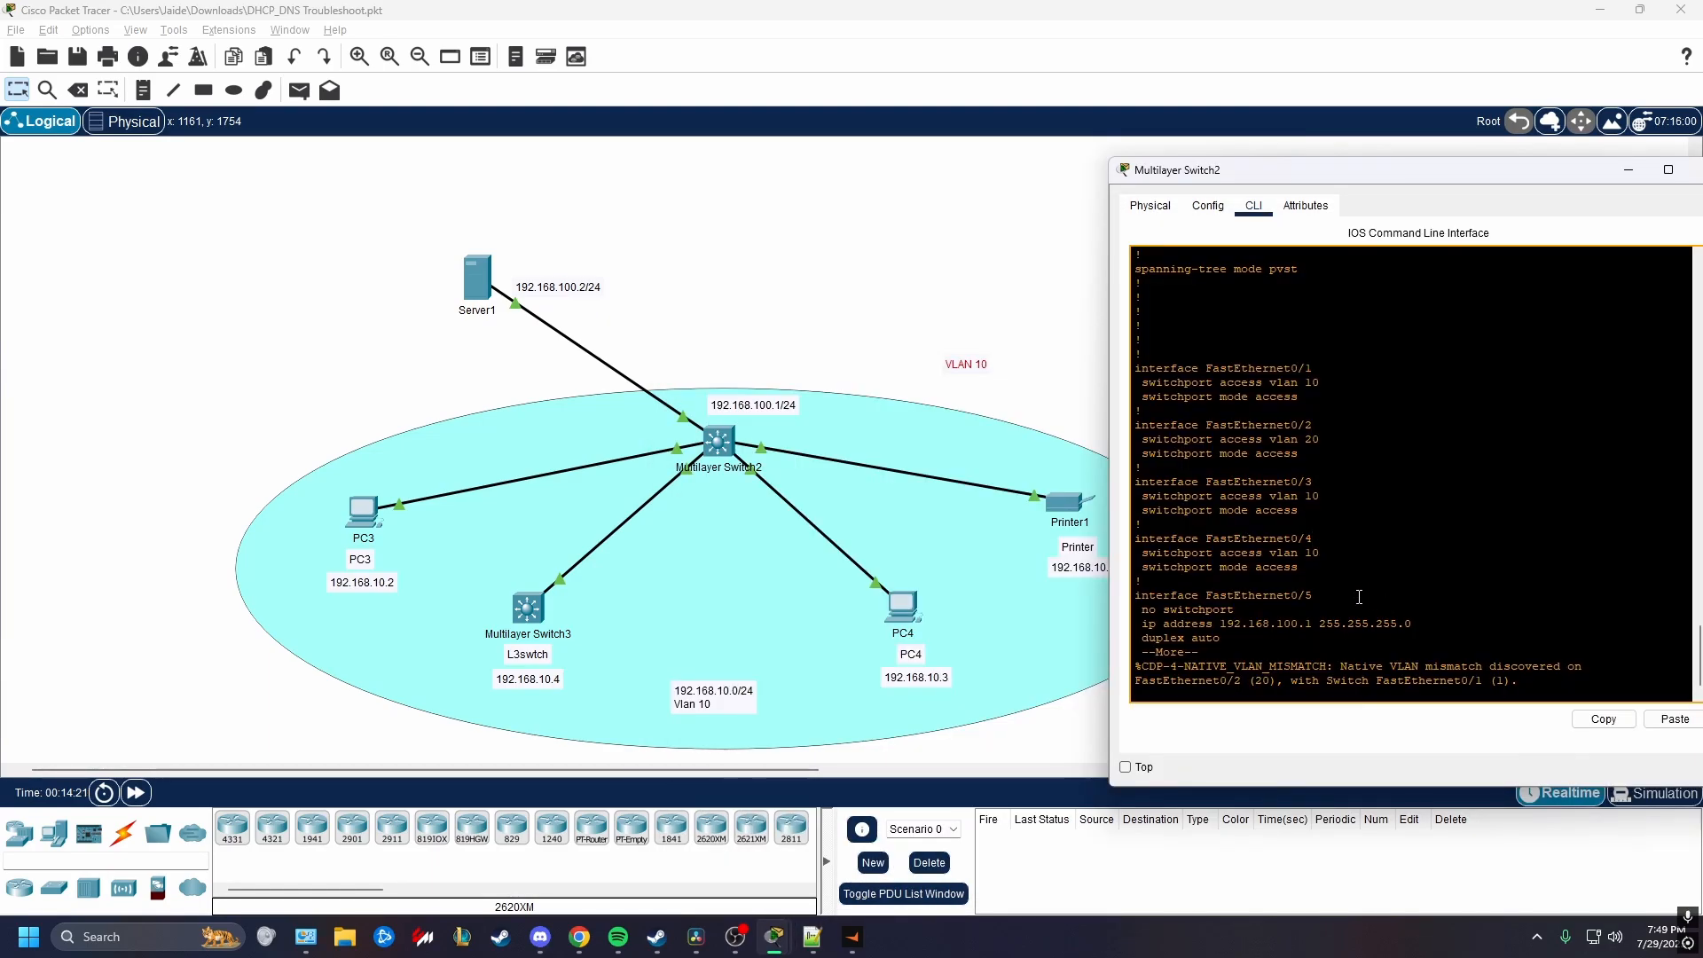
Page further through the running configuration and examine the routed-port settings and IP address of FastEthernet0/5.
key(Return)
key(Return)
key(Return)
key(Return)
key(Return)
key(Return)
key(Return)
key(Return)
key(Return)
key(Return)
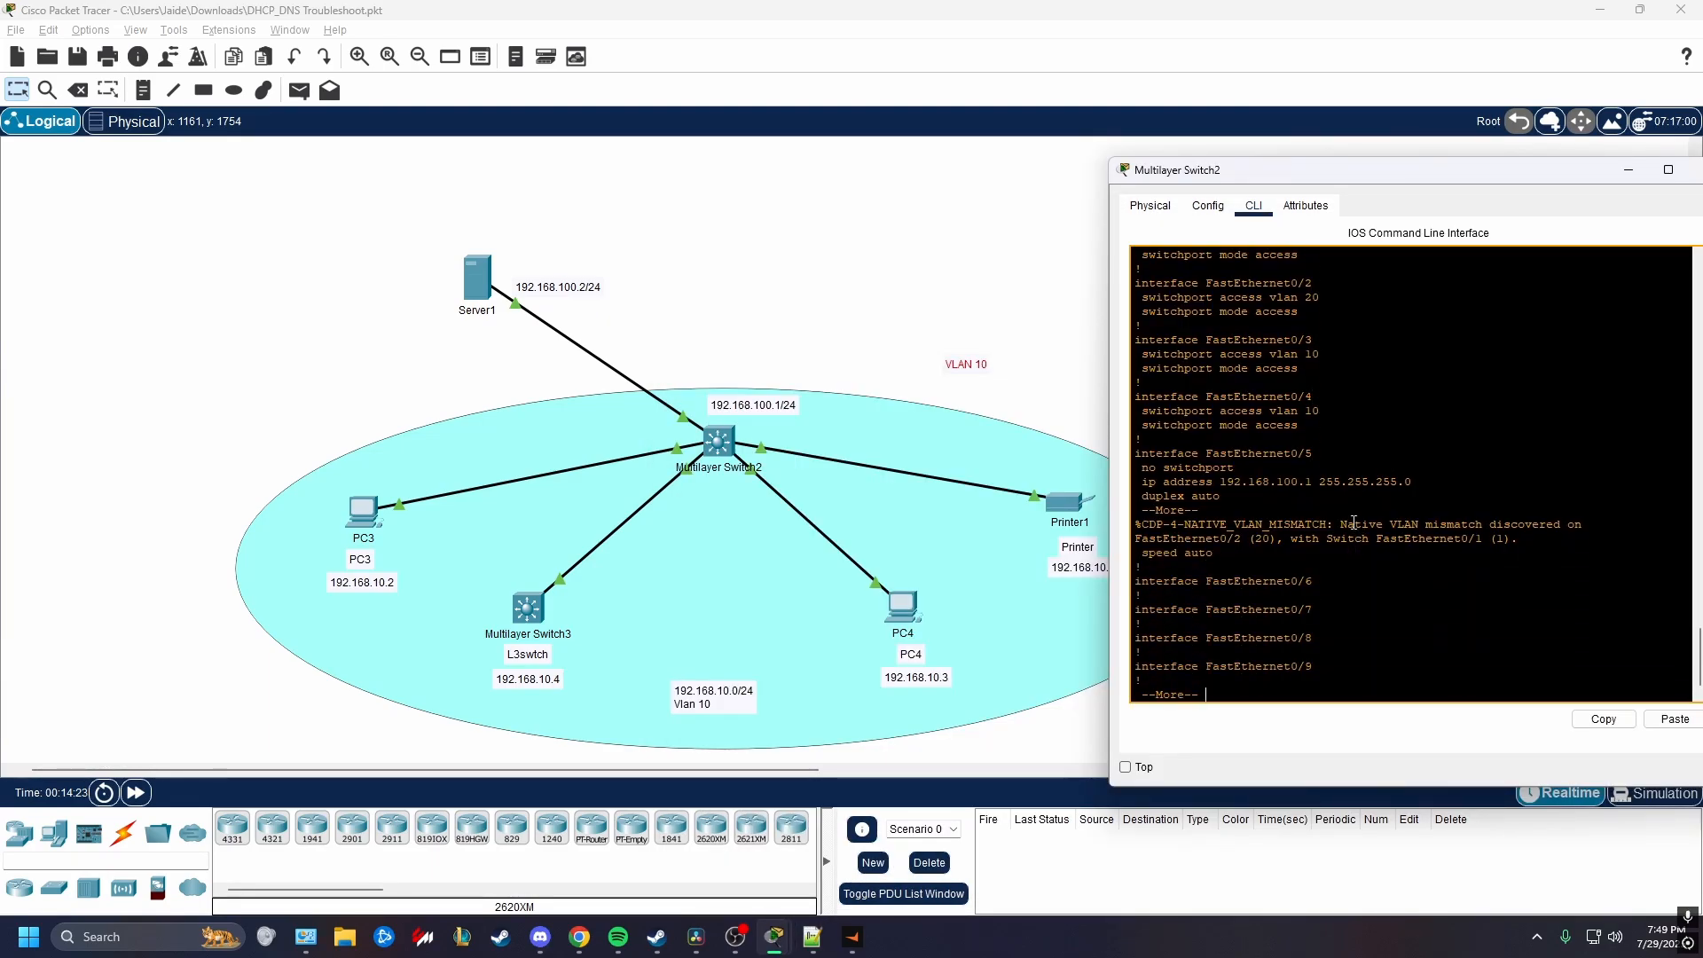
drag(1136, 453, 1364, 497)
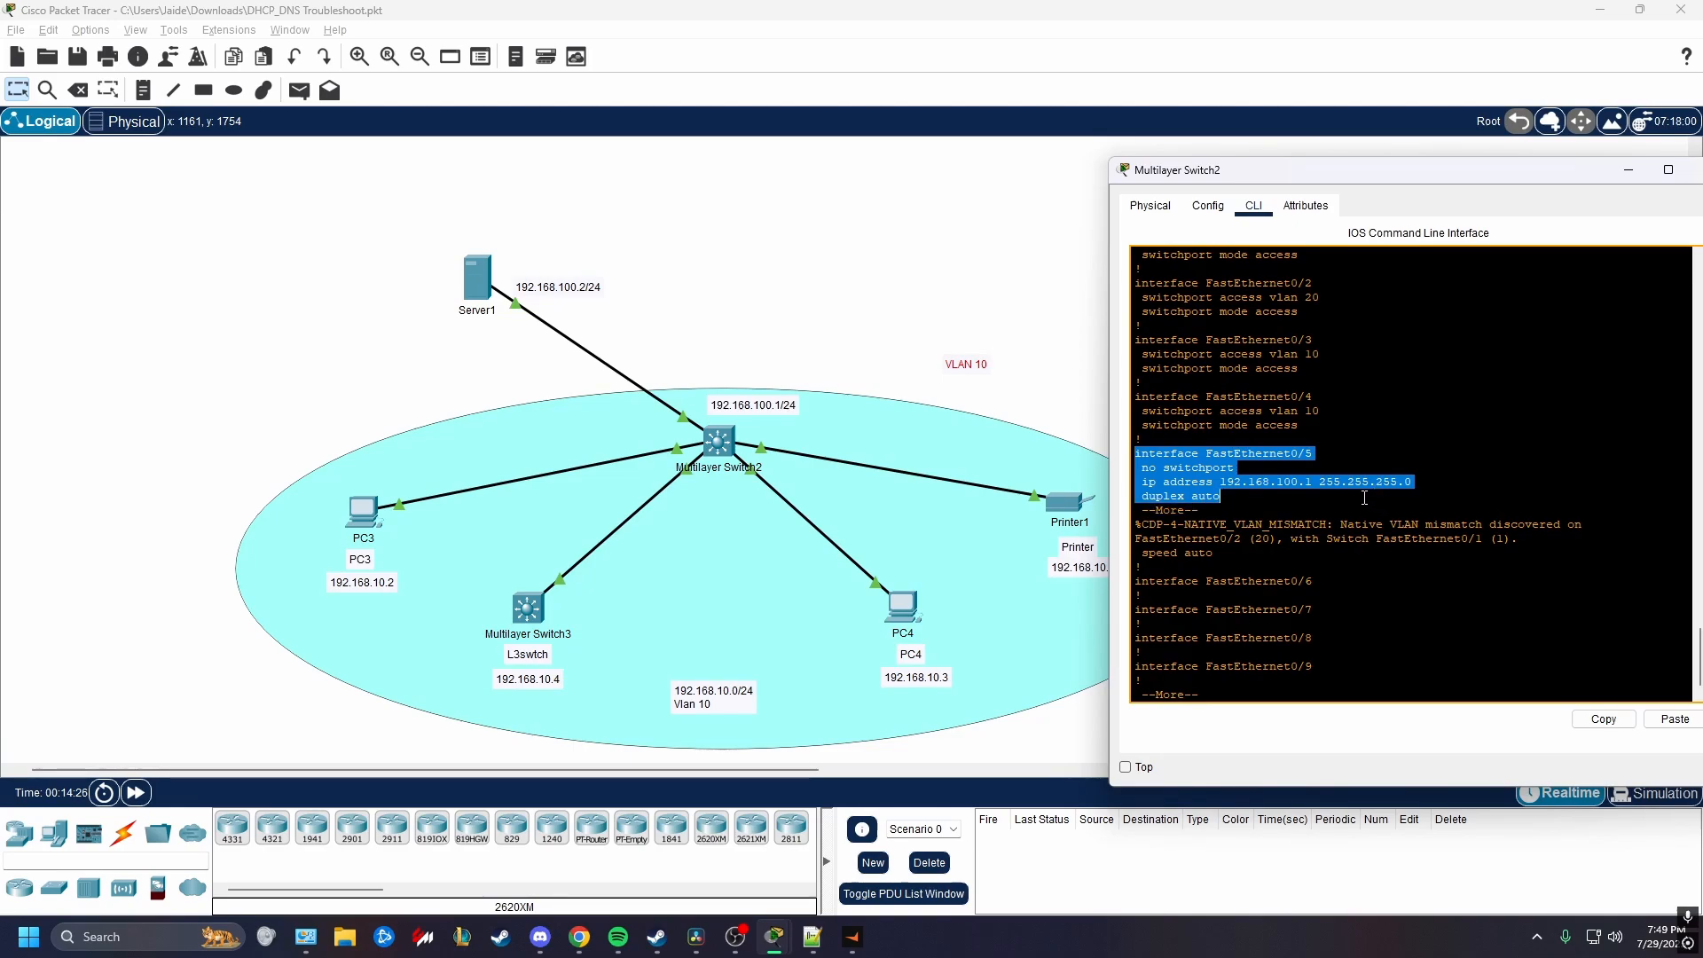
click(1223, 483)
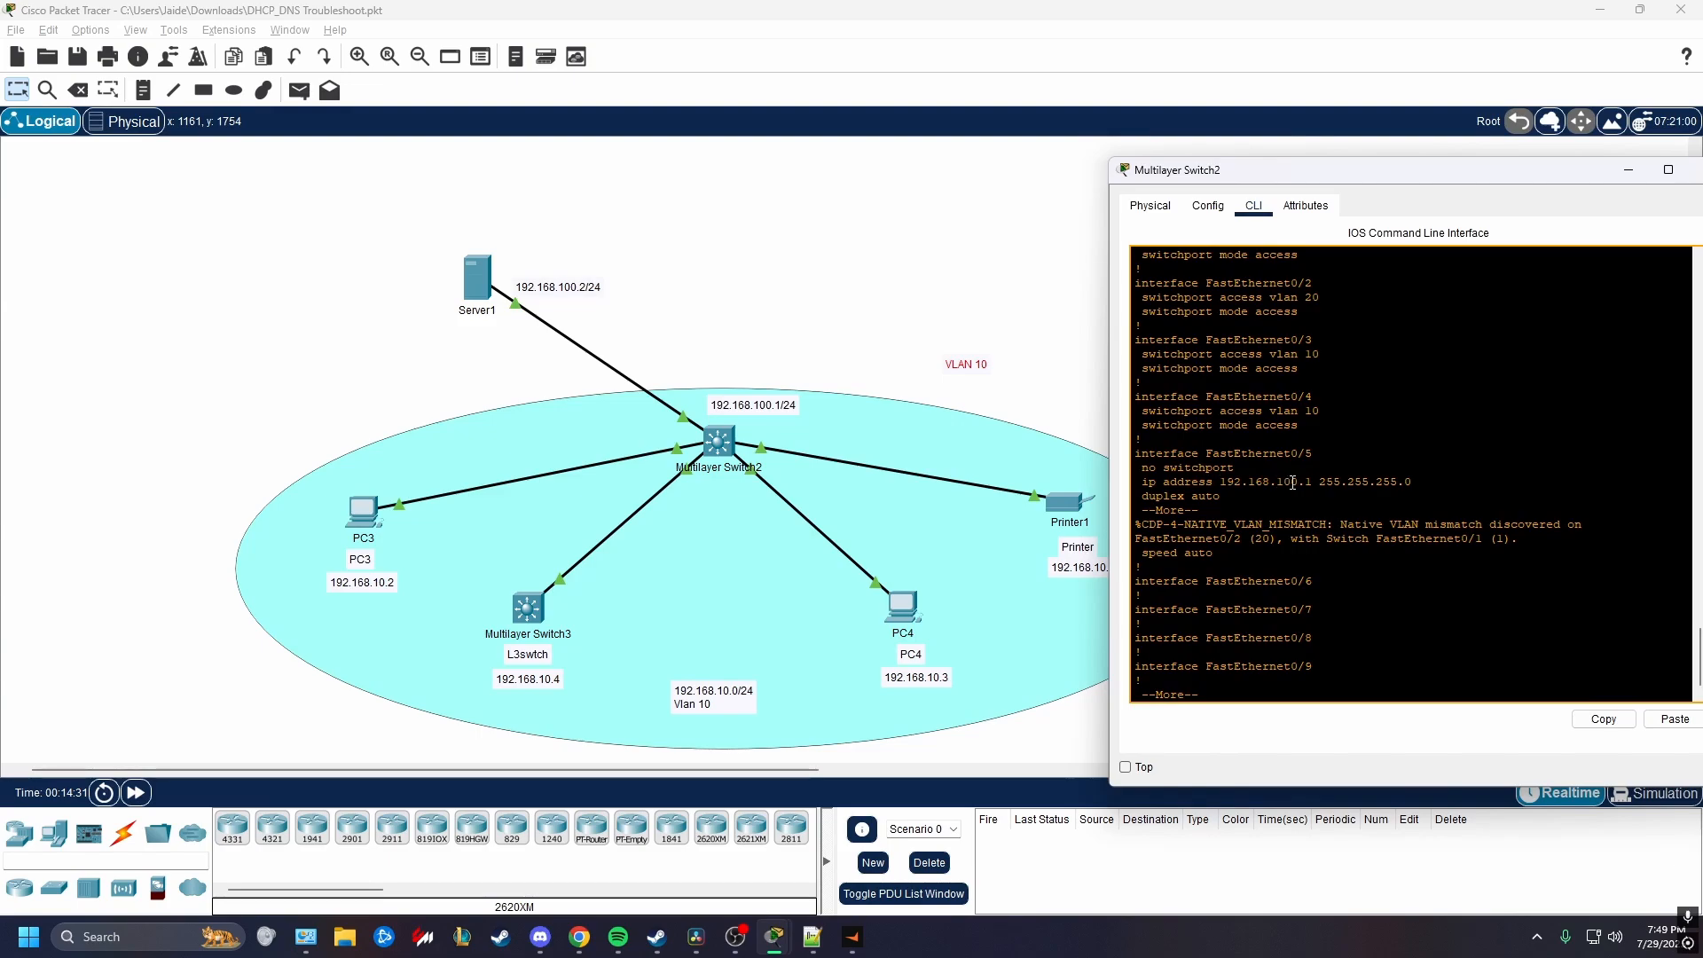
Check which switch port Server1's link uses, and reconnect its detached cable to FastEthernet0/5 on Multilayer Switch2.
click(779, 411)
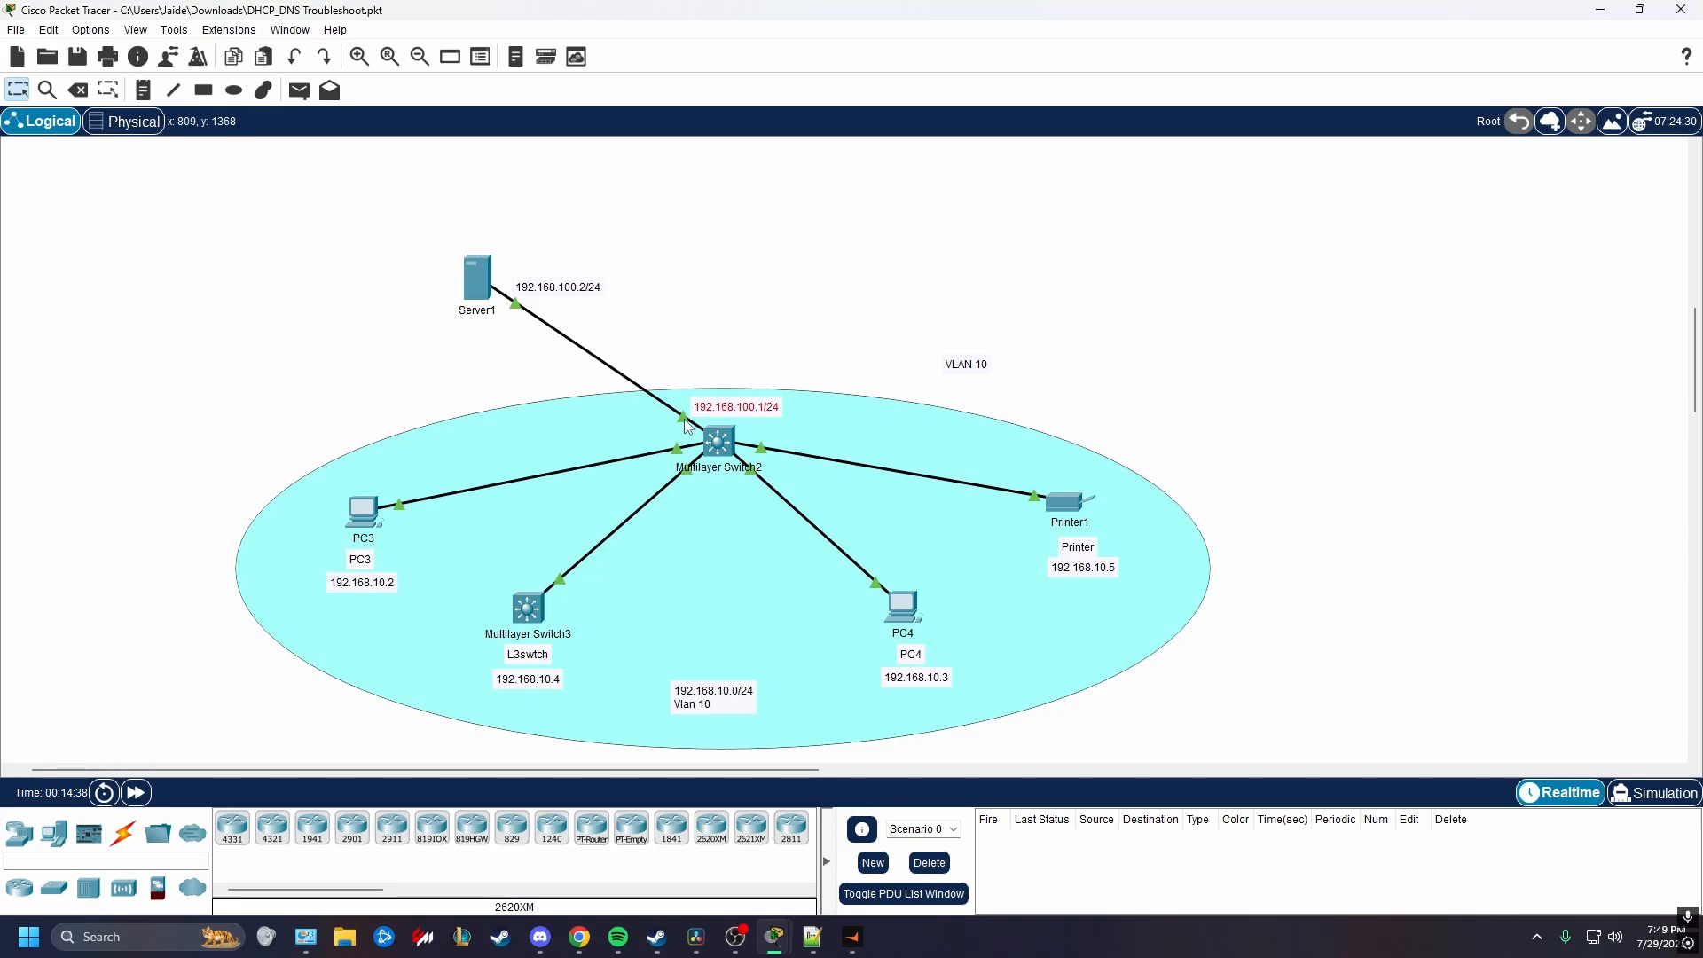
mouse_move(688, 426)
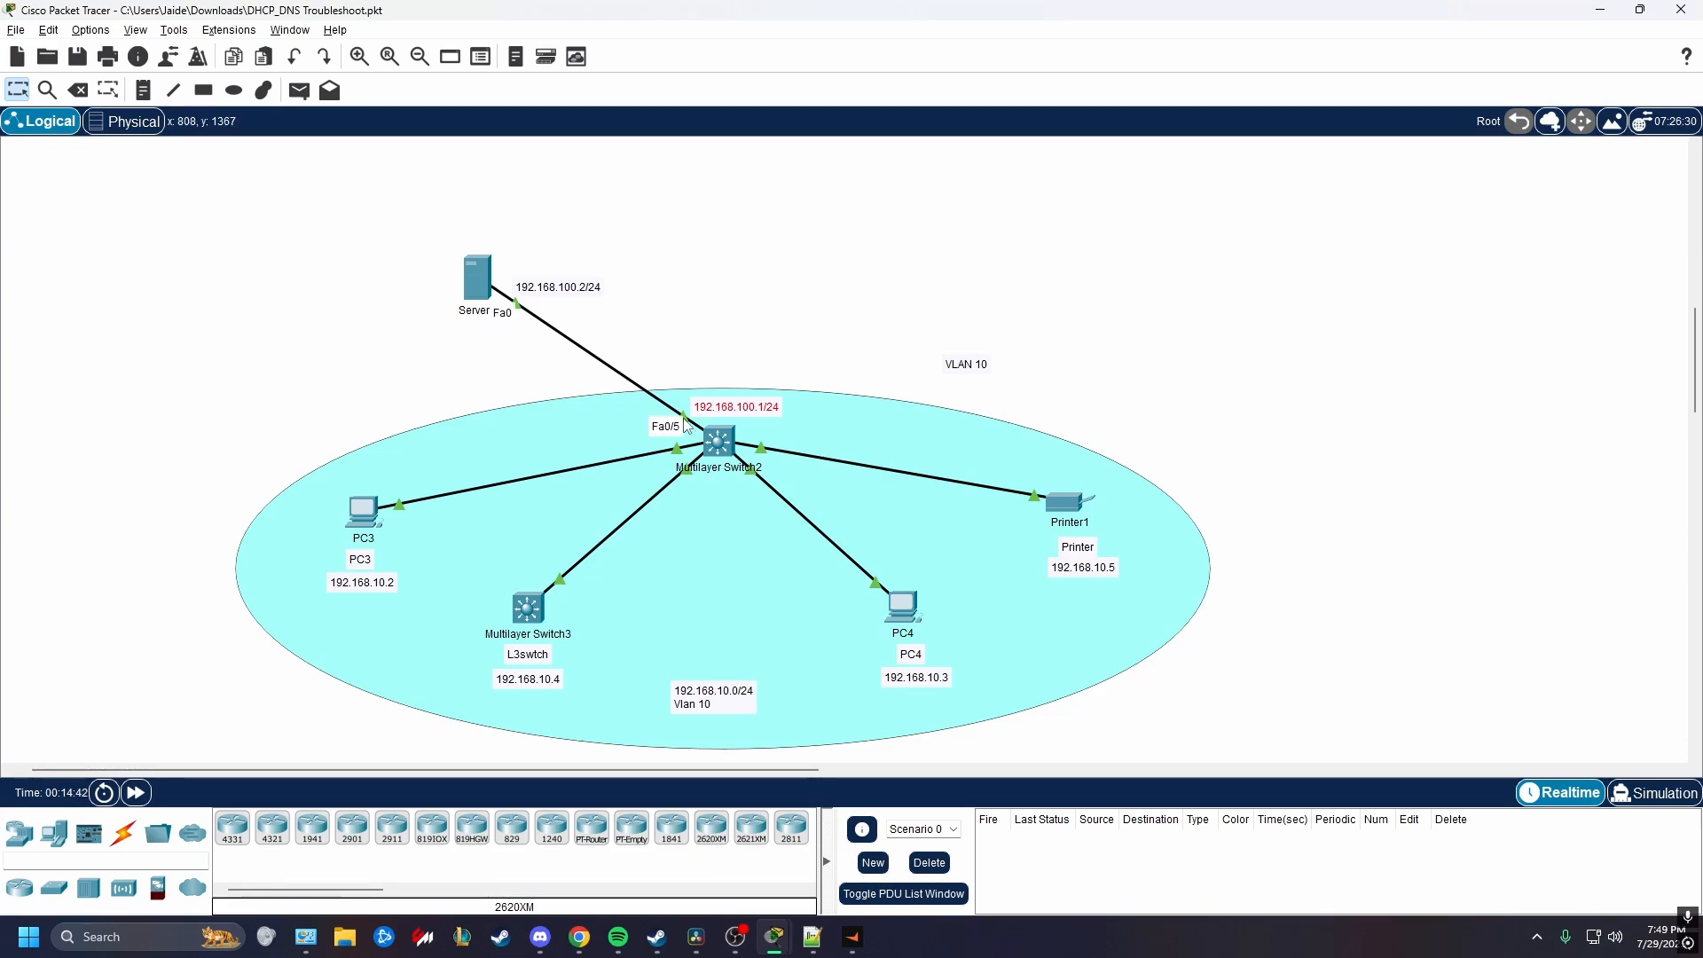
click(684, 419)
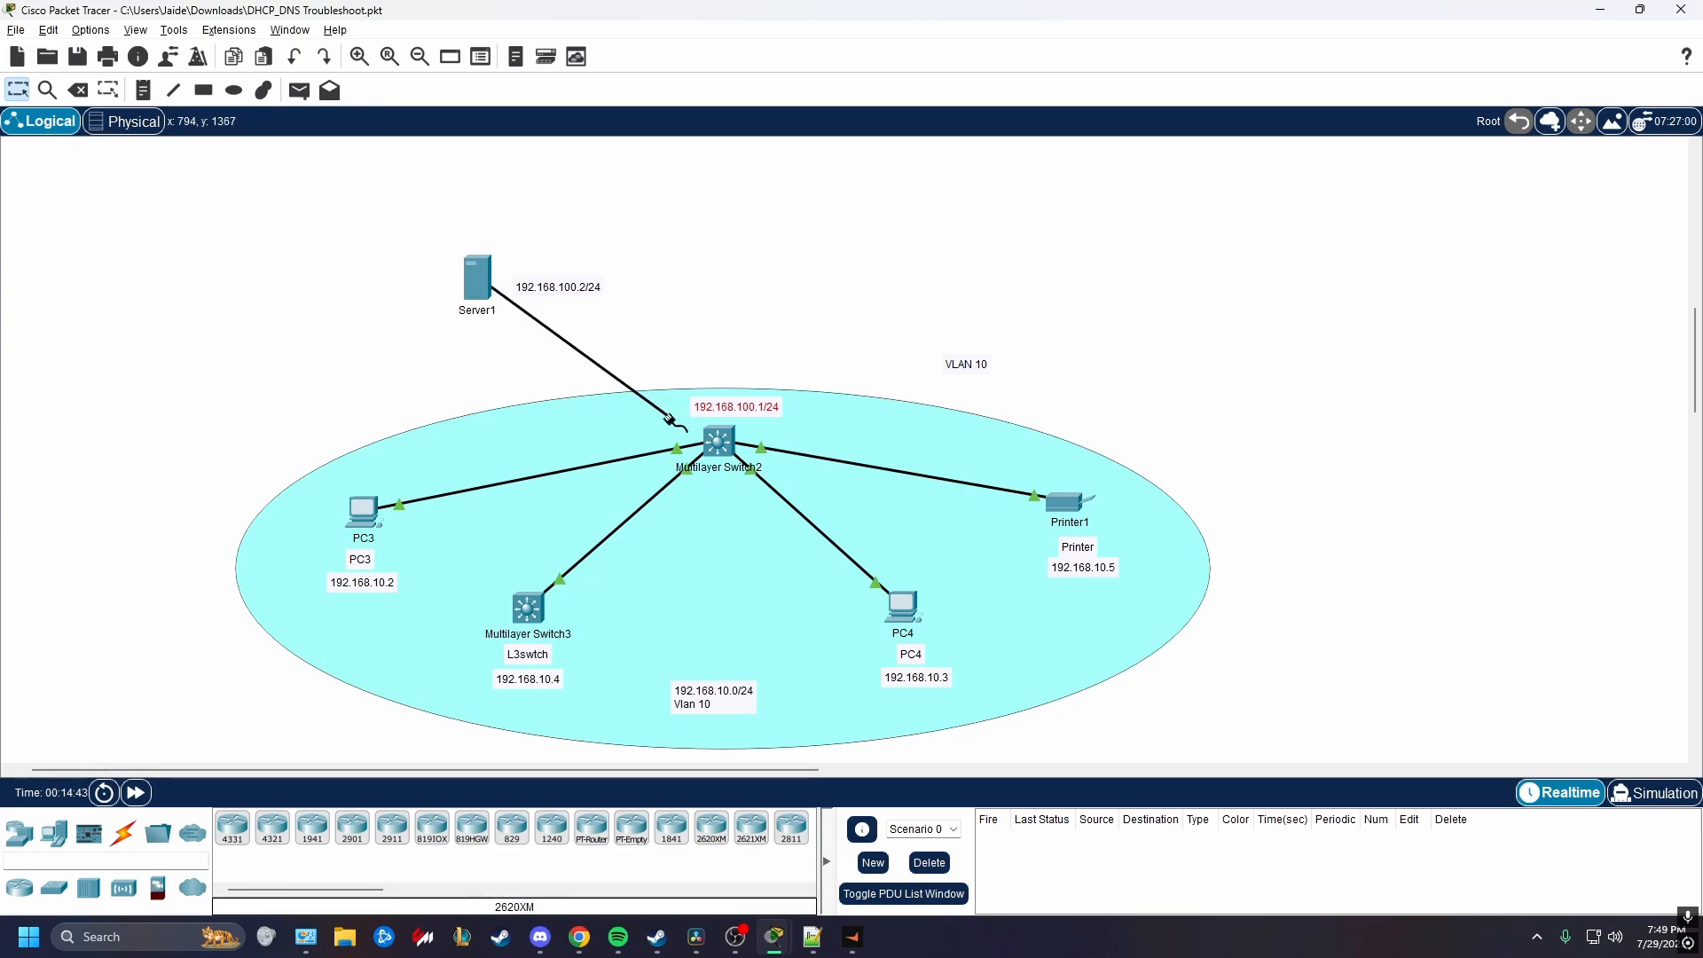
click(718, 441)
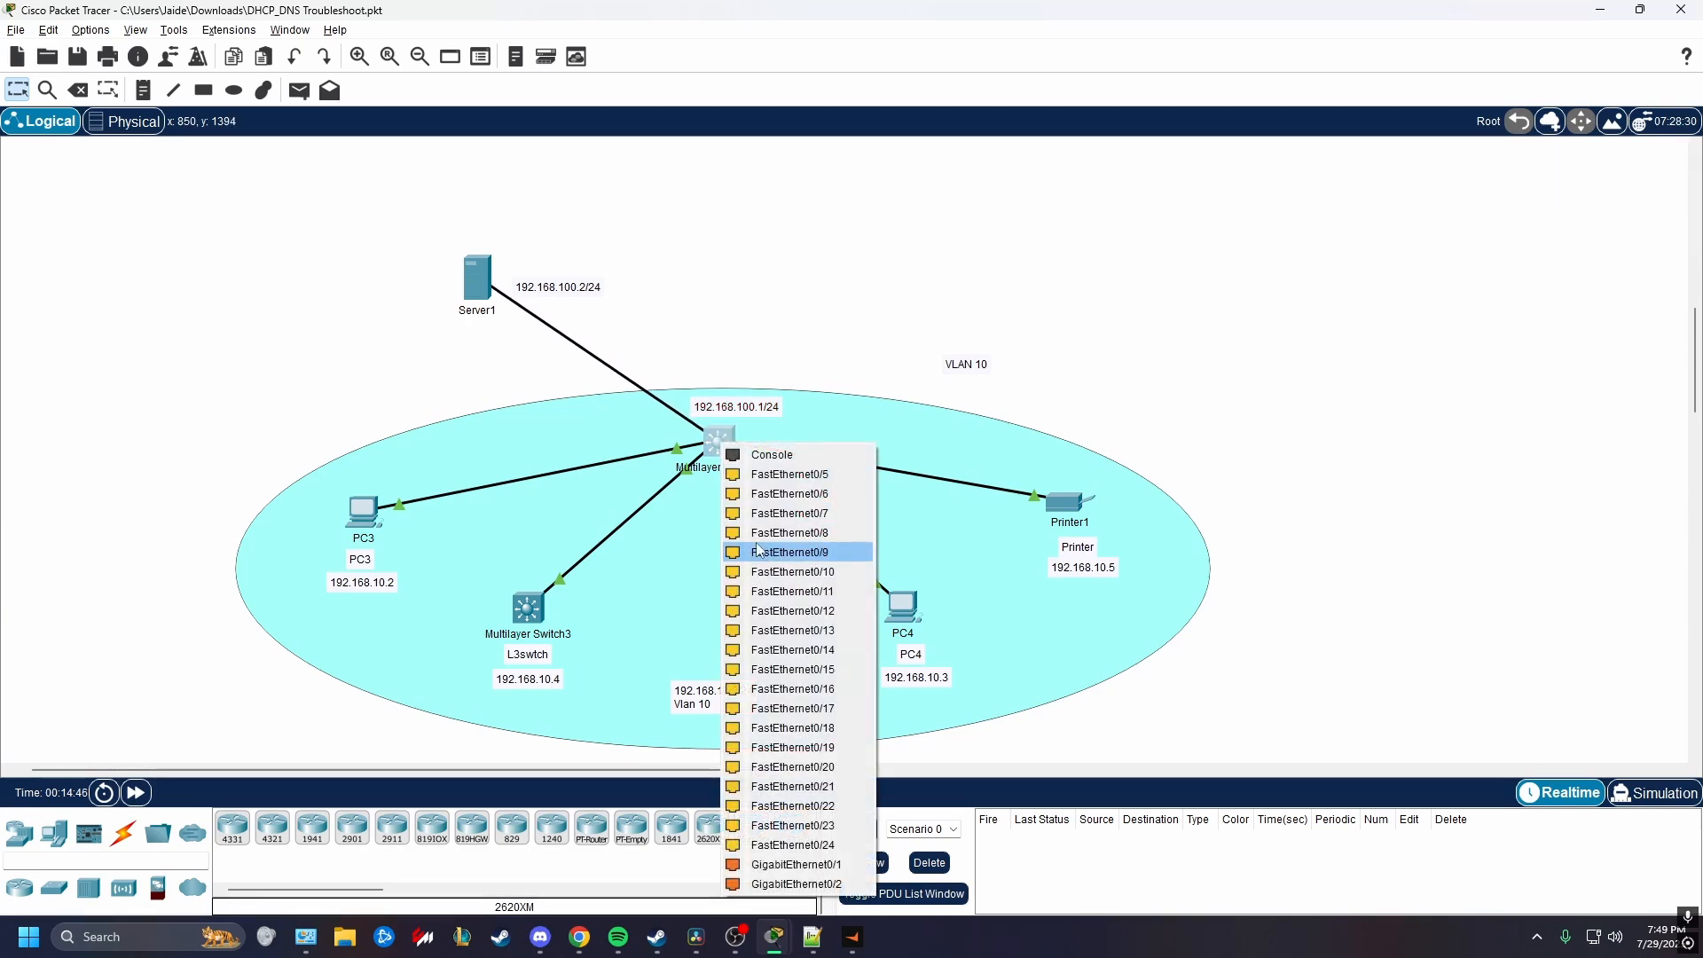
click(808, 475)
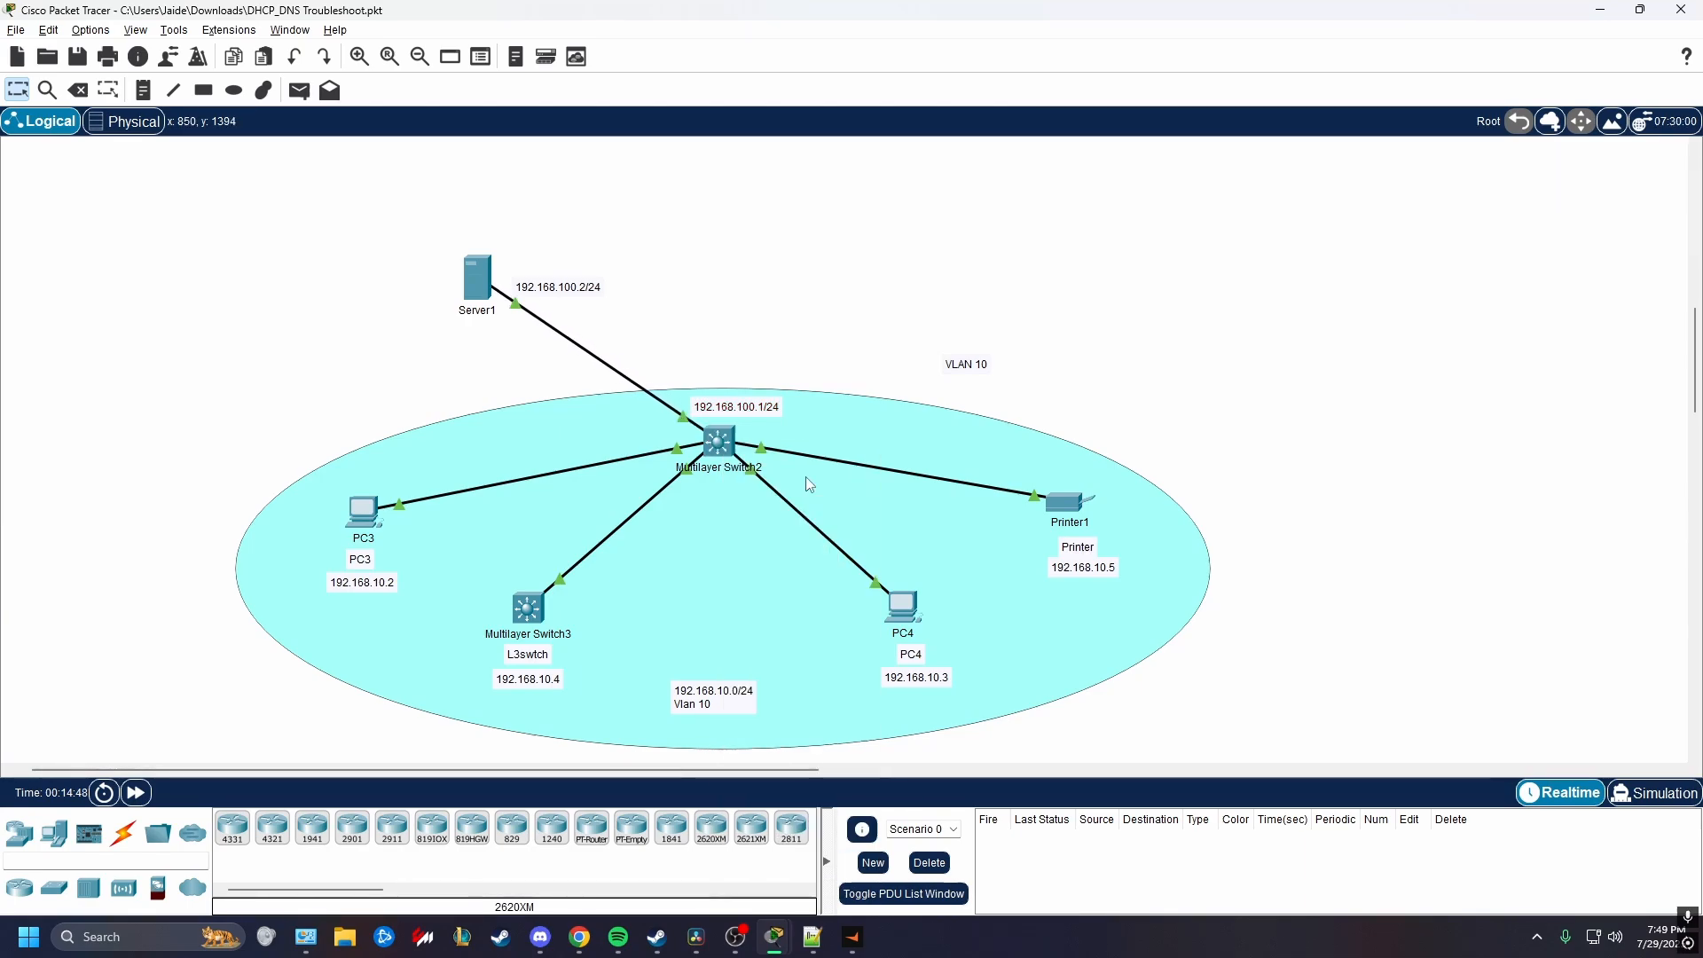
Reopen Multilayer Switch2's command line, page on to interface Vlan10 in the running configuration, and examine its IP address.
click(727, 450)
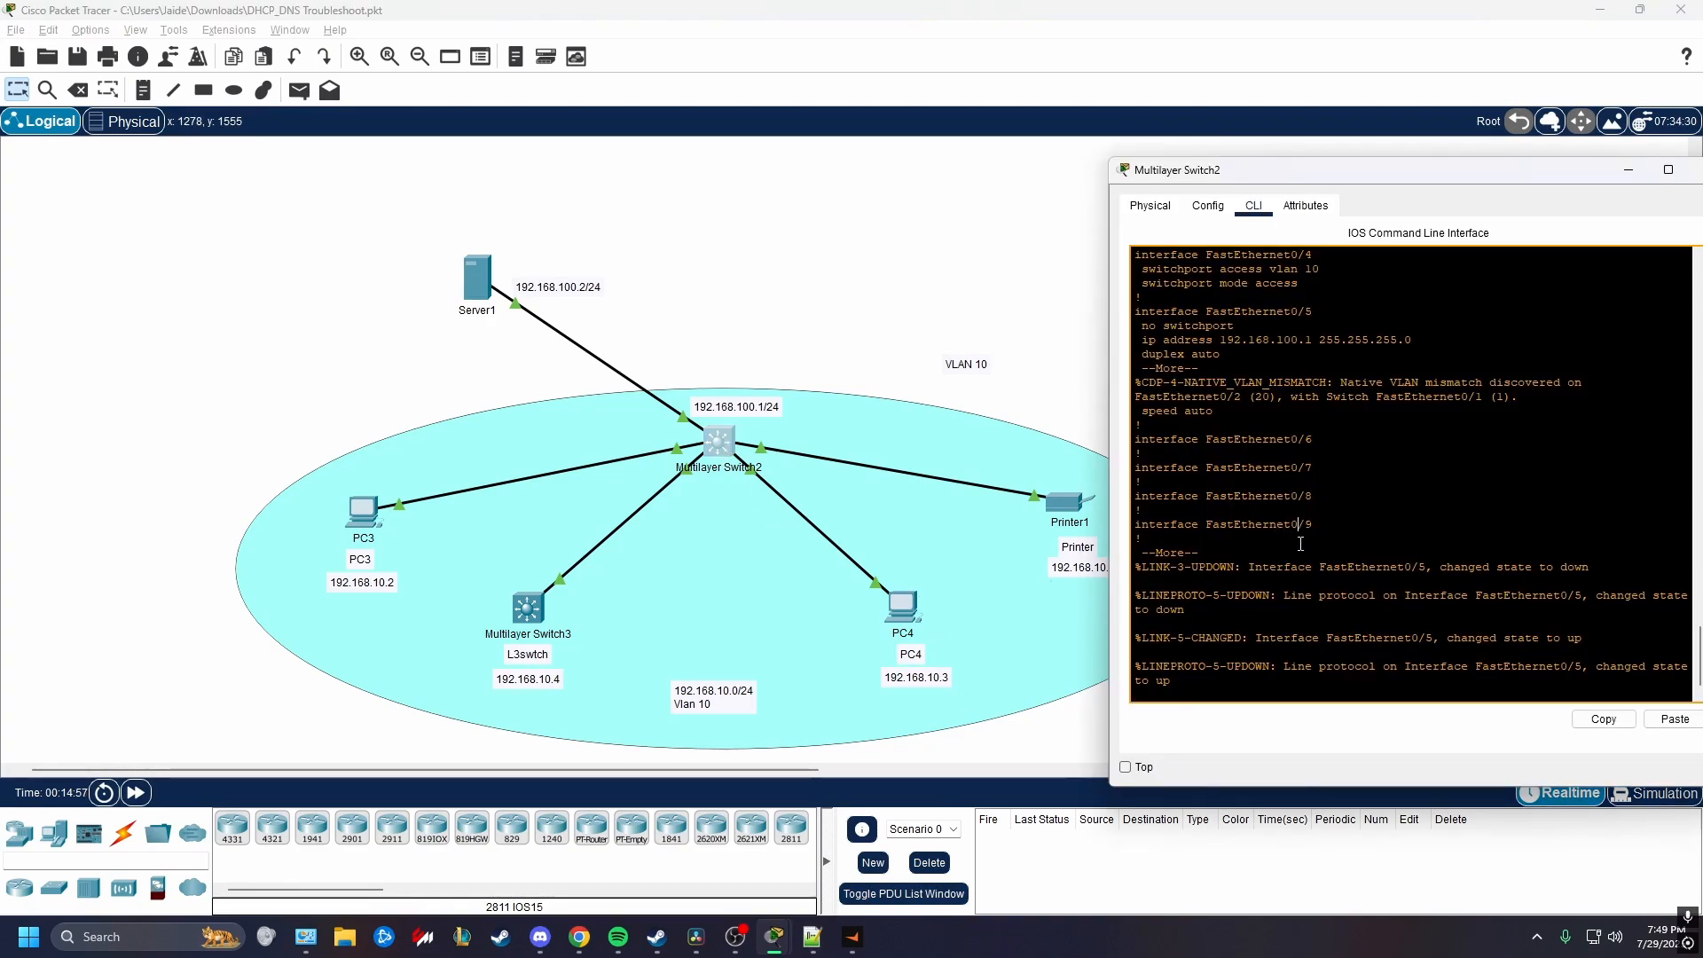
key(Return)
key(Return)
key(Return)
key(Return)
key(Return)
key(Return)
key(Return)
key(Return)
key(Return)
key(Return)
key(Return)
key(Return)
key(Return)
key(Return)
key(Return)
key(Return)
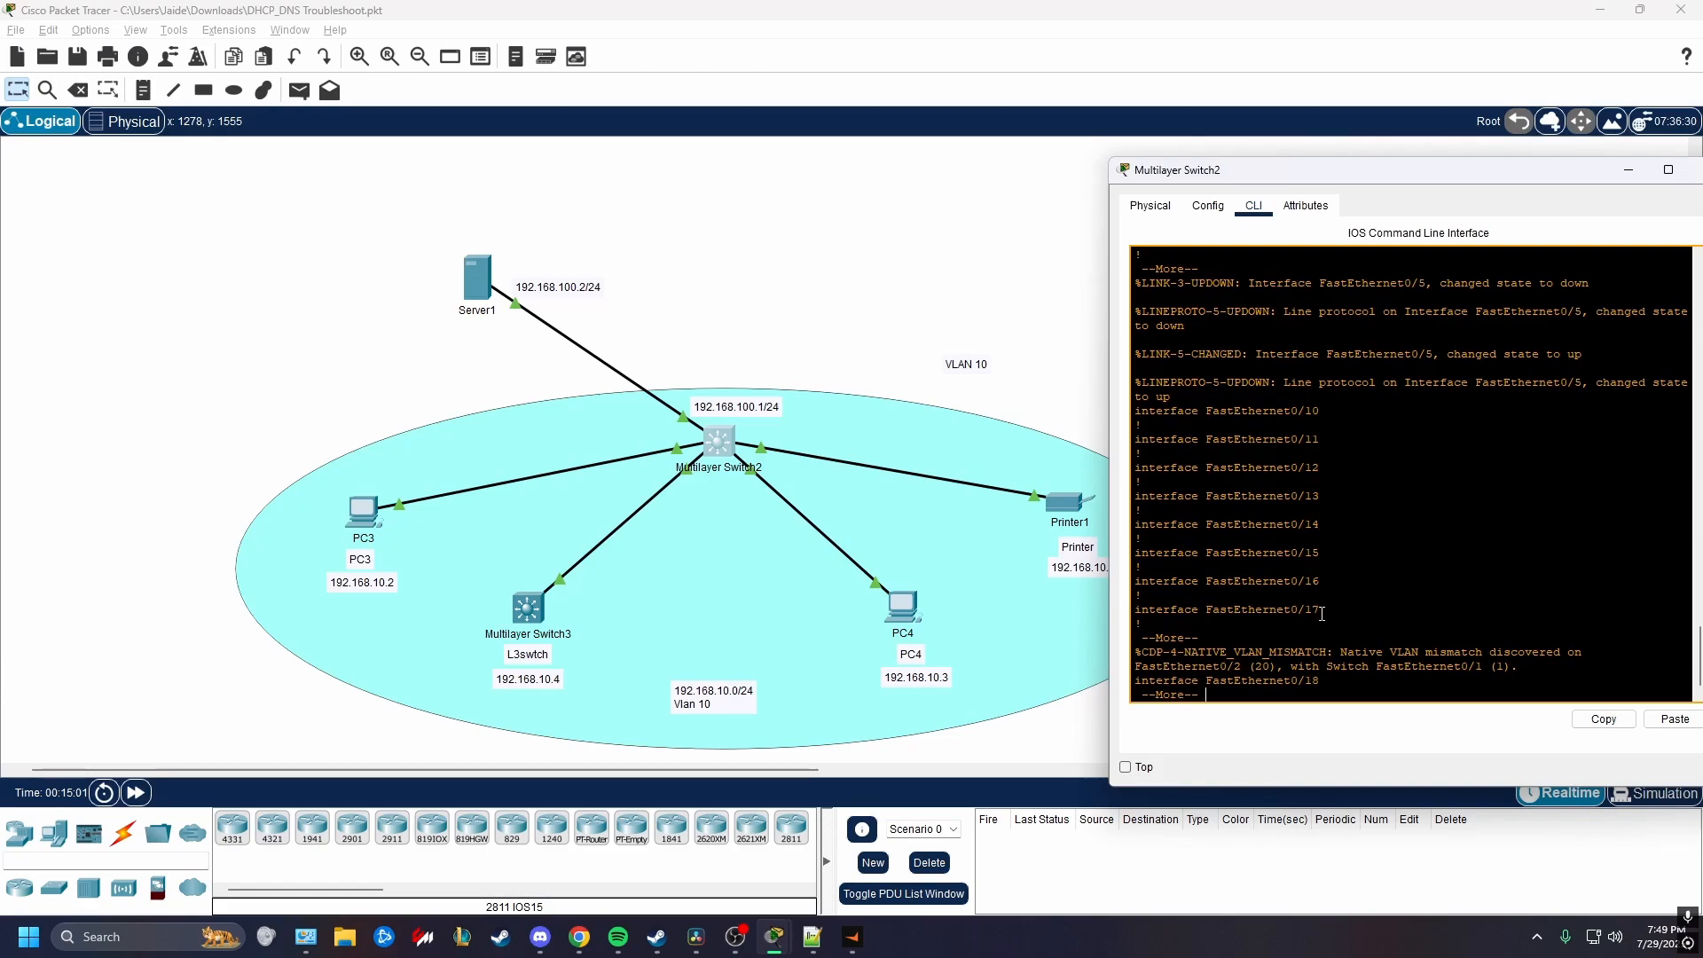
key(Return)
key(Return)
key(Return)
key(Return)
key(Return)
key(Return)
key(Return)
key(Return)
key(Return)
key(Return)
key(Return)
key(Return)
key(Return)
key(Return)
key(Return)
key(Return)
key(Return)
key(Return)
key(Return)
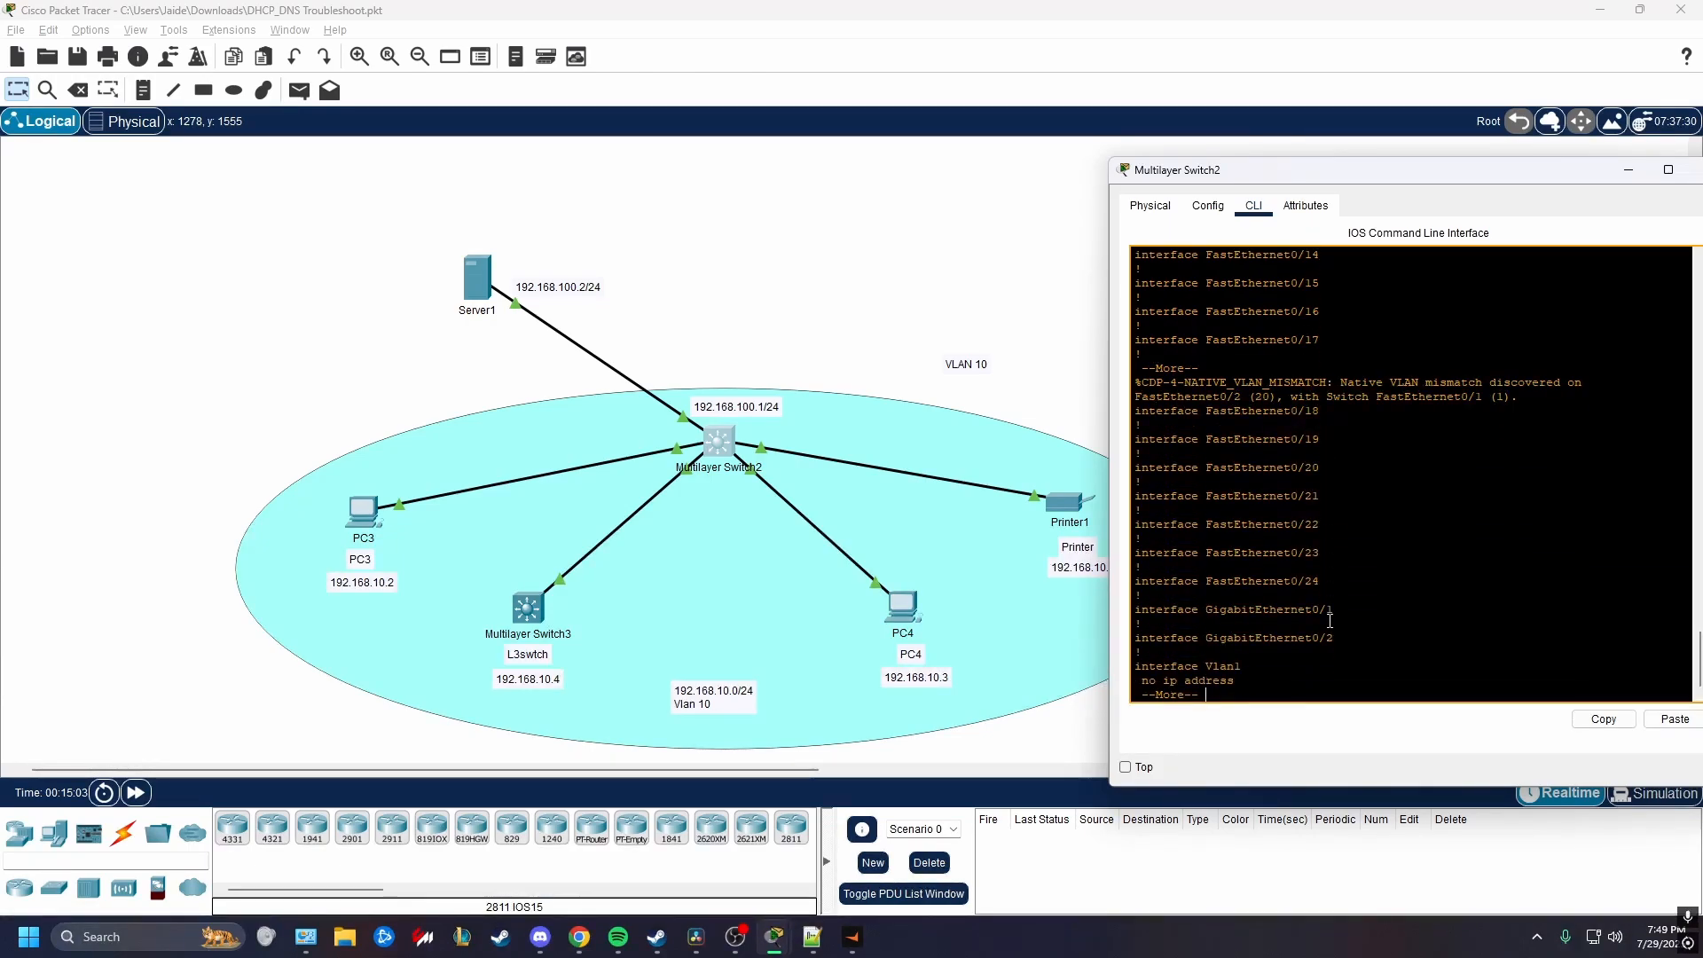
key(Return)
key(Return)
key(Return)
key(Return)
key(Return)
key(Return)
key(Return)
key(Return)
key(Return)
key(Return)
key(Return)
key(Return)
key(Return)
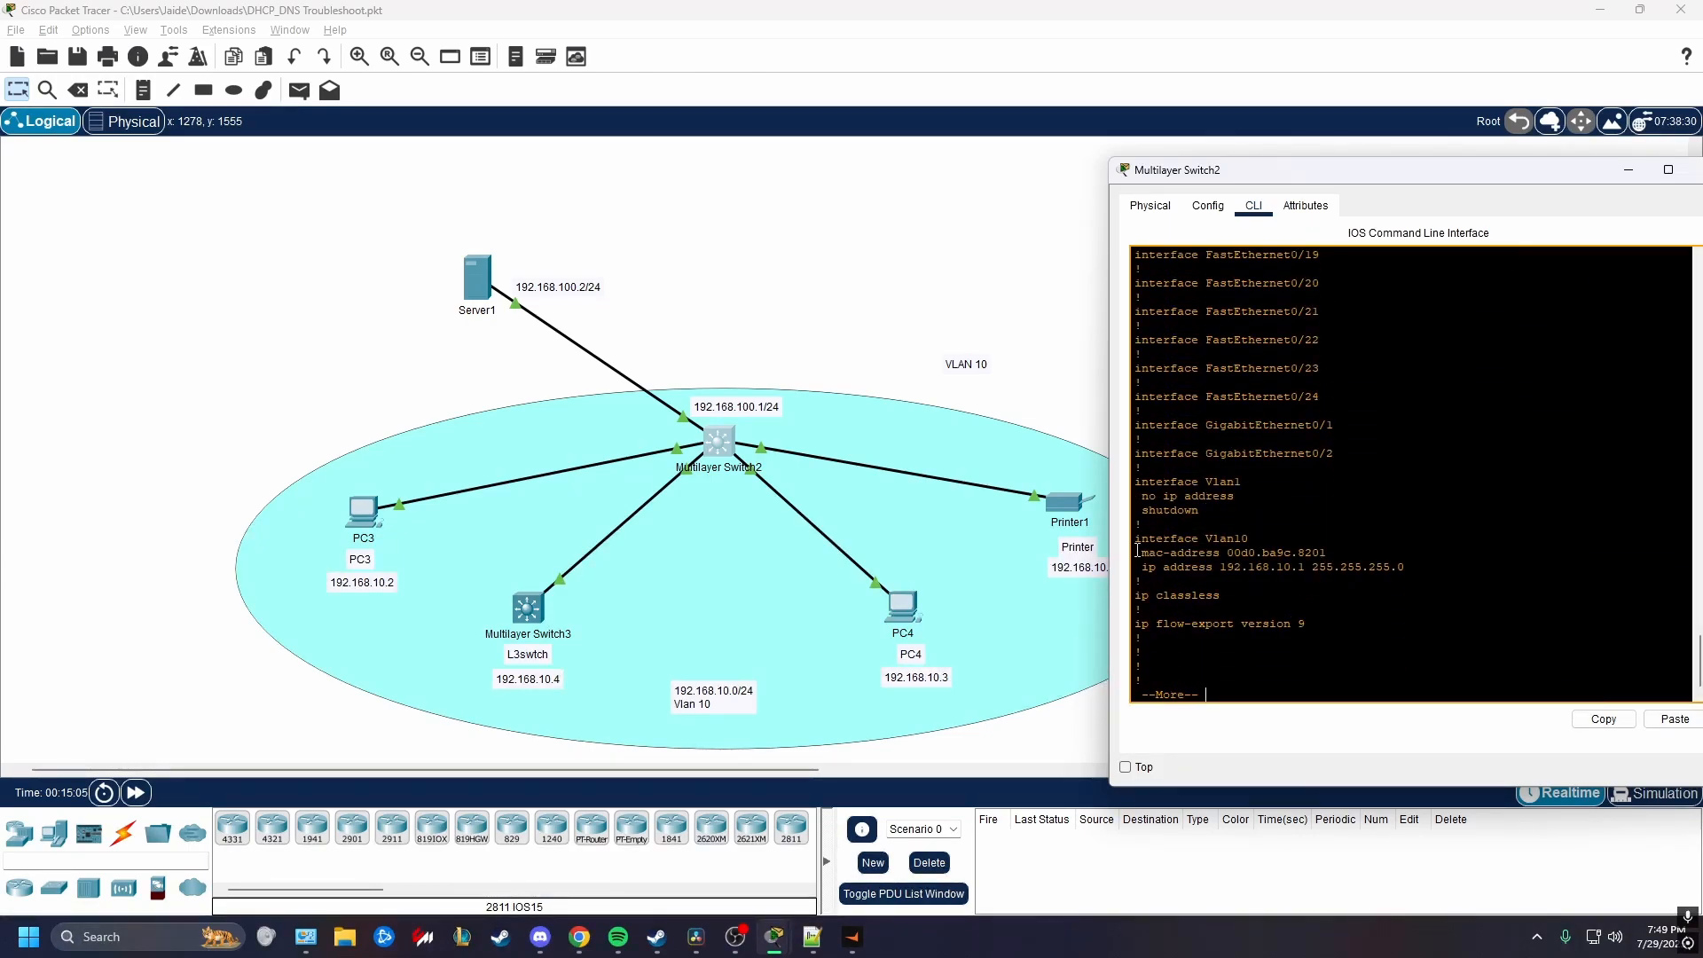
mouse_move(1135, 539)
mouse_down()
mouse_move(1249, 540)
mouse_move(1146, 568)
mouse_up()
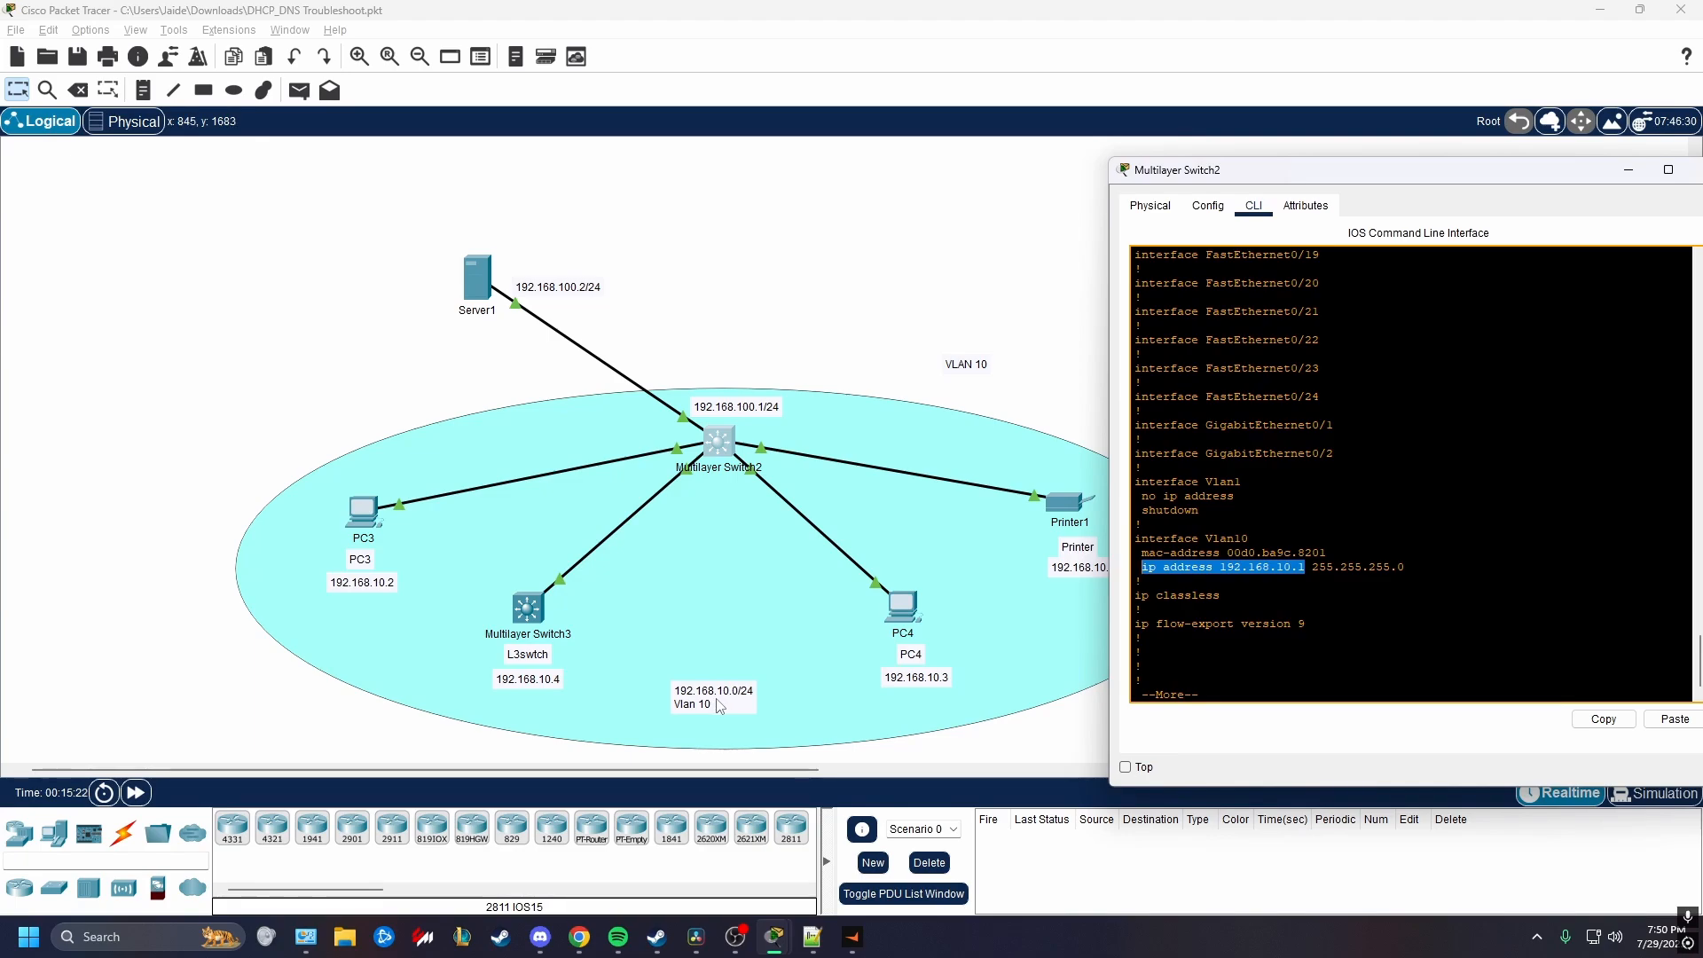
Shift the 192.168.10.0/24 and 192.168.100.1/24 labels slightly, and move the VLAN 10 label beside Multilayer Switch2.
drag(720, 705, 741, 692)
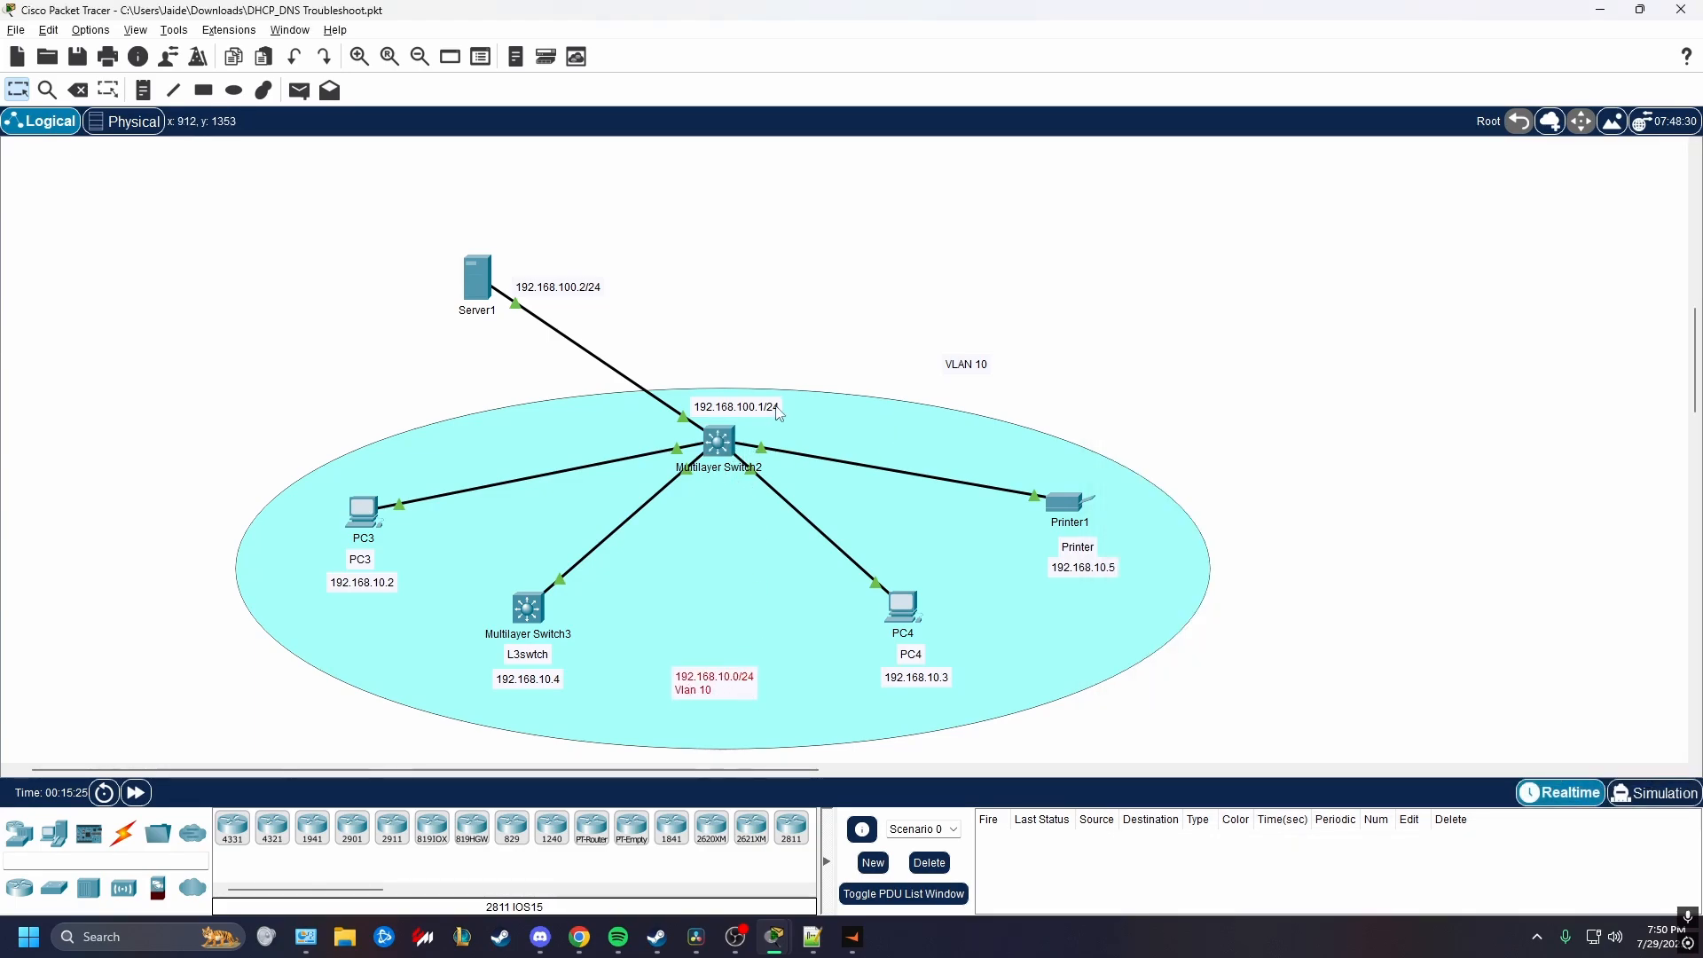
drag(778, 413, 758, 405)
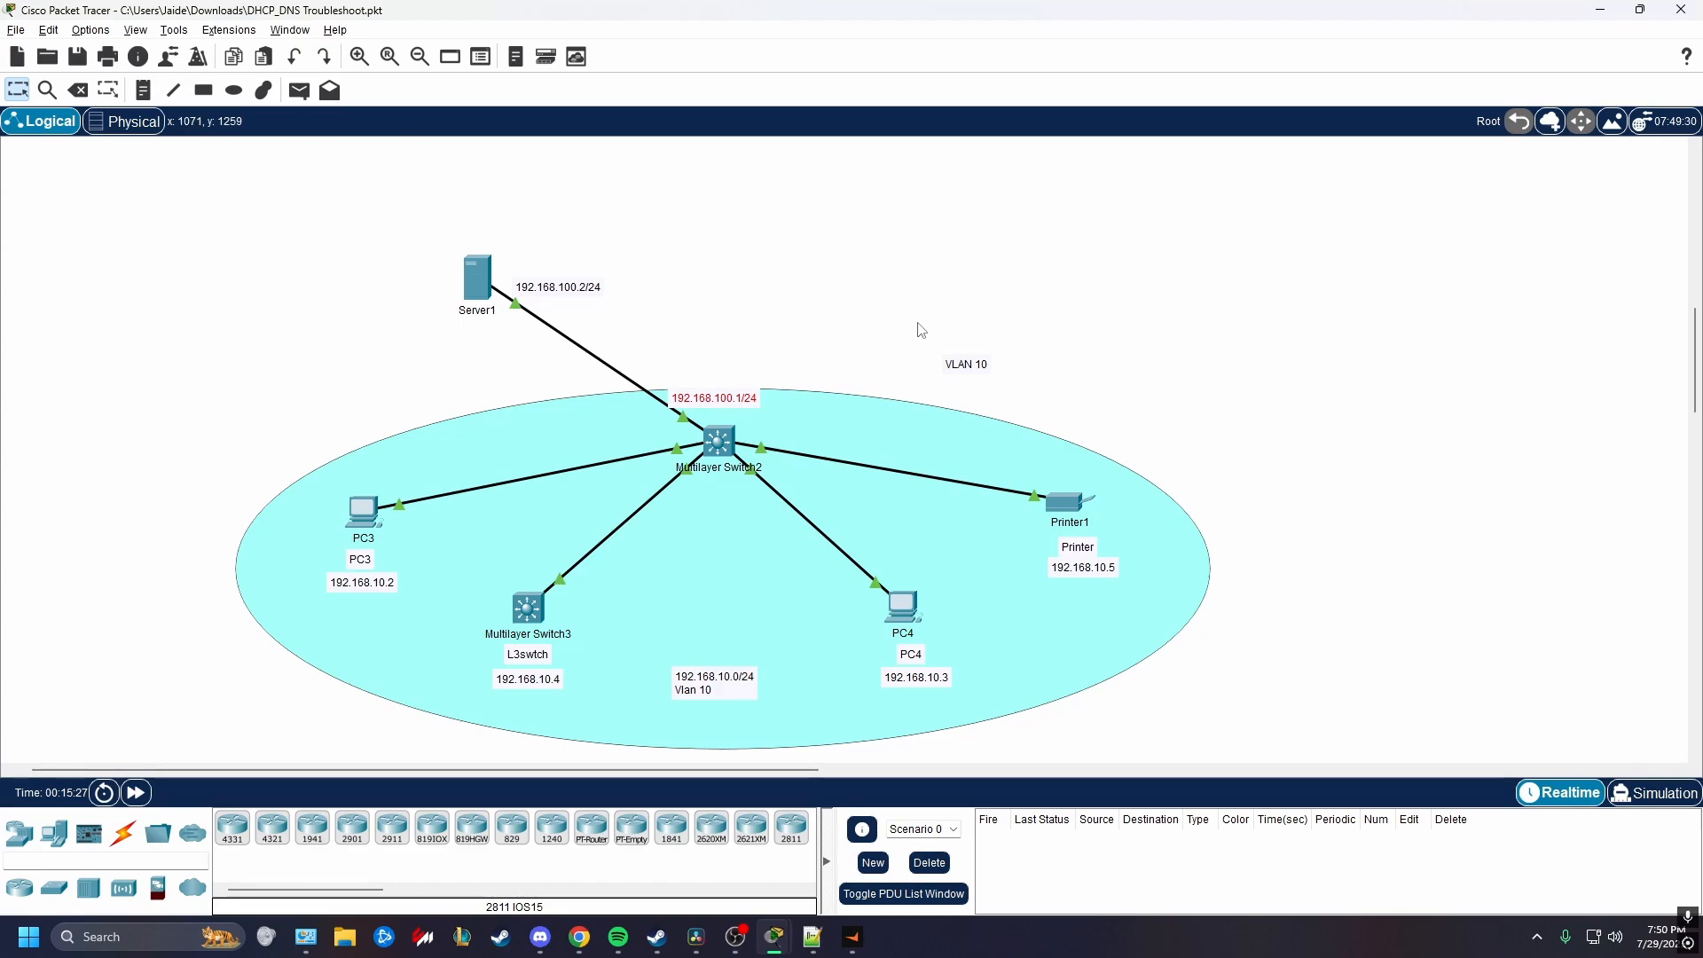
drag(958, 366, 780, 430)
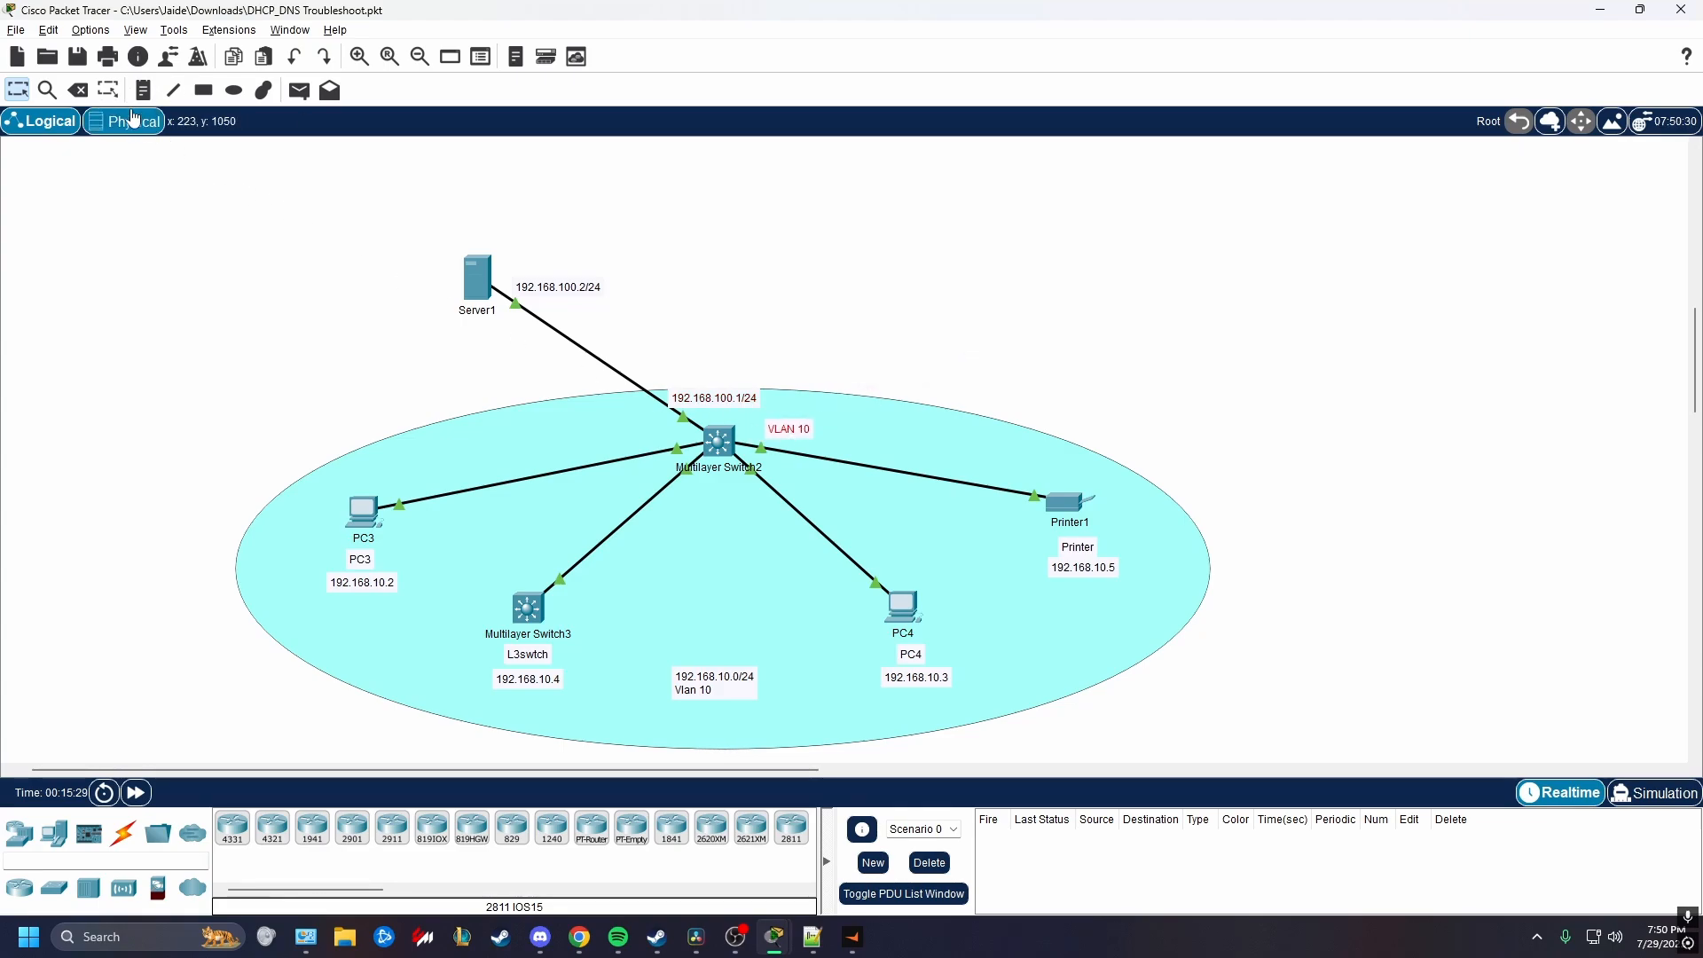
Add a note reading 192.168.10.1 beside Multilayer Switch2 and arrange it directly below the VLAN 10 label.
click(143, 90)
click(775, 454)
text(19)
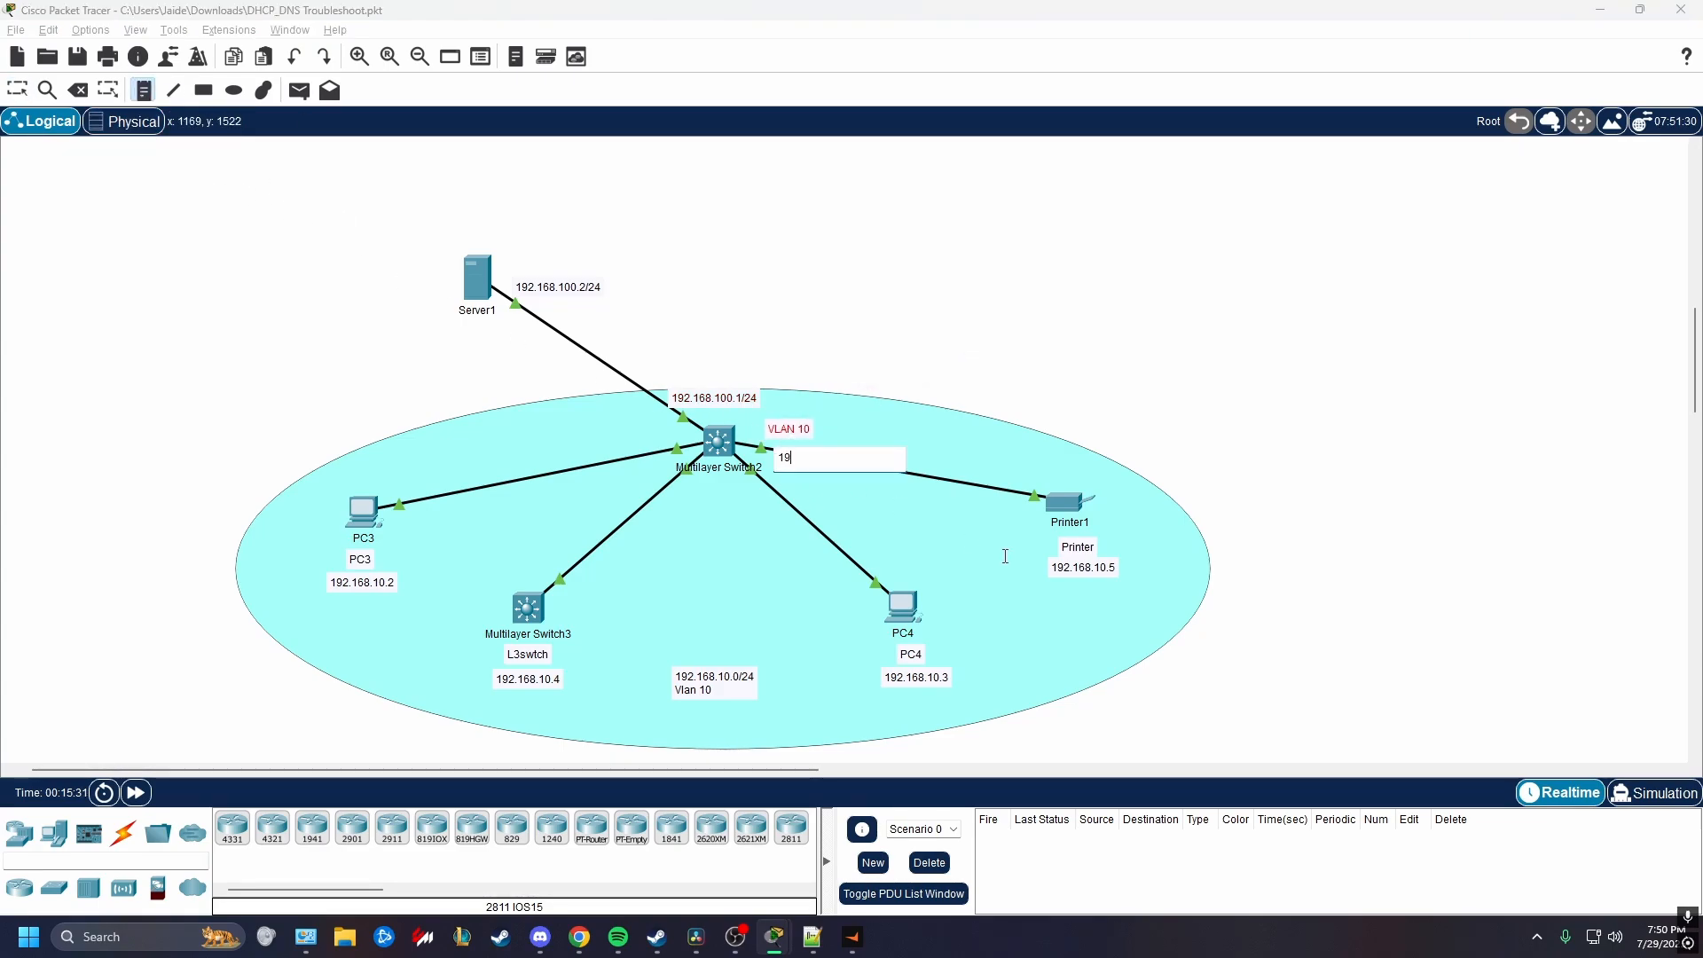
text(2.168.)
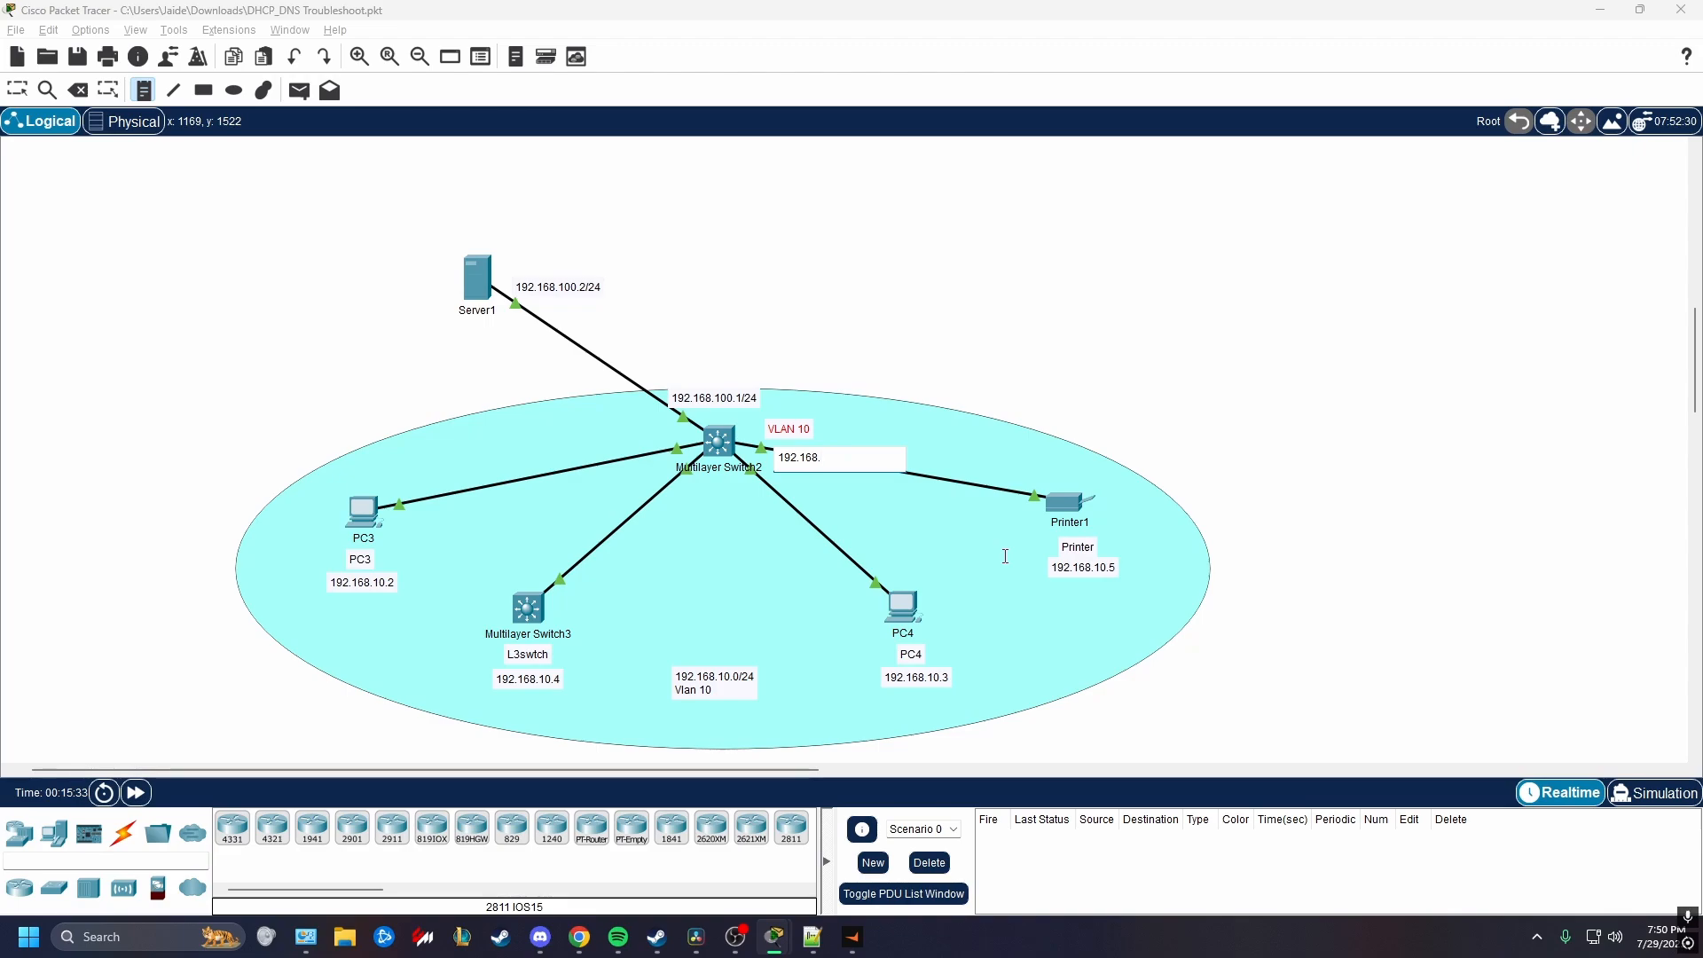
text(10.1)
click(18, 90)
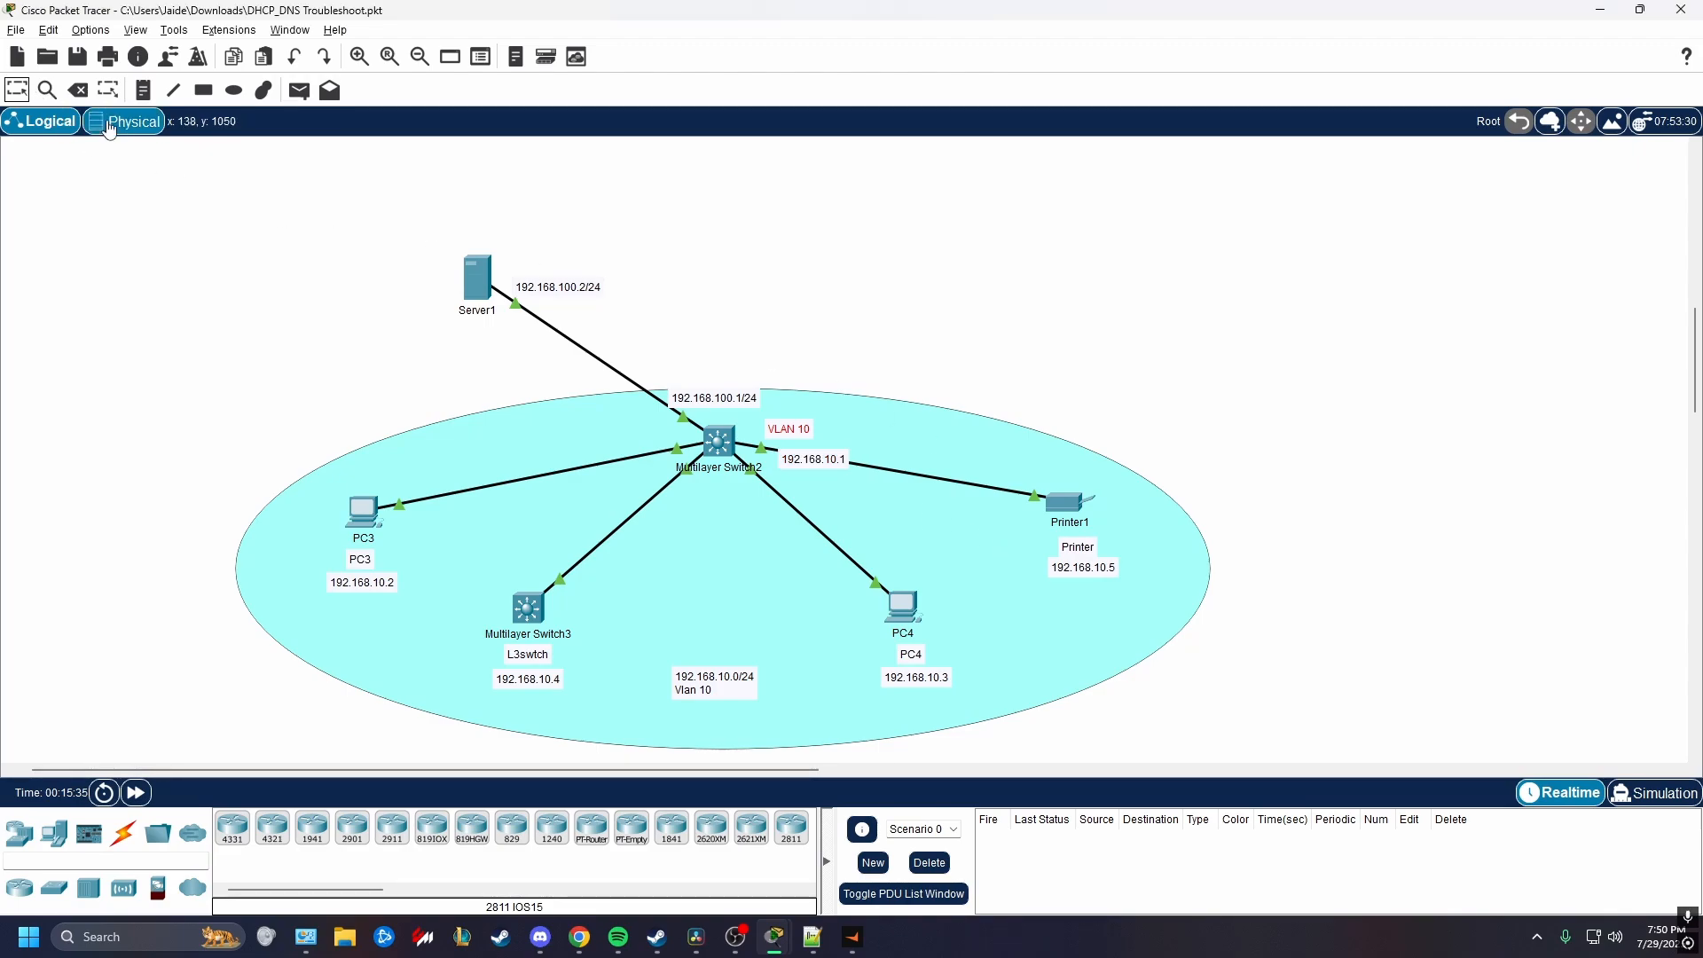
mouse_move(791, 454)
mouse_down()
mouse_move(803, 418)
mouse_move(806, 441)
mouse_up()
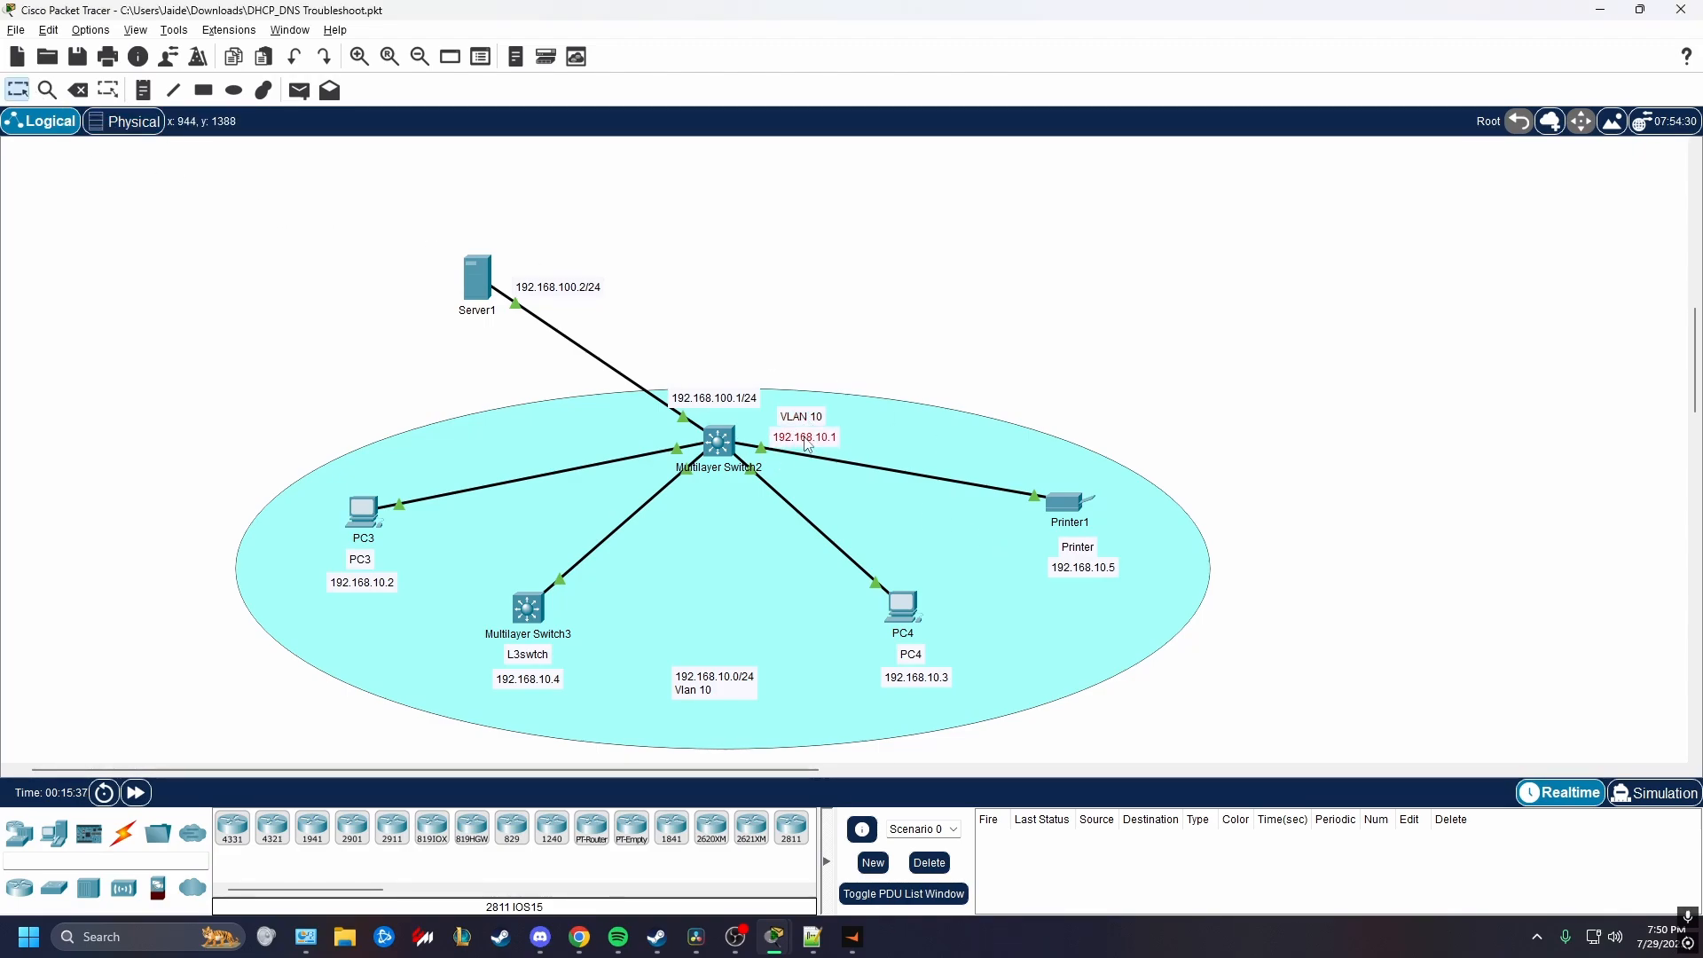
Change the address labels of PC3, Multilayer Switch3, PC4 and the printer to 192.168.10.x.
double_click(362, 589)
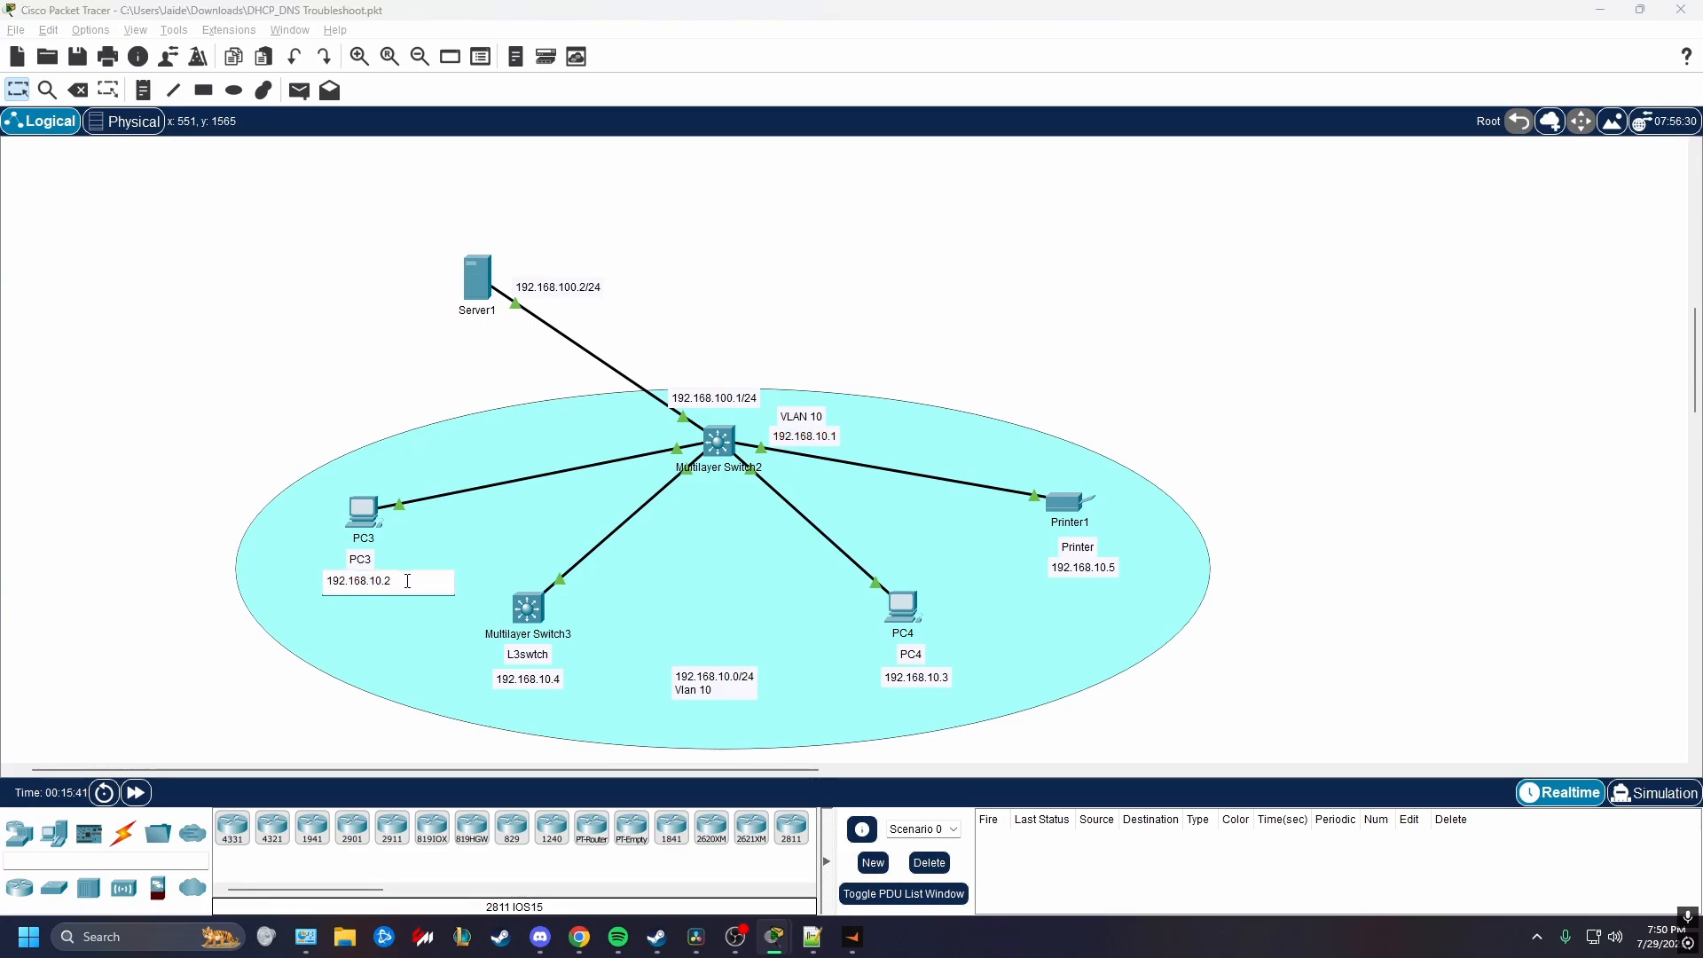
key(BackSpace)
text(x)
double_click(540, 679)
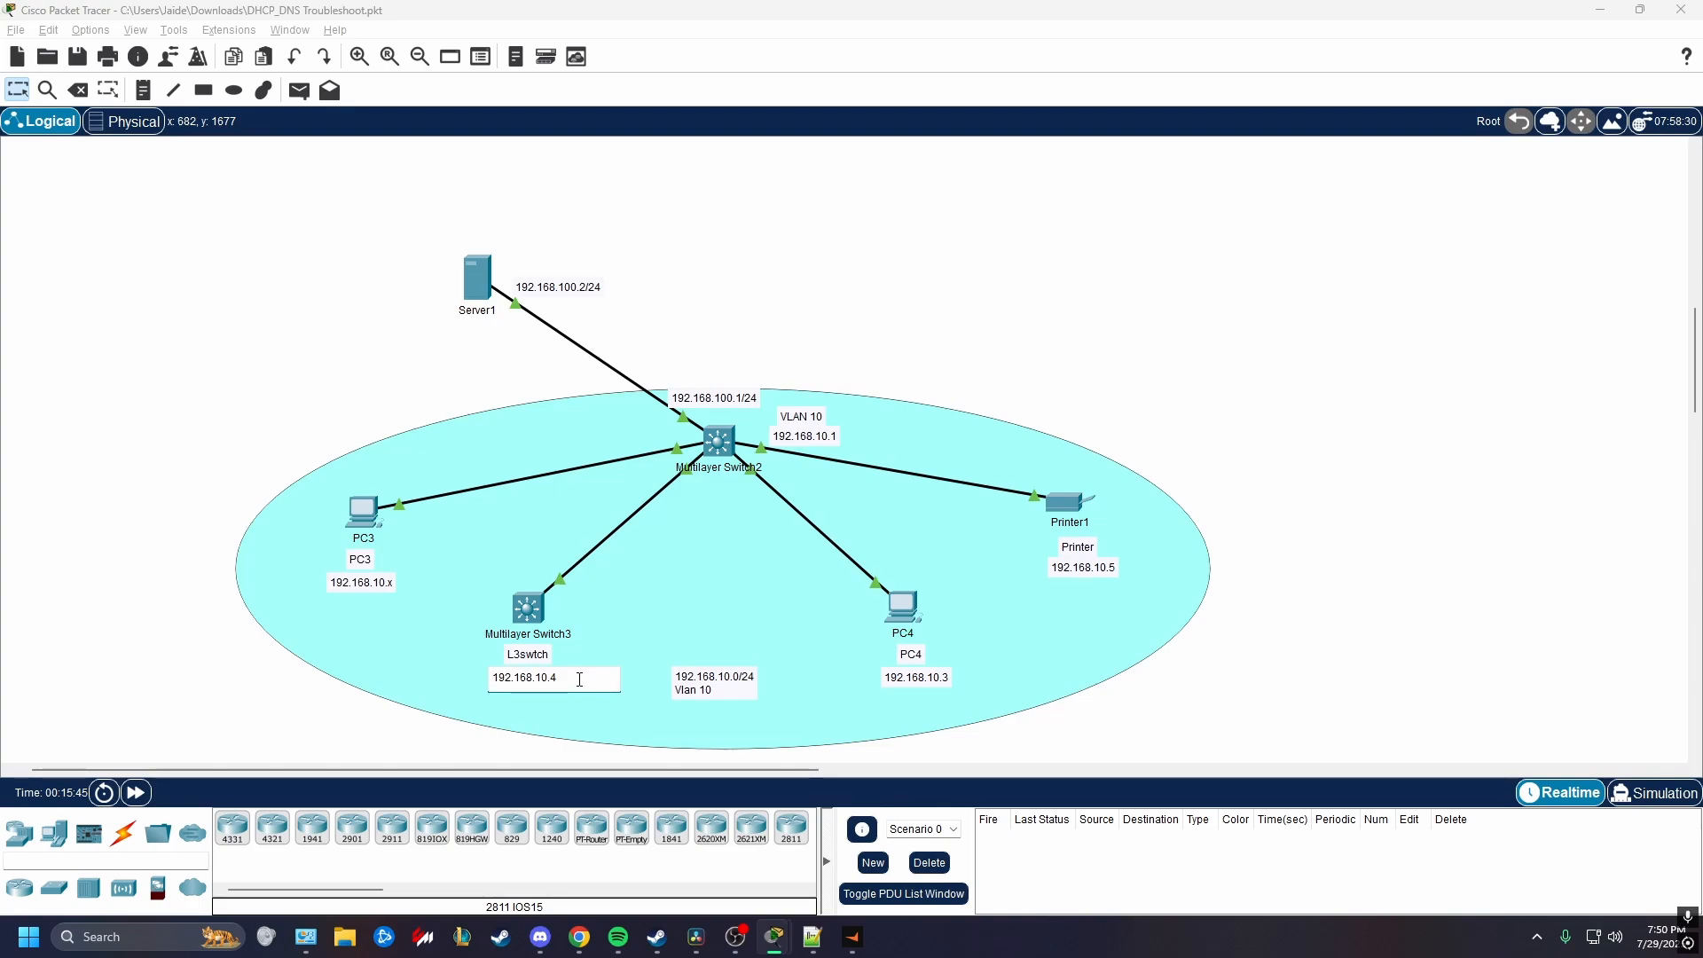
text(x)
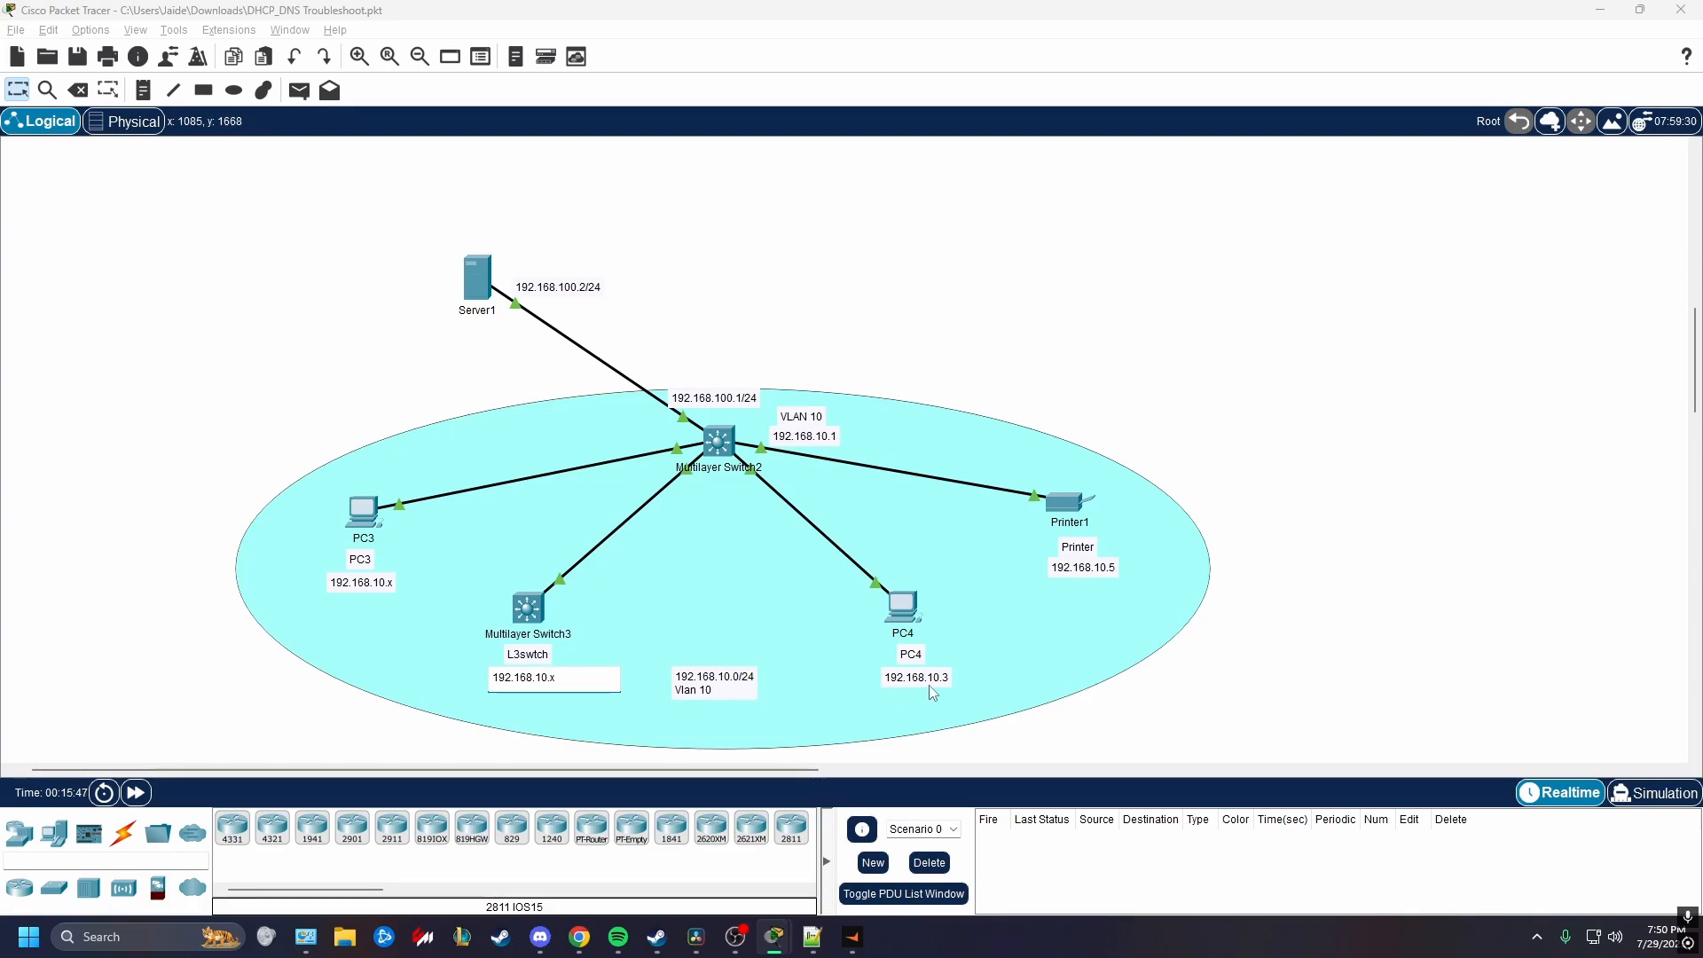
double_click(957, 681)
key(End)
key(BackSpace)
double_click(1113, 569)
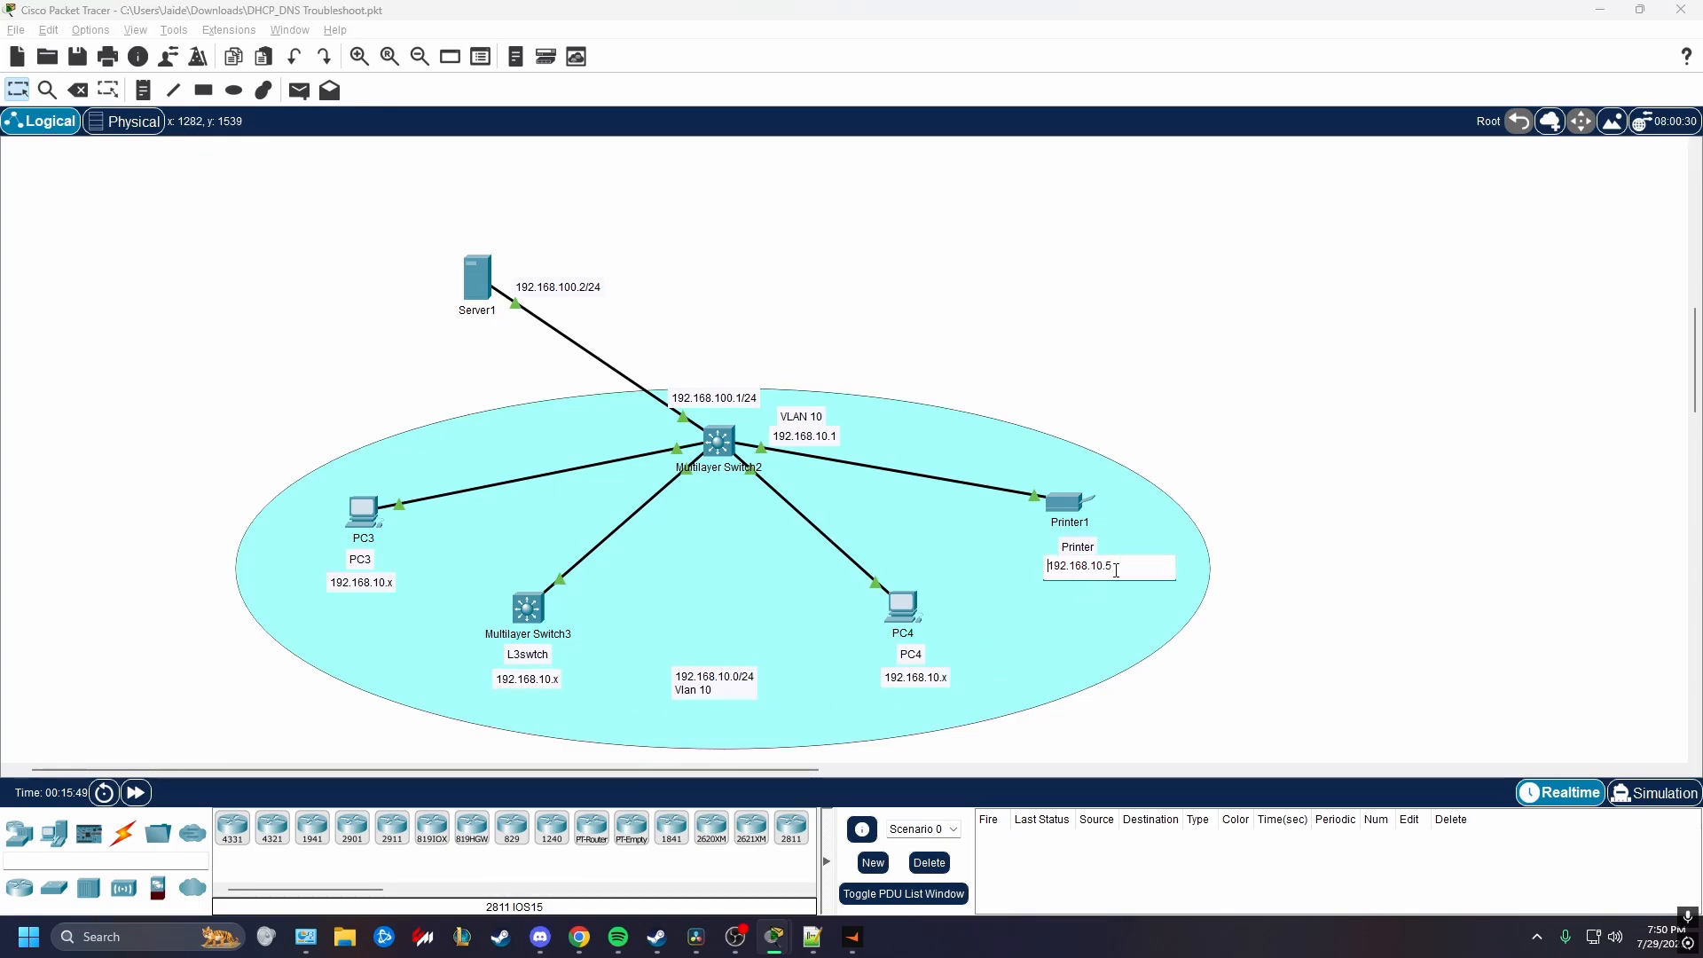
click(1107, 655)
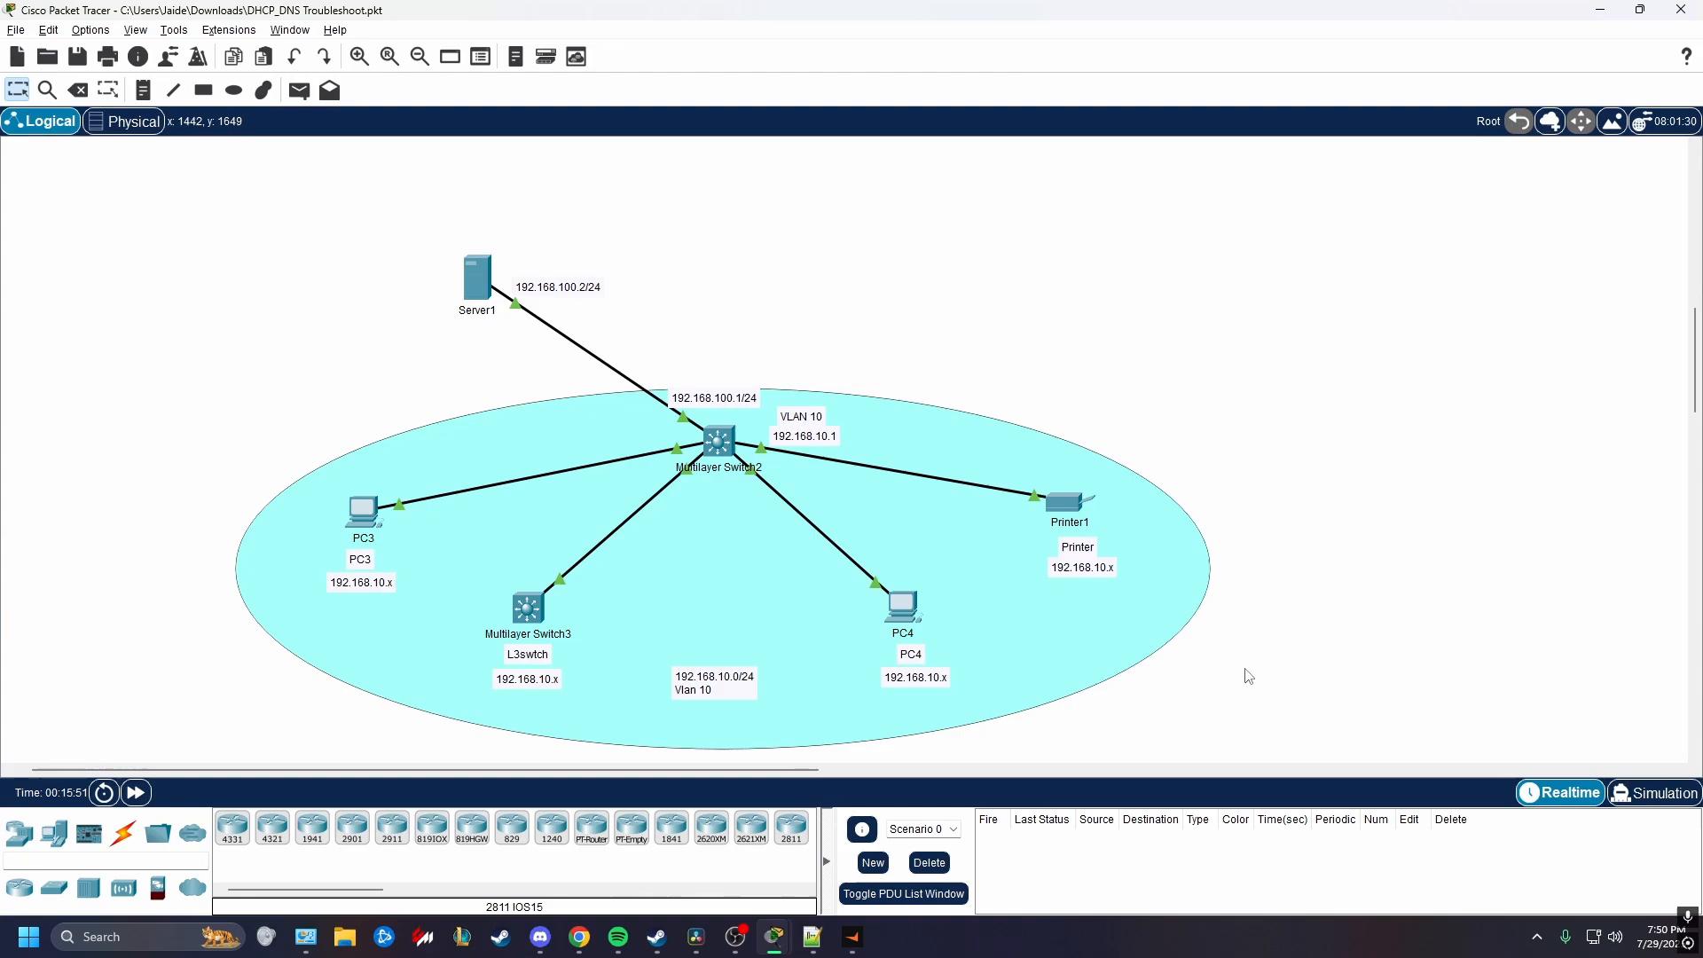
double_click(922, 679)
click(1101, 710)
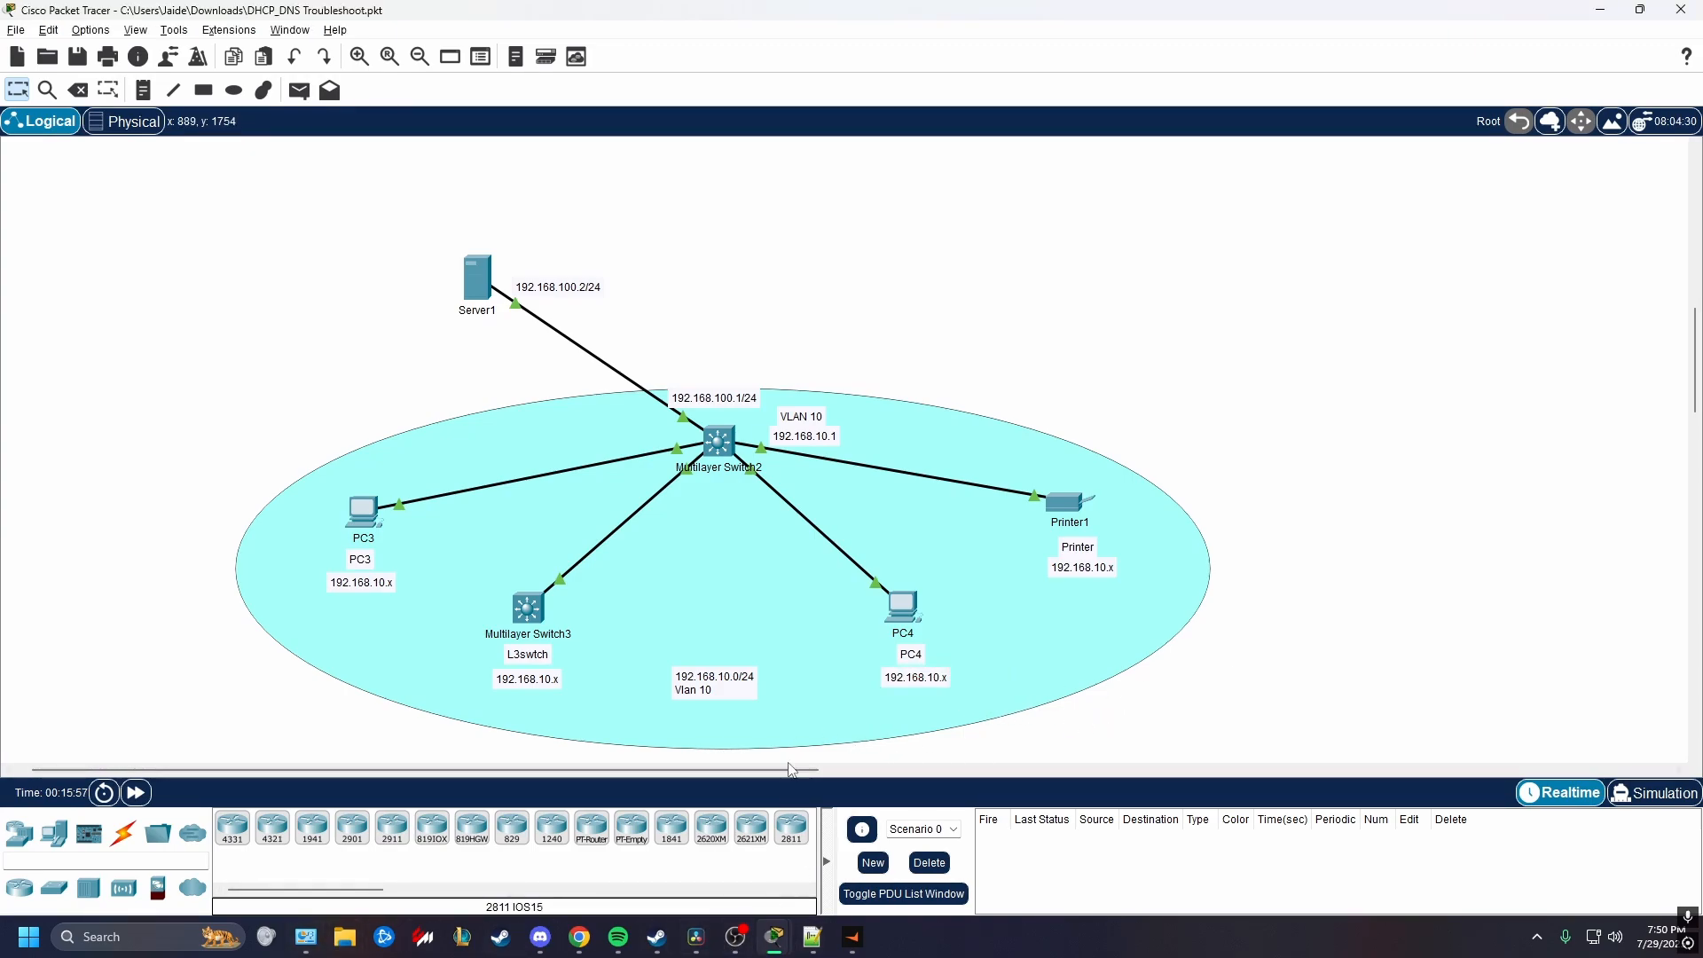
Page to the end of Multilayer Switch2's running configuration, then assign interface f0/2 to access VLAN 10 and leave configuration mode.
click(720, 442)
key(space)
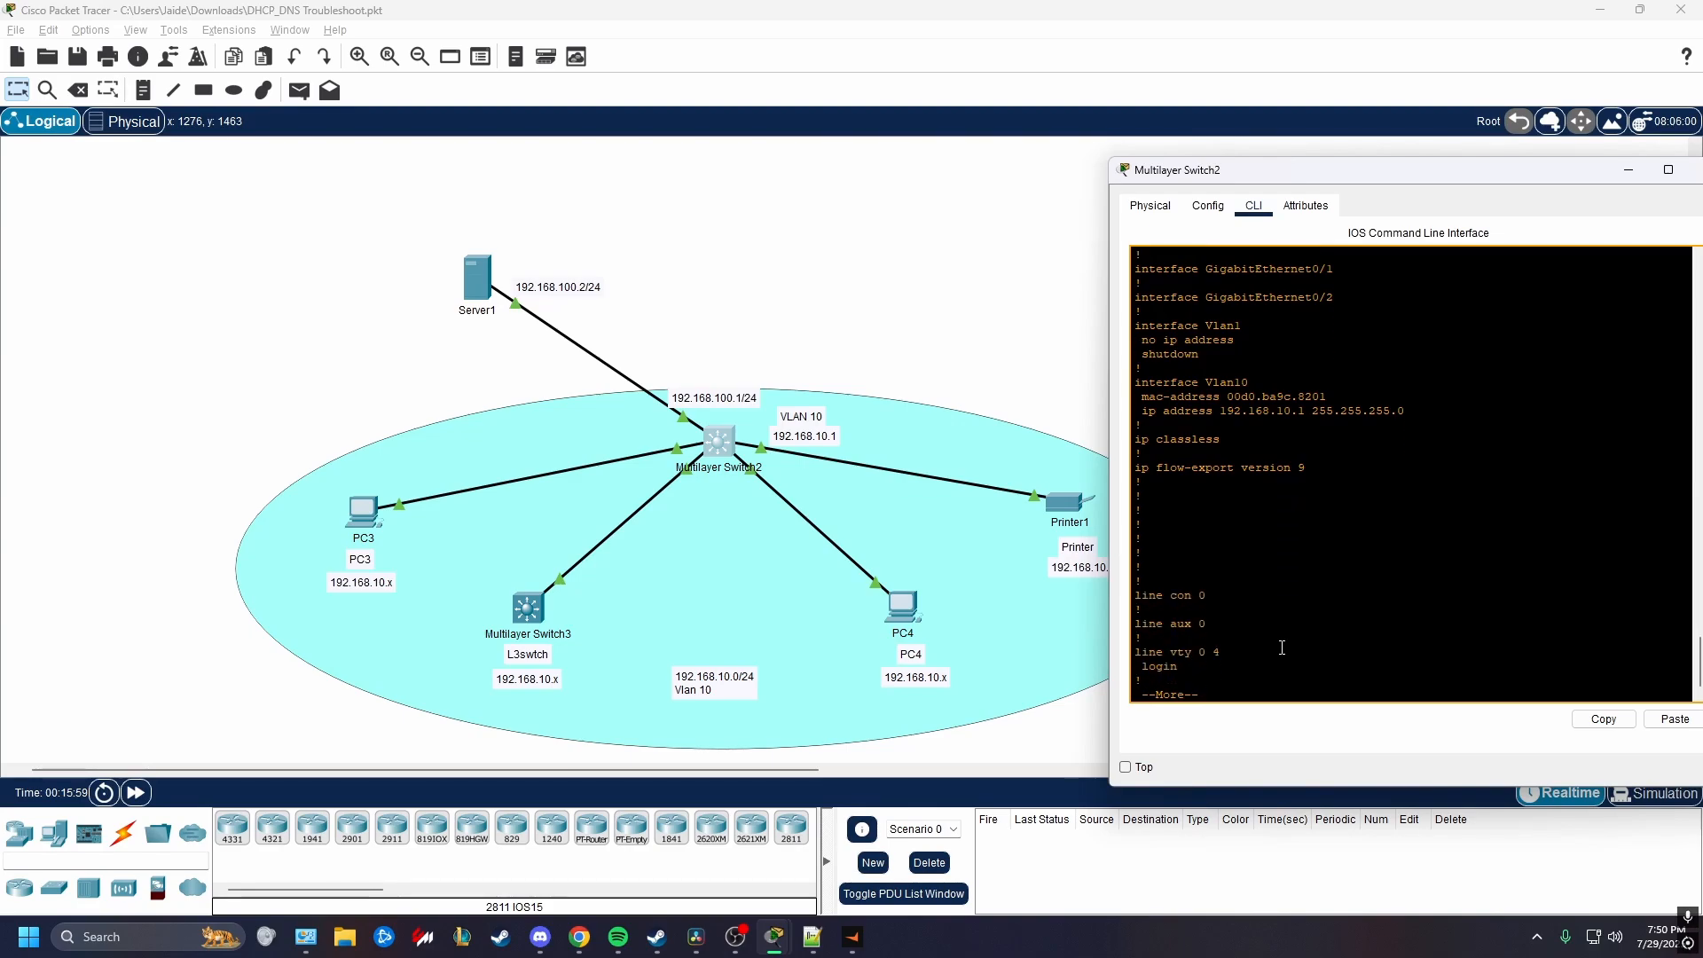
key(space)
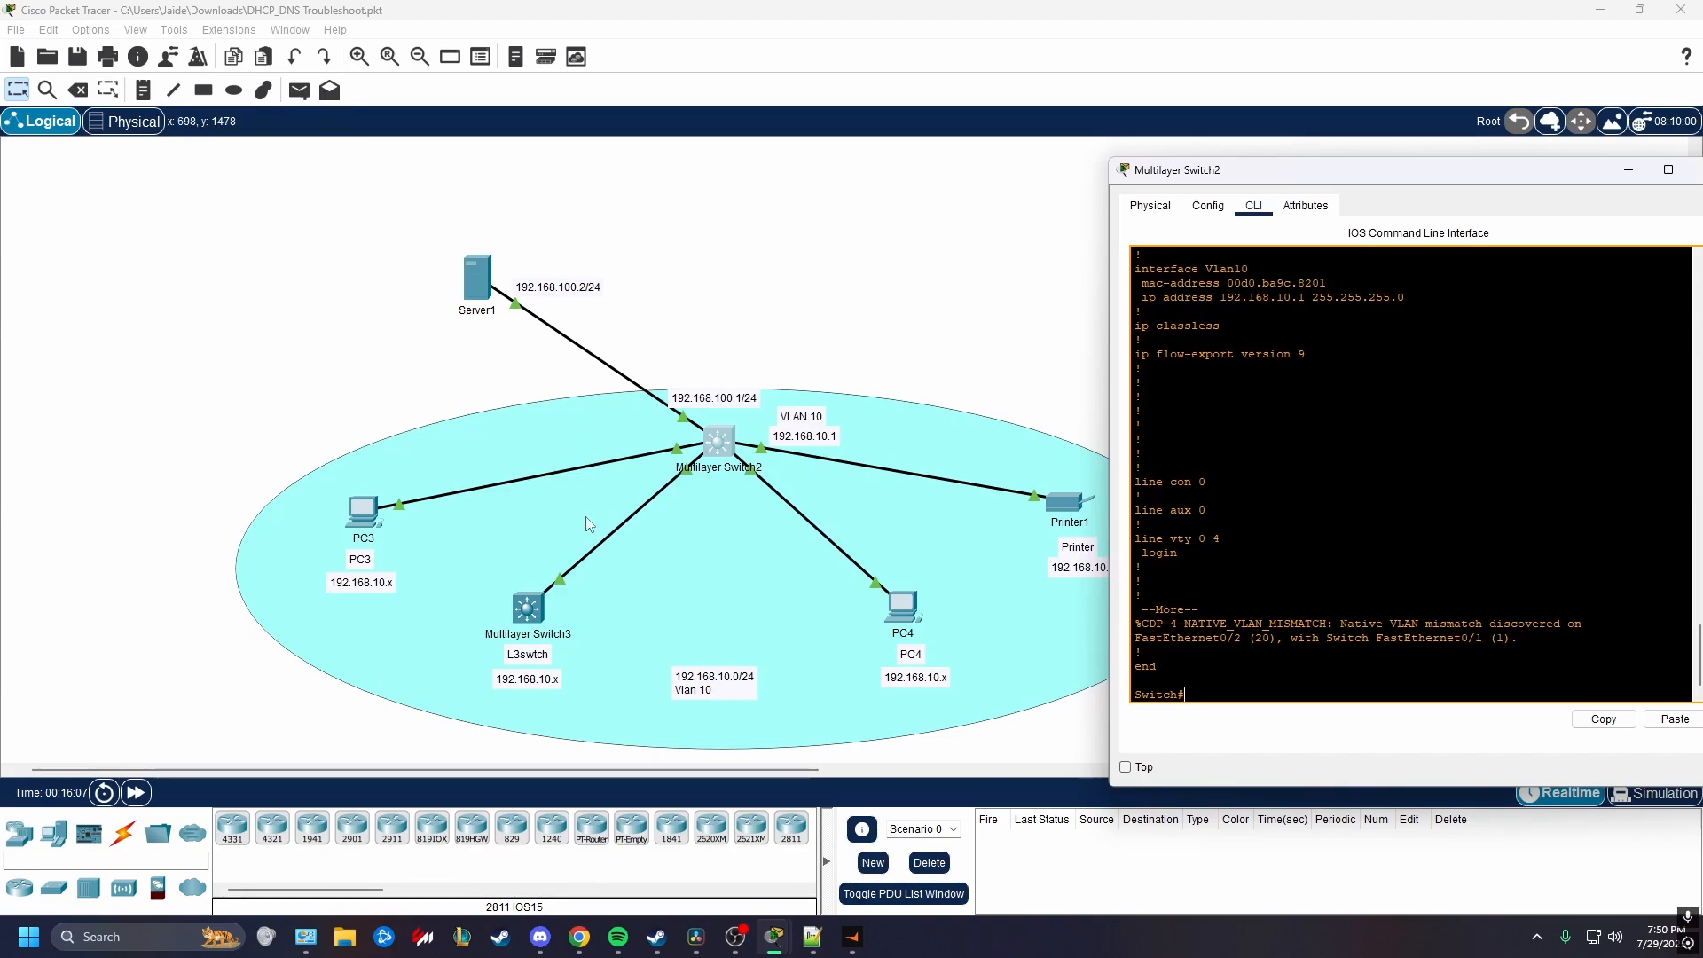
text(conf t)
key(Return)
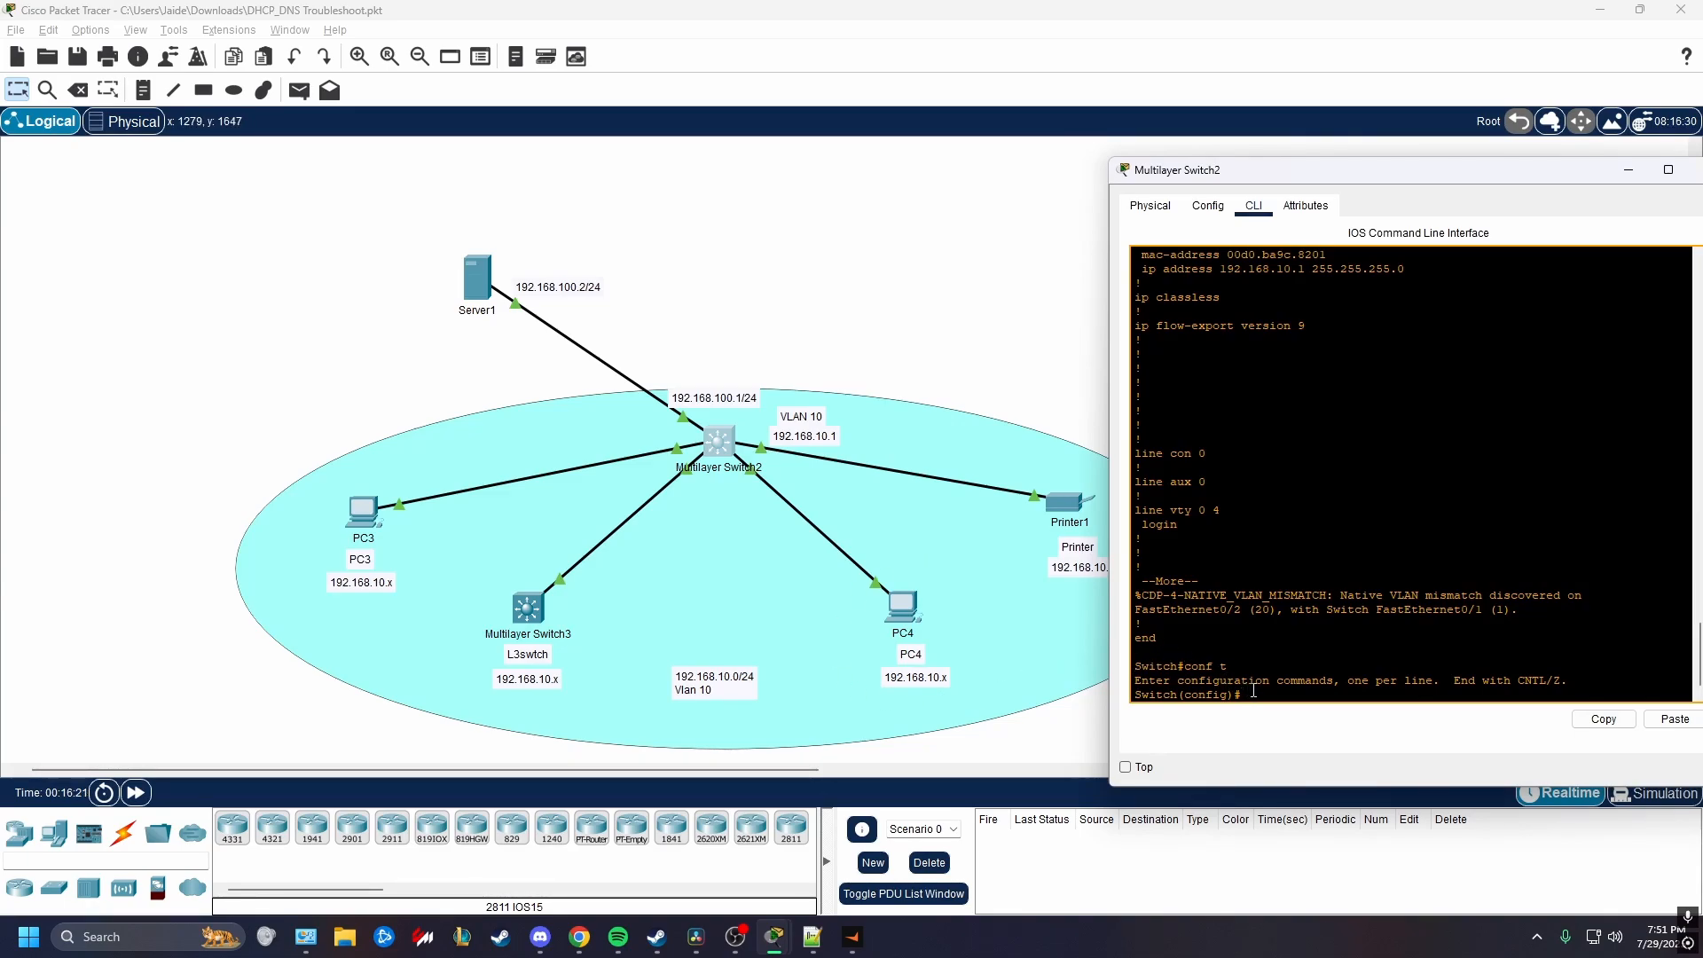
text(int f0/2)
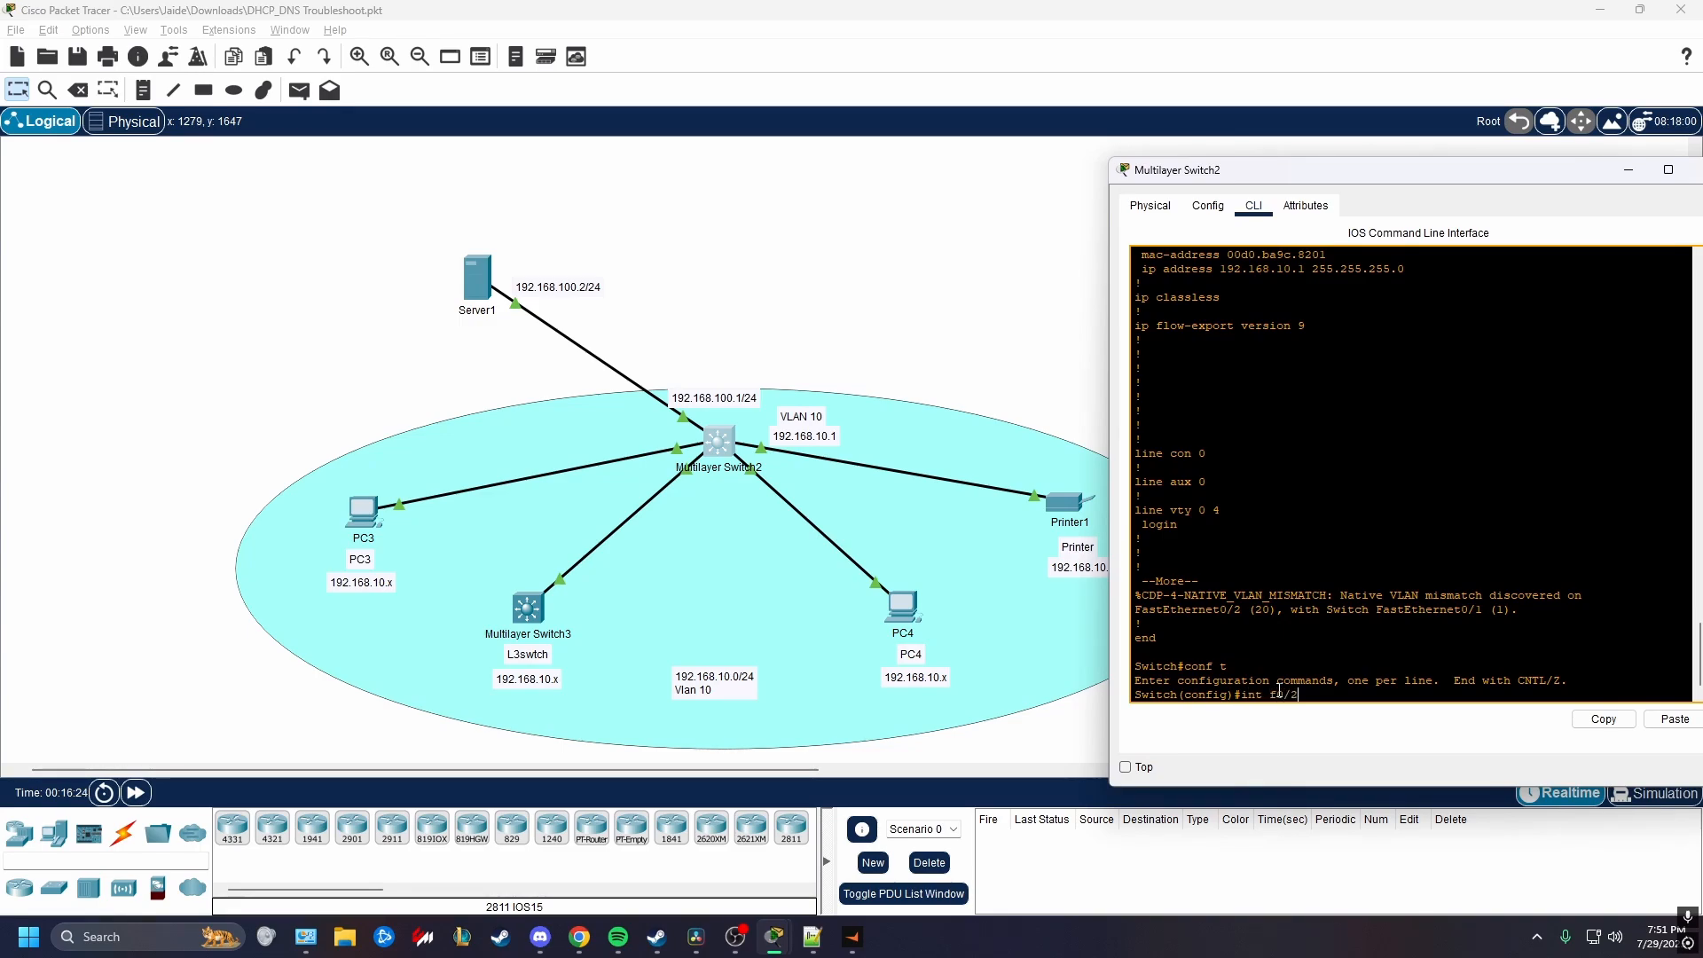
key(Return)
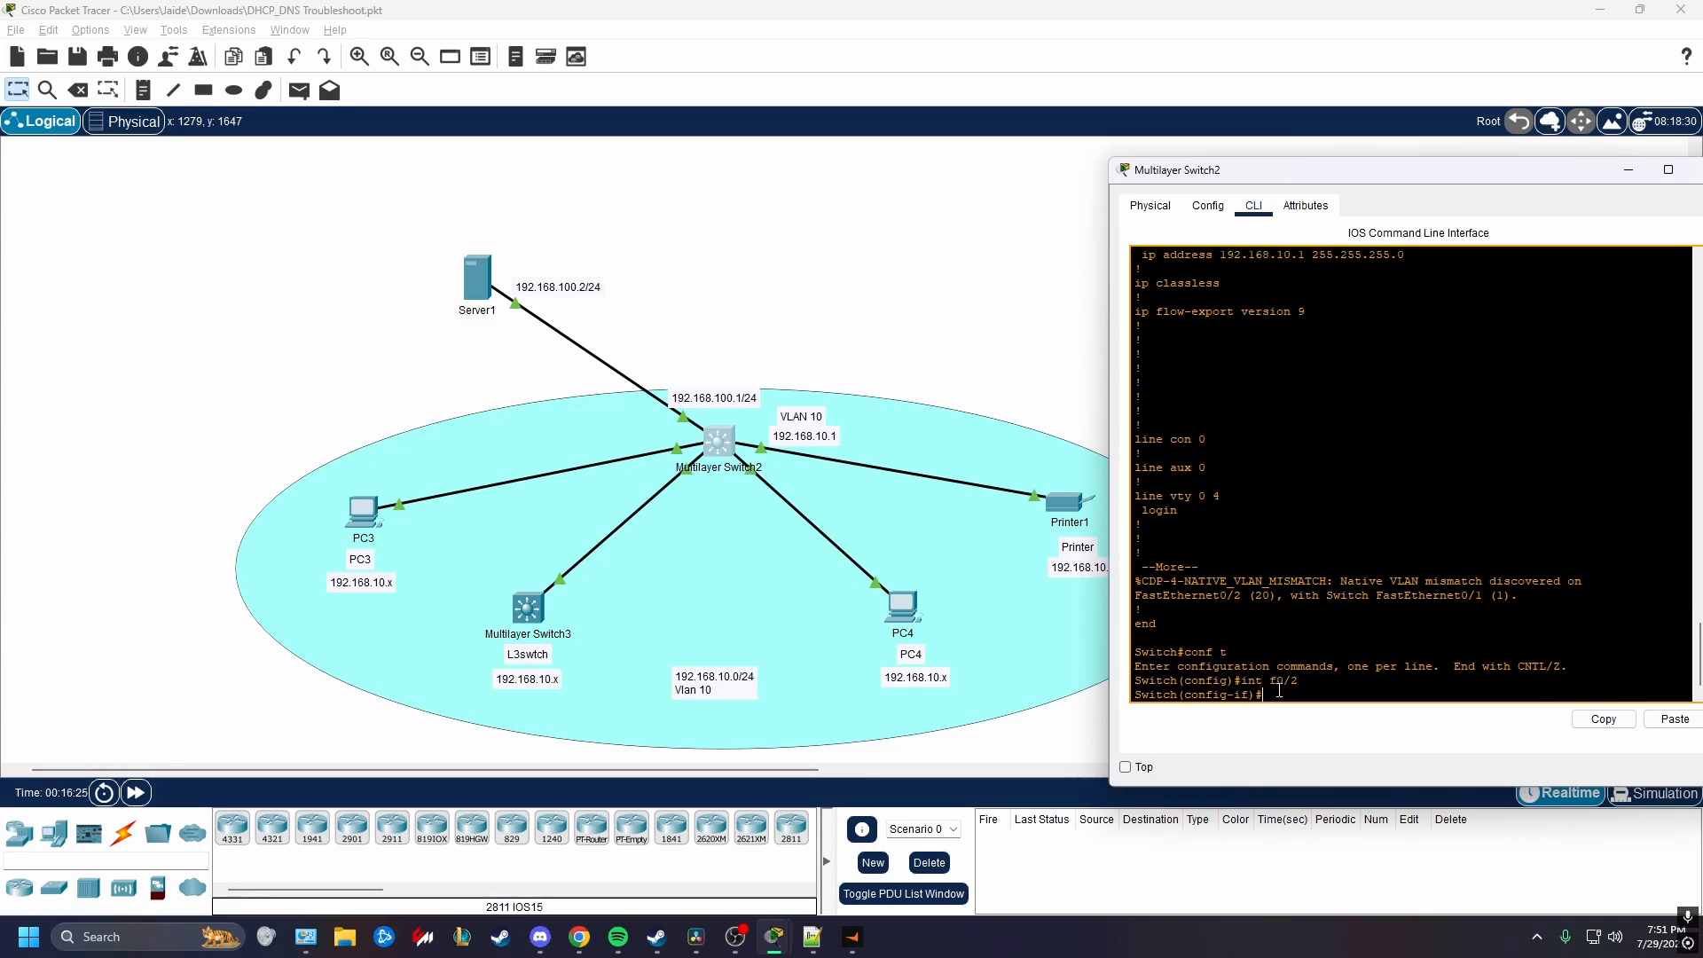
text(swi)
key(Tab)
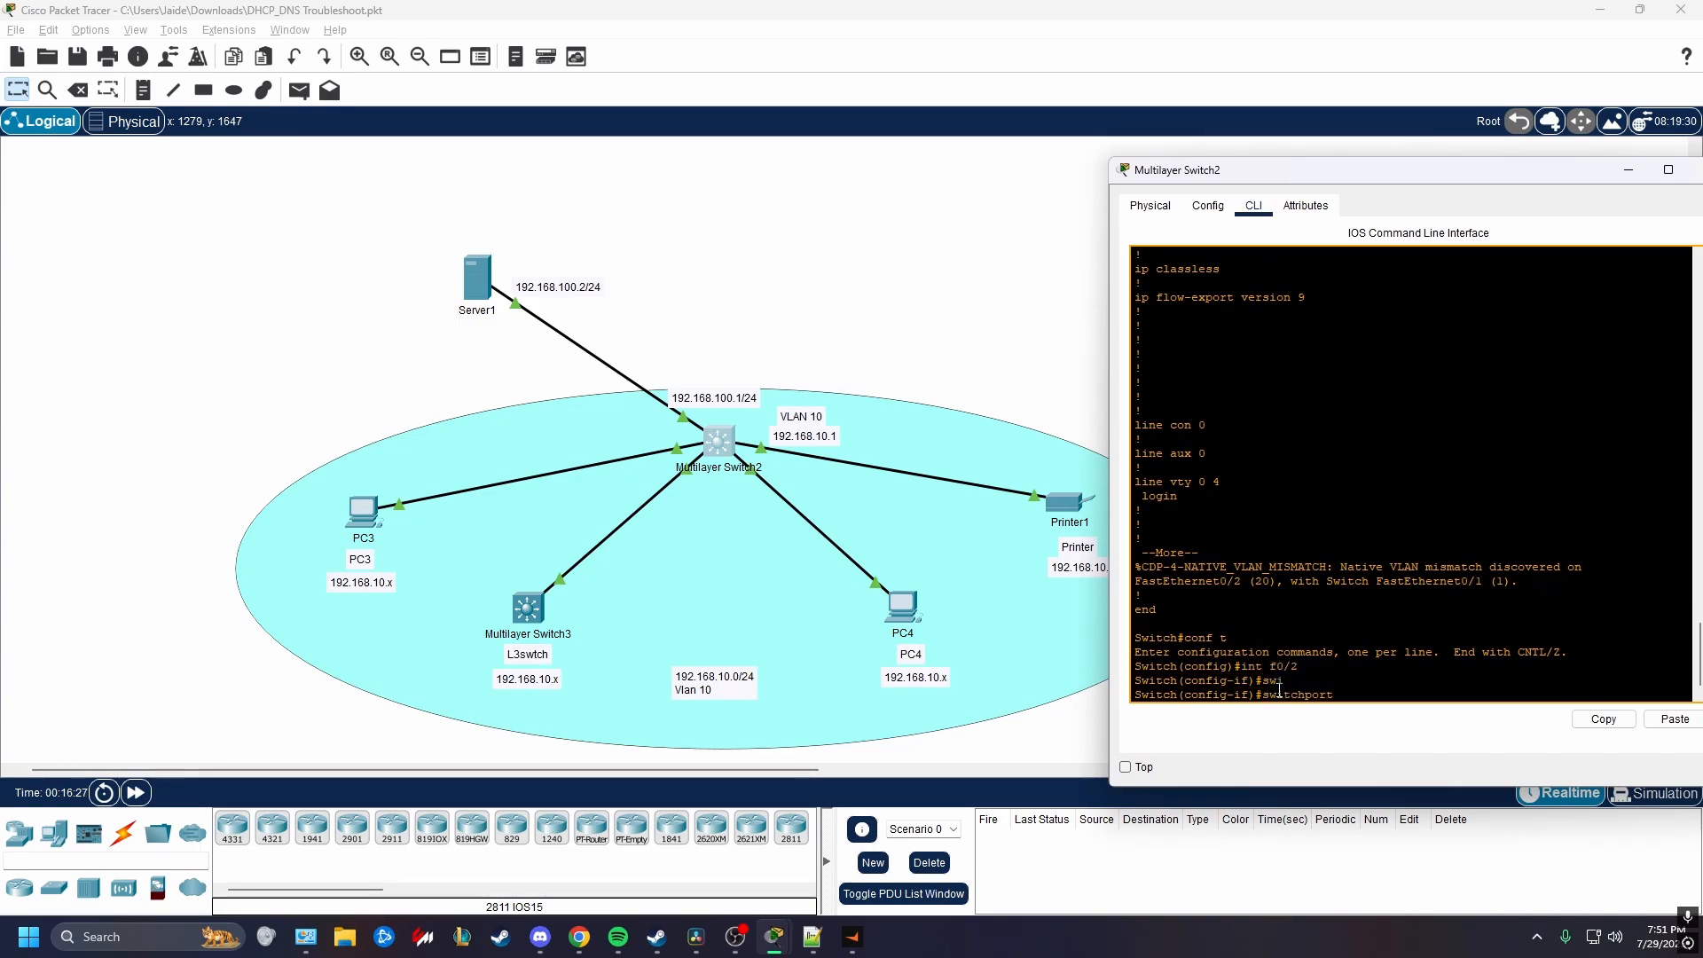
text(acc)
key(Tab)
text(vlan)
key(Tab)
text(1)
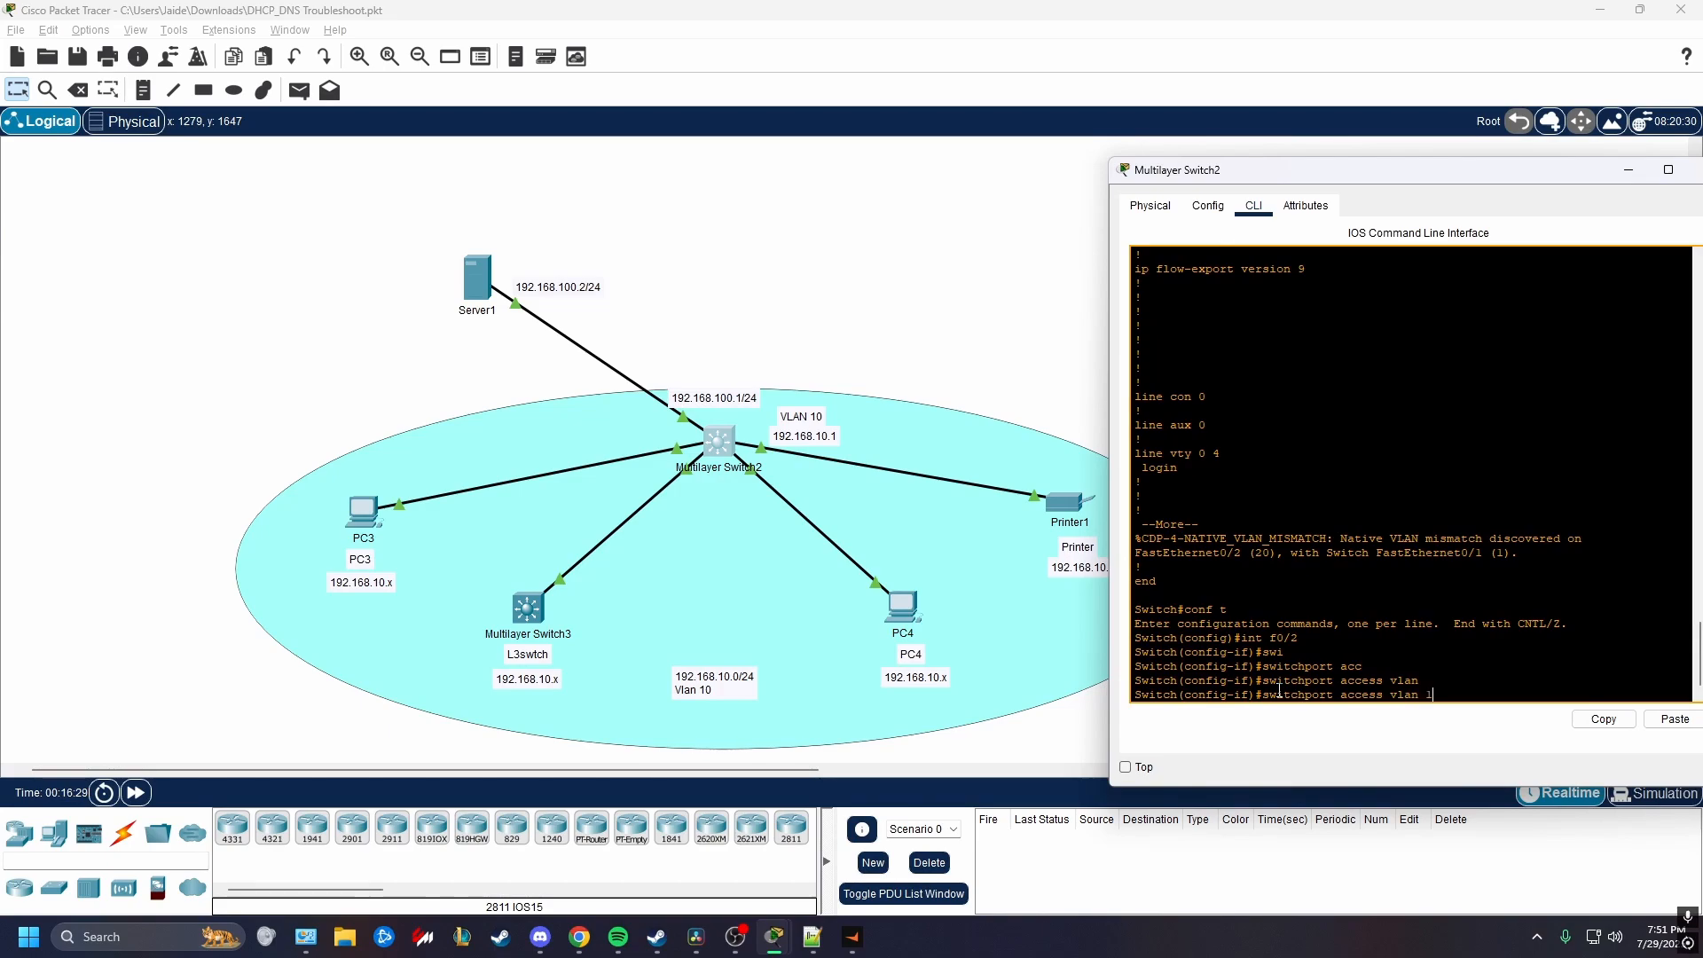
text(0)
key(Return)
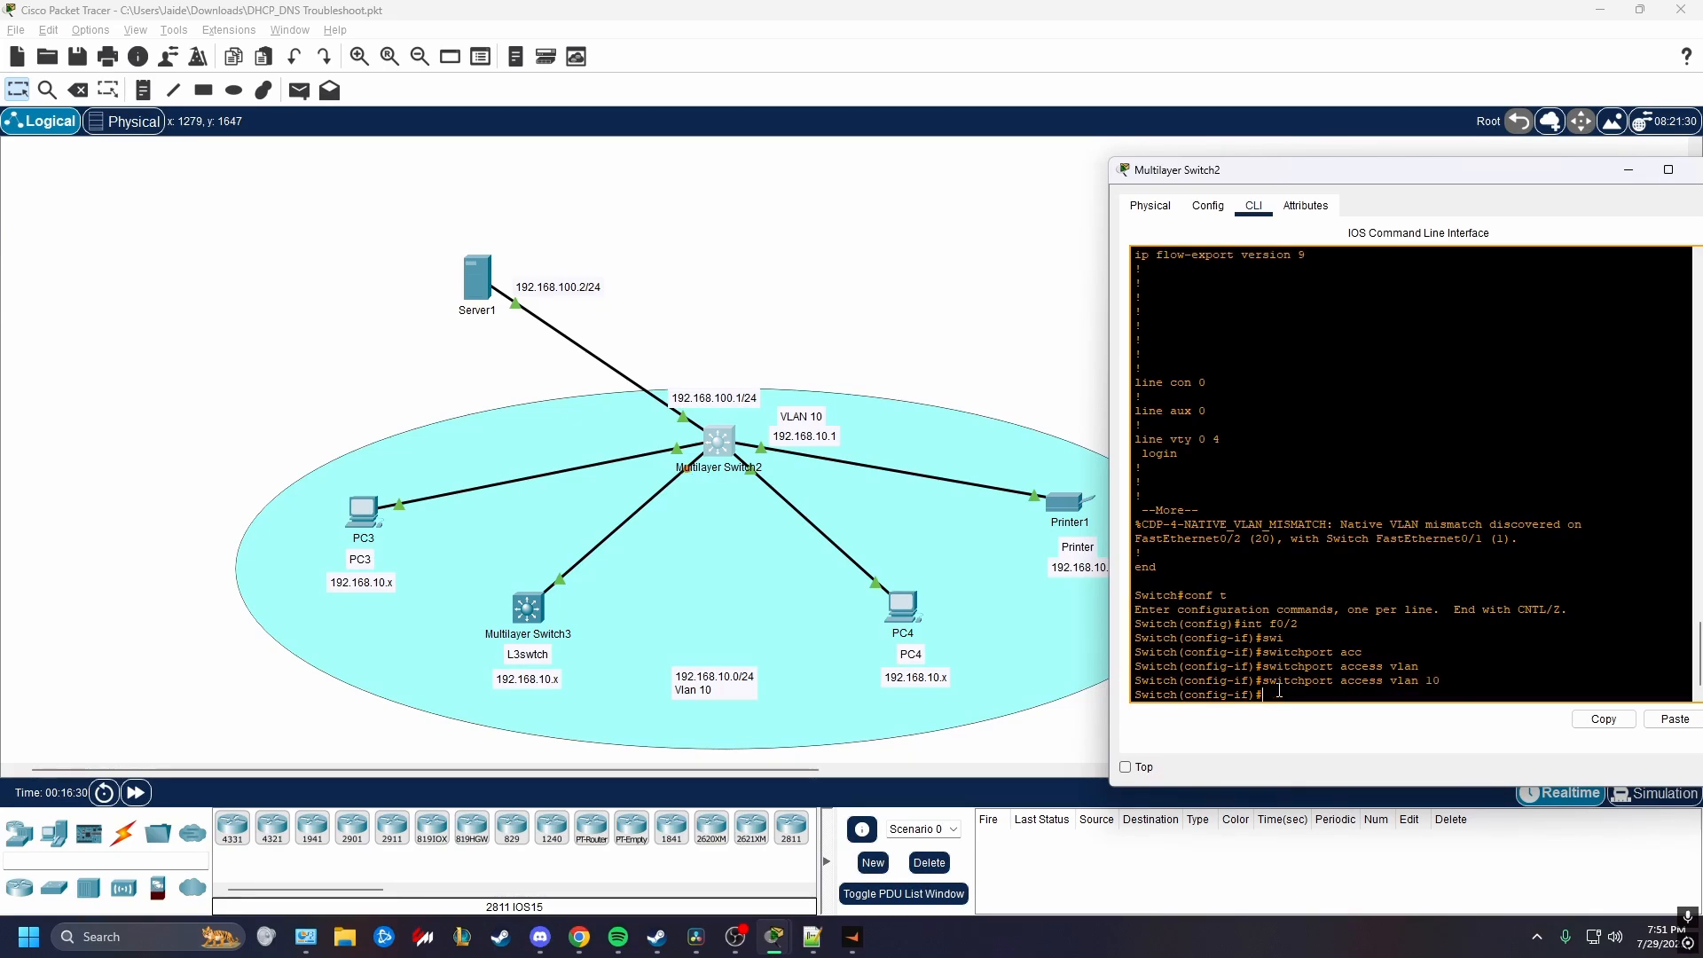
text(exit)
key(Return)
key(Return)
key(Return)
key(Return)
text(exit)
key(Return)
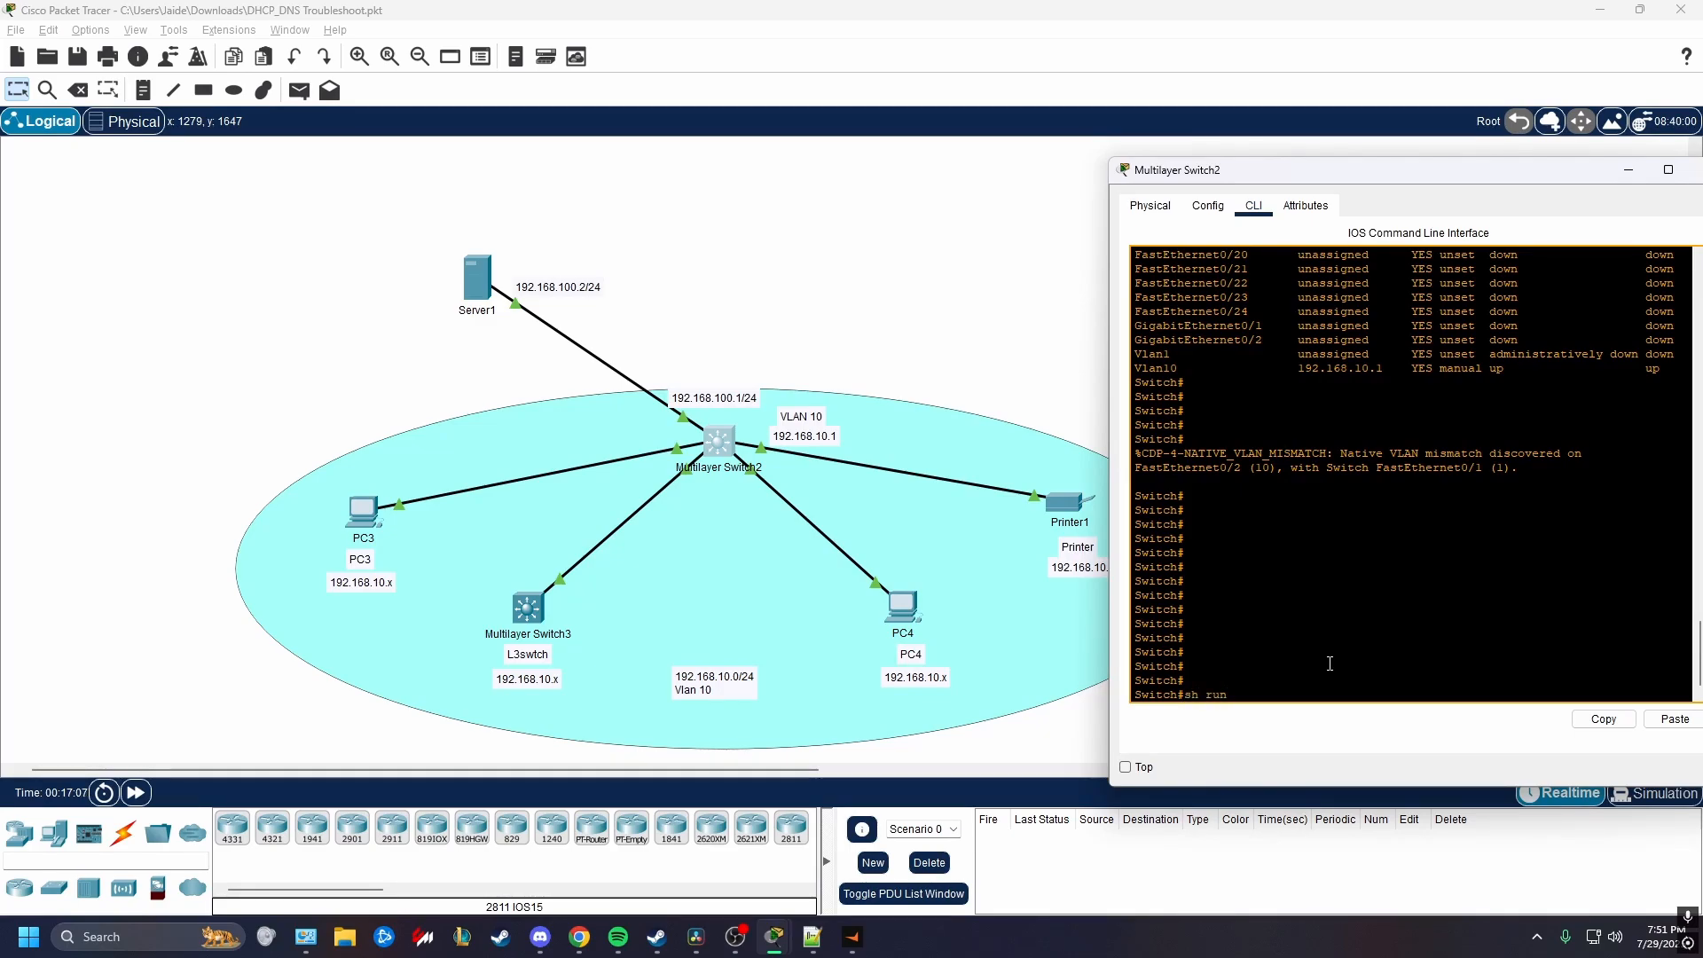
Display Multilayer Switch2's running configuration and examine the access VLAN and switchport mode of FastEthernet0/1 through FastEthernet0/4.
key(Return)
key(Return)
key(Return)
key(Return)
key(Return)
key(Return)
key(Return)
key(Return)
key(Return)
key(Return)
key(Return)
key(Return)
key(Return)
key(Return)
key(Return)
key(Return)
key(Return)
key(Return)
key(Return)
key(Return)
key(Return)
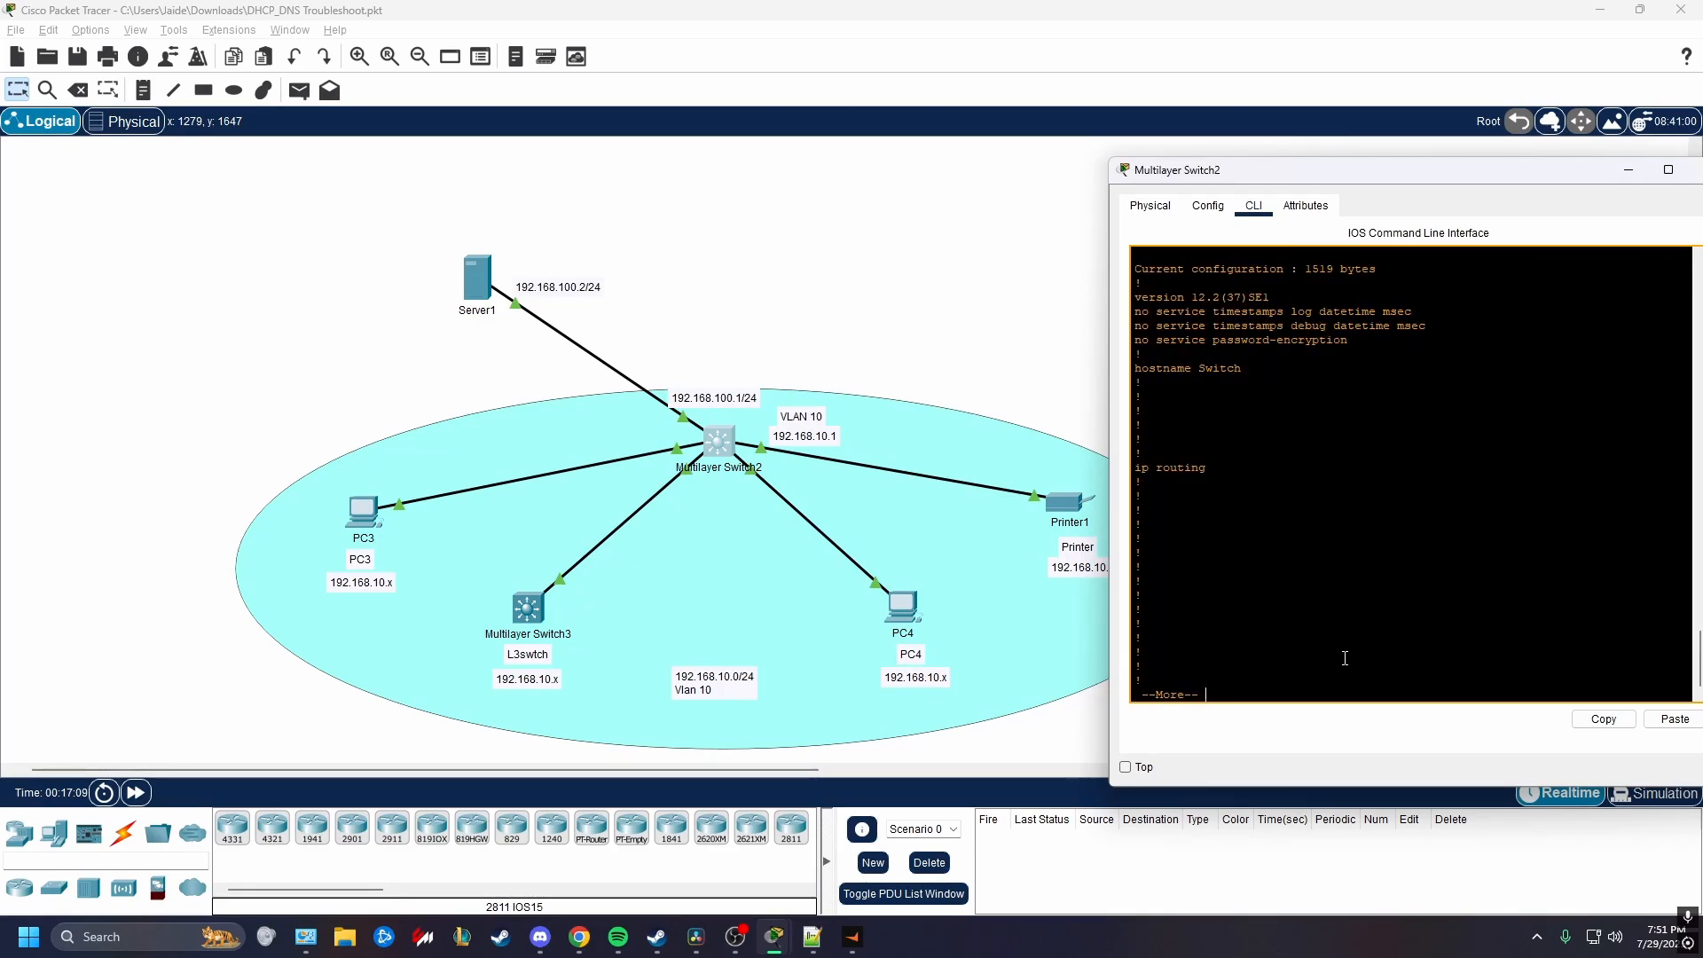
key(Return)
key(Return)
key(Return)
key(Return)
key(Return)
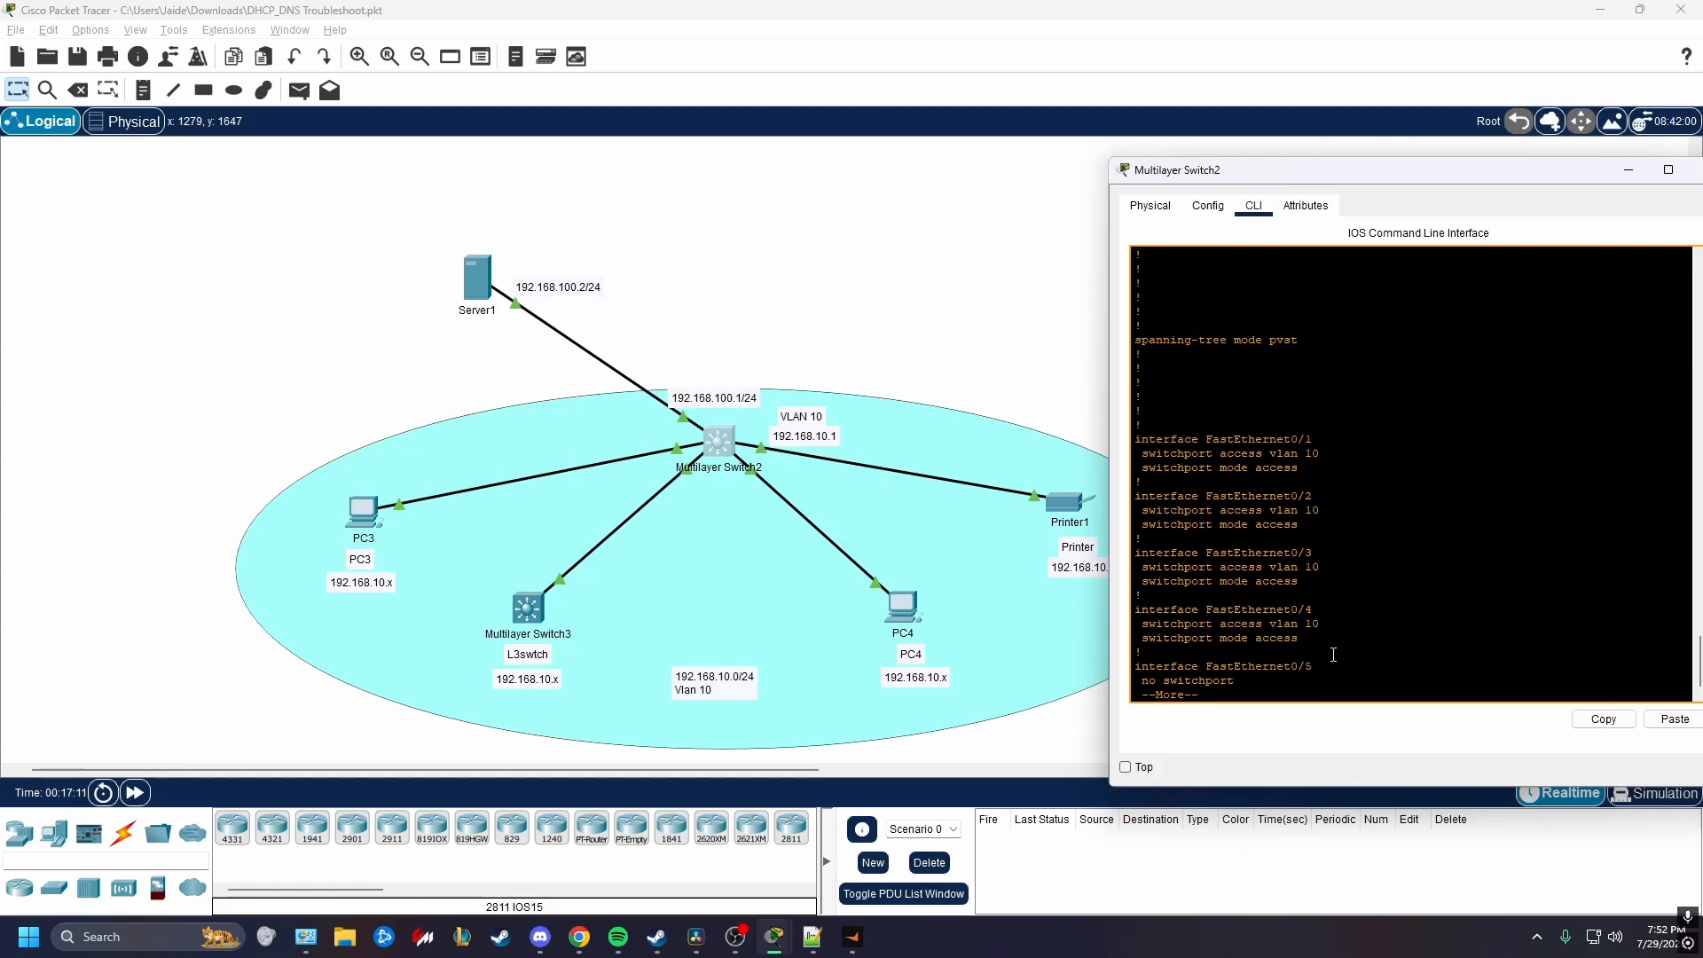
drag(1300, 639, 1293, 446)
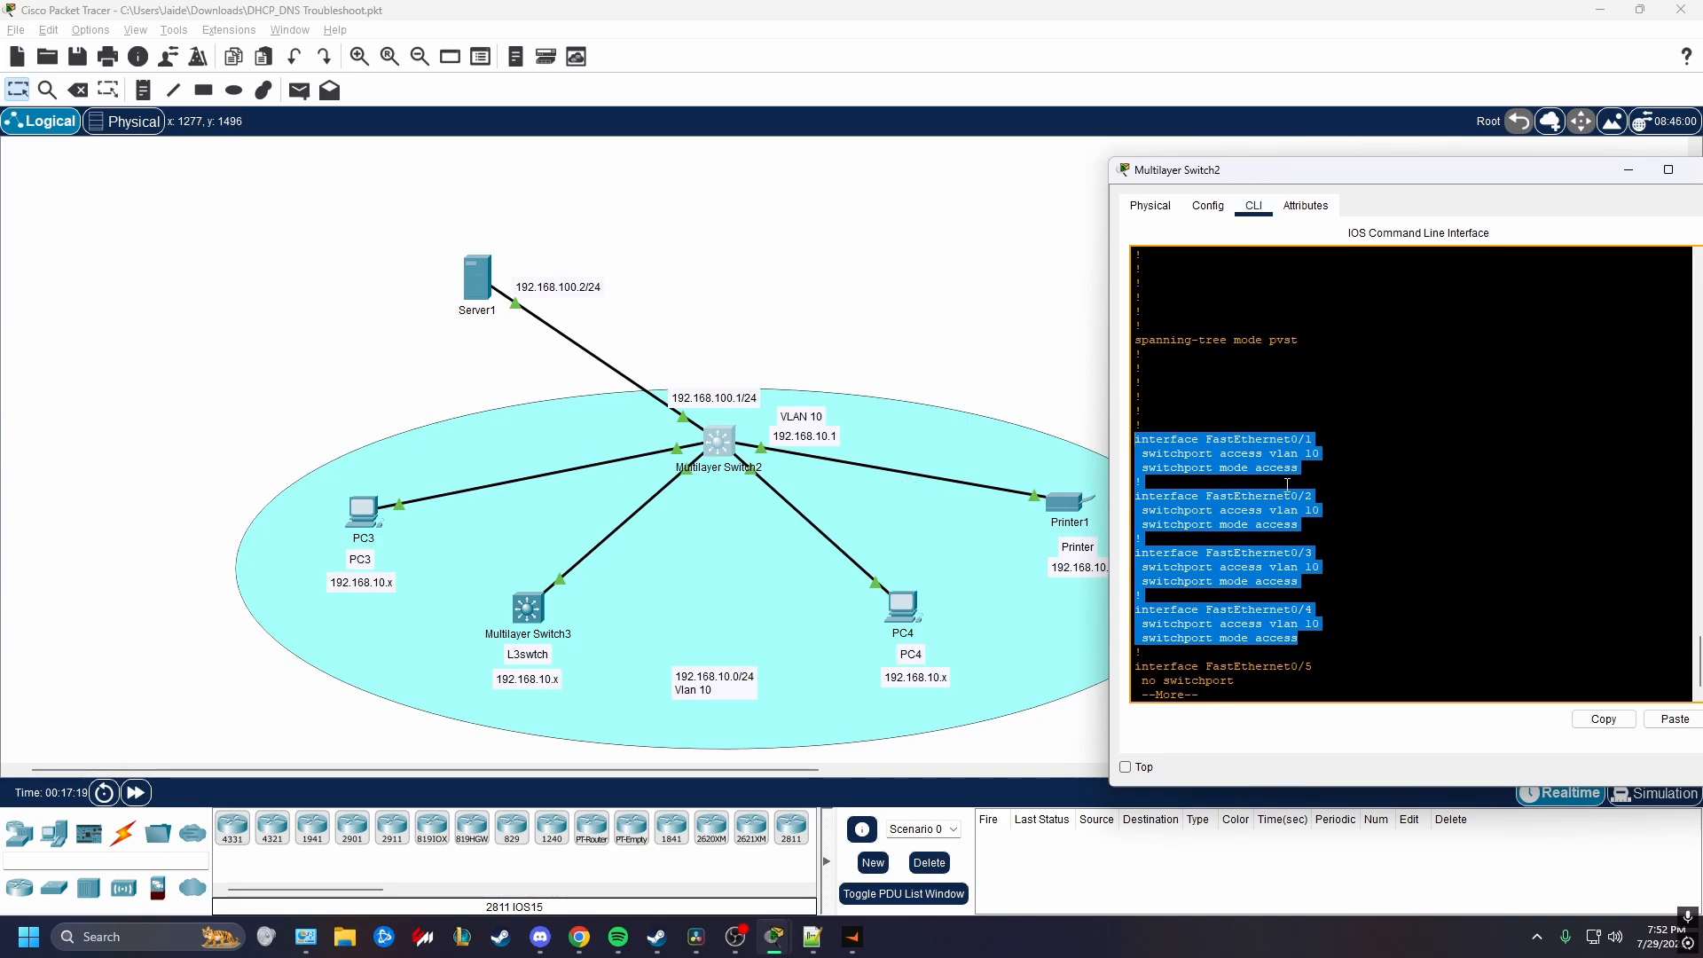
Detach and reattach the VLAN 10 device links at Multilayer Switch2 to identify the FastEthernet port each one uses.
click(683, 454)
click(720, 443)
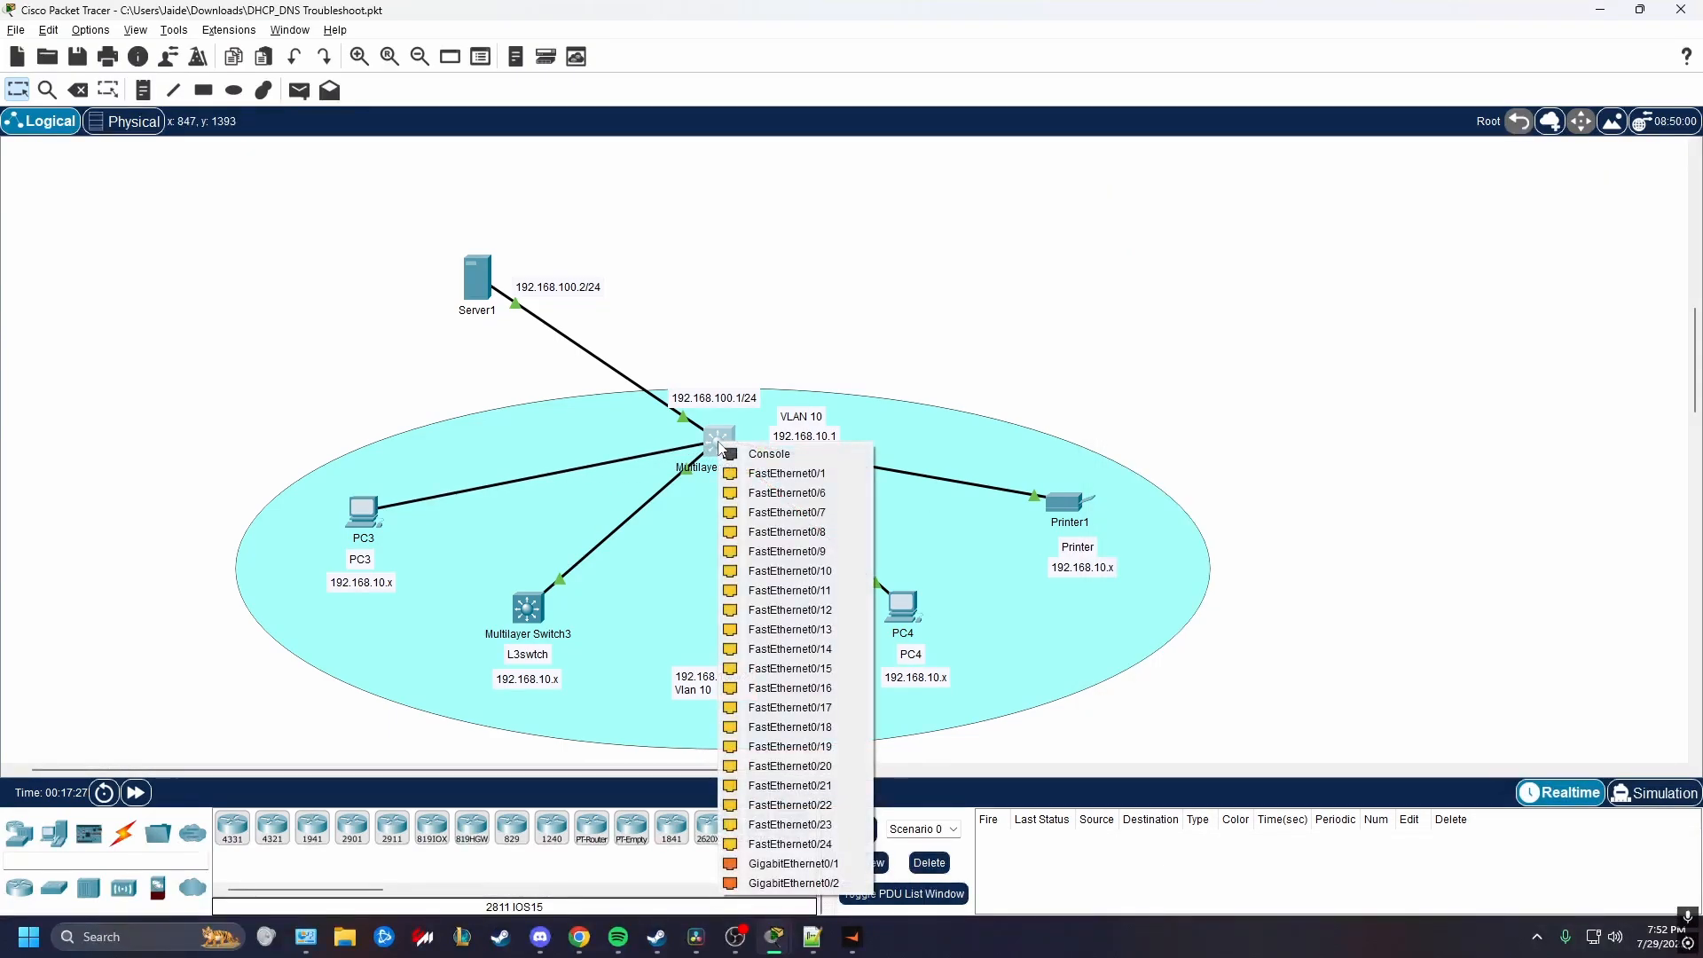
click(673, 539)
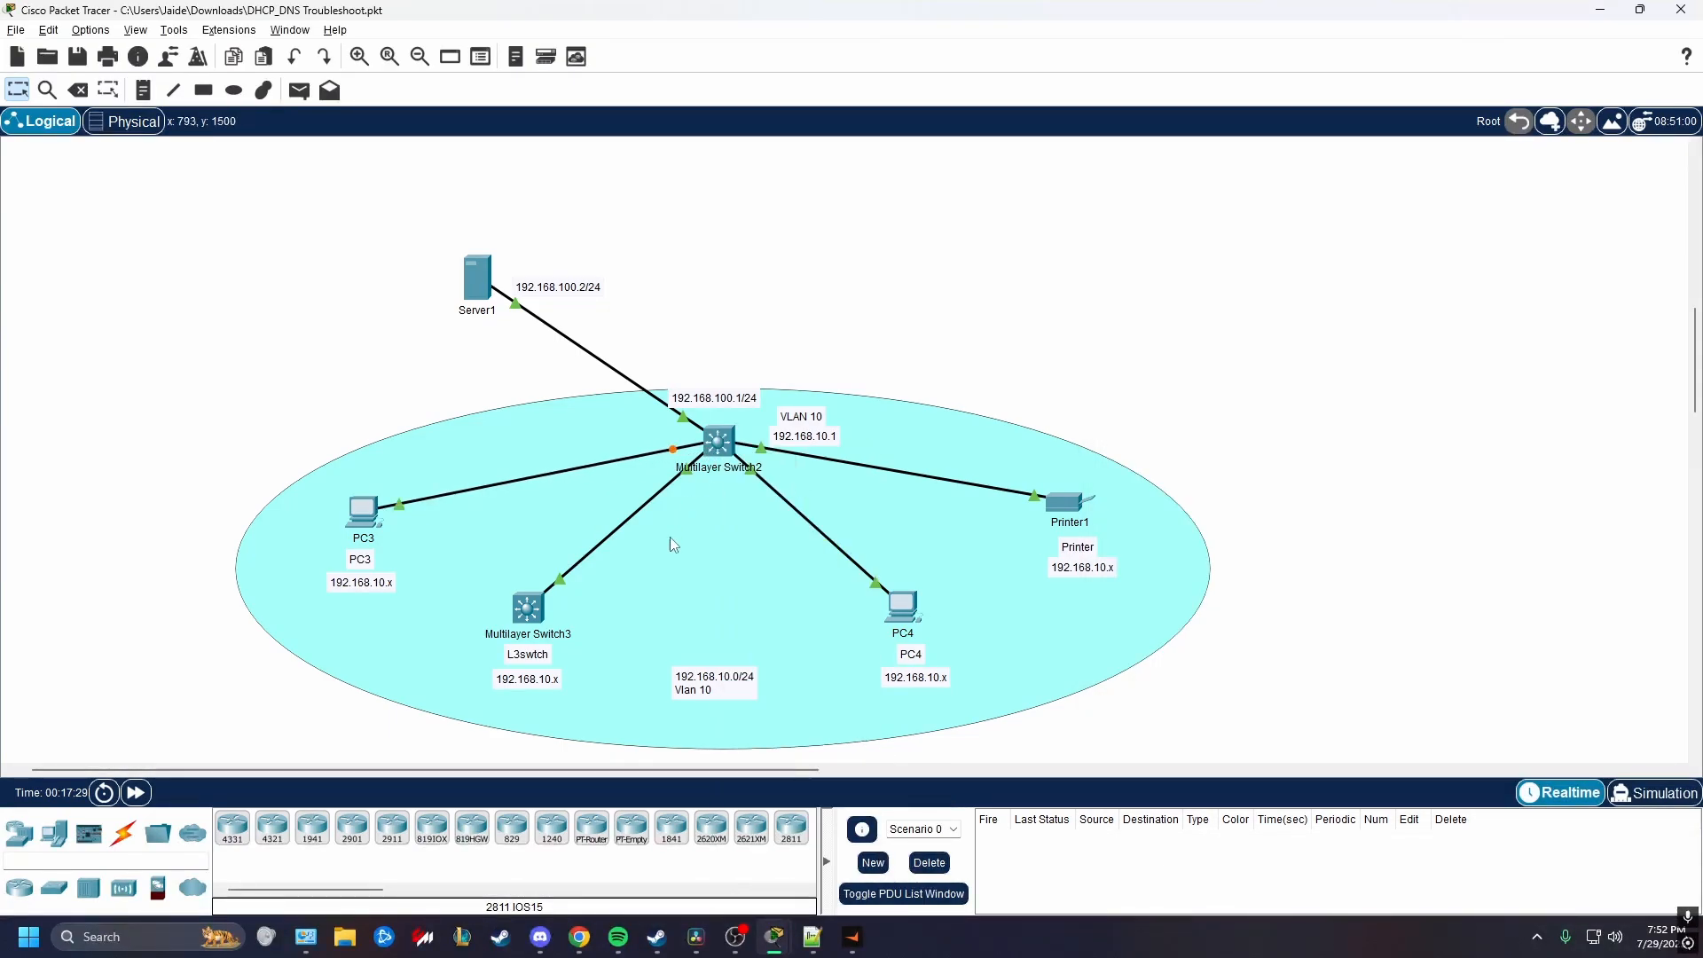
click(752, 461)
click(764, 487)
click(723, 446)
click(780, 483)
click(765, 461)
click(781, 462)
Add four port notes around Multilayer Switch2 reading f0/1, f0/2, f0/3 and f0/4.
click(145, 92)
click(654, 443)
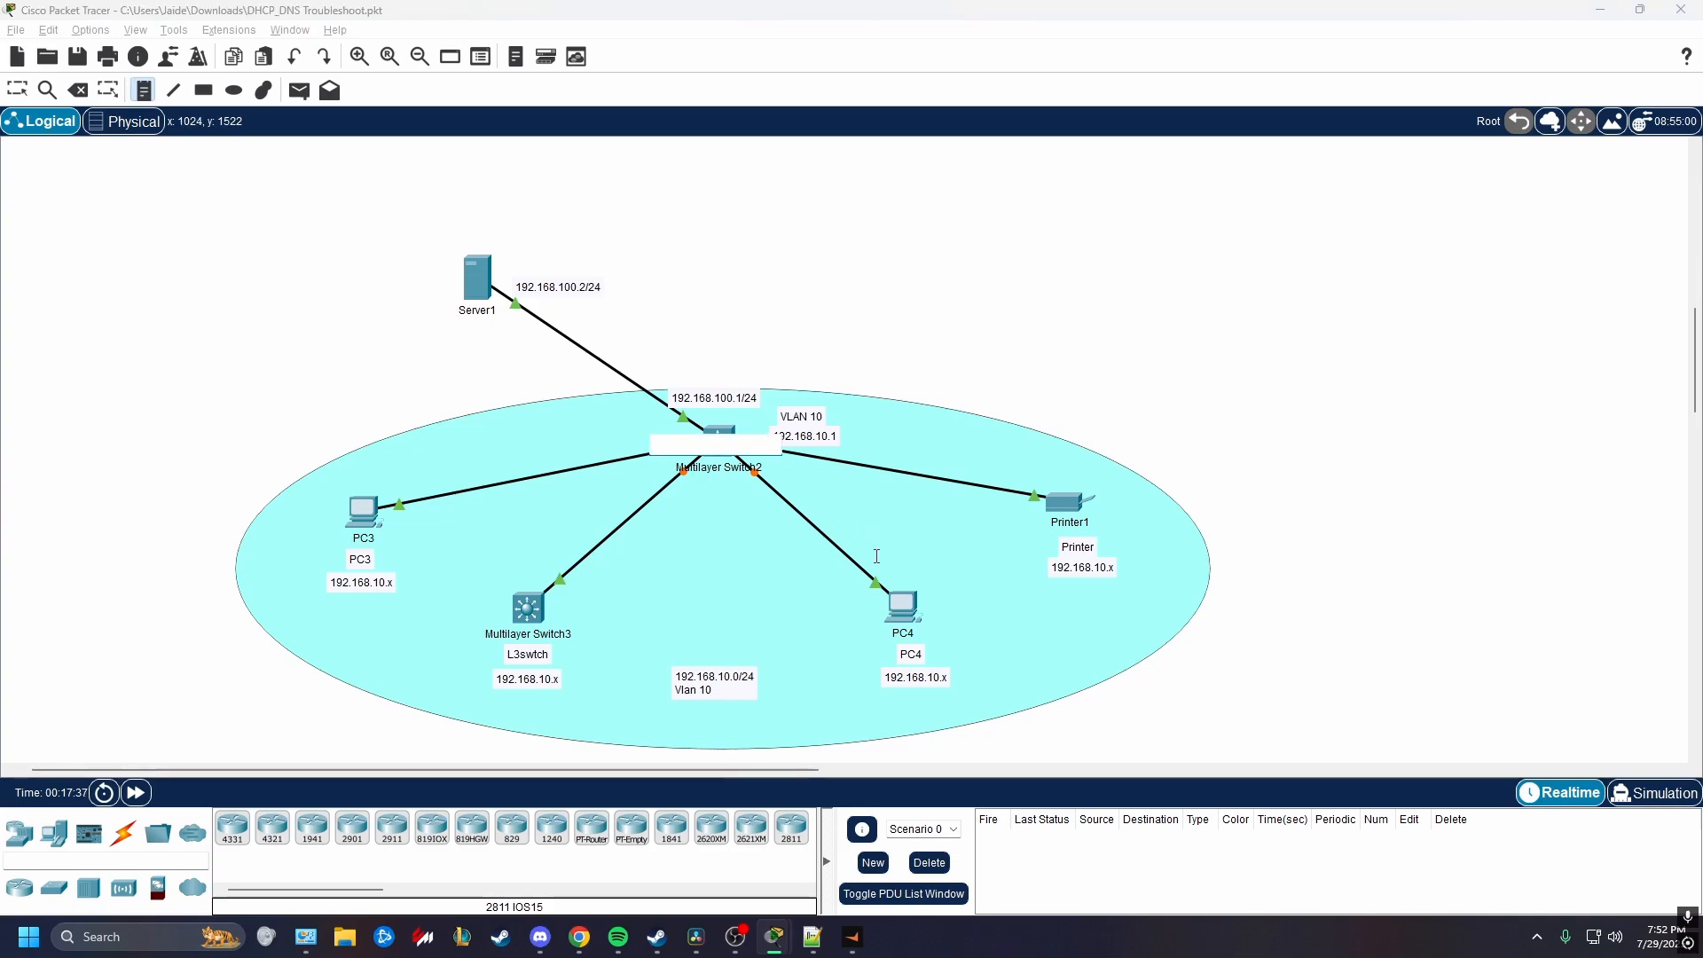
text(f0/1)
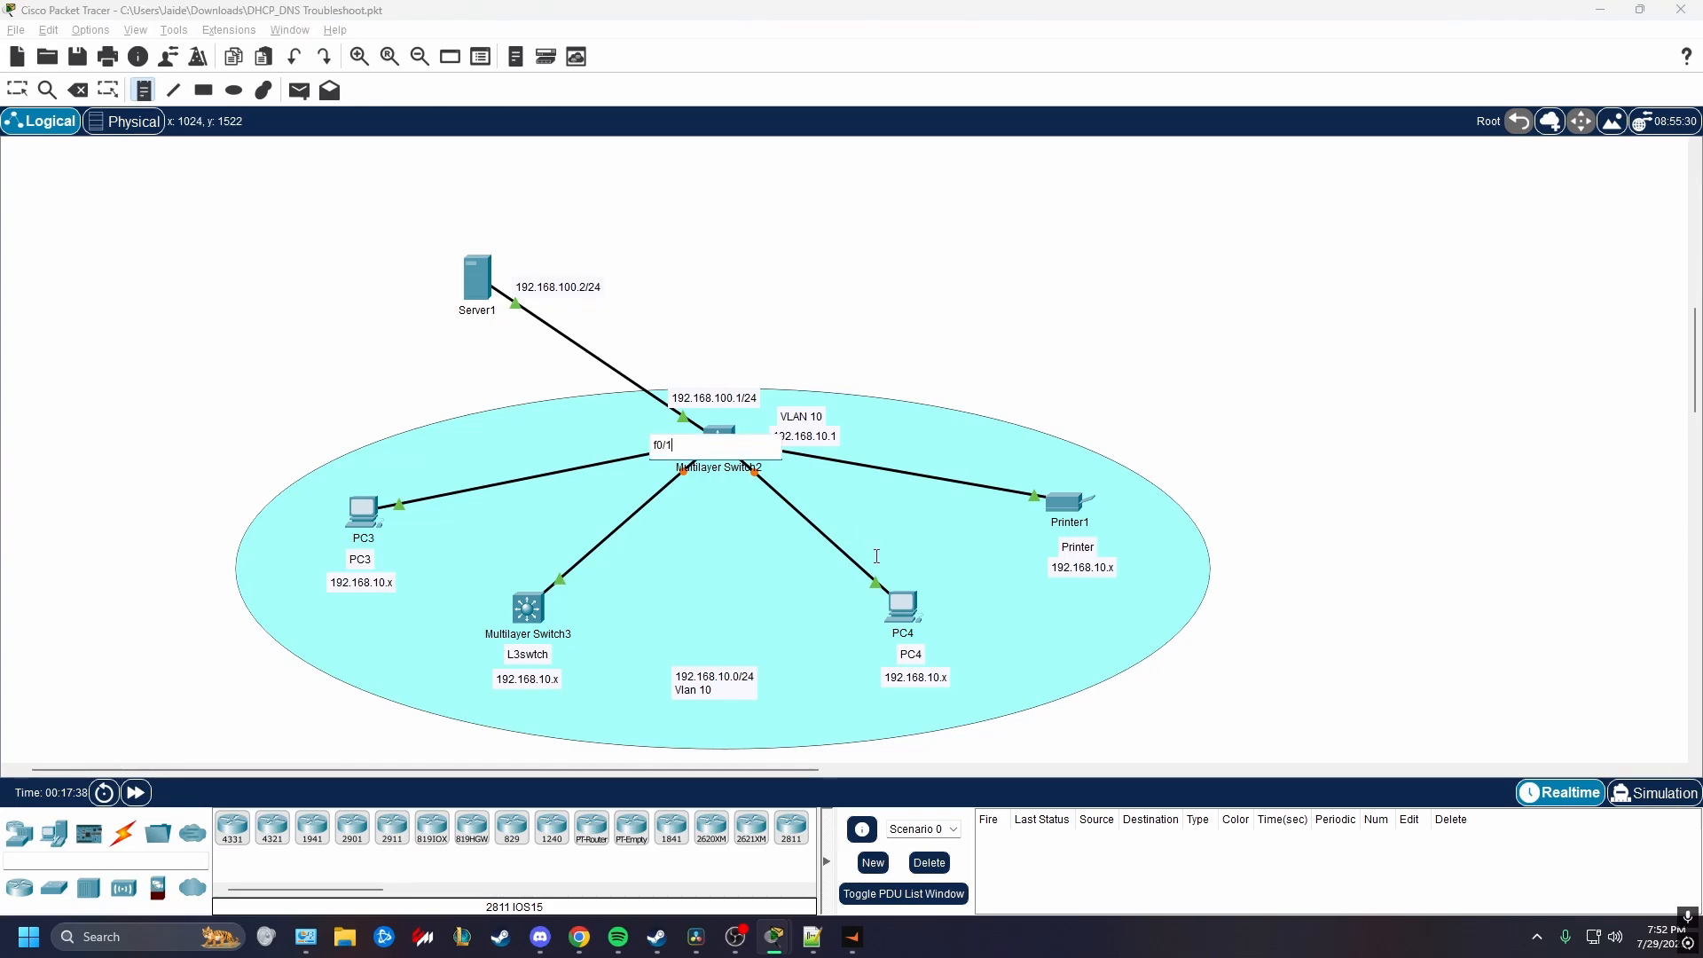
click(677, 484)
text(f0)
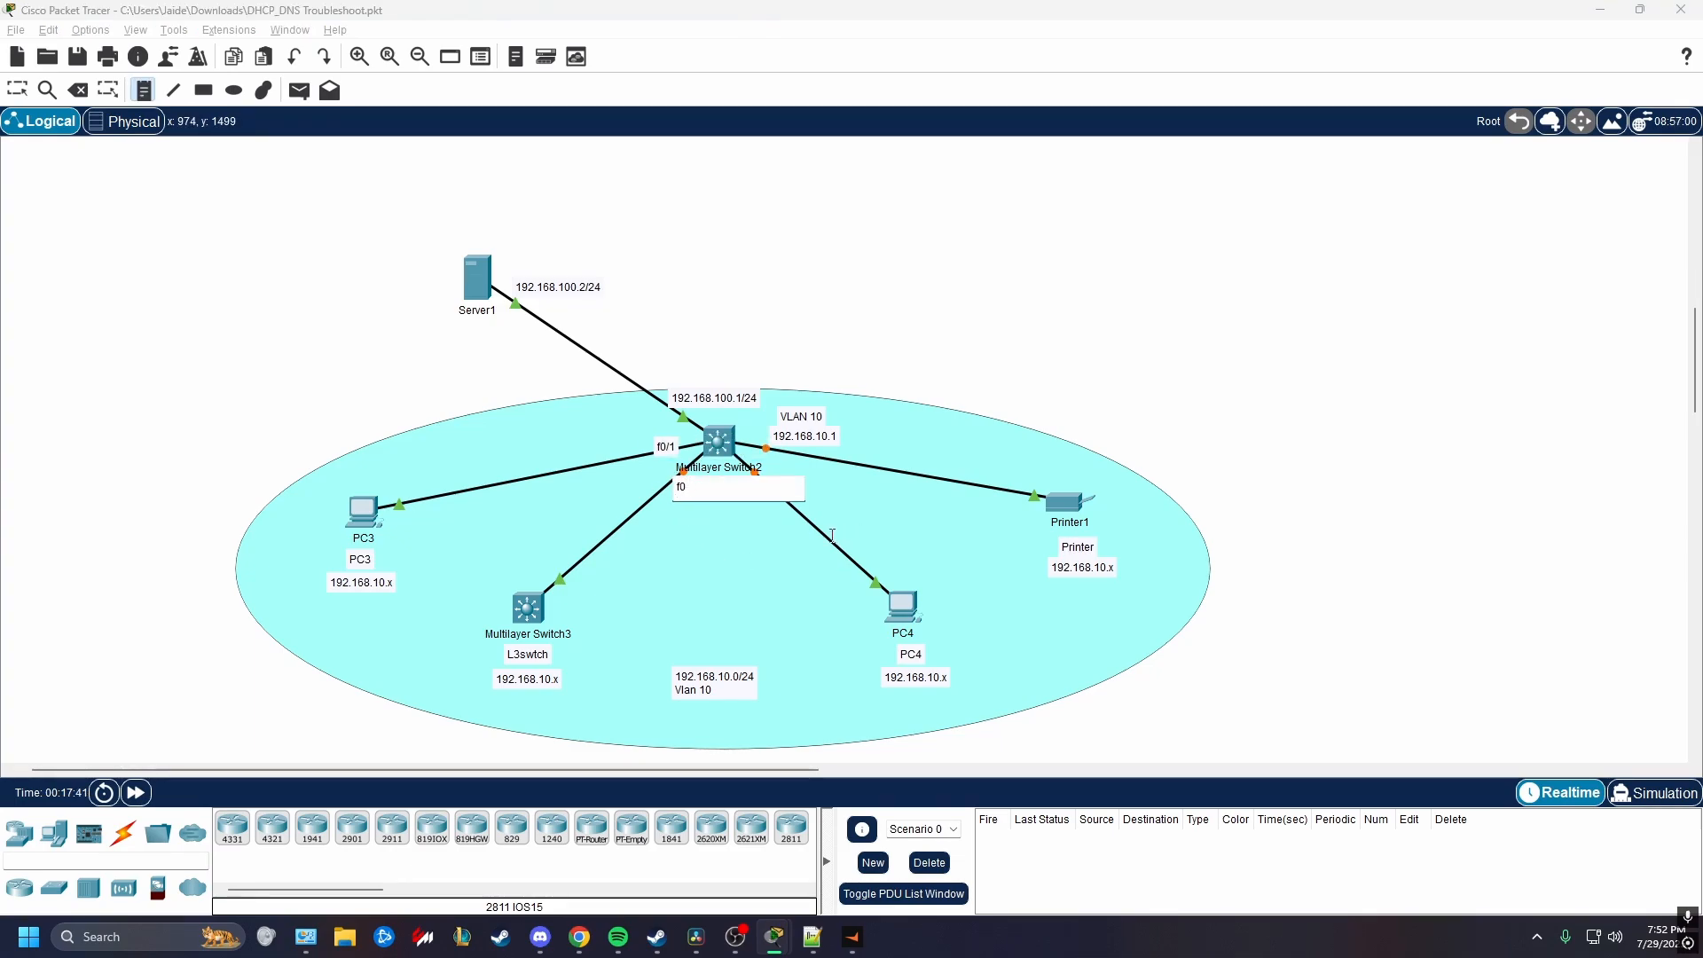
text(-/2/2)
click(708, 528)
text(f0-)
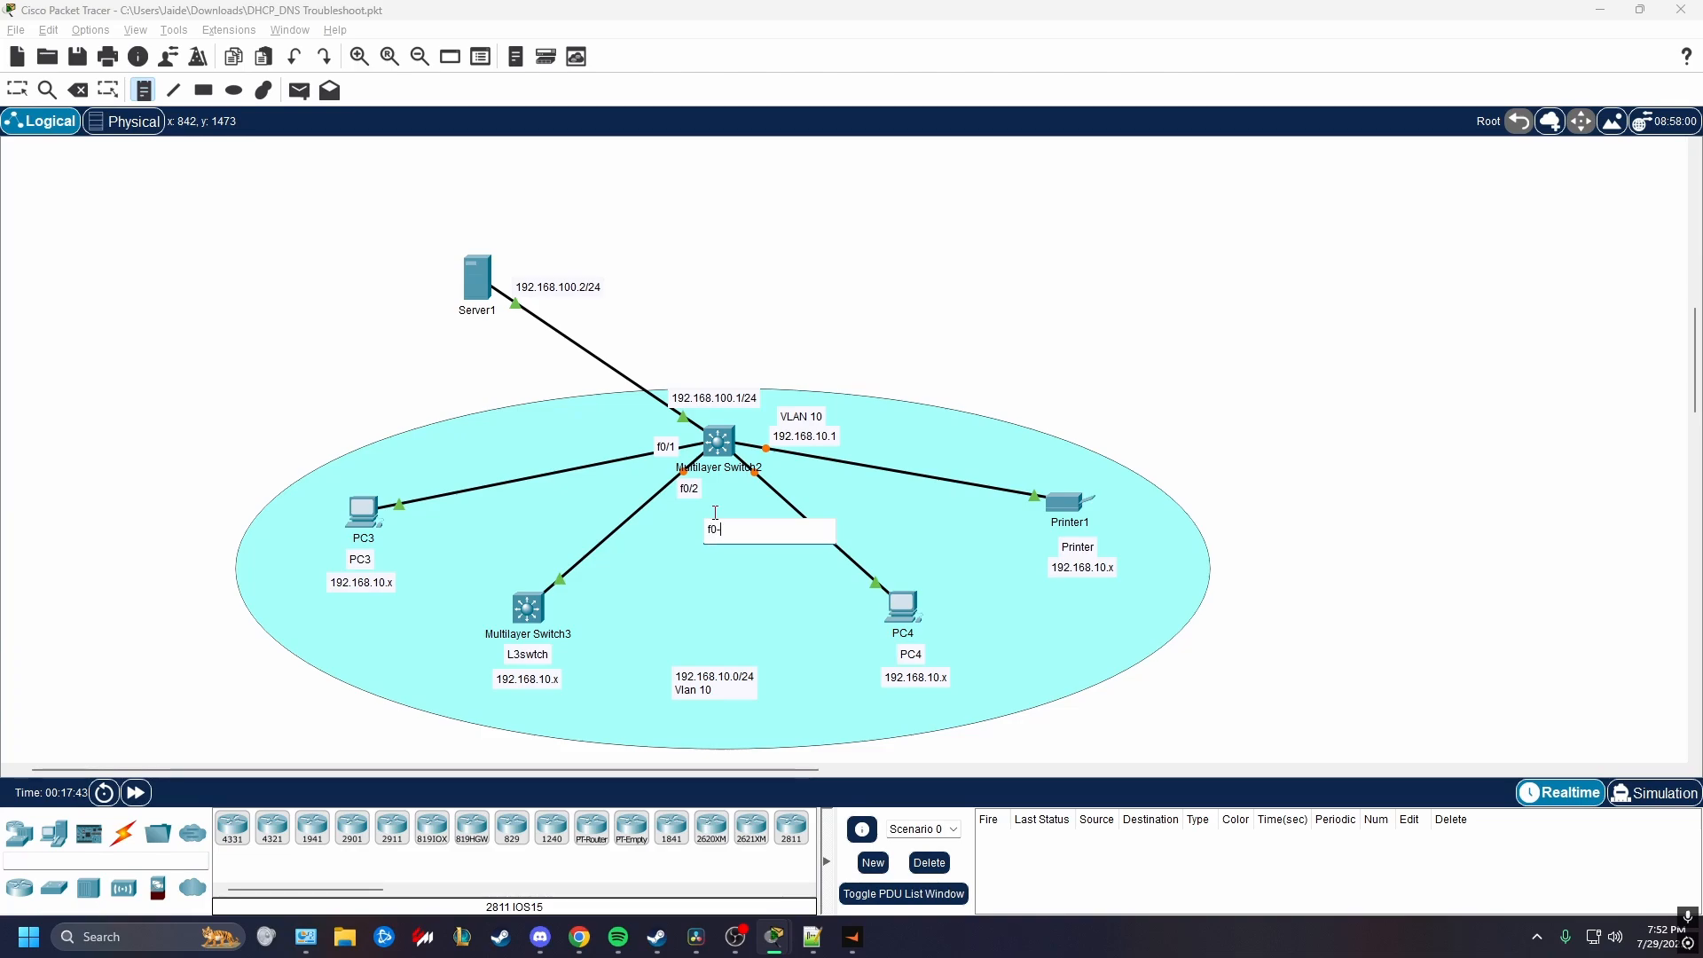
text(3)
click(773, 484)
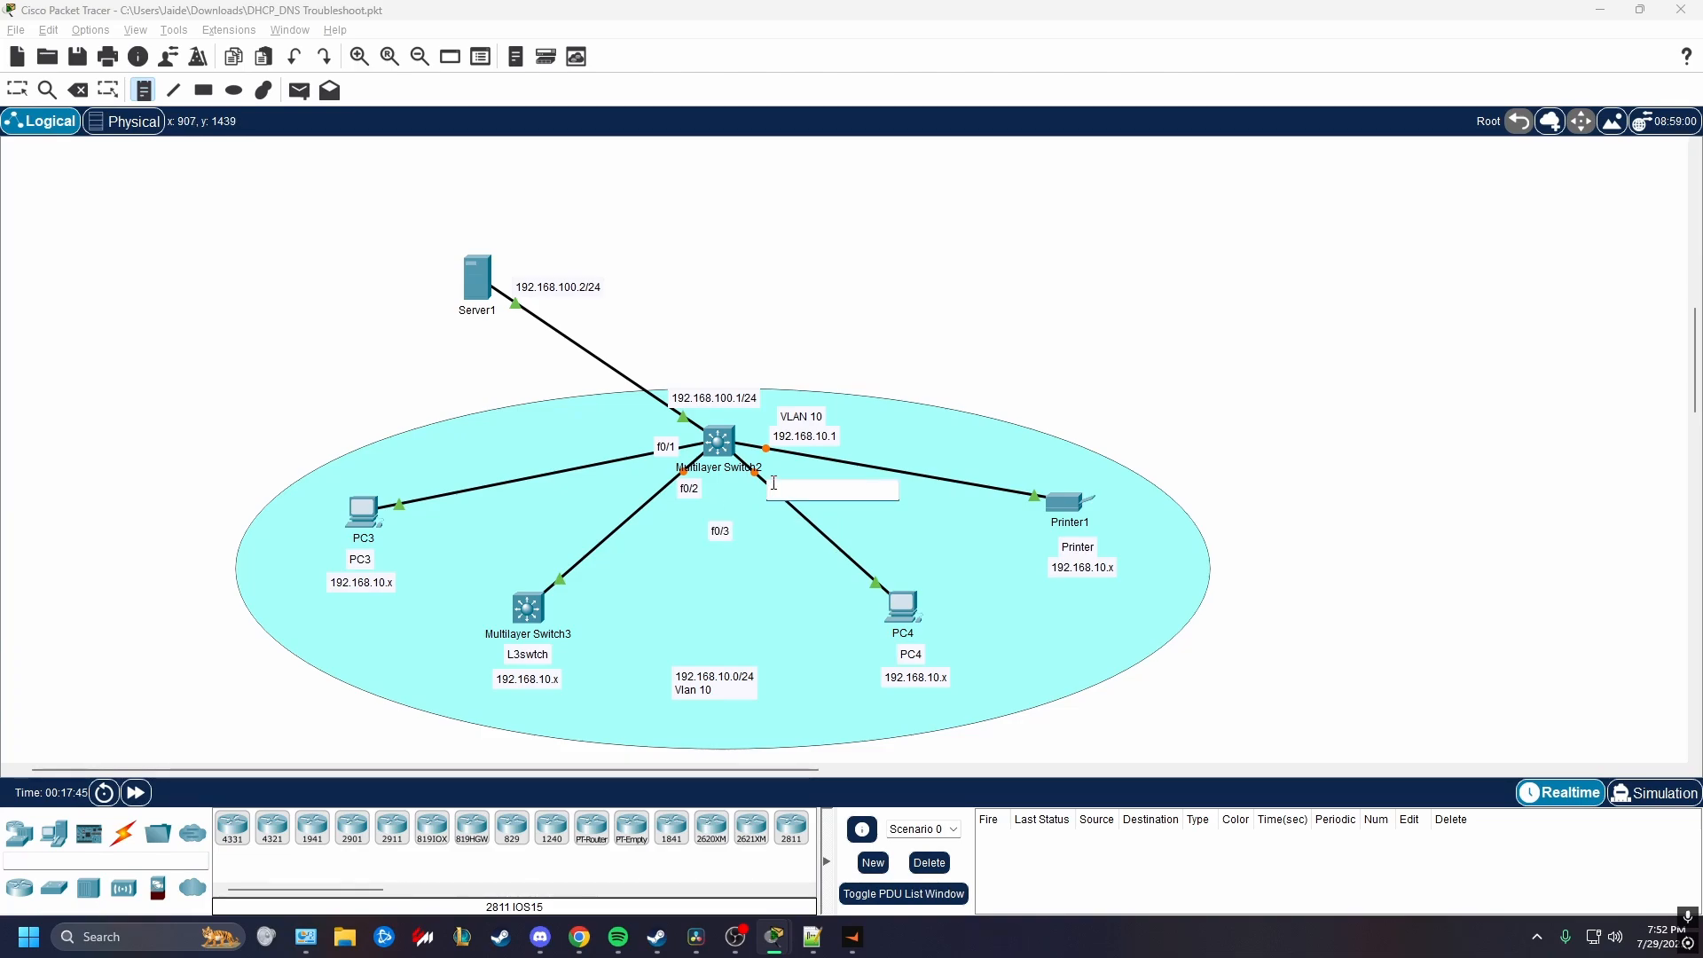
text(f0/4)
Arrange the port notes beside their links on Multilayer Switch2 and shift the VLAN 10 and 192.168.10.1 labels to make room.
click(17, 89)
drag(690, 489, 816, 419)
drag(727, 532, 686, 488)
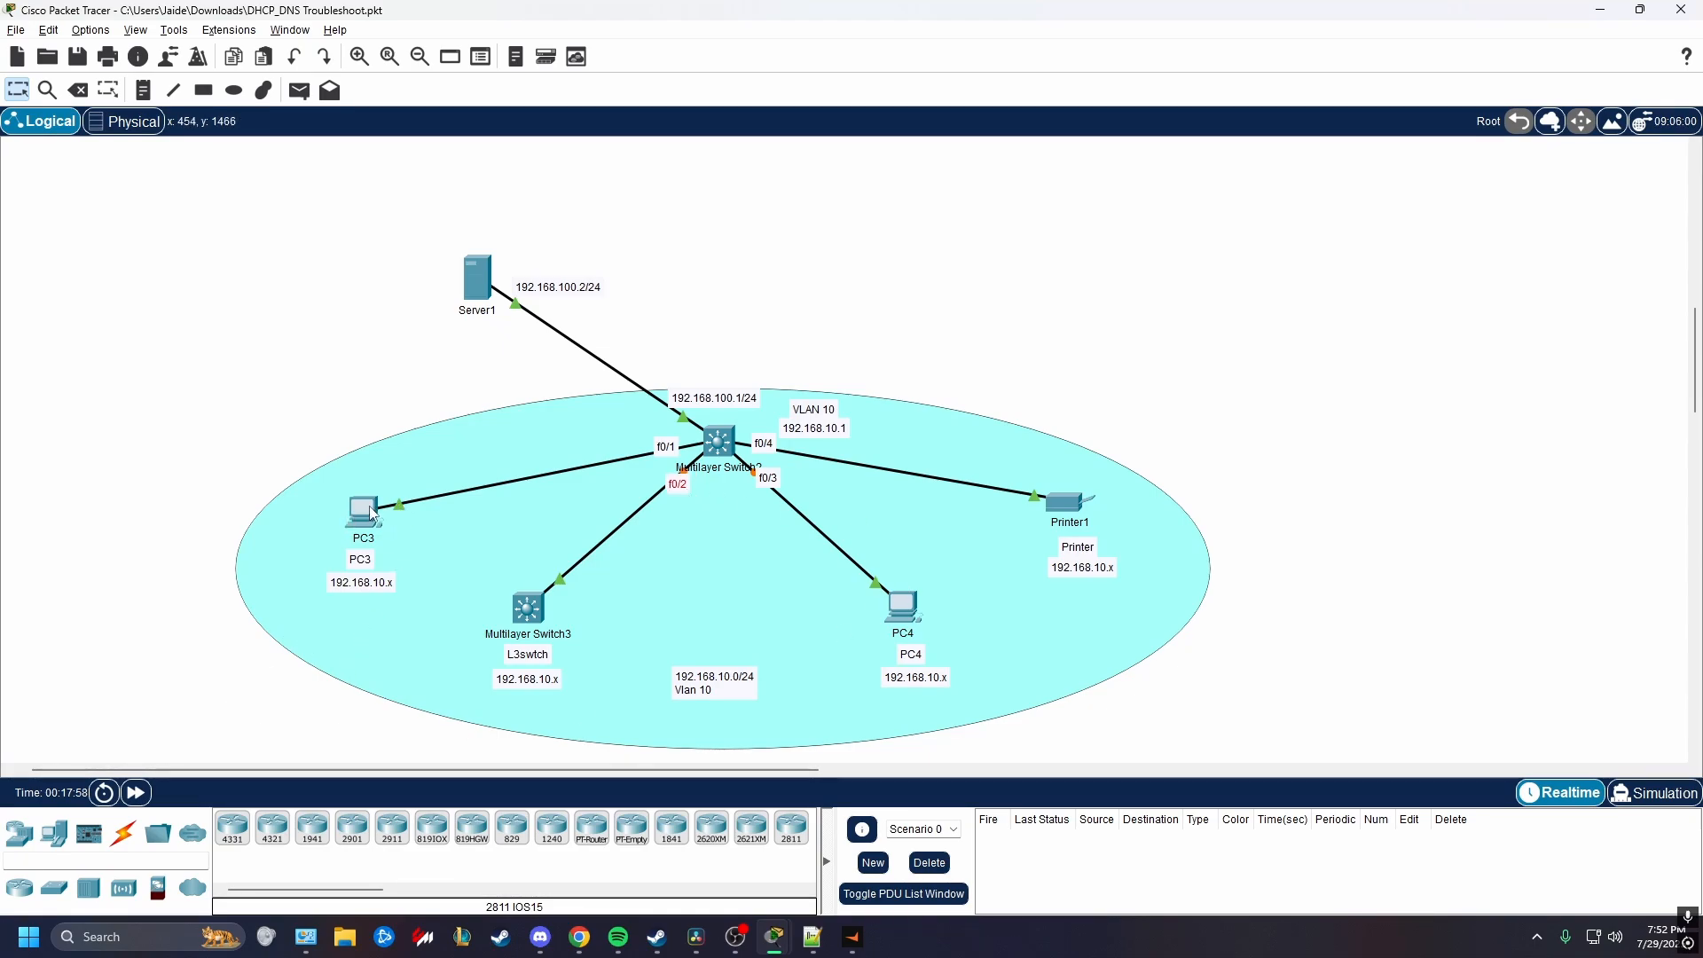
Check which ports the links occupy on PC3 and Multilayer Switch3 by detaching and reattaching them.
mouse_move(372, 513)
click(396, 504)
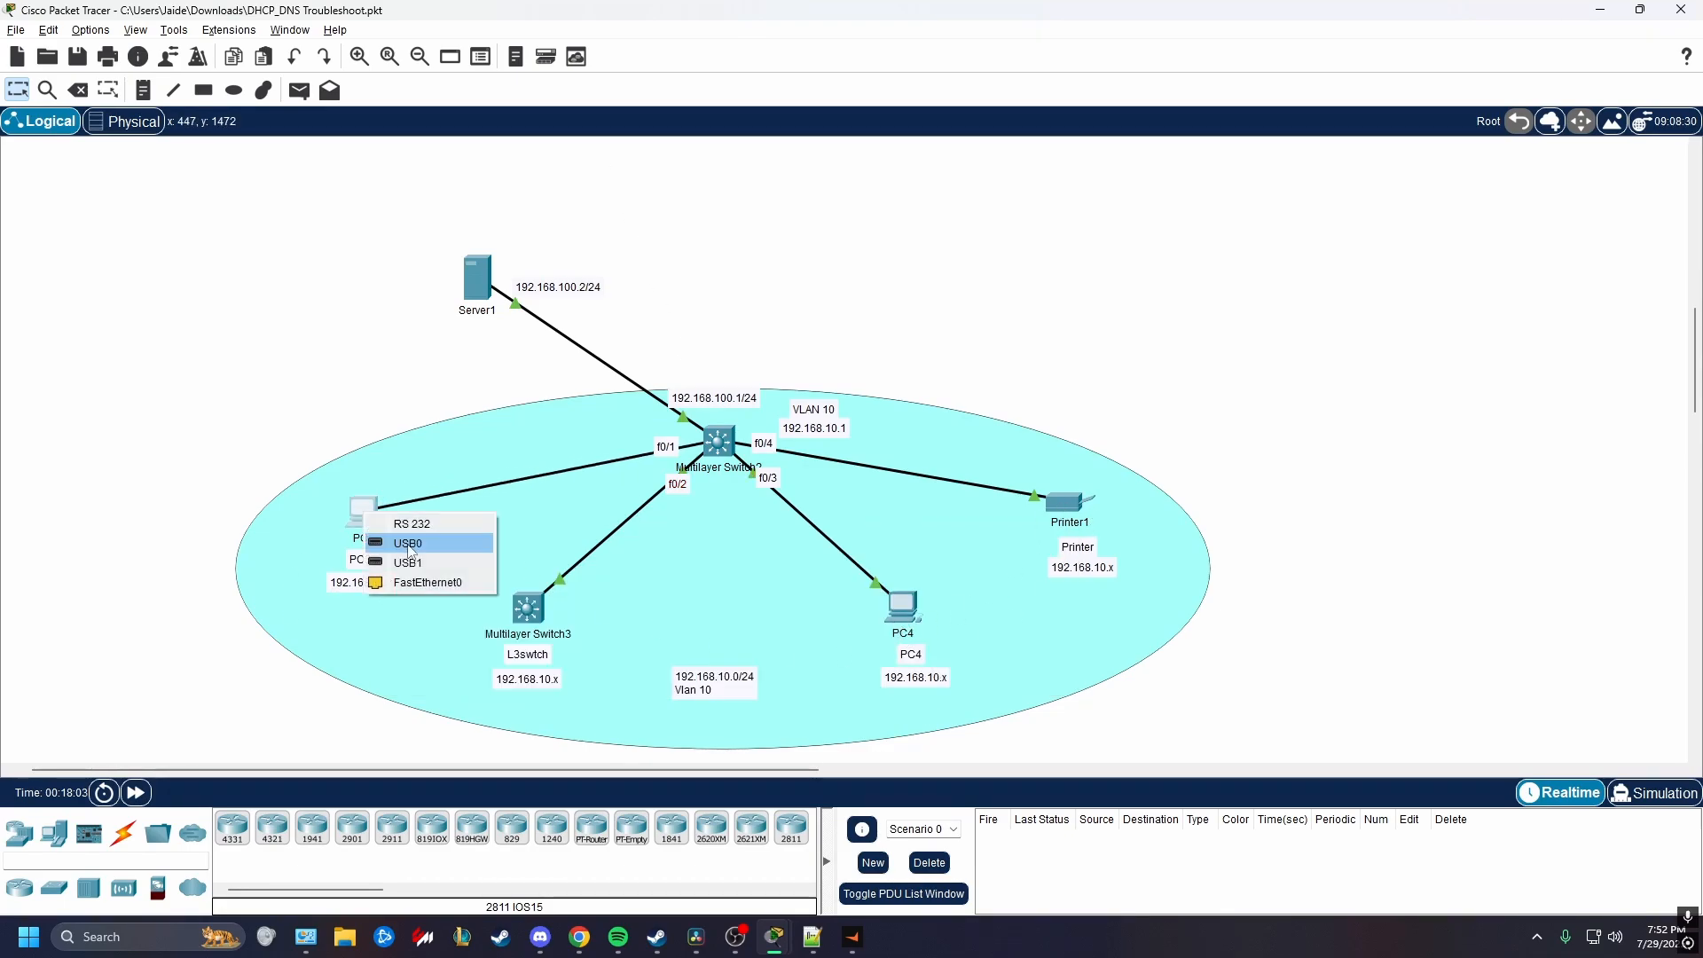
click(448, 590)
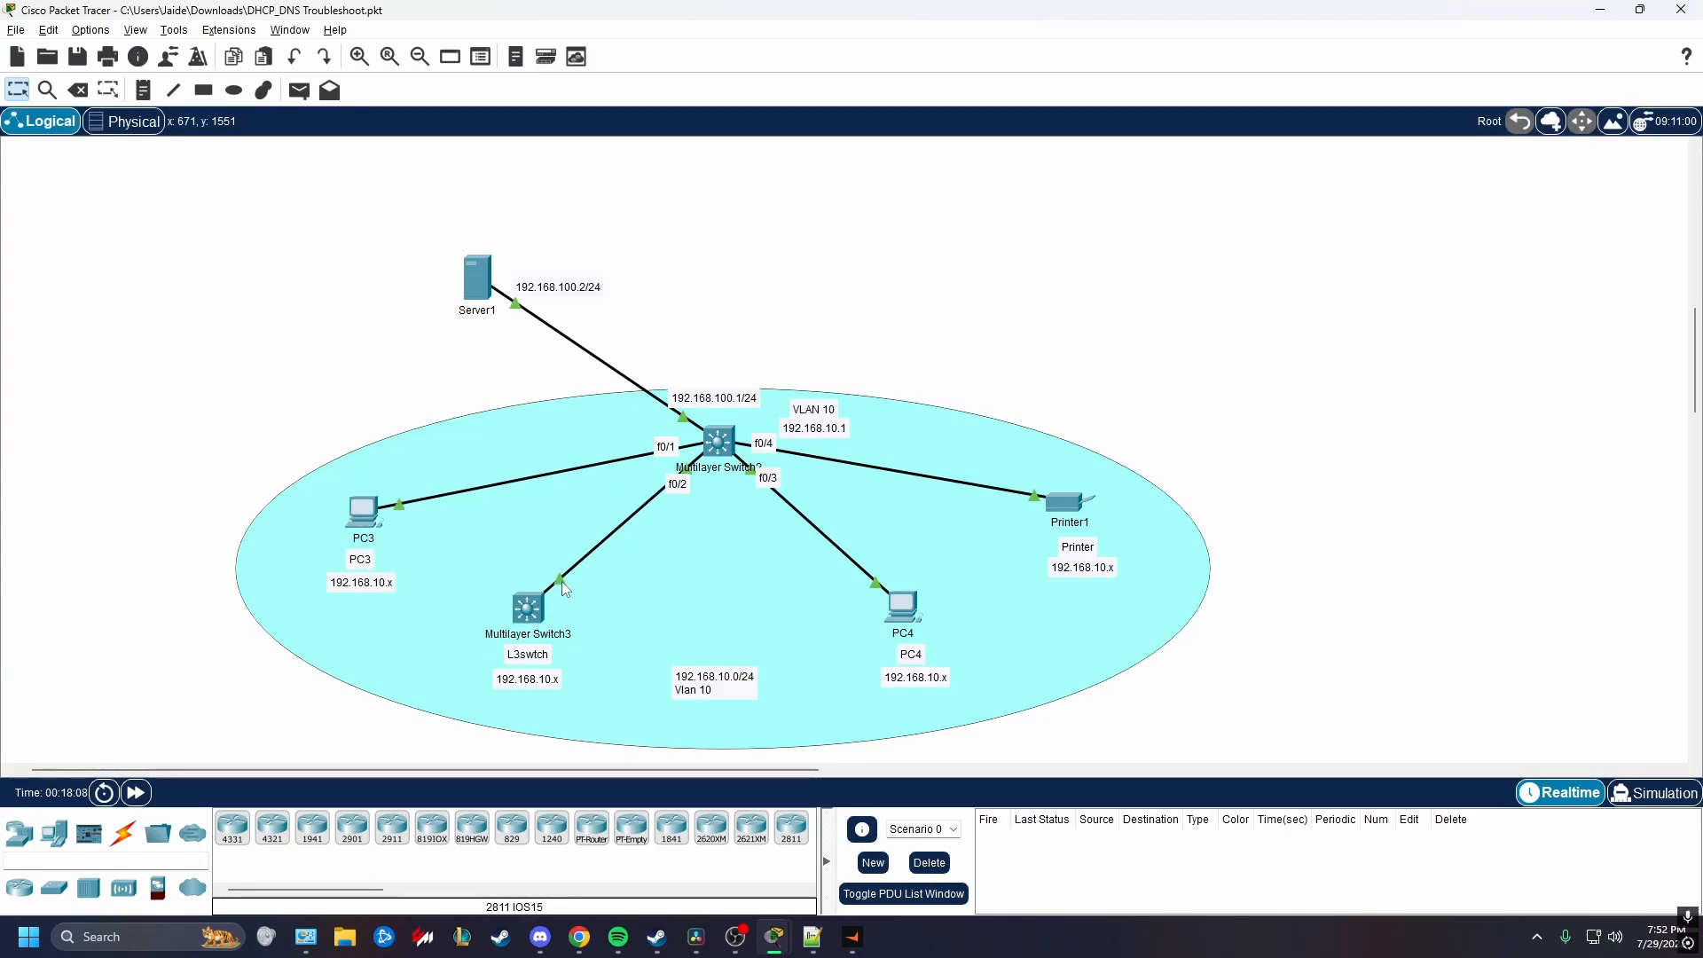
click(535, 606)
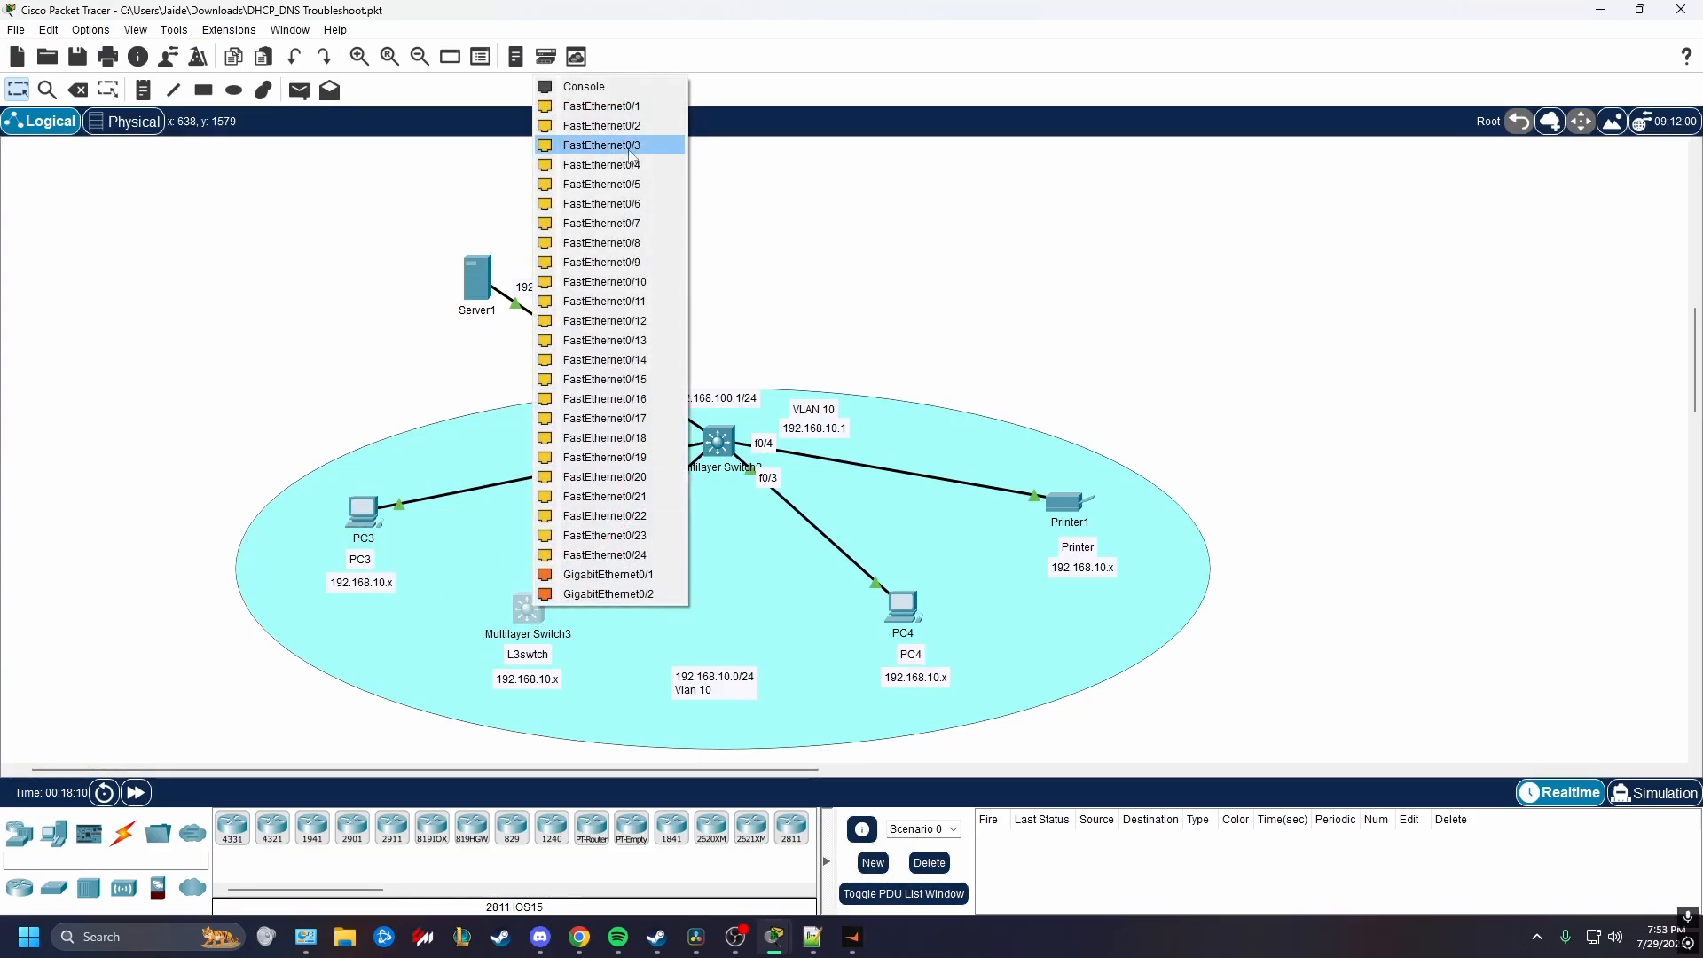
click(621, 125)
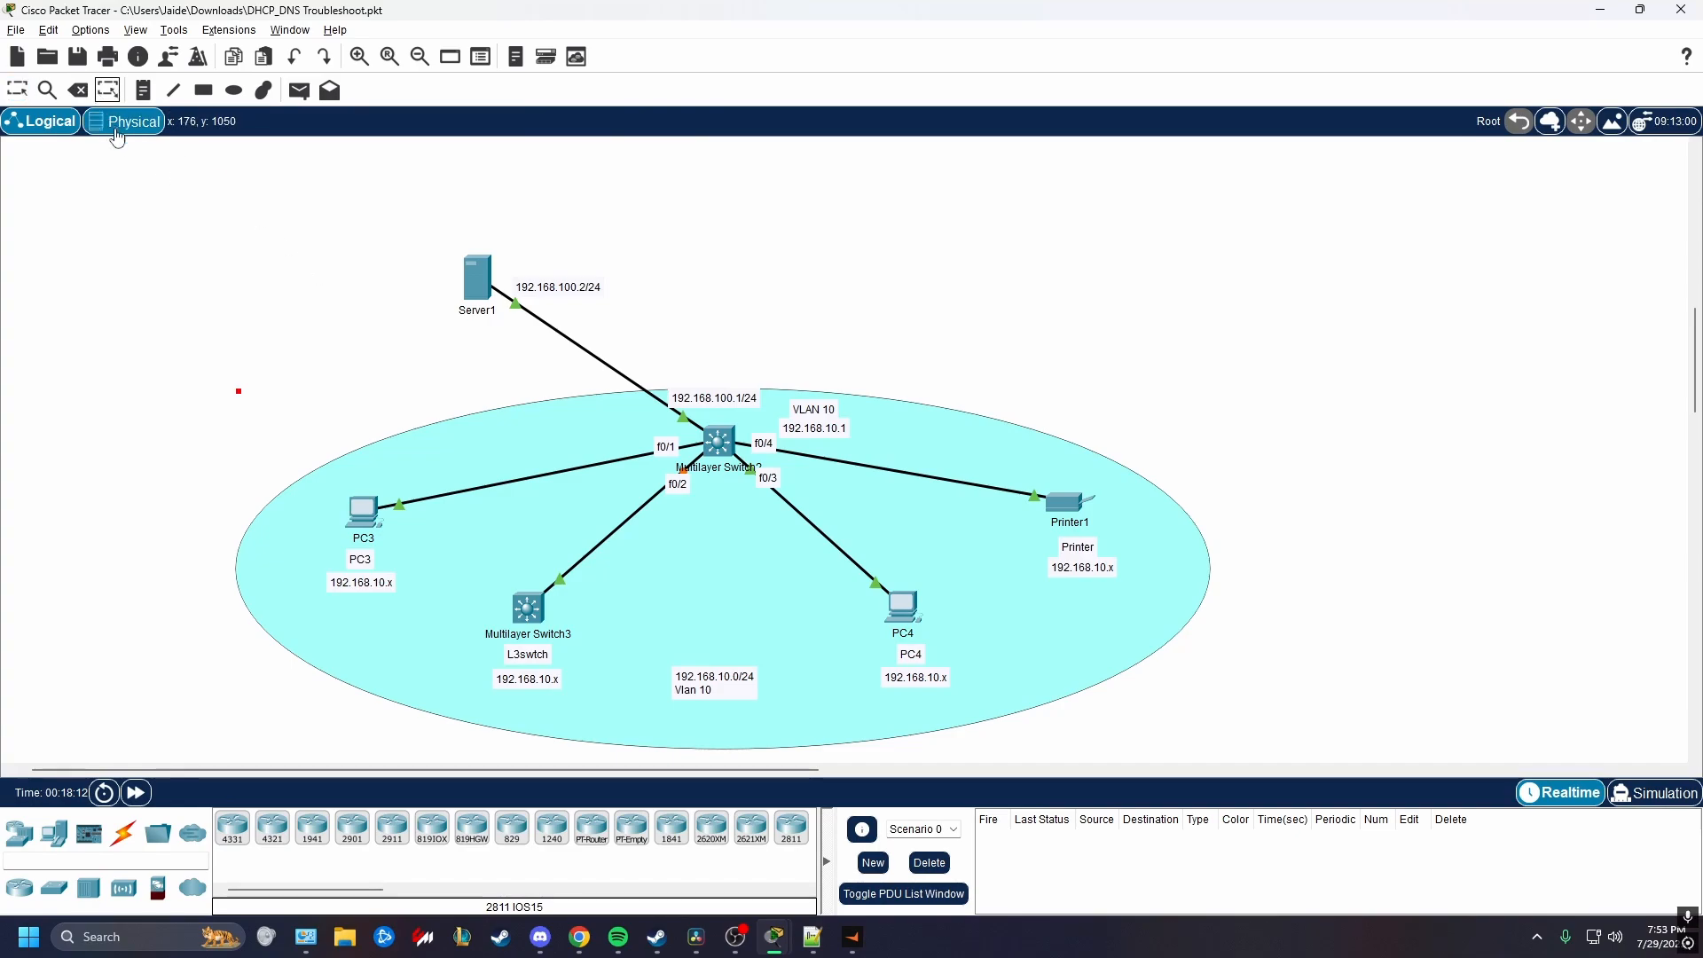
Add a note reading f0/1 at Multilayer Switch3's end of its link and position it beside the link.
key(n)
click(546, 582)
text(f0/1)
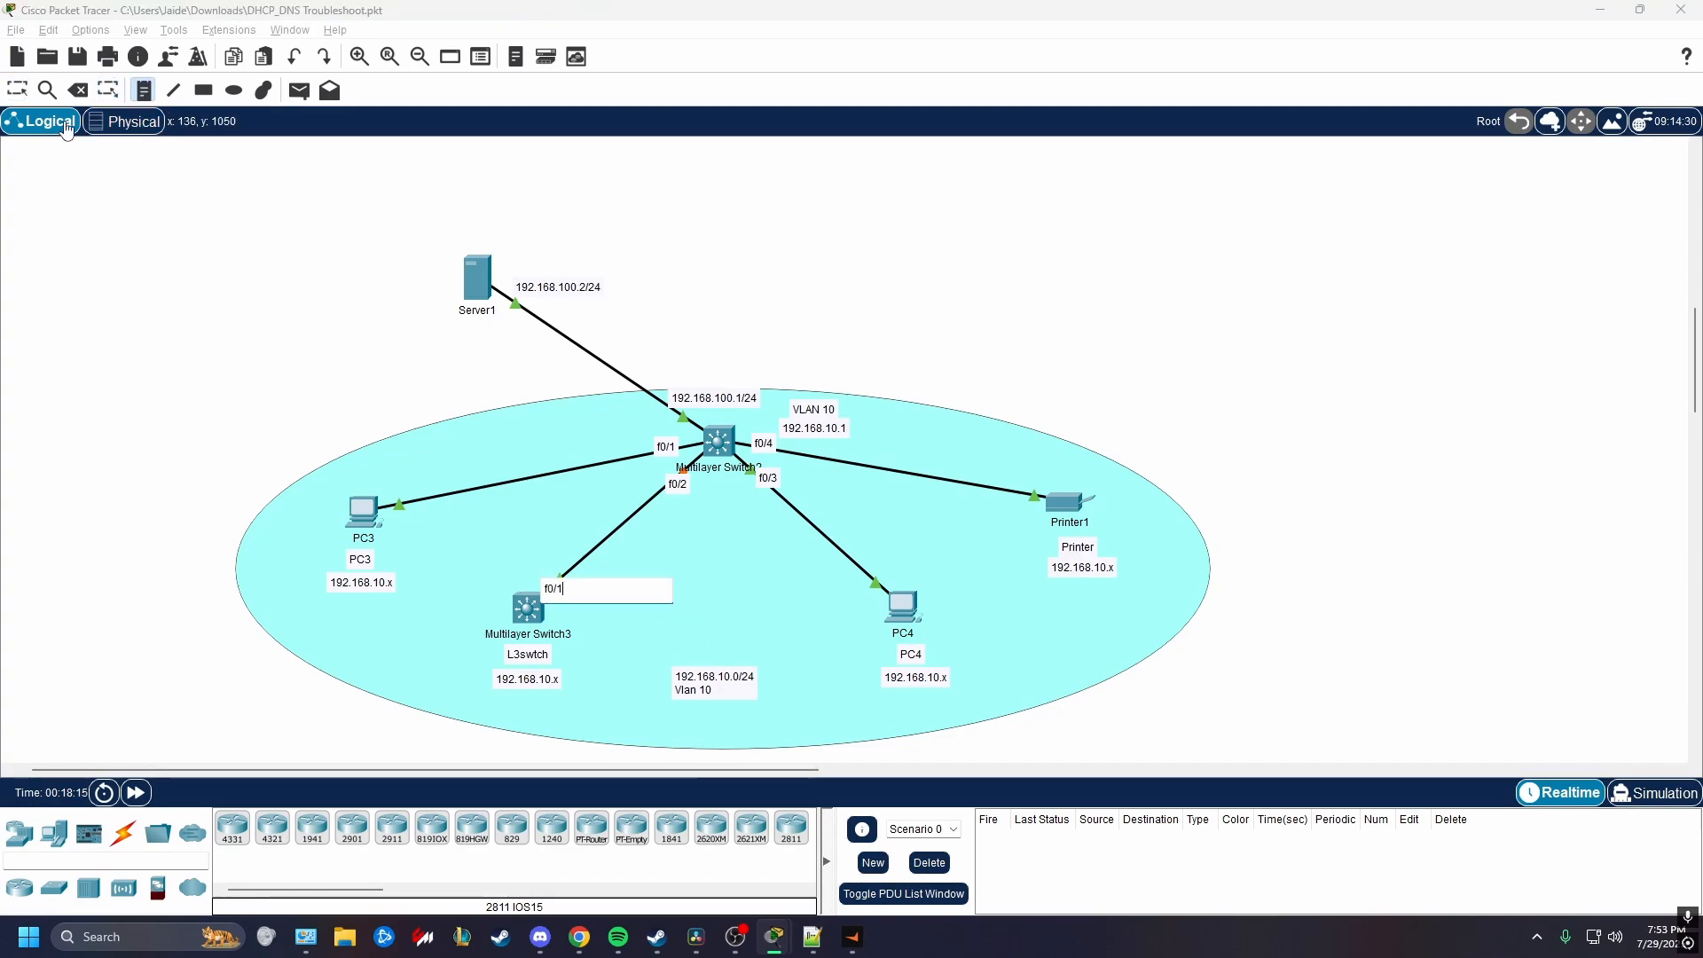
key(Escape)
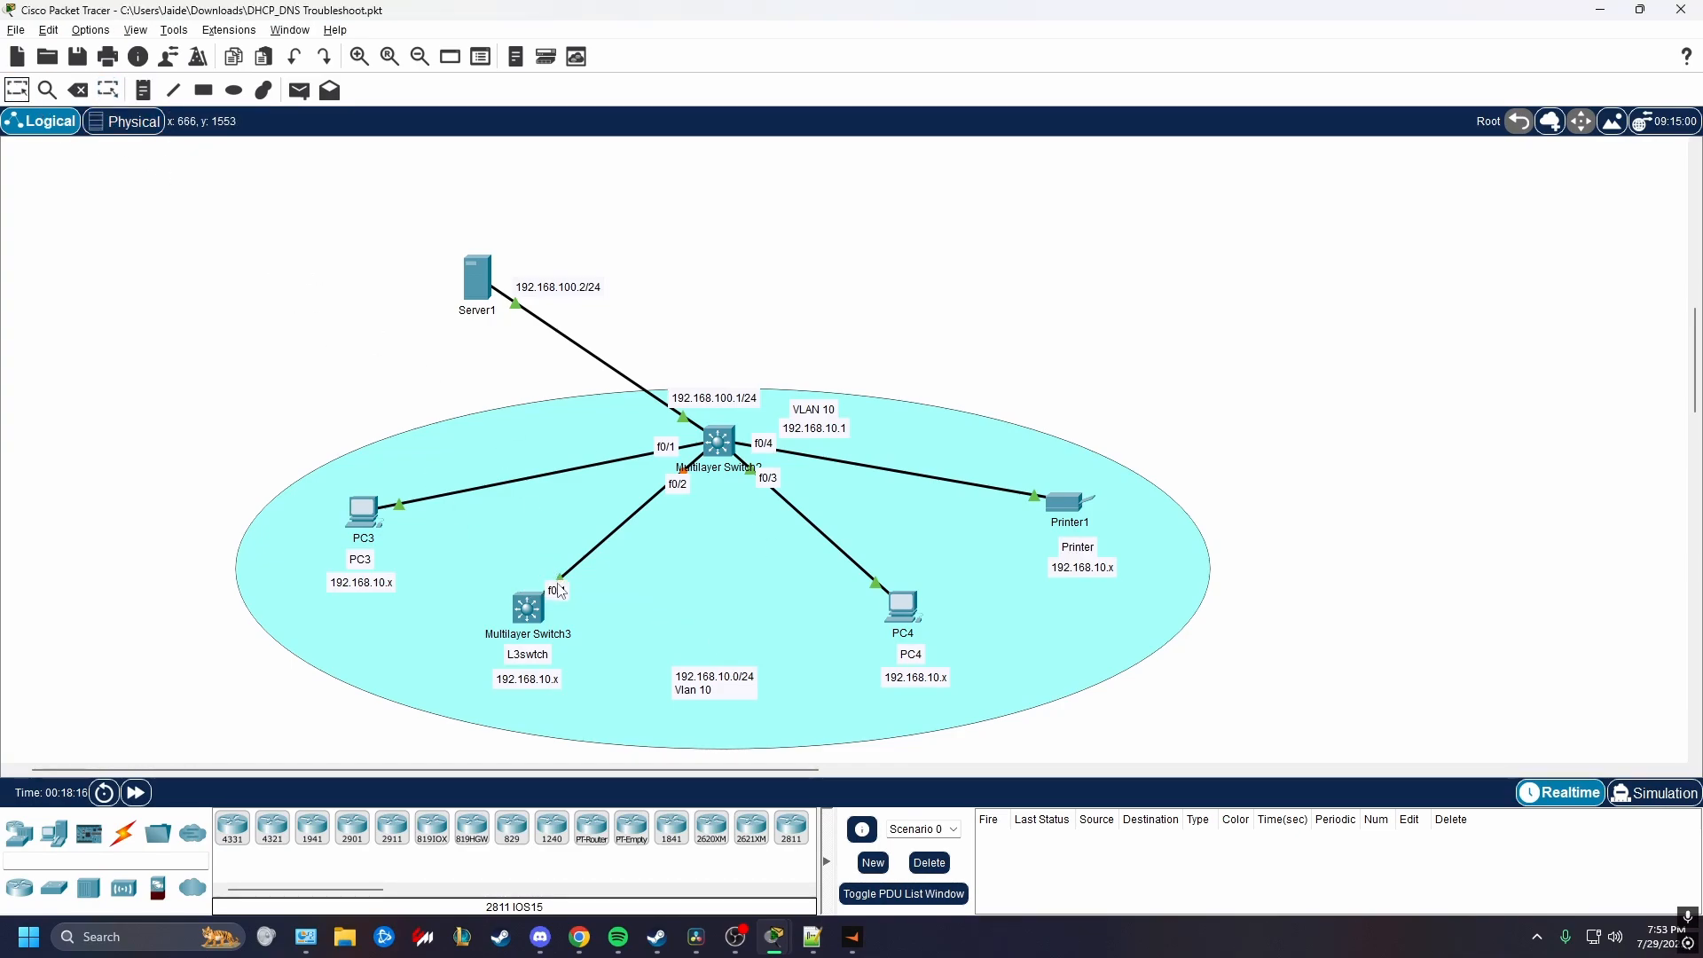
drag(582, 592, 585, 583)
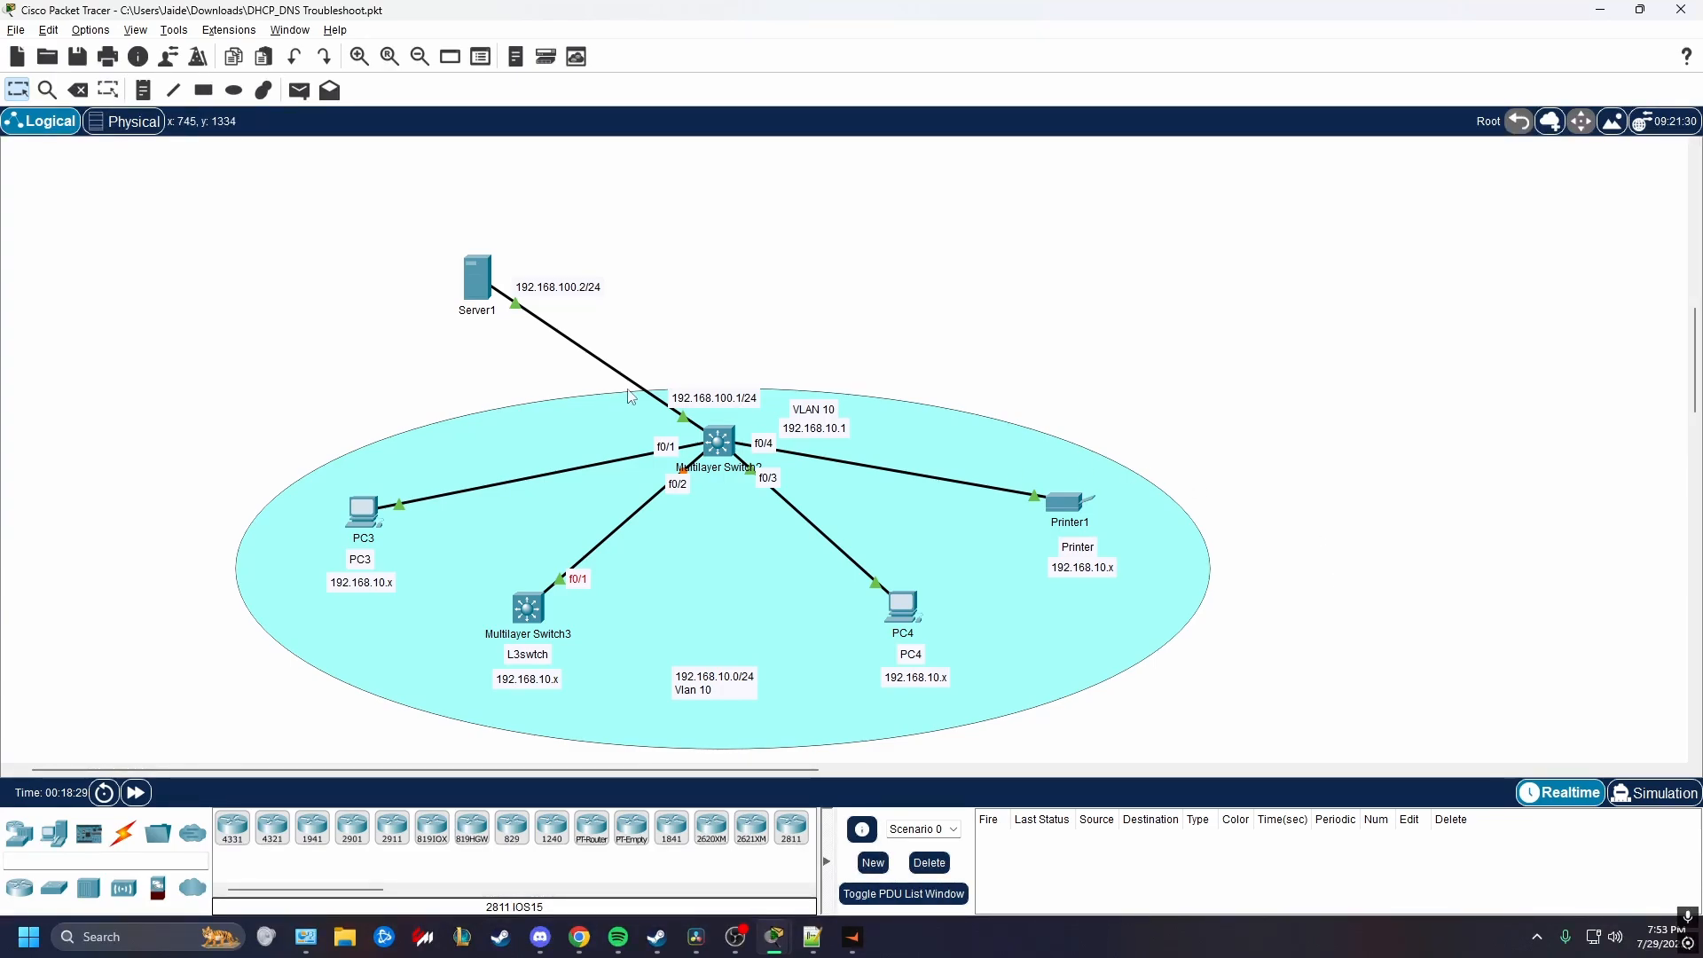
Open Server1's DHCP service settings and move its window clear of the topology.
click(479, 284)
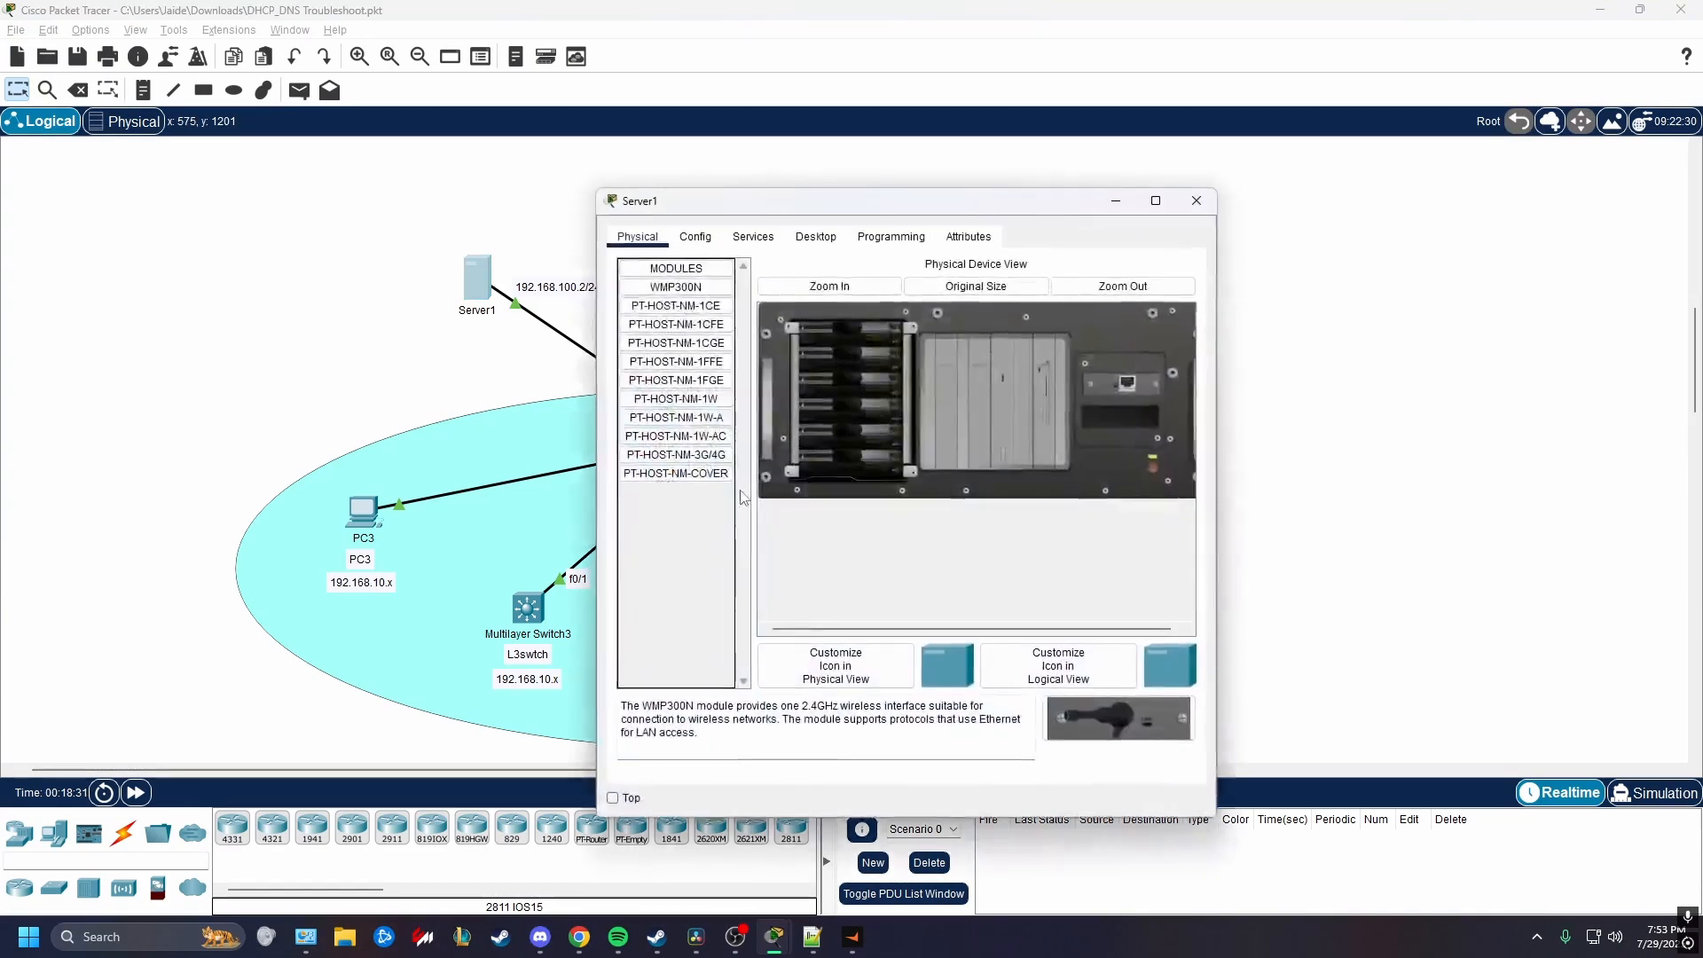
click(798, 238)
click(891, 236)
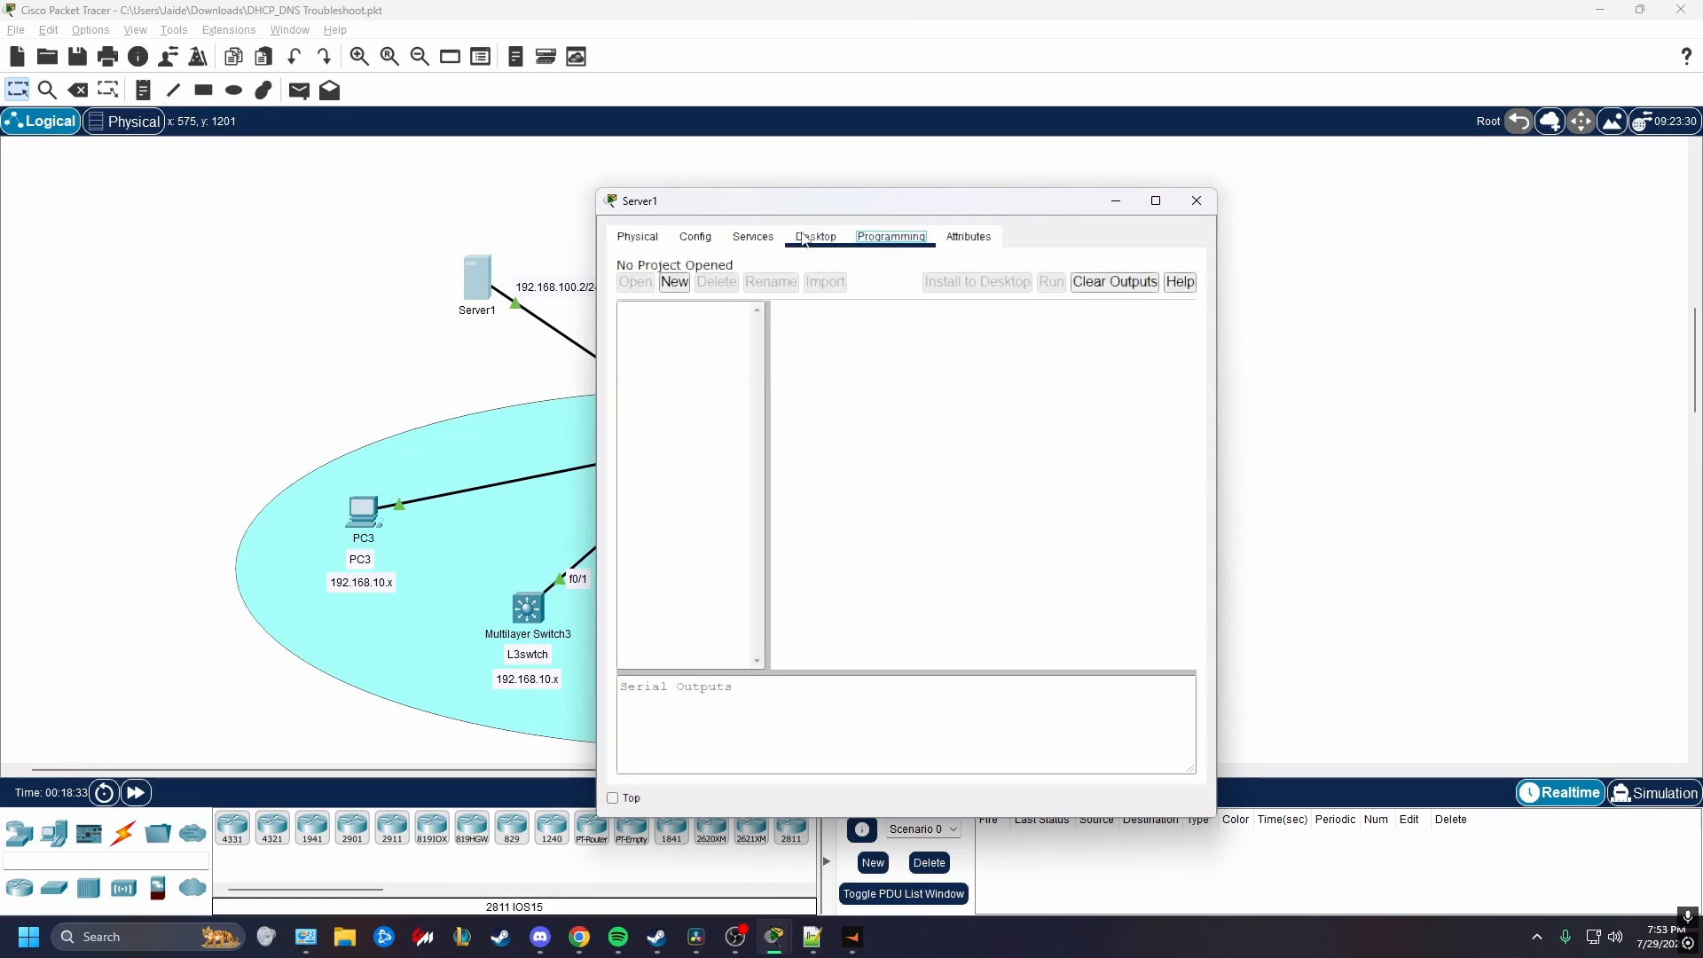
click(753, 236)
drag(843, 207, 1186, 177)
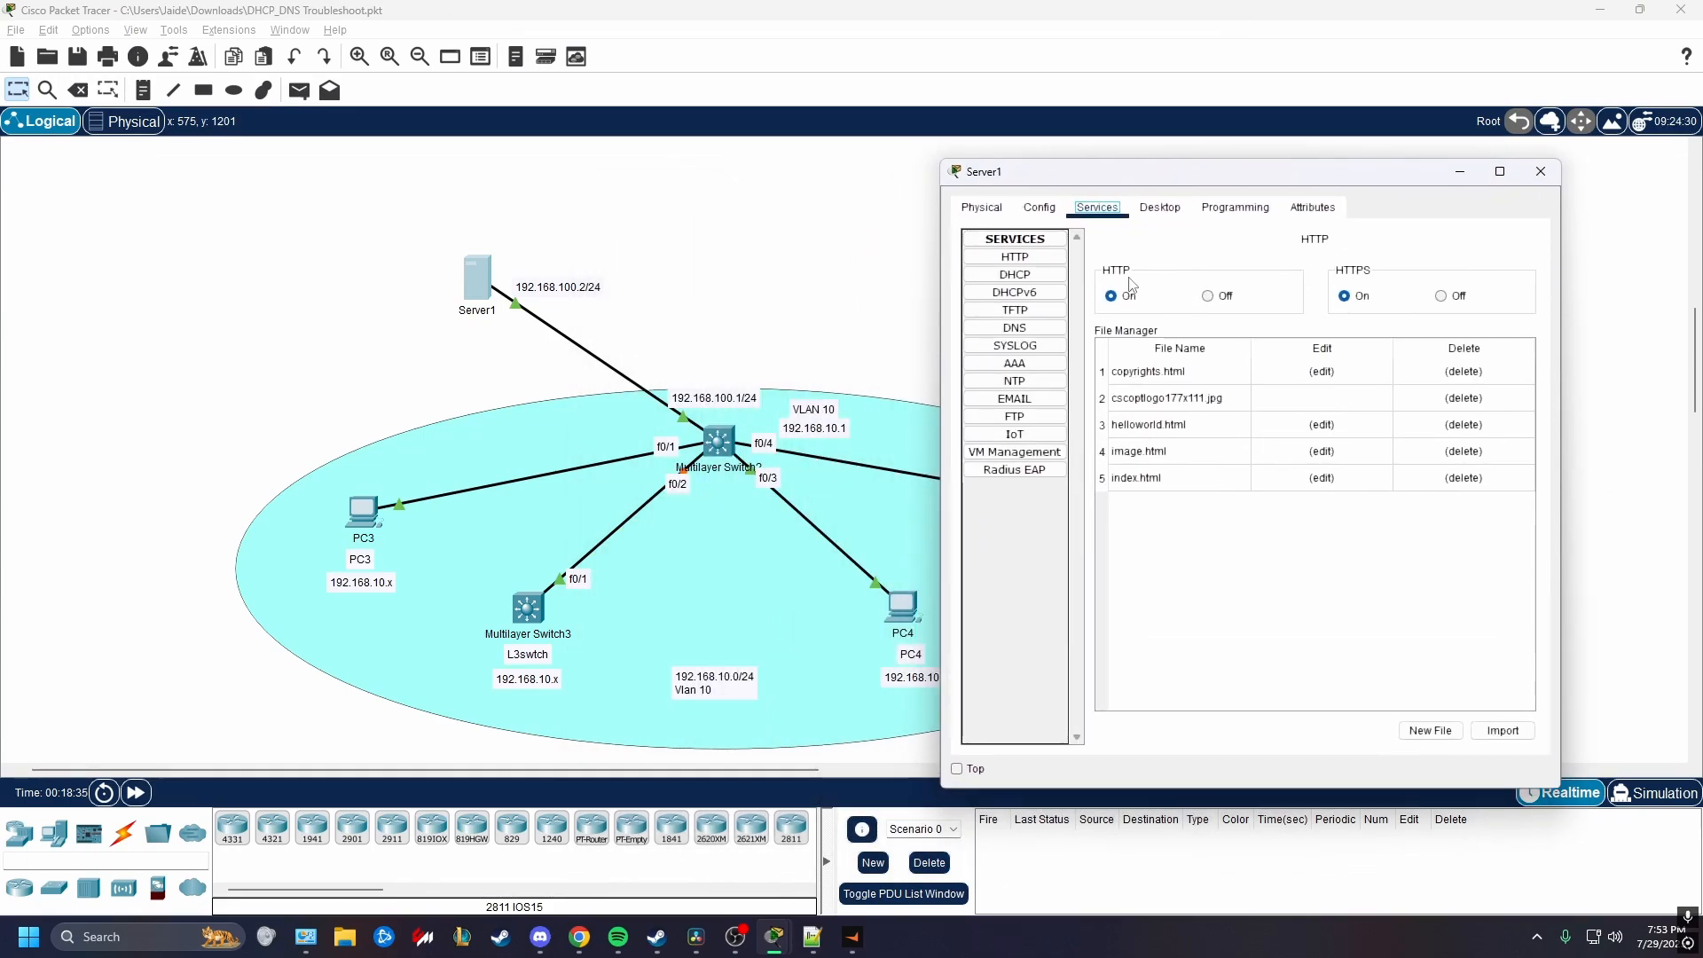
click(1015, 275)
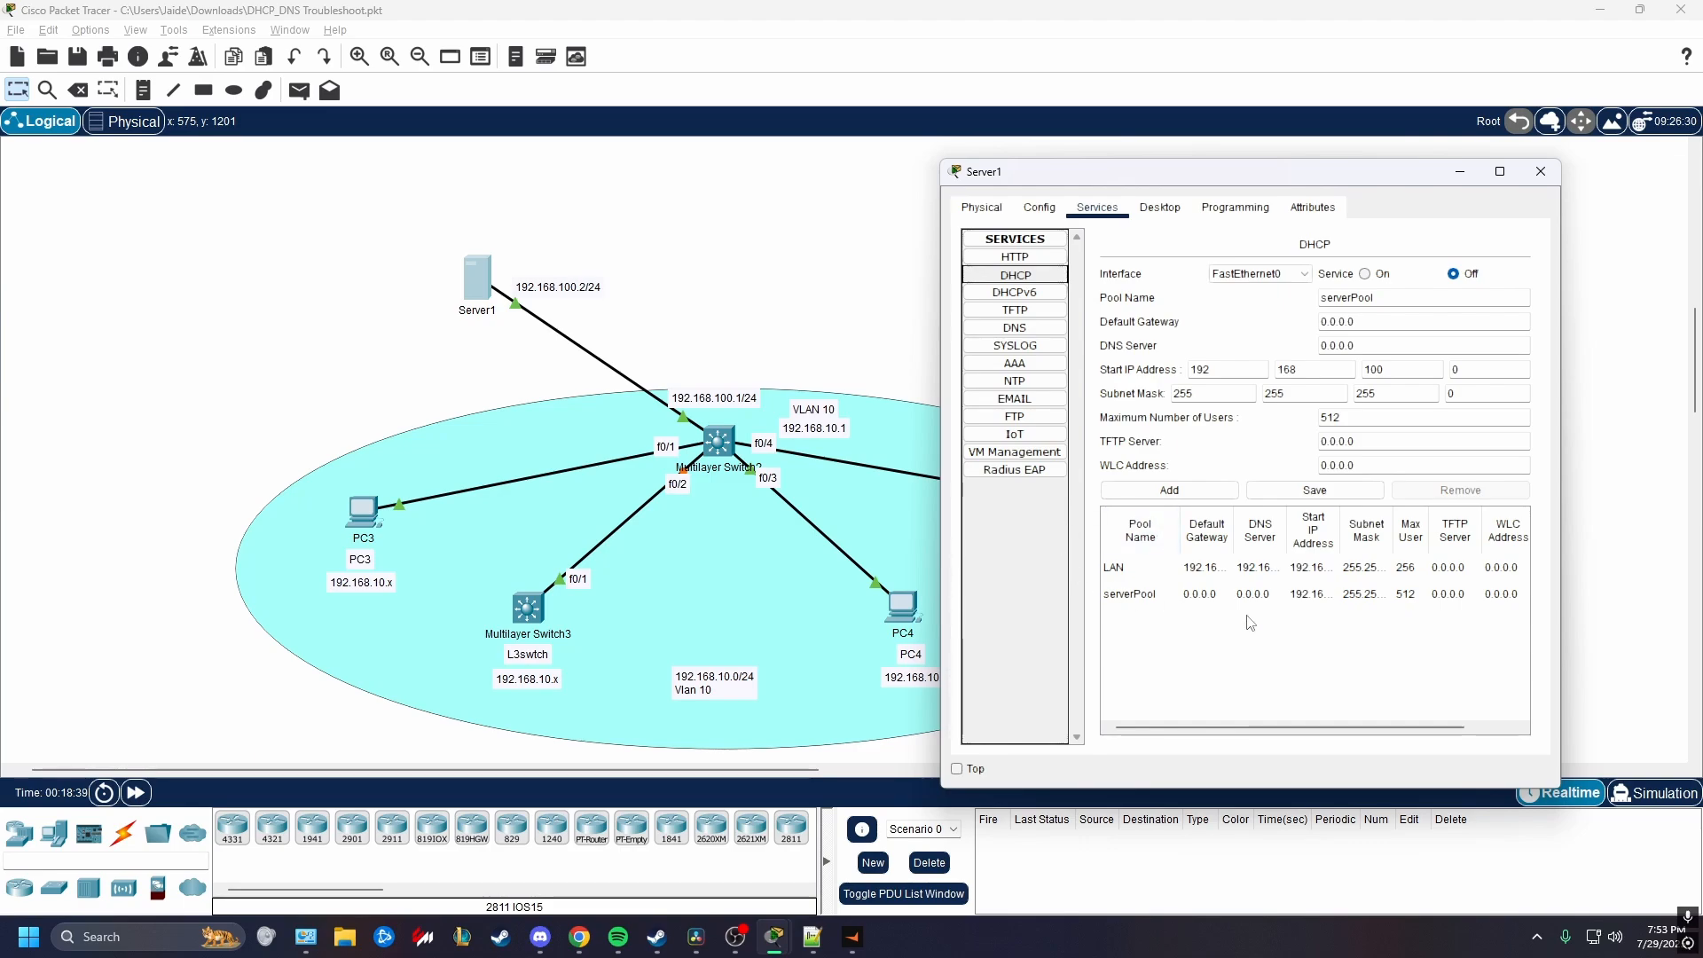
Review the LAN and serverPool DHCP pools on Server1 and turn the DHCP service on for FastEthernet0.
click(1138, 572)
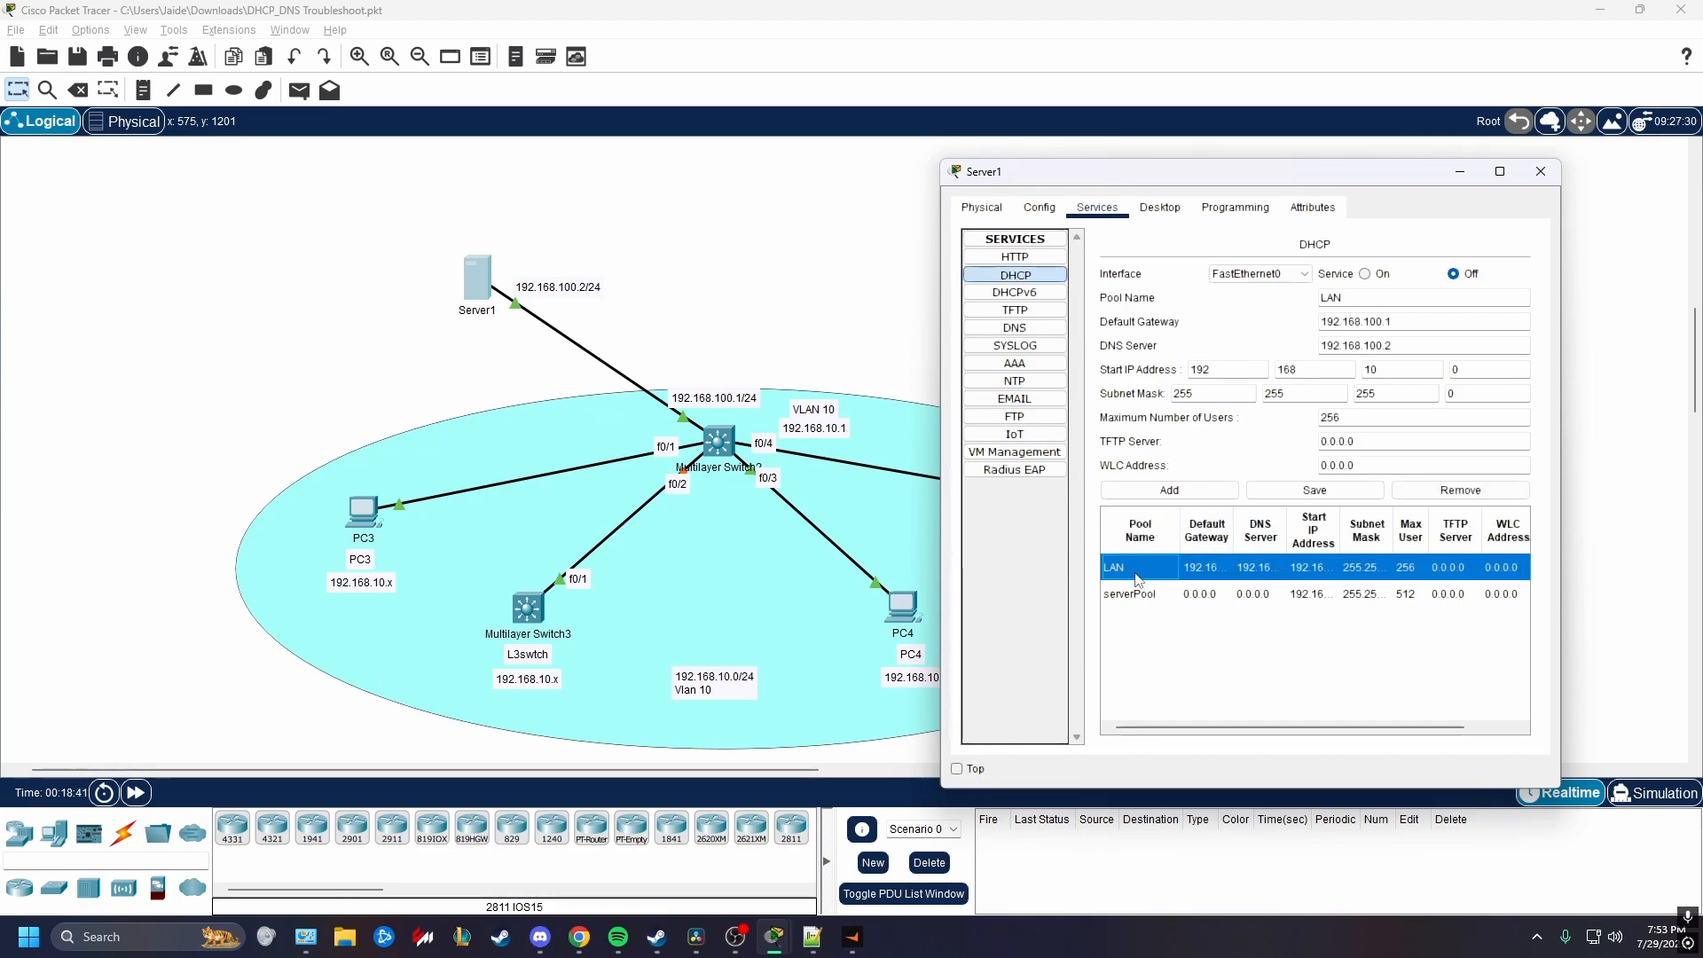
click(1146, 593)
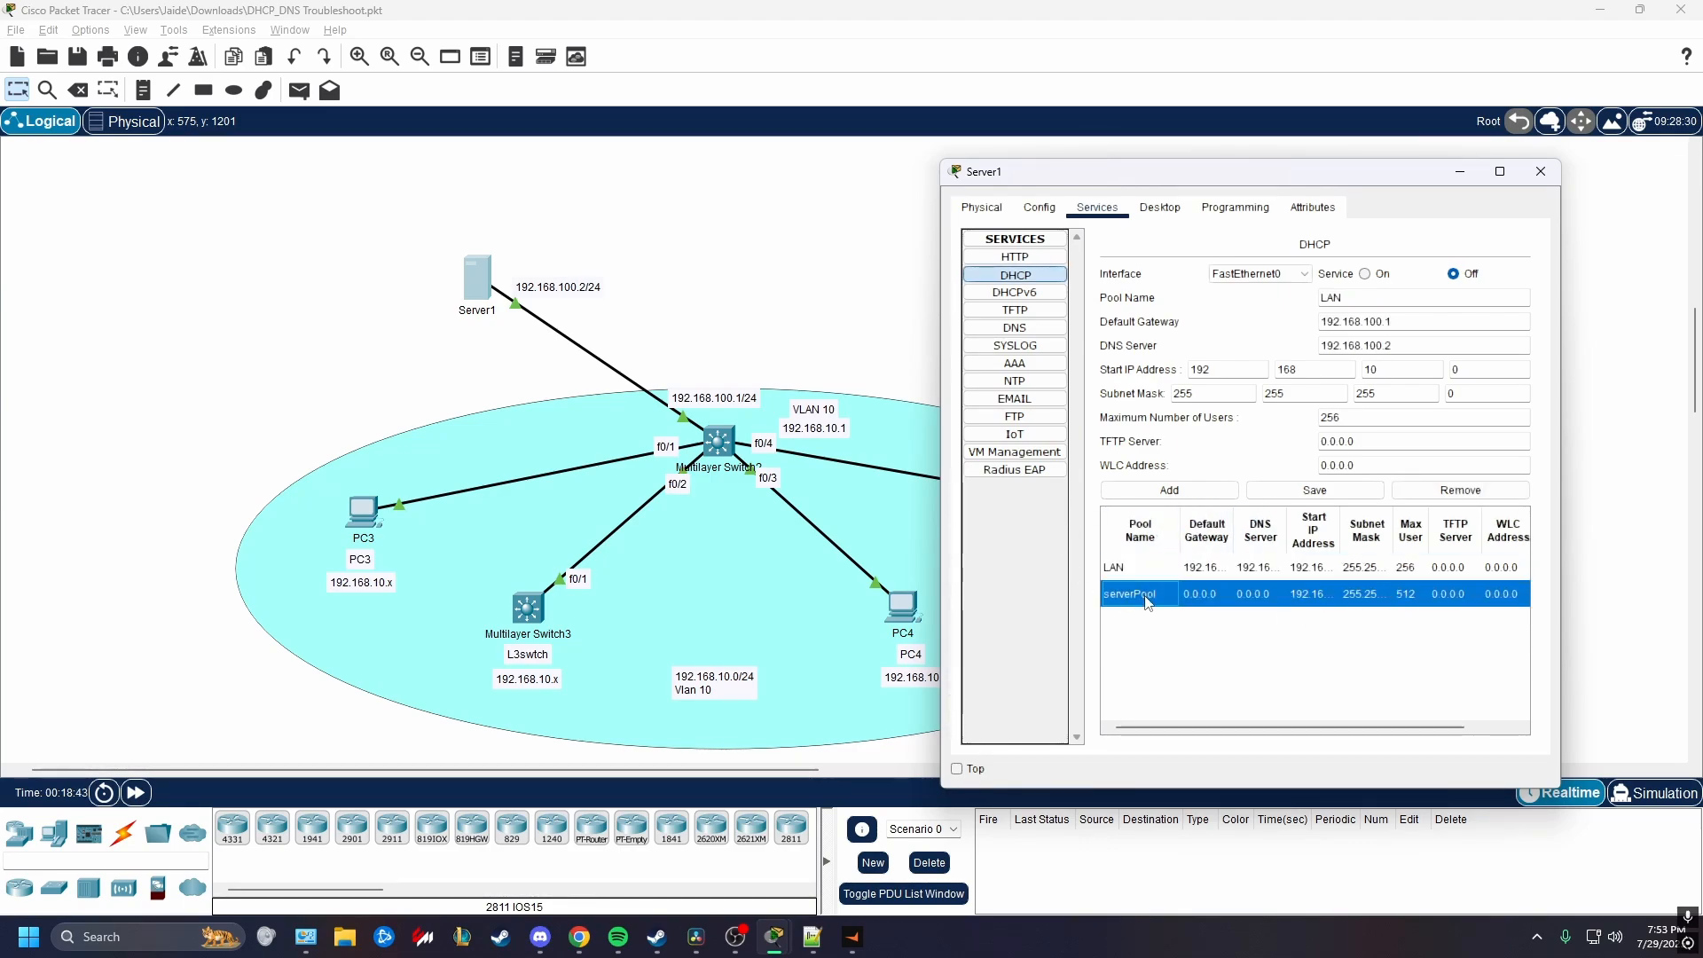
click(1139, 572)
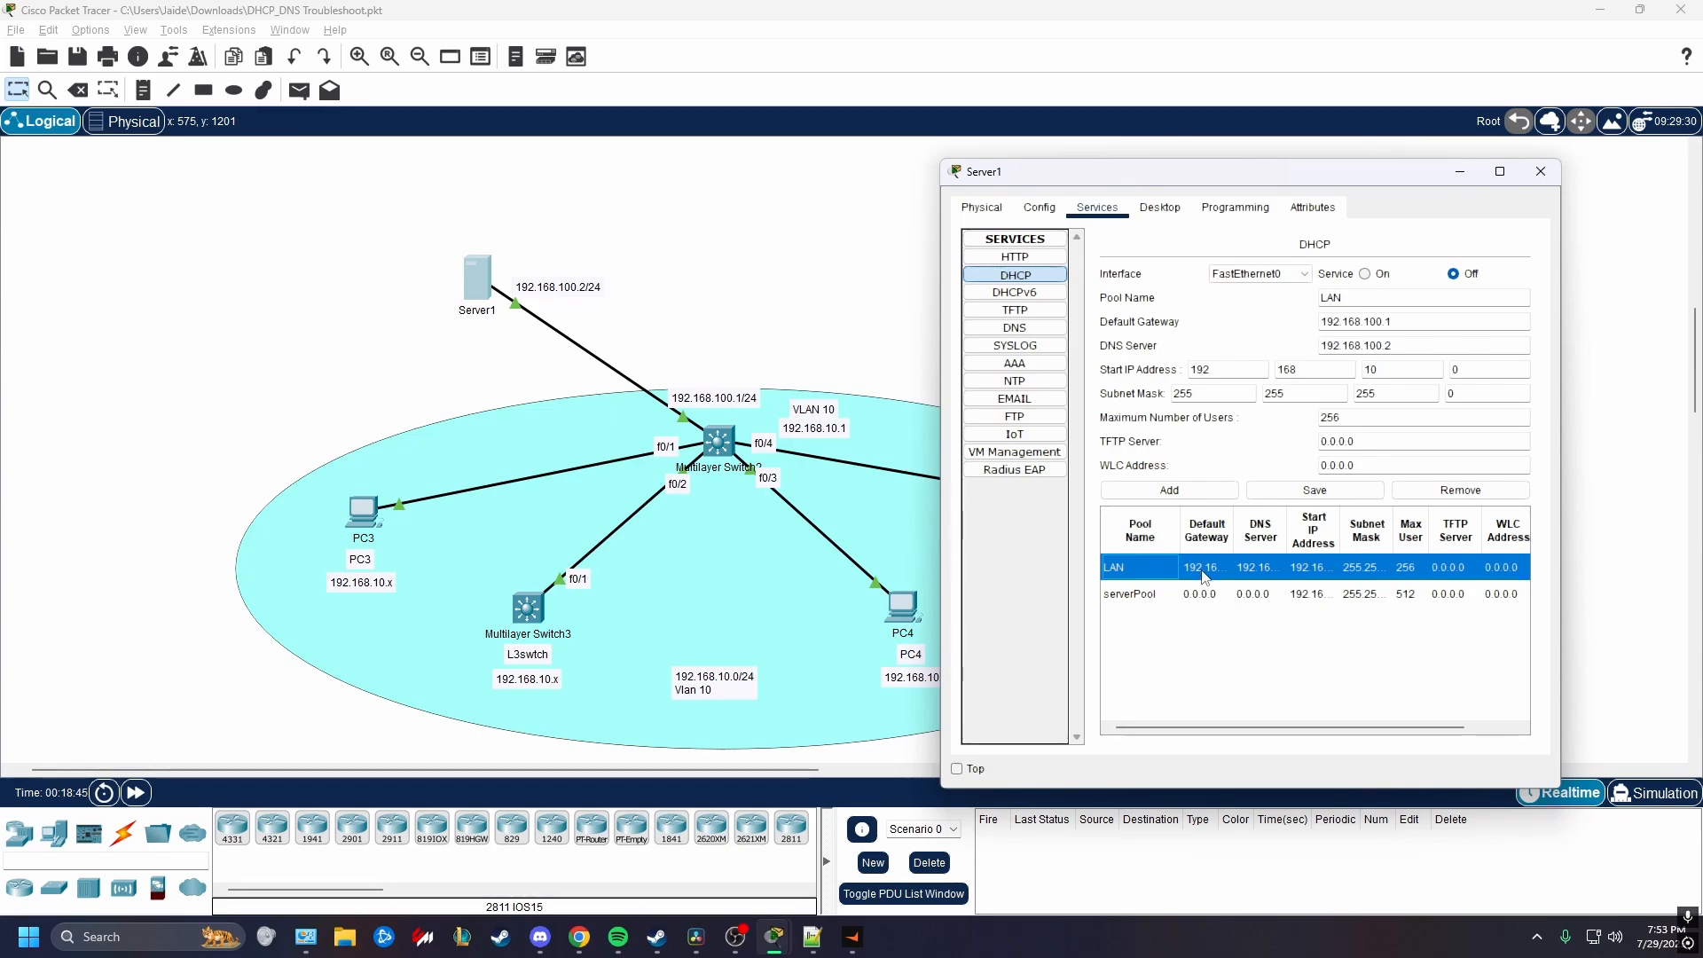
click(1374, 274)
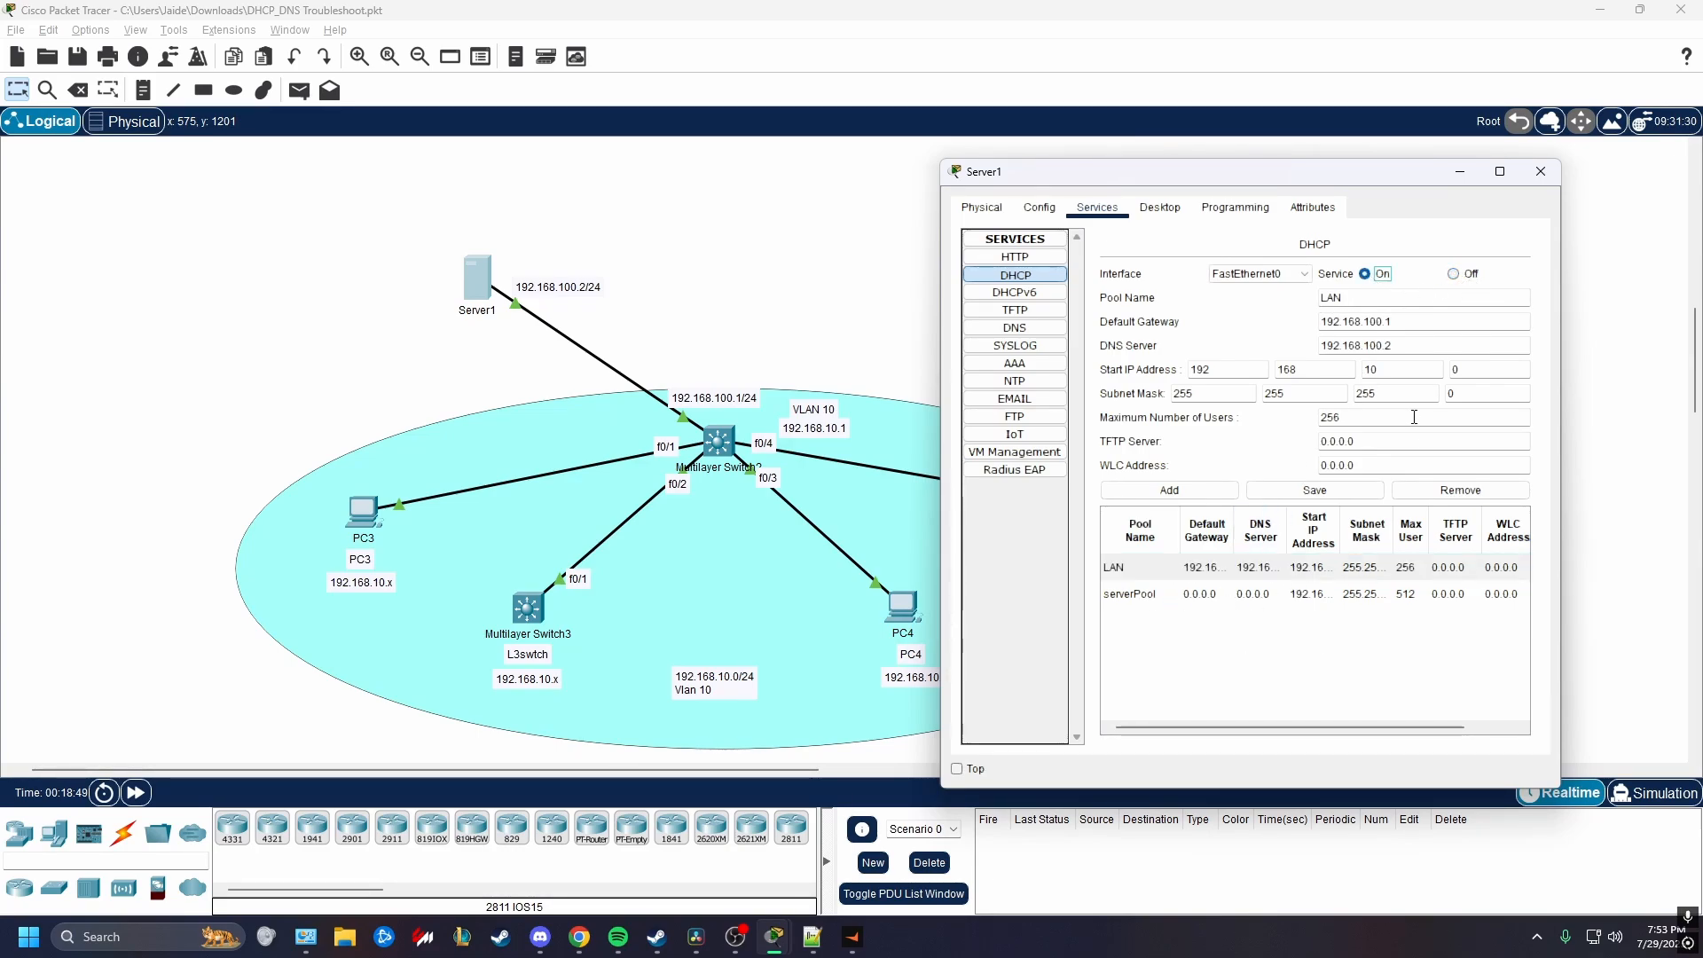
Nudge the 192.168.100.1/24 note and add a note reading f0/5 at Multilayer Switch2's end of the Server1 link.
double_click(1379, 321)
mouse_move(713, 401)
mouse_down()
mouse_move(711, 418)
mouse_move(708, 399)
mouse_up()
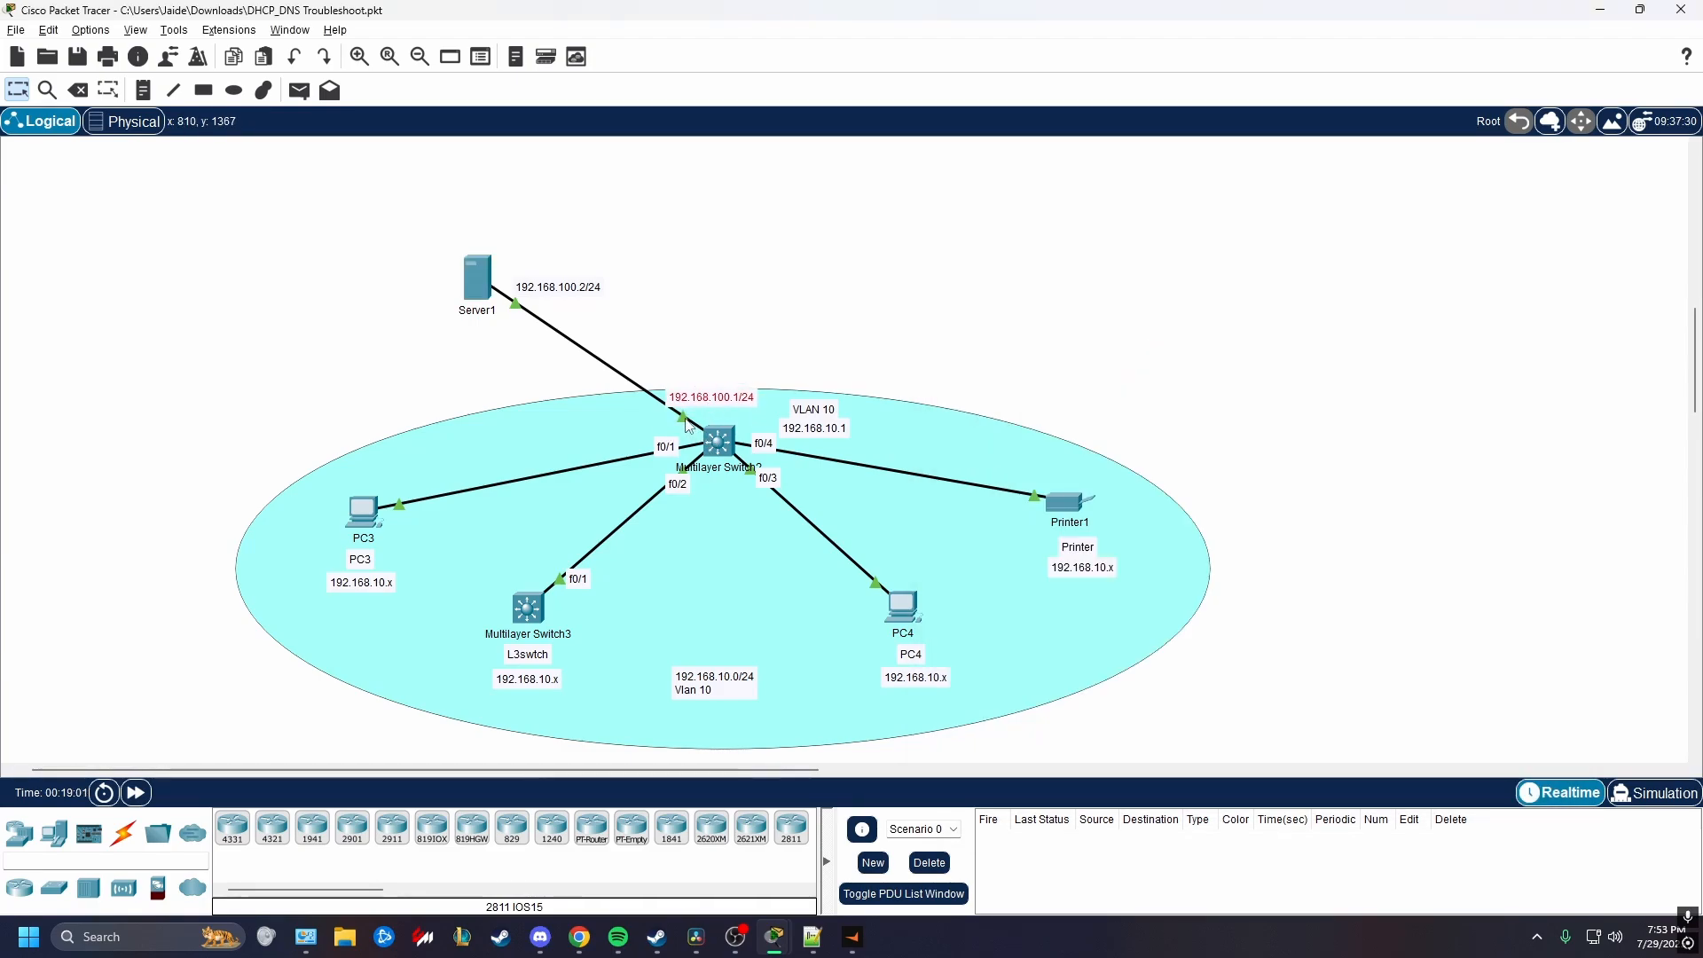
click(685, 419)
click(709, 436)
click(740, 468)
click(143, 89)
click(688, 414)
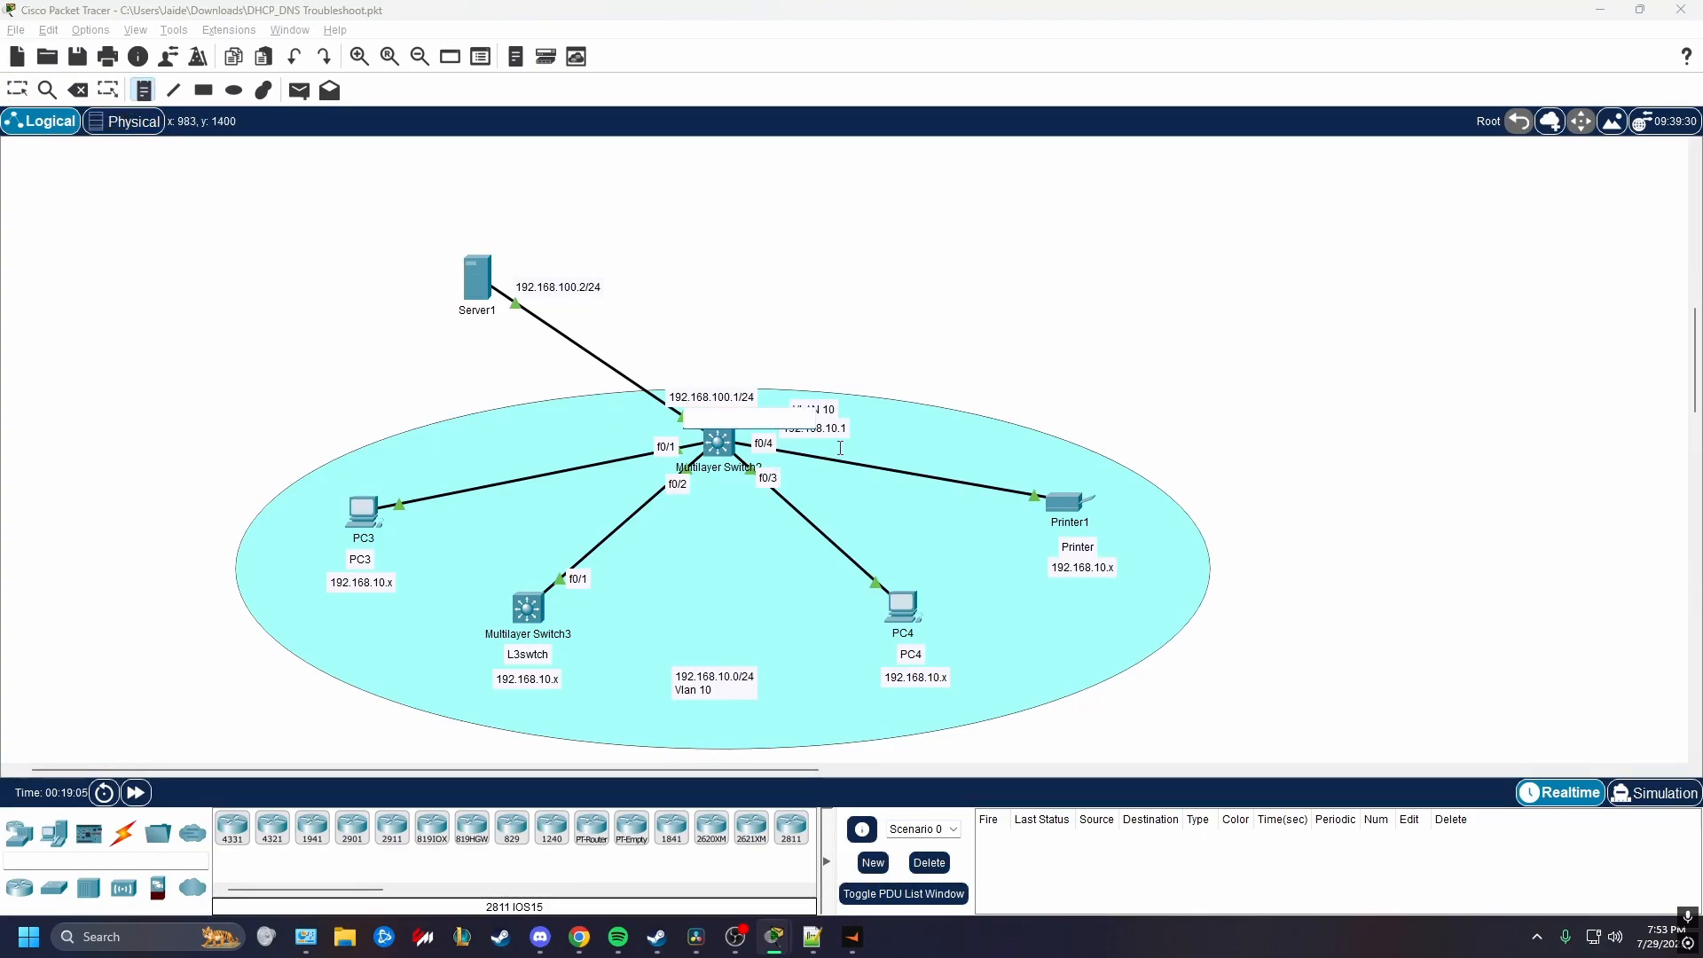
text(f0/5)
click(17, 89)
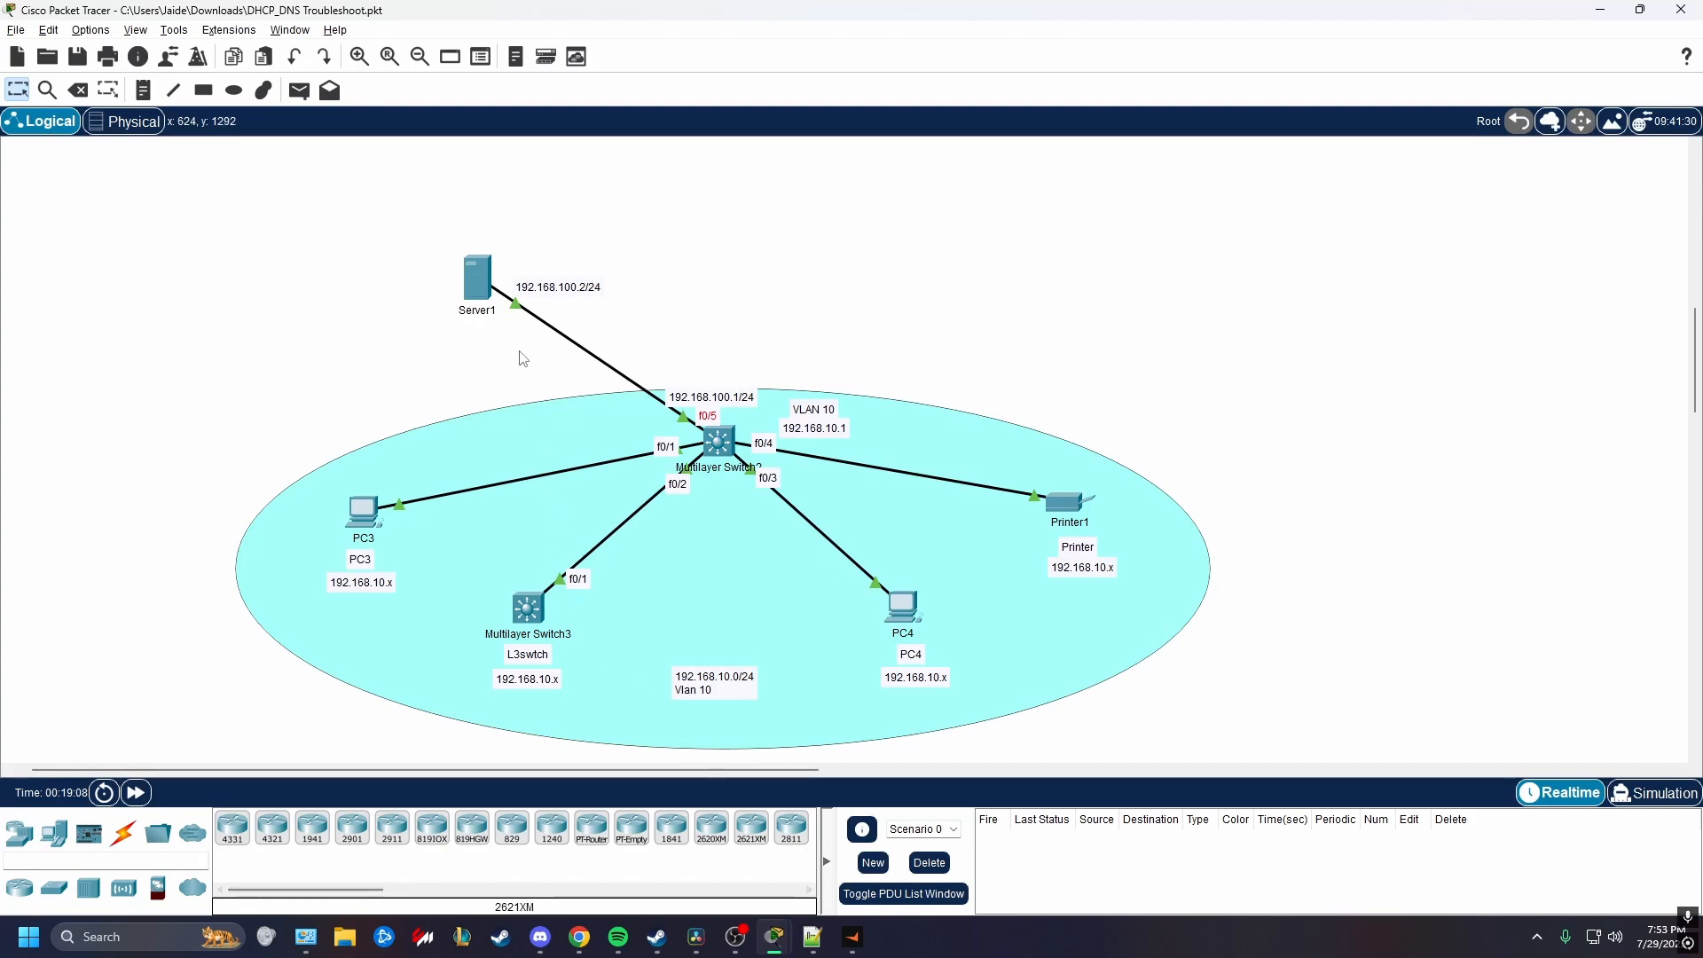
Set the start IP address of Server1's LAN DHCP pool to 192.168.10.2, save the pool and close Server1.
click(477, 277)
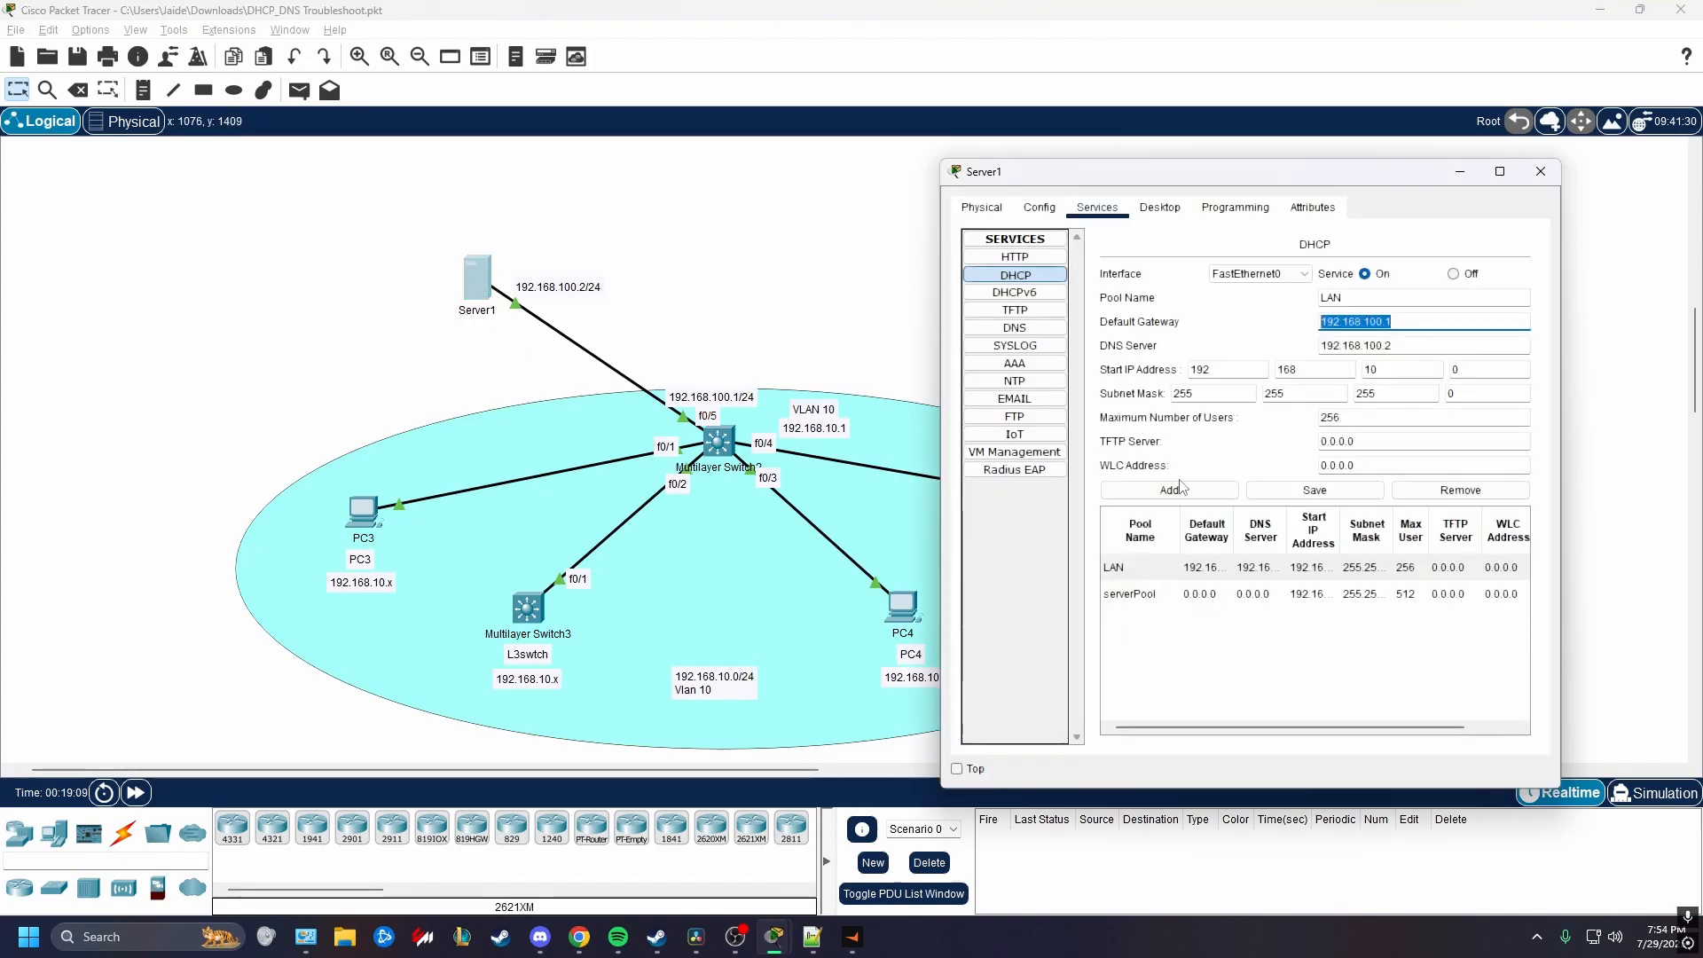
click(1413, 349)
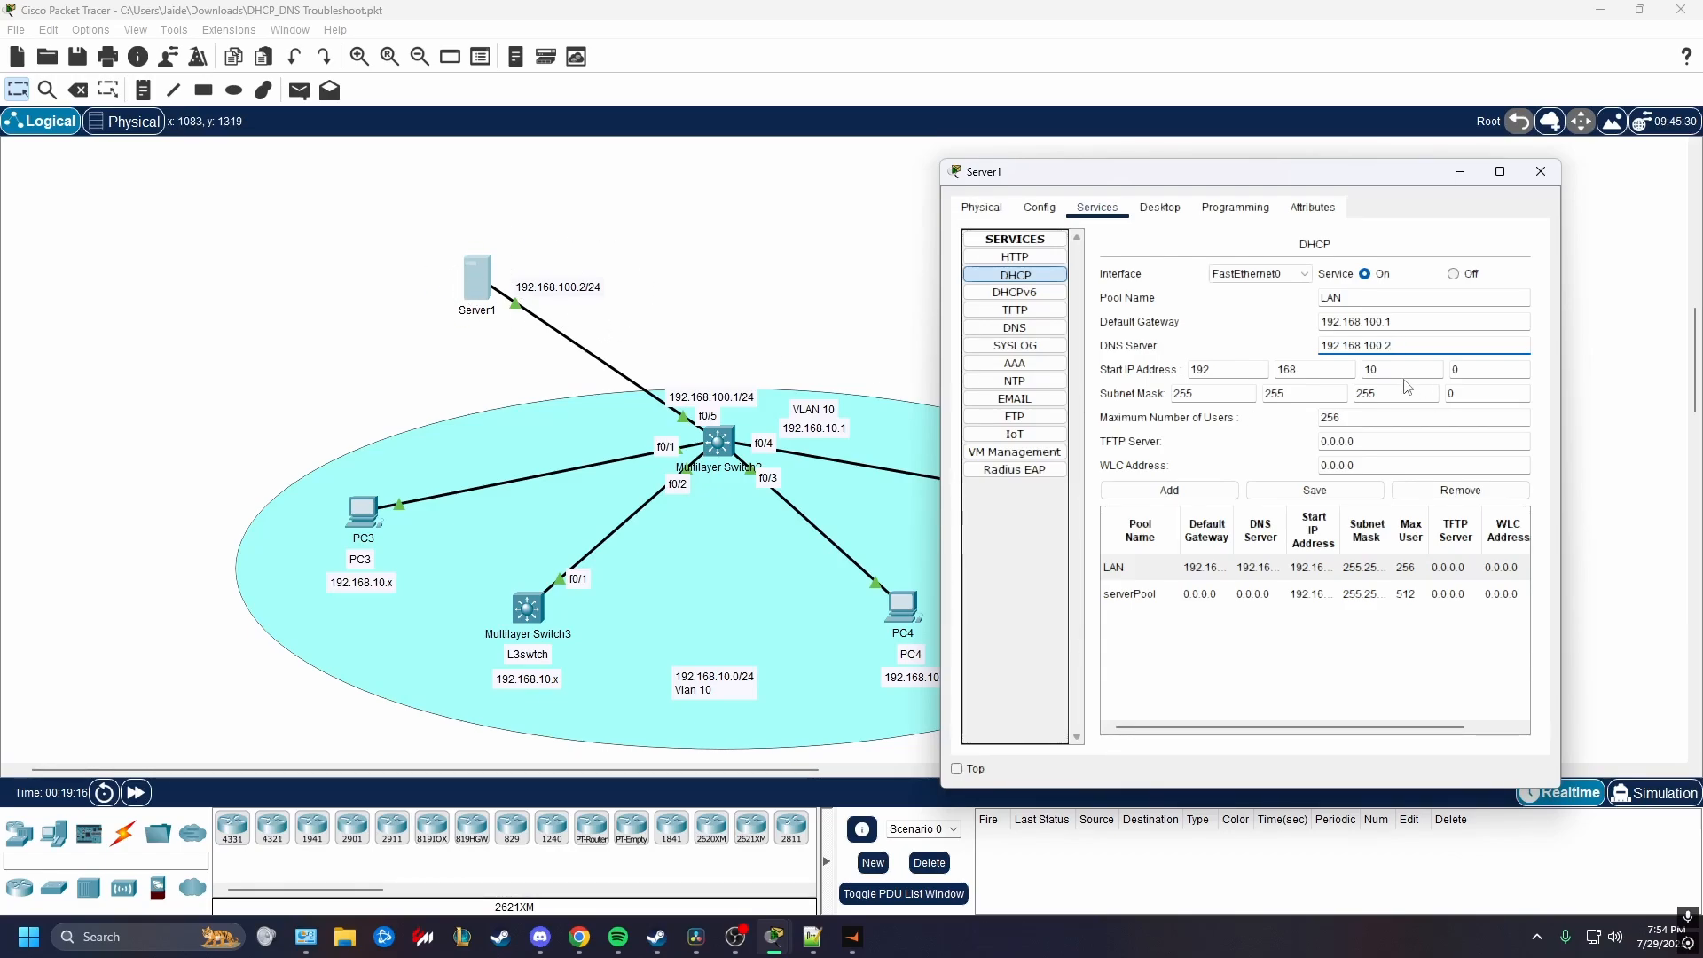
click(1182, 380)
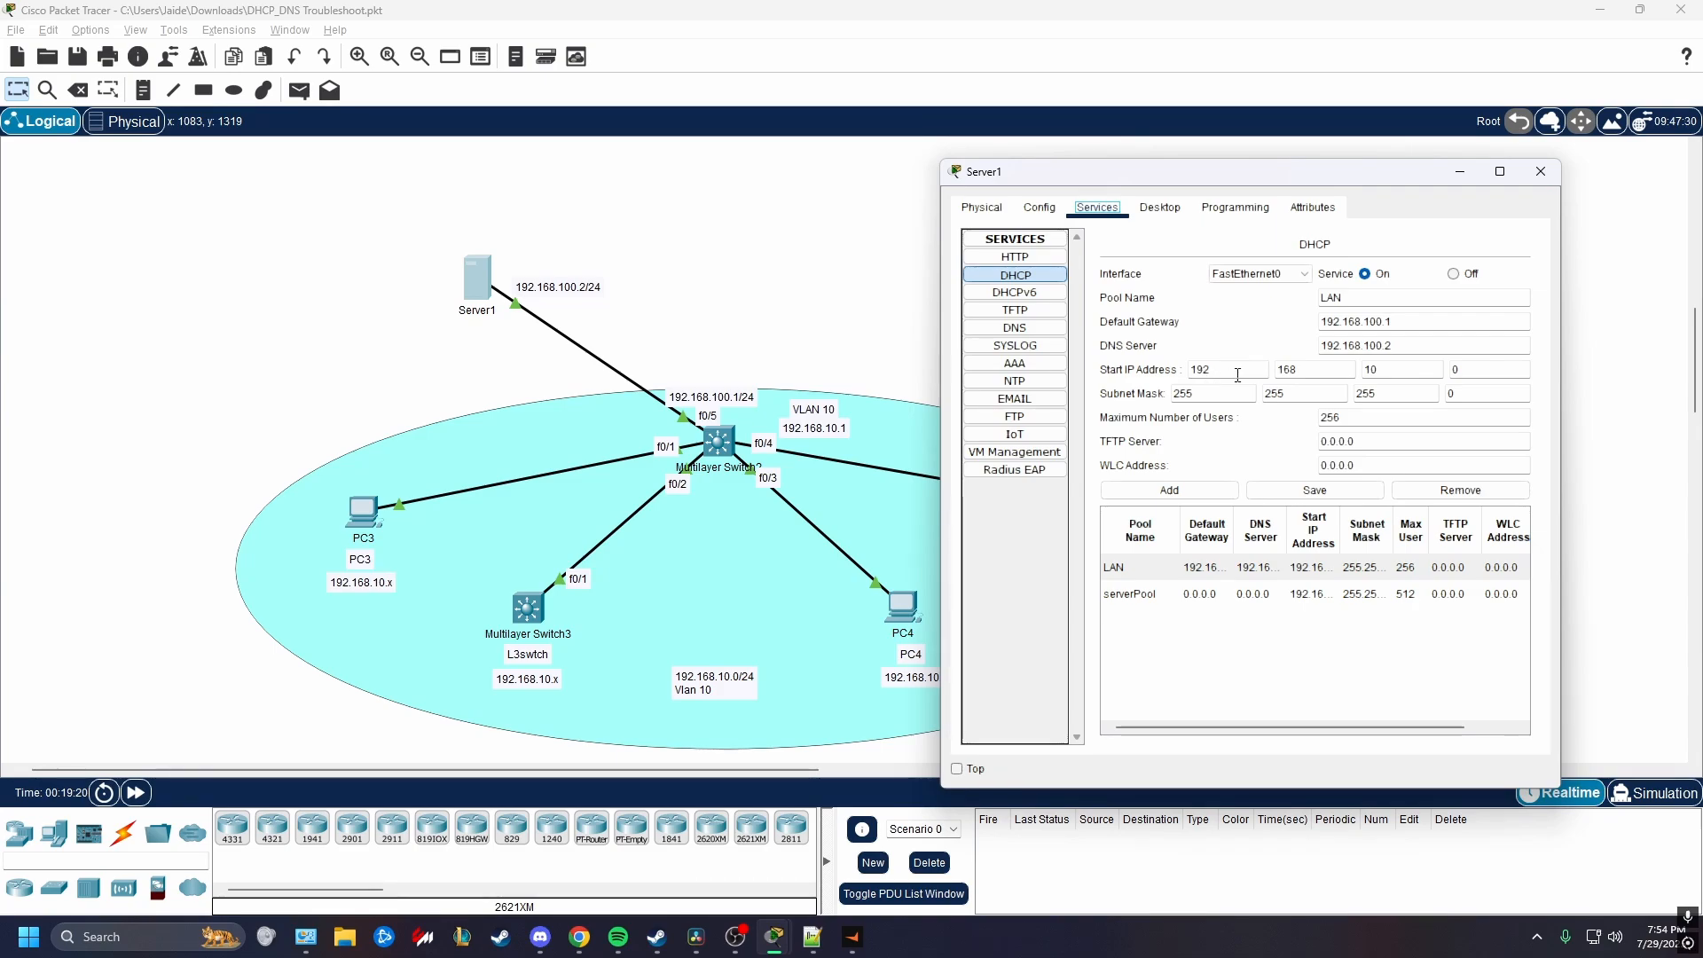
click(1494, 377)
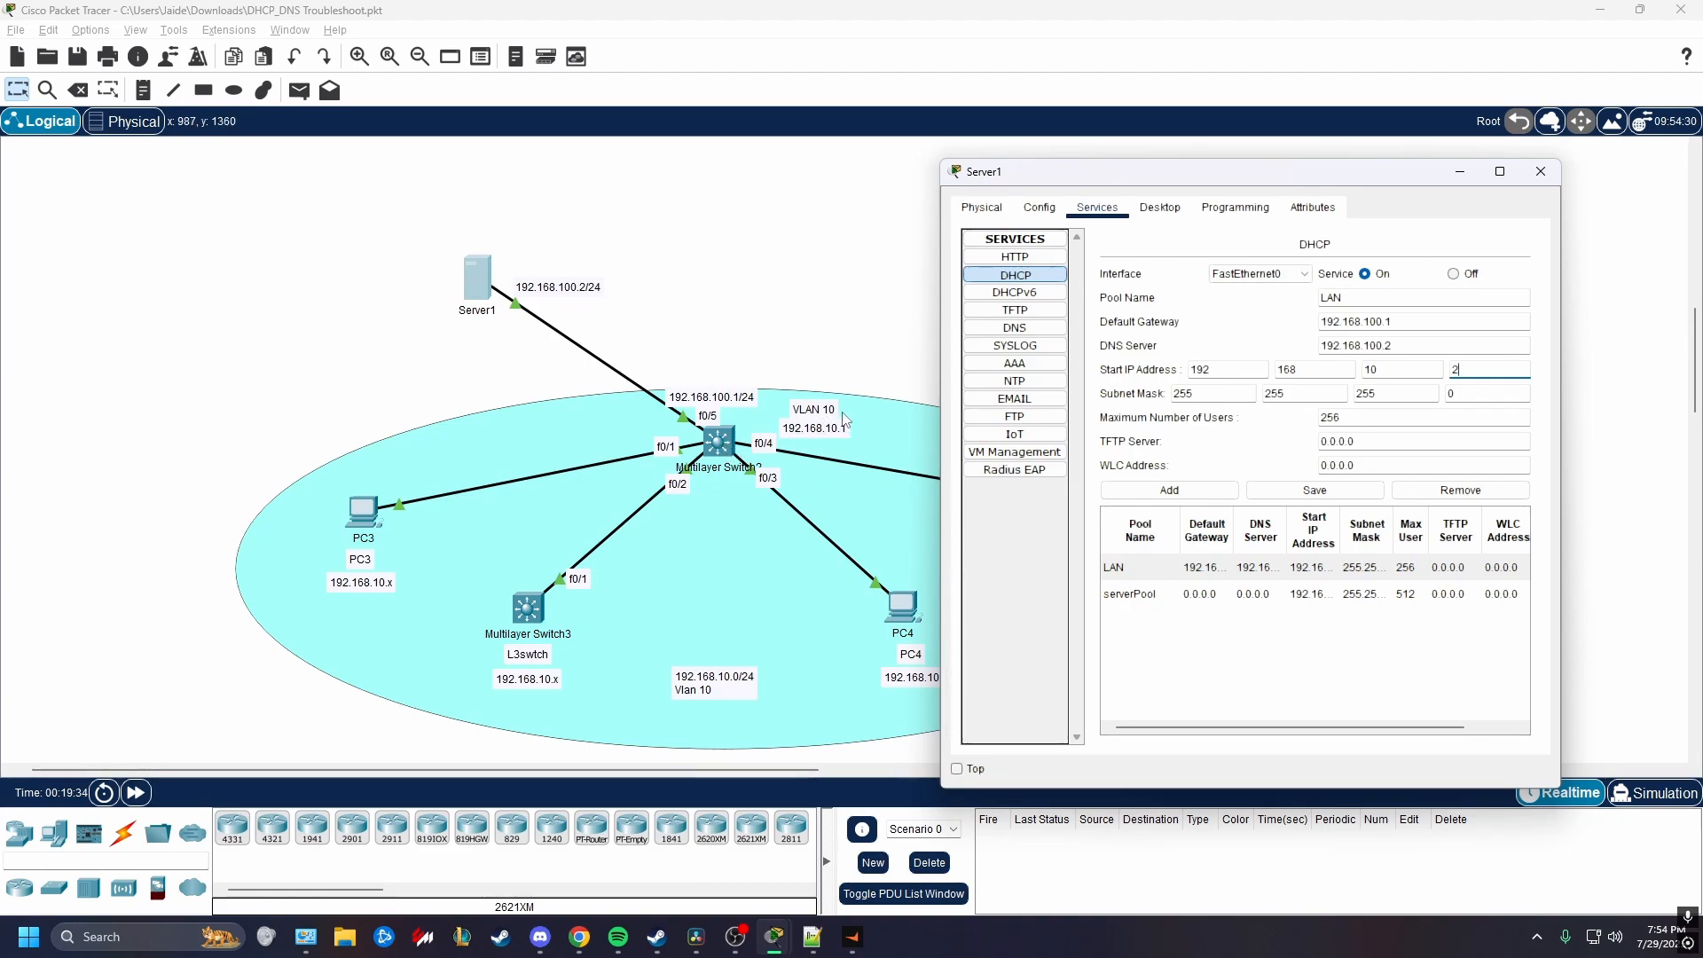
click(1330, 490)
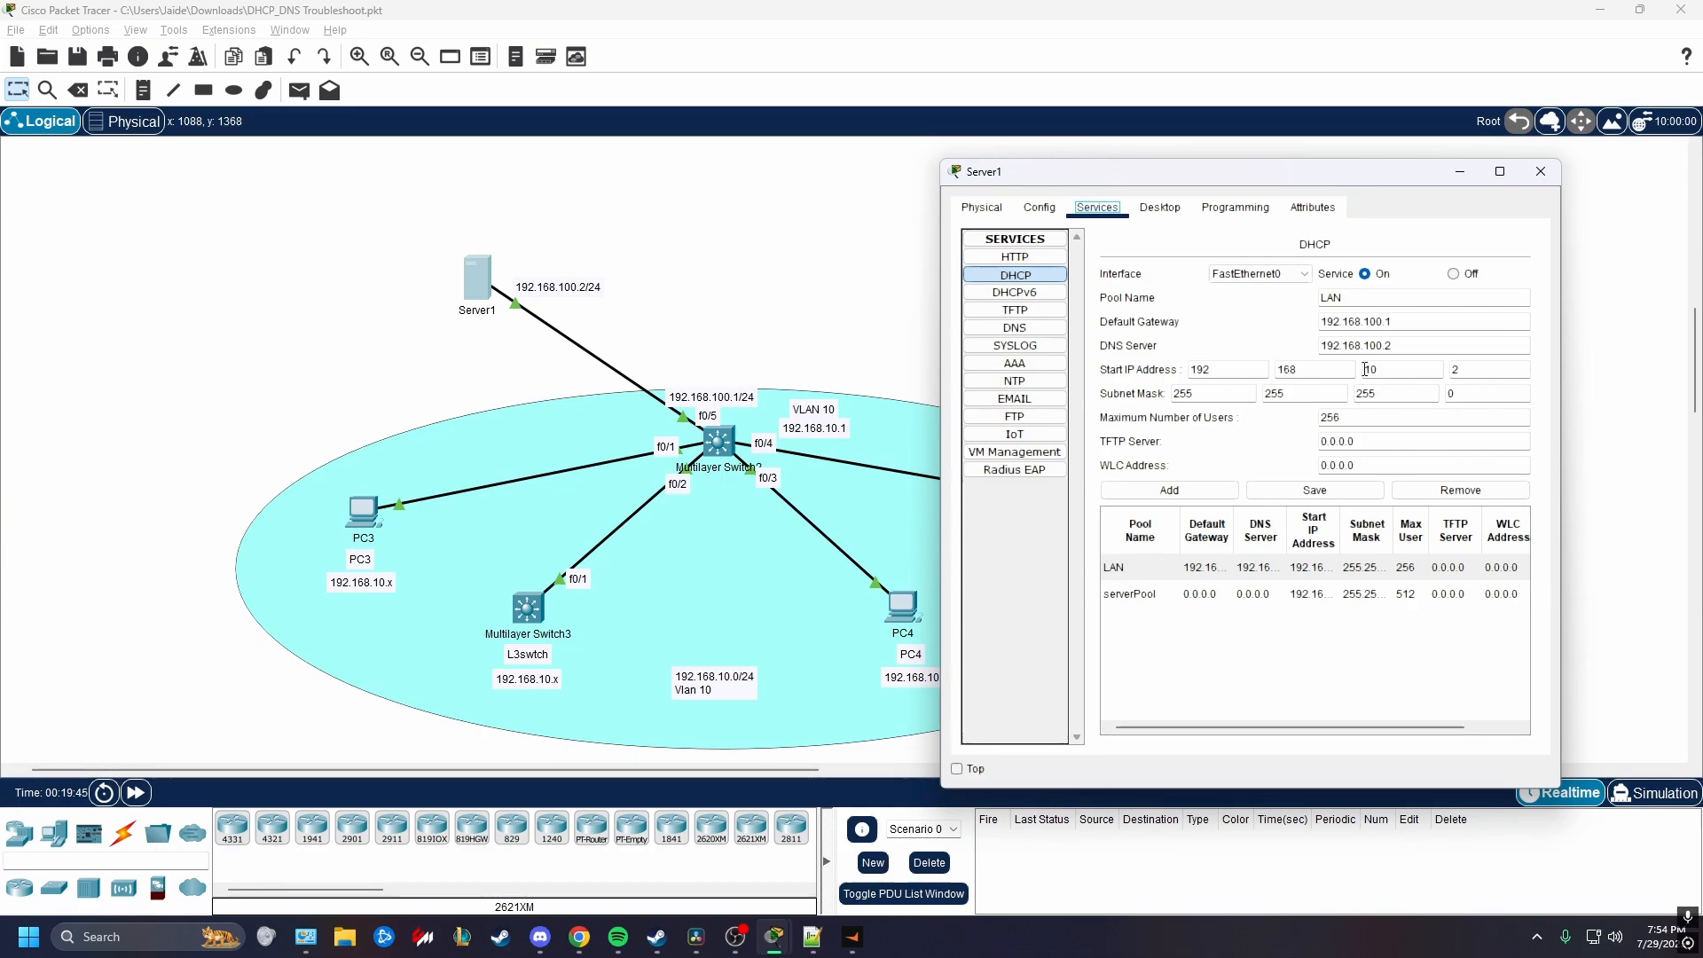
click(1314, 490)
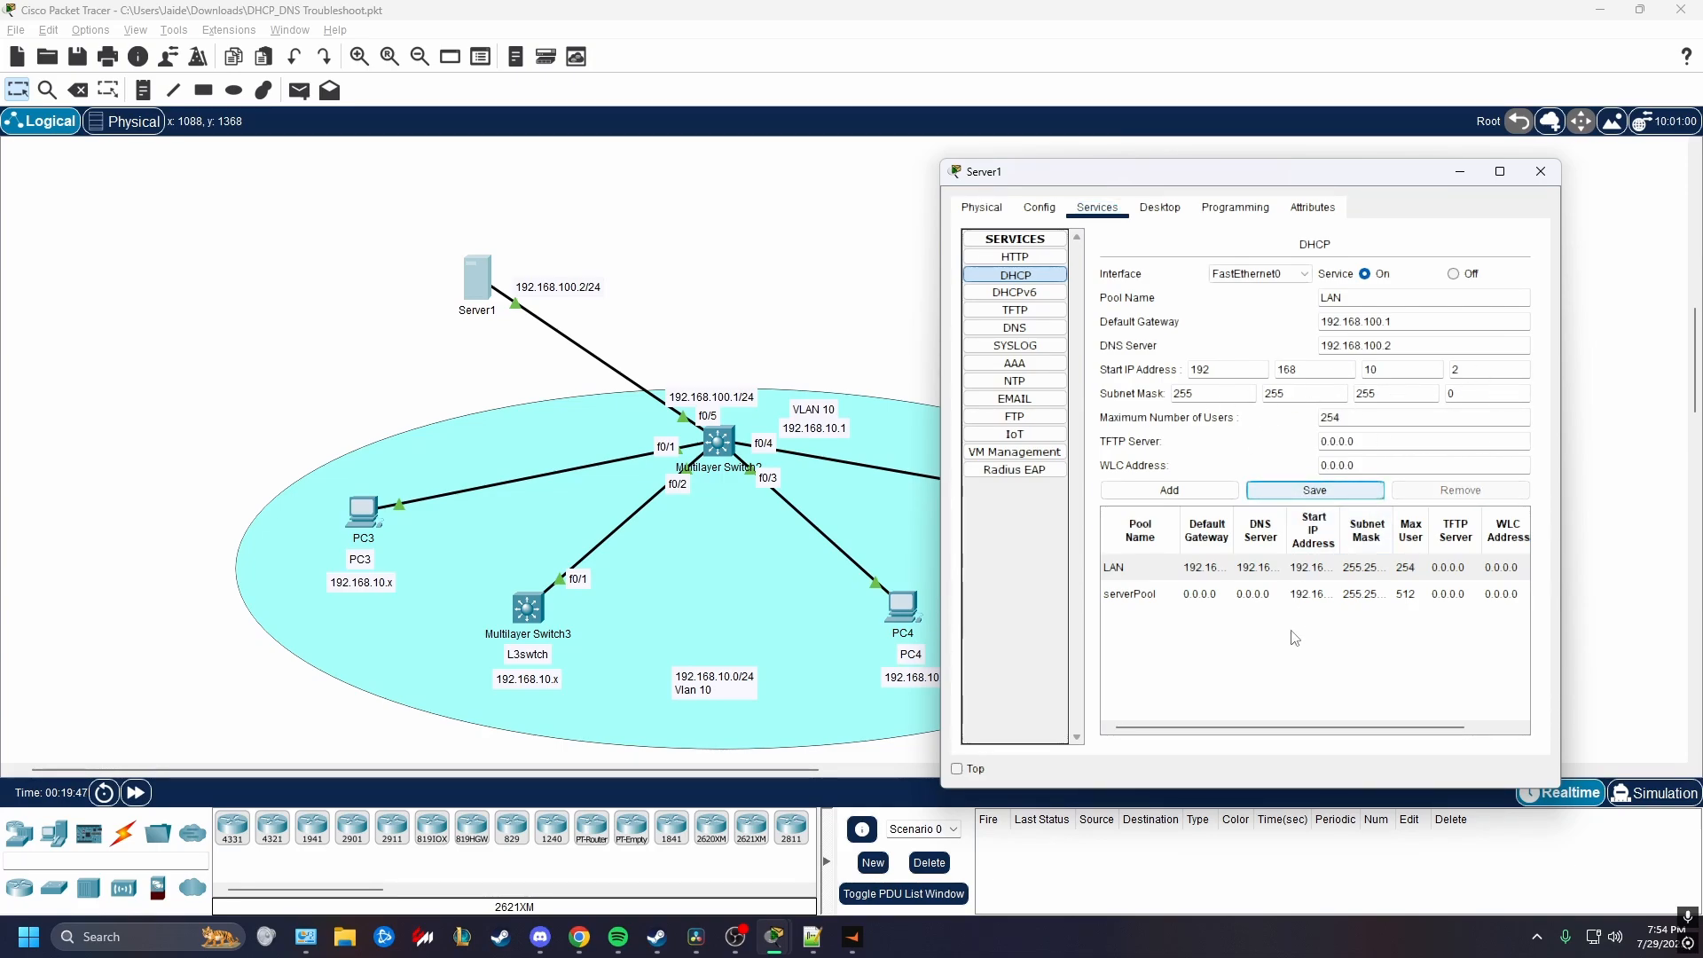
click(1540, 172)
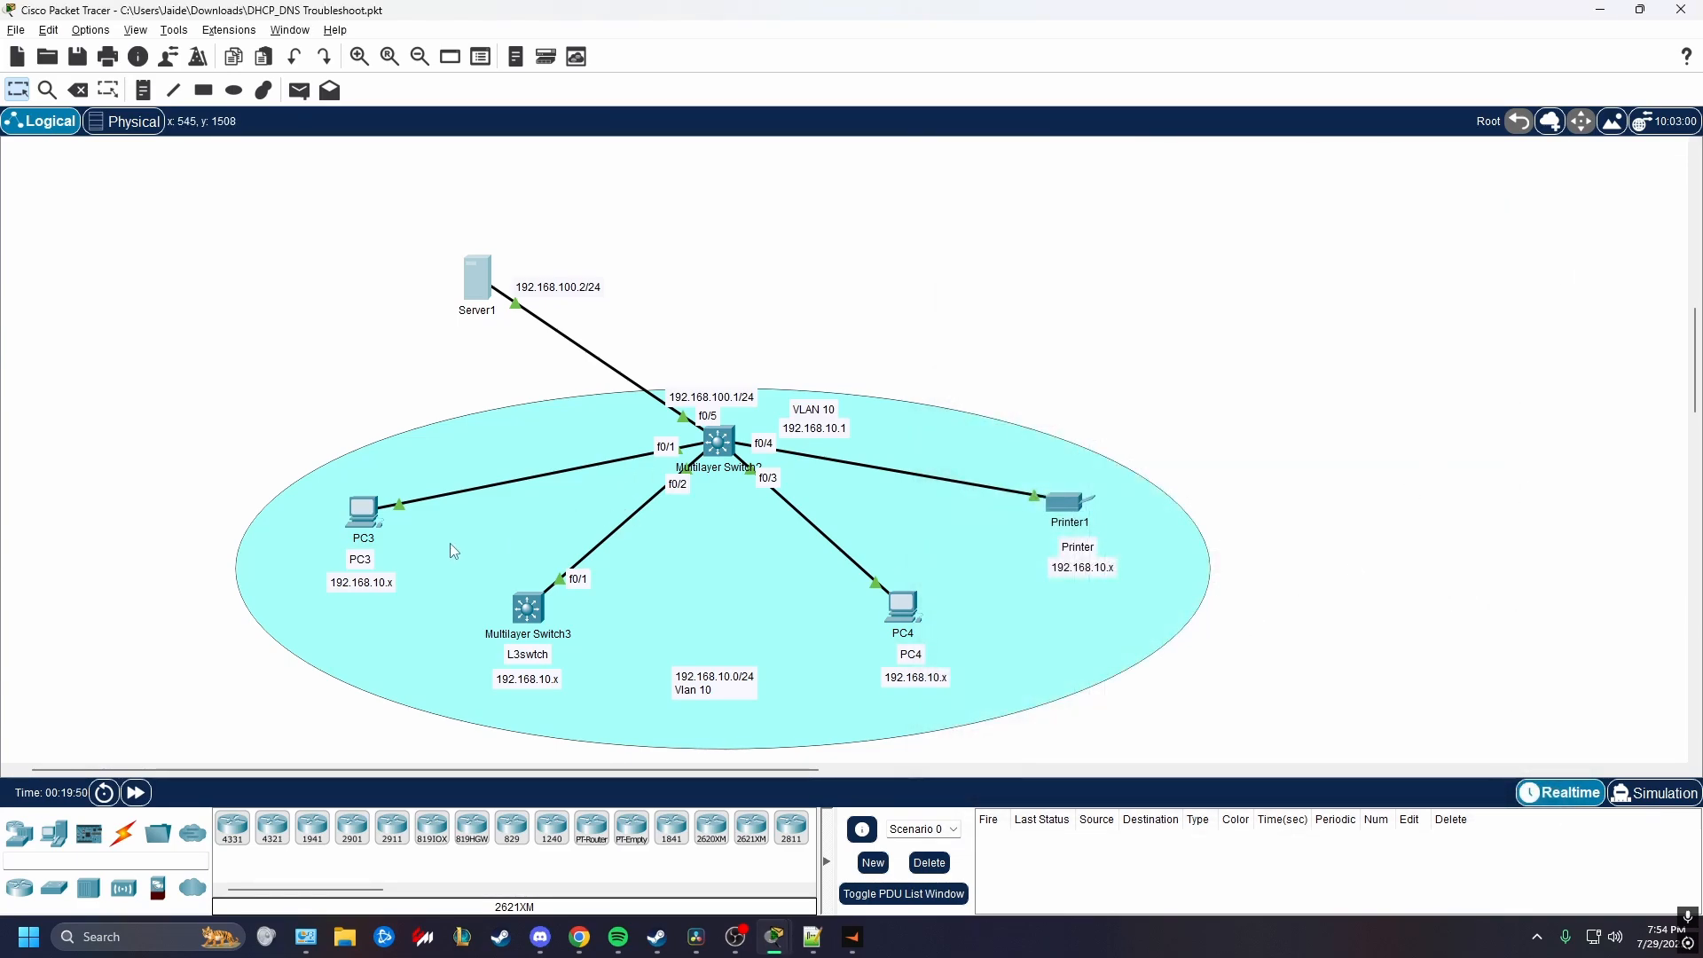
Check PC3's current IP configuration with ipconfig in its Command Prompt.
click(364, 512)
key(Return)
key(Return)
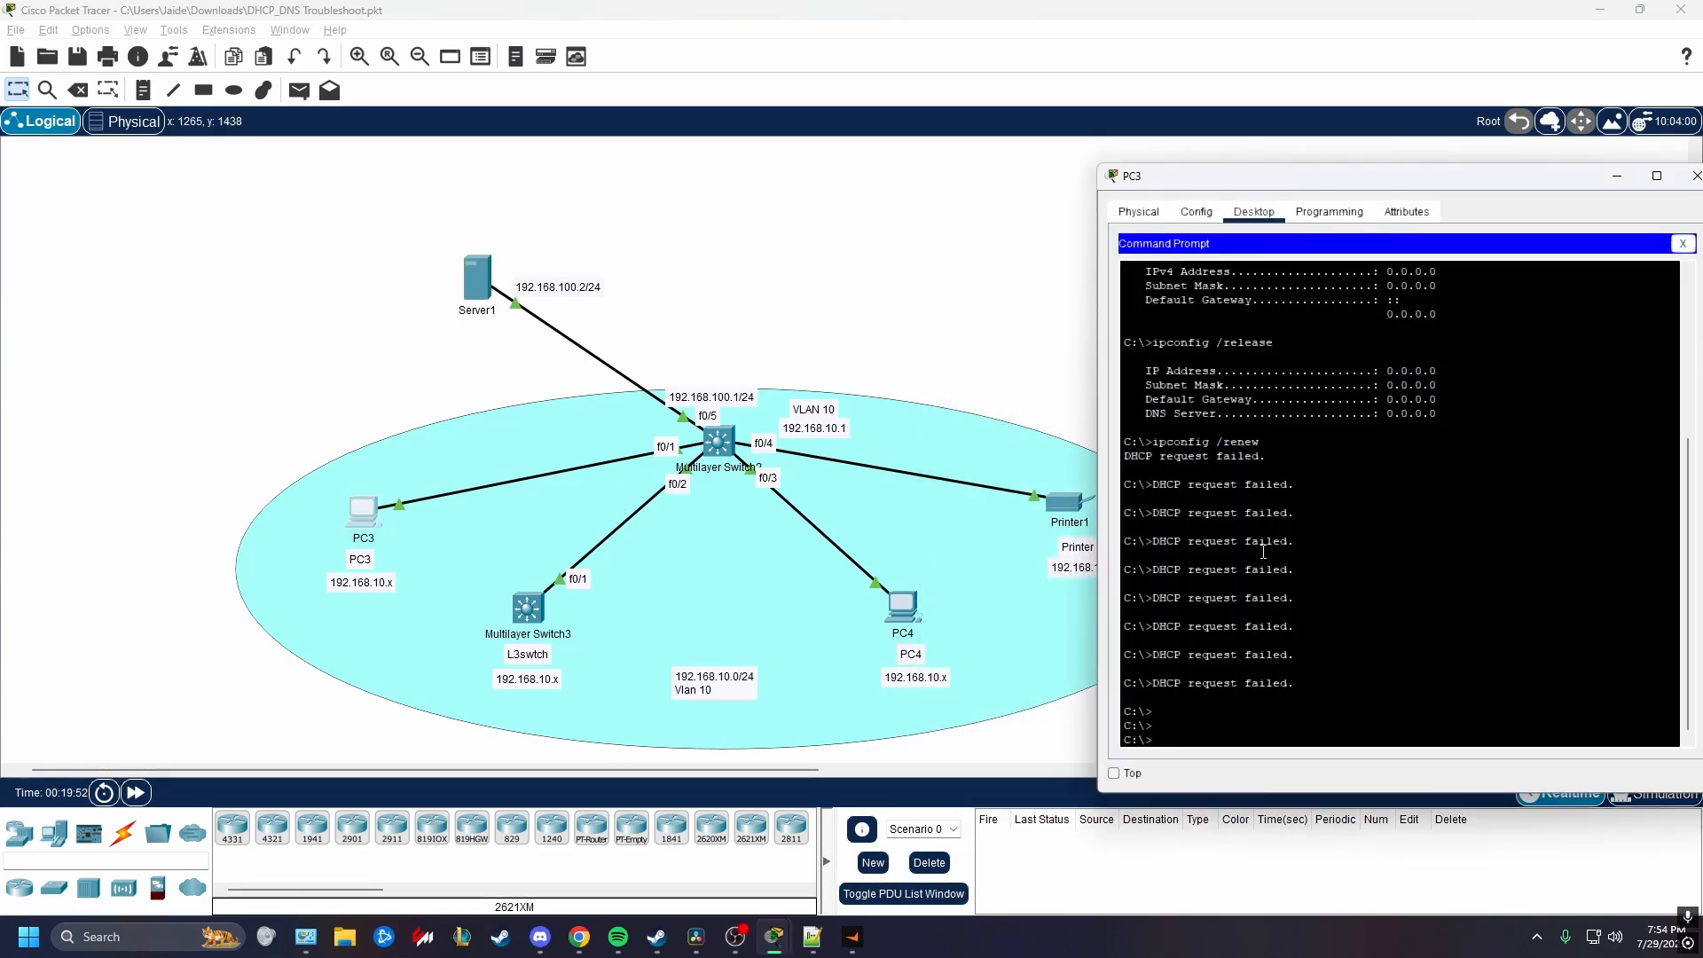
text(ipconfig)
key(Return)
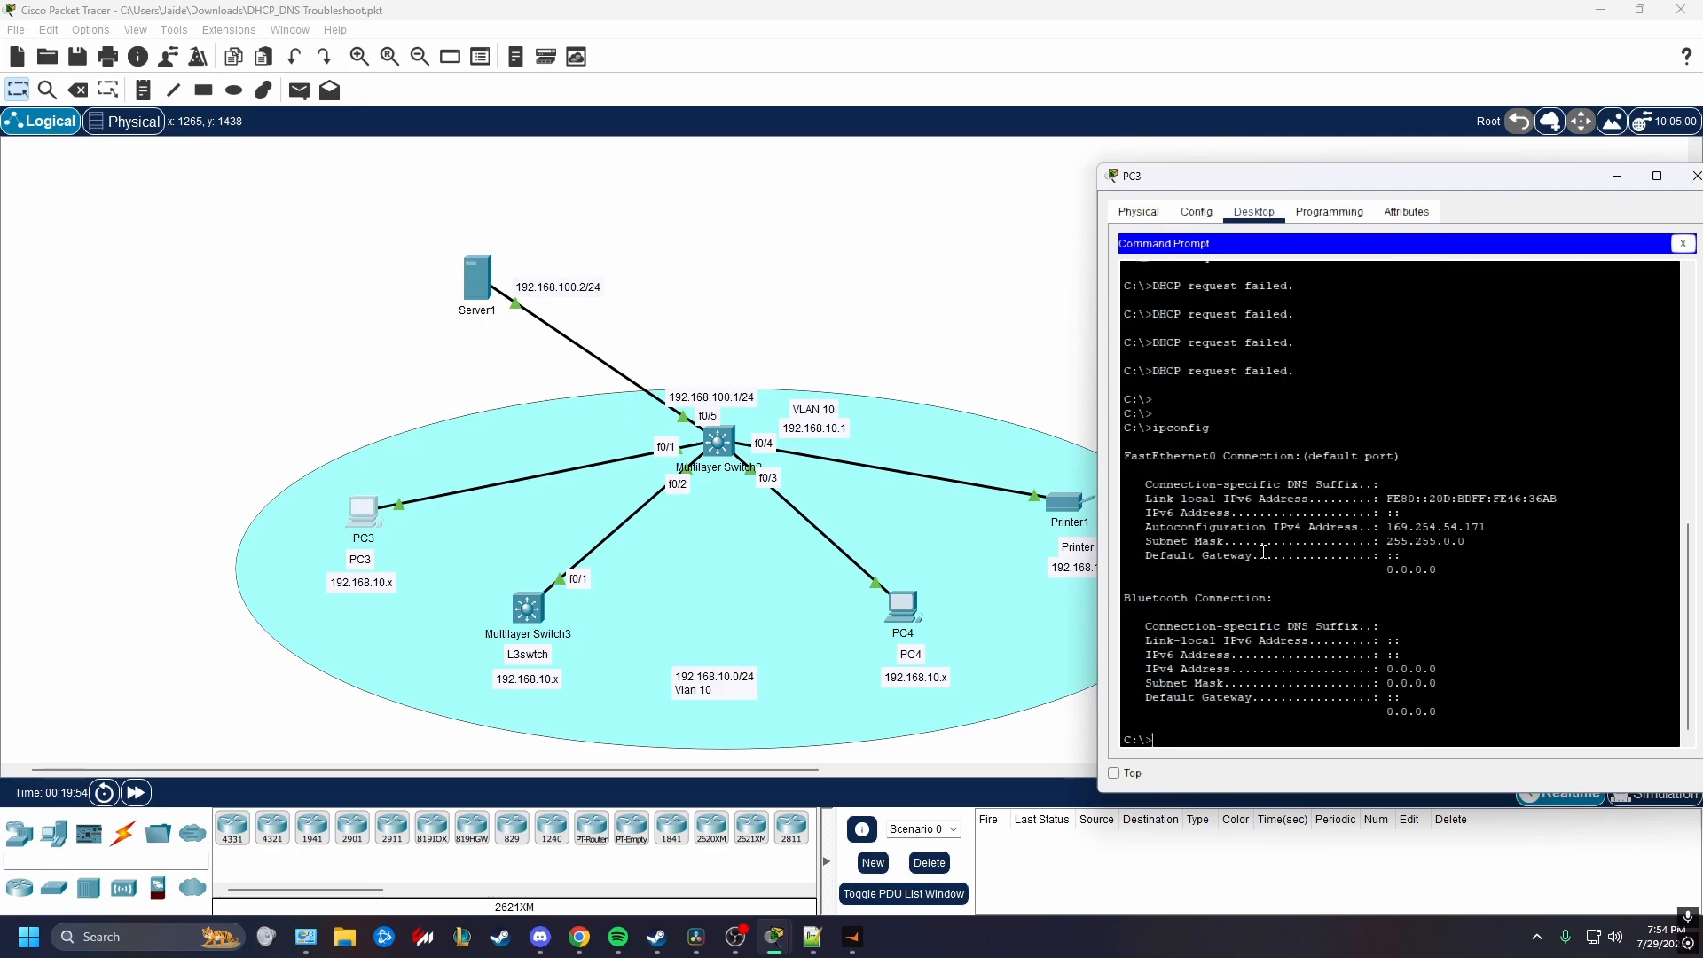
Release PC3's address with ipconfig /release and try to obtain a new one with ipconfig /renew.
text(ipconf)
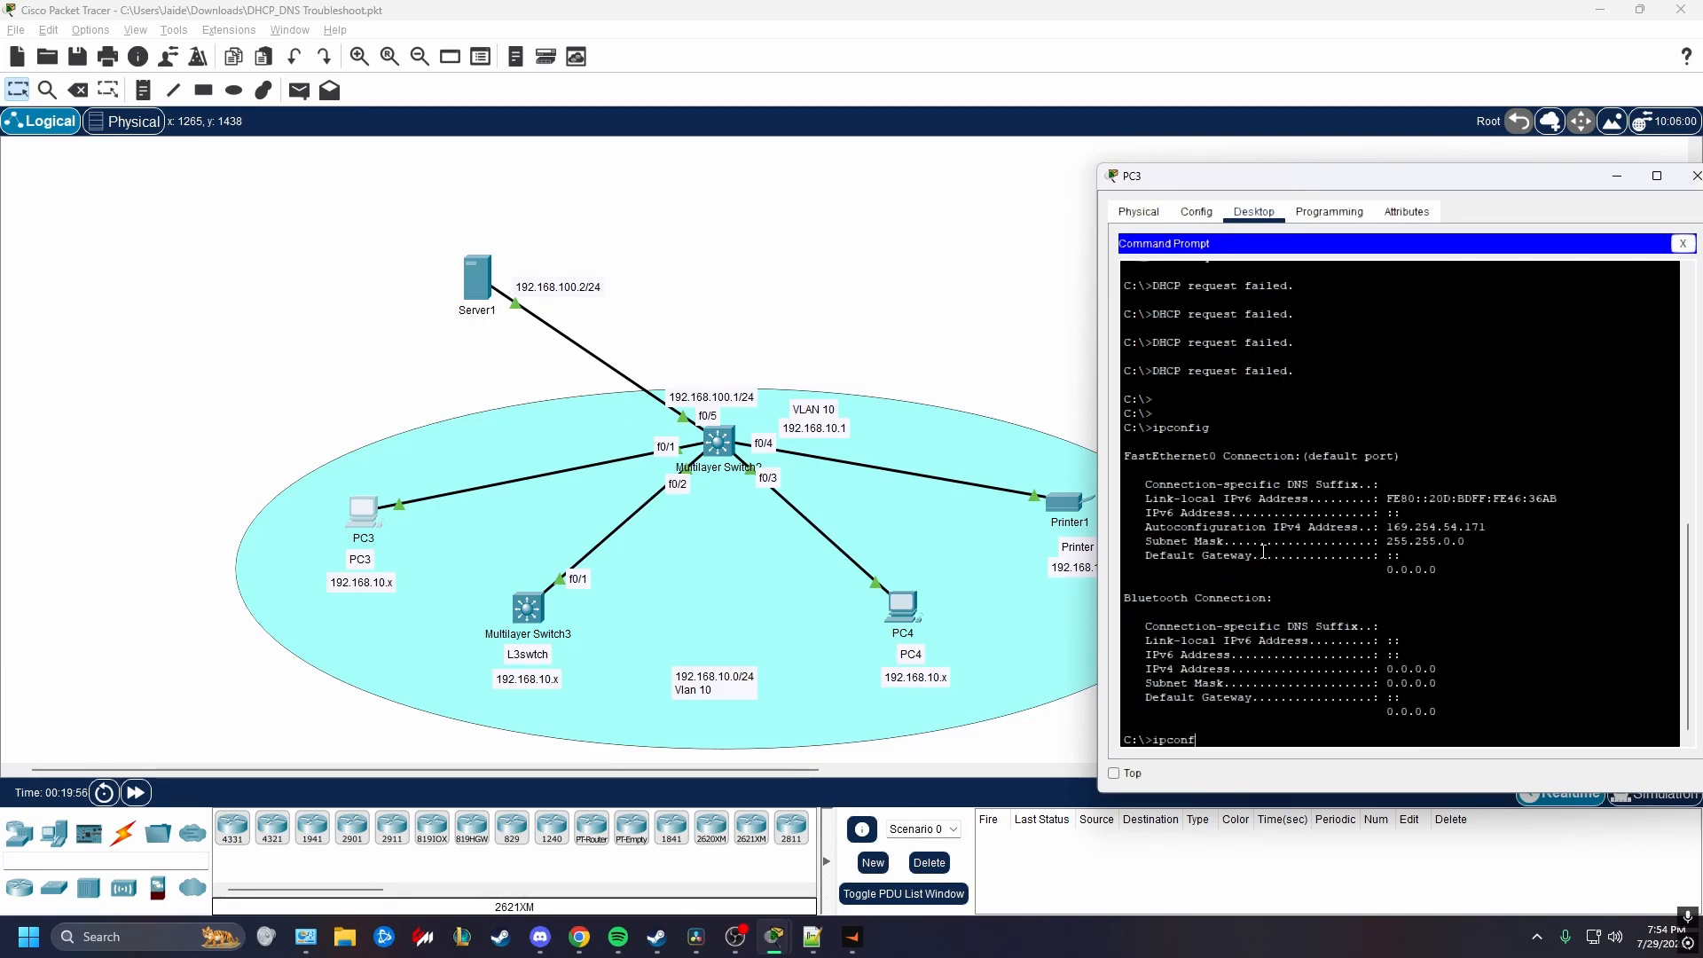
text(ig /renease)
key(Return)
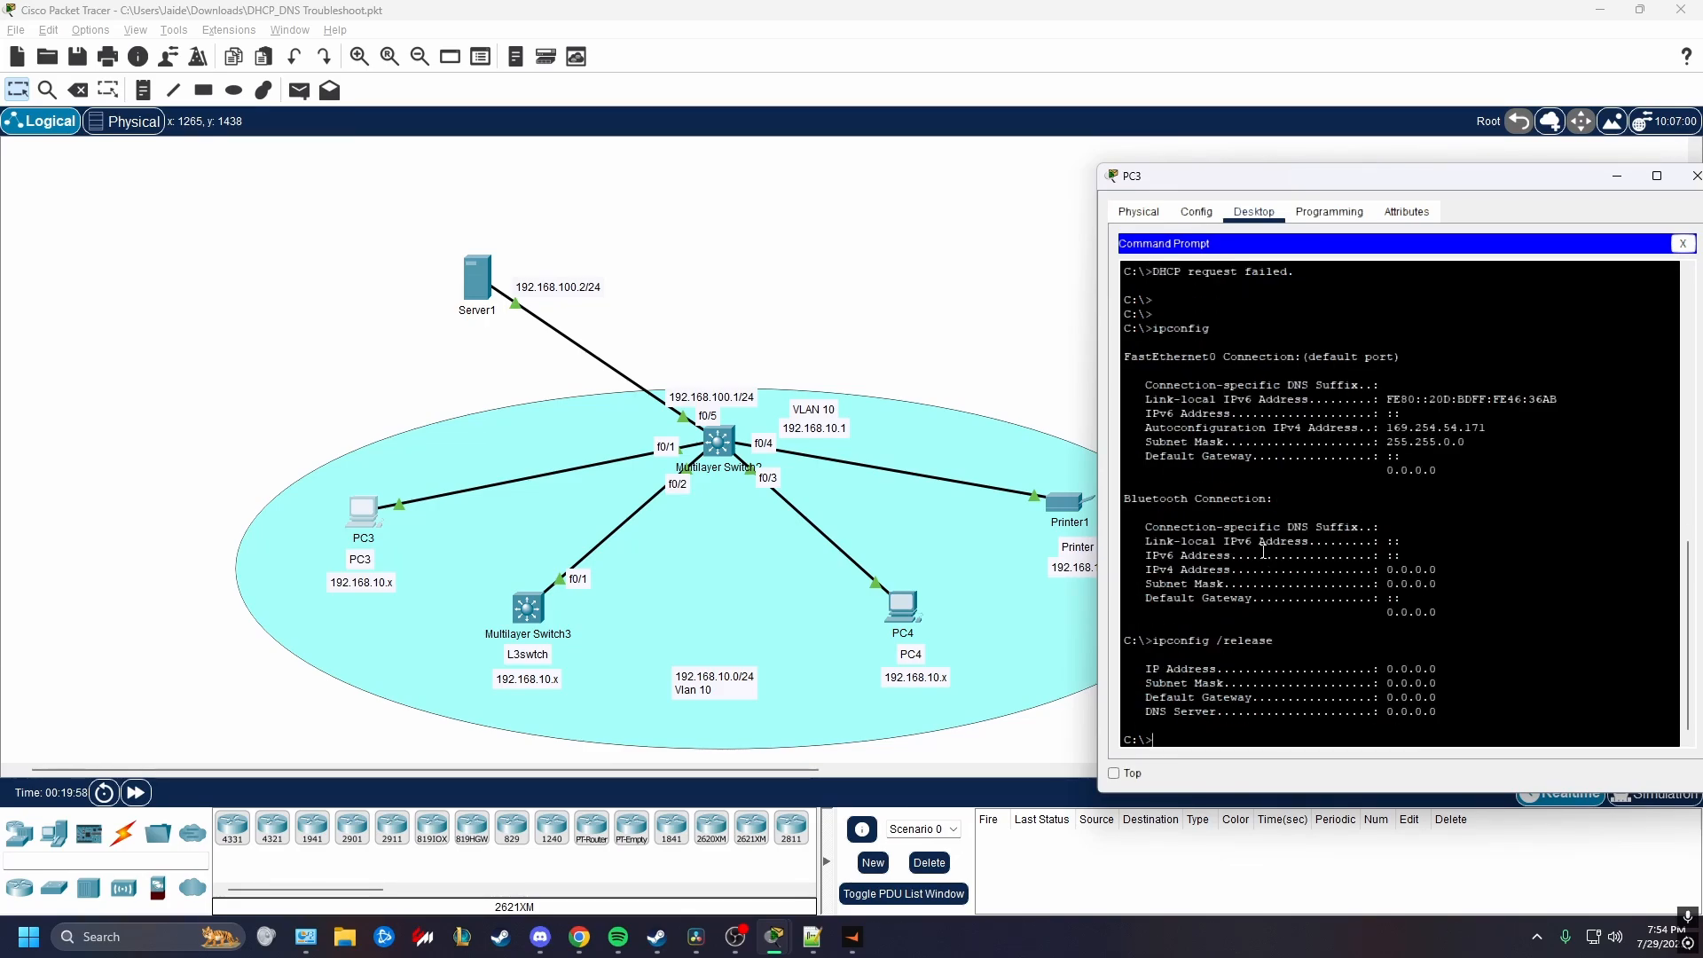
key(Return)
key(Return)
key(Return)
text(ipconfig)
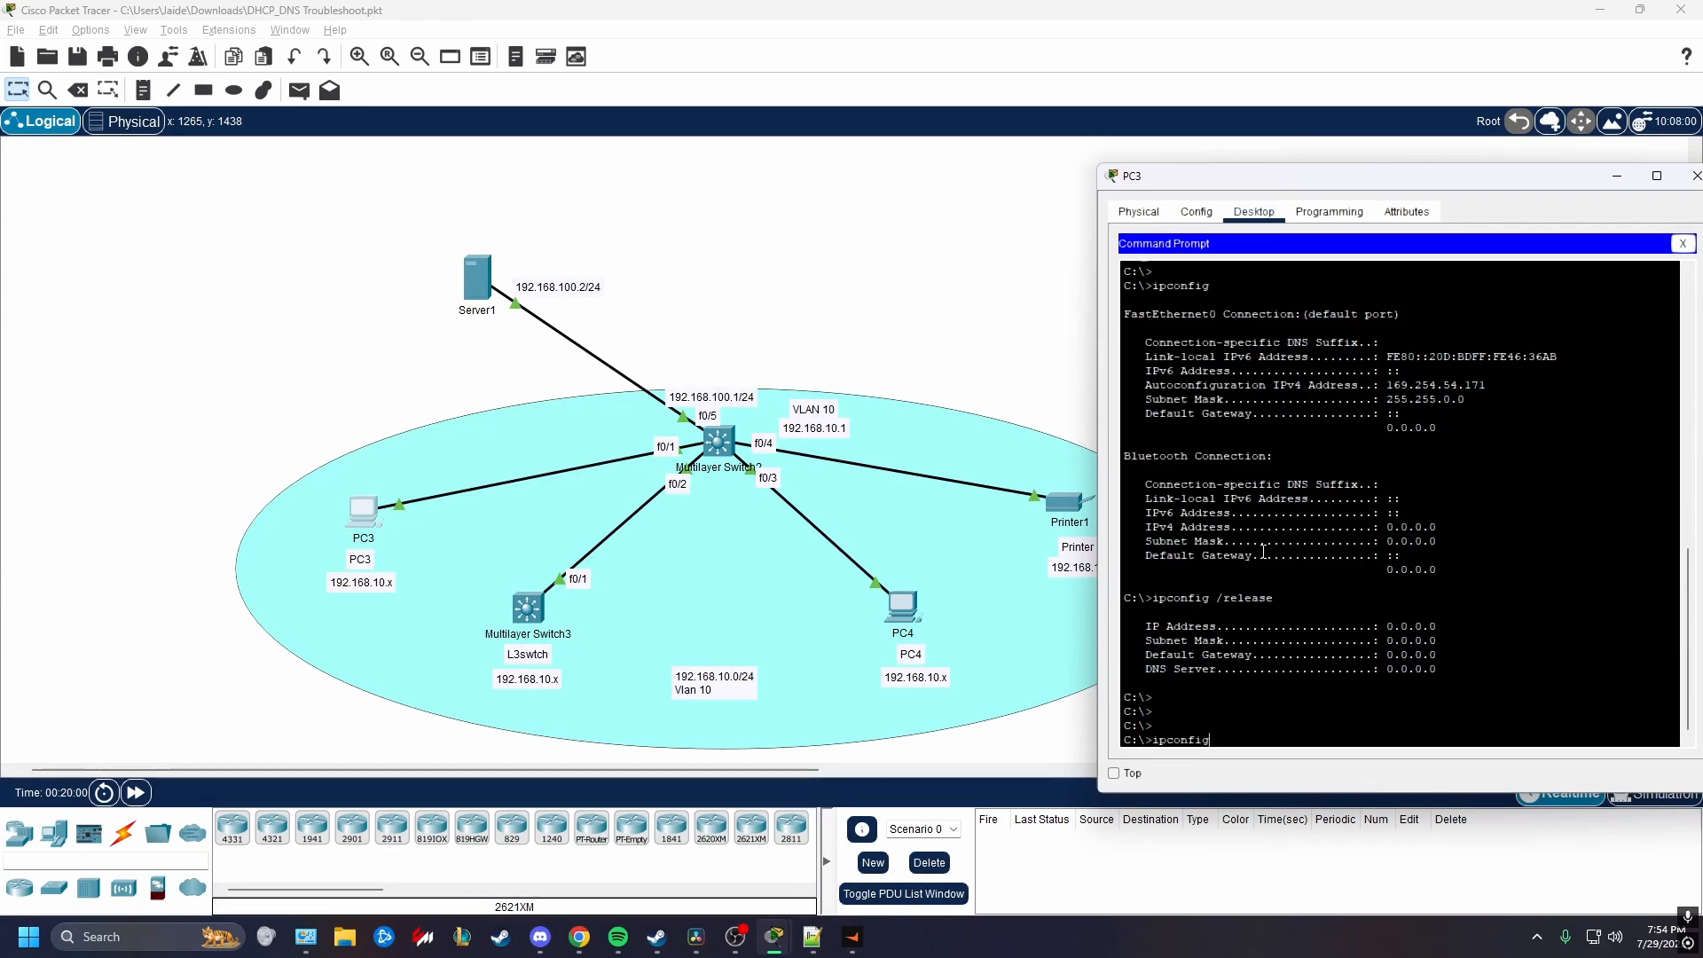
text( /renew)
key(Return)
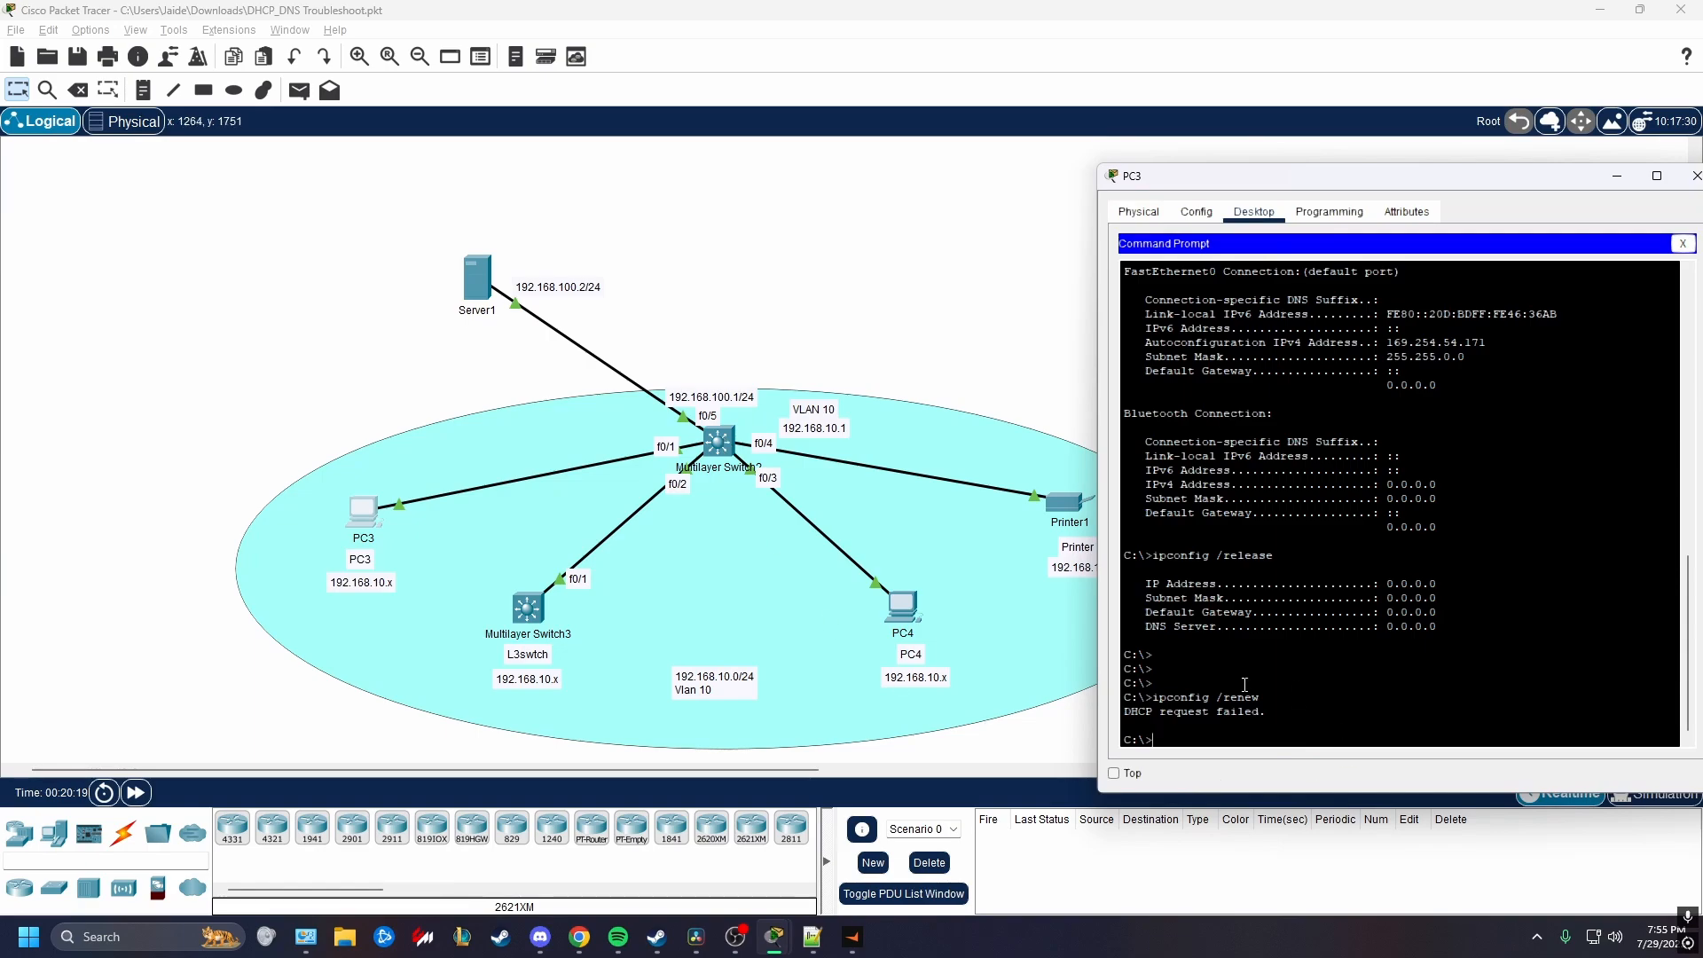
Review Multilayer Switch2's running configuration with sh run, examining the Vlan10 interface settings.
click(719, 441)
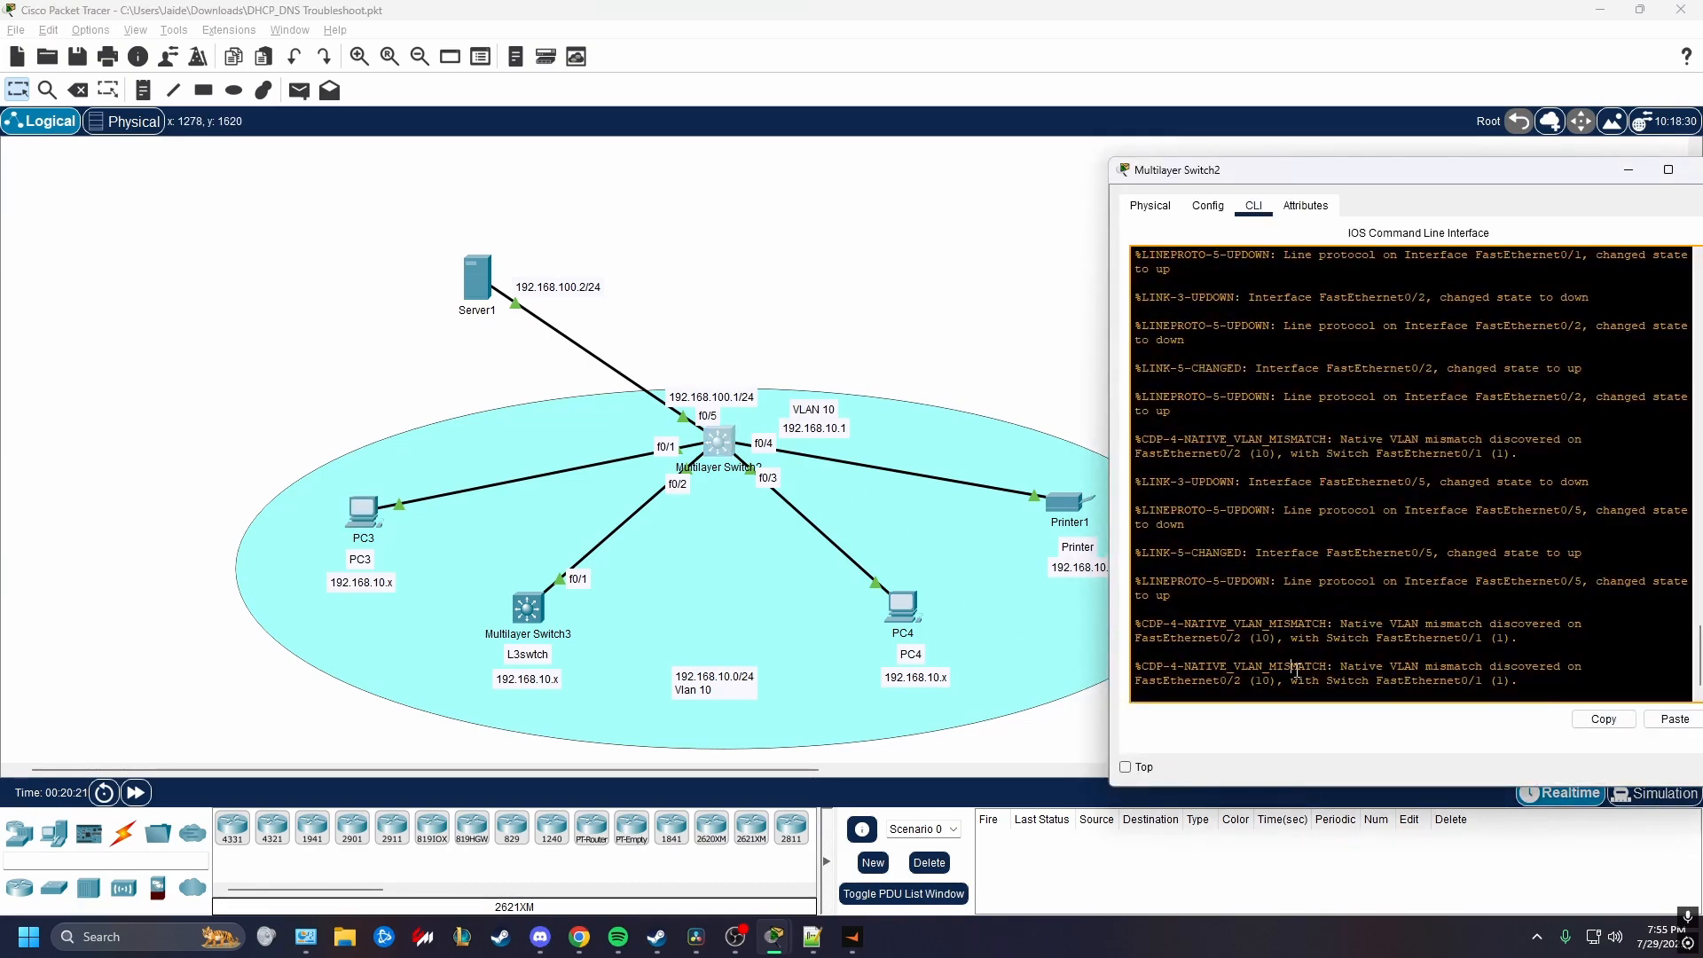
key(Return)
key(Return)
key(Return)
key(Return)
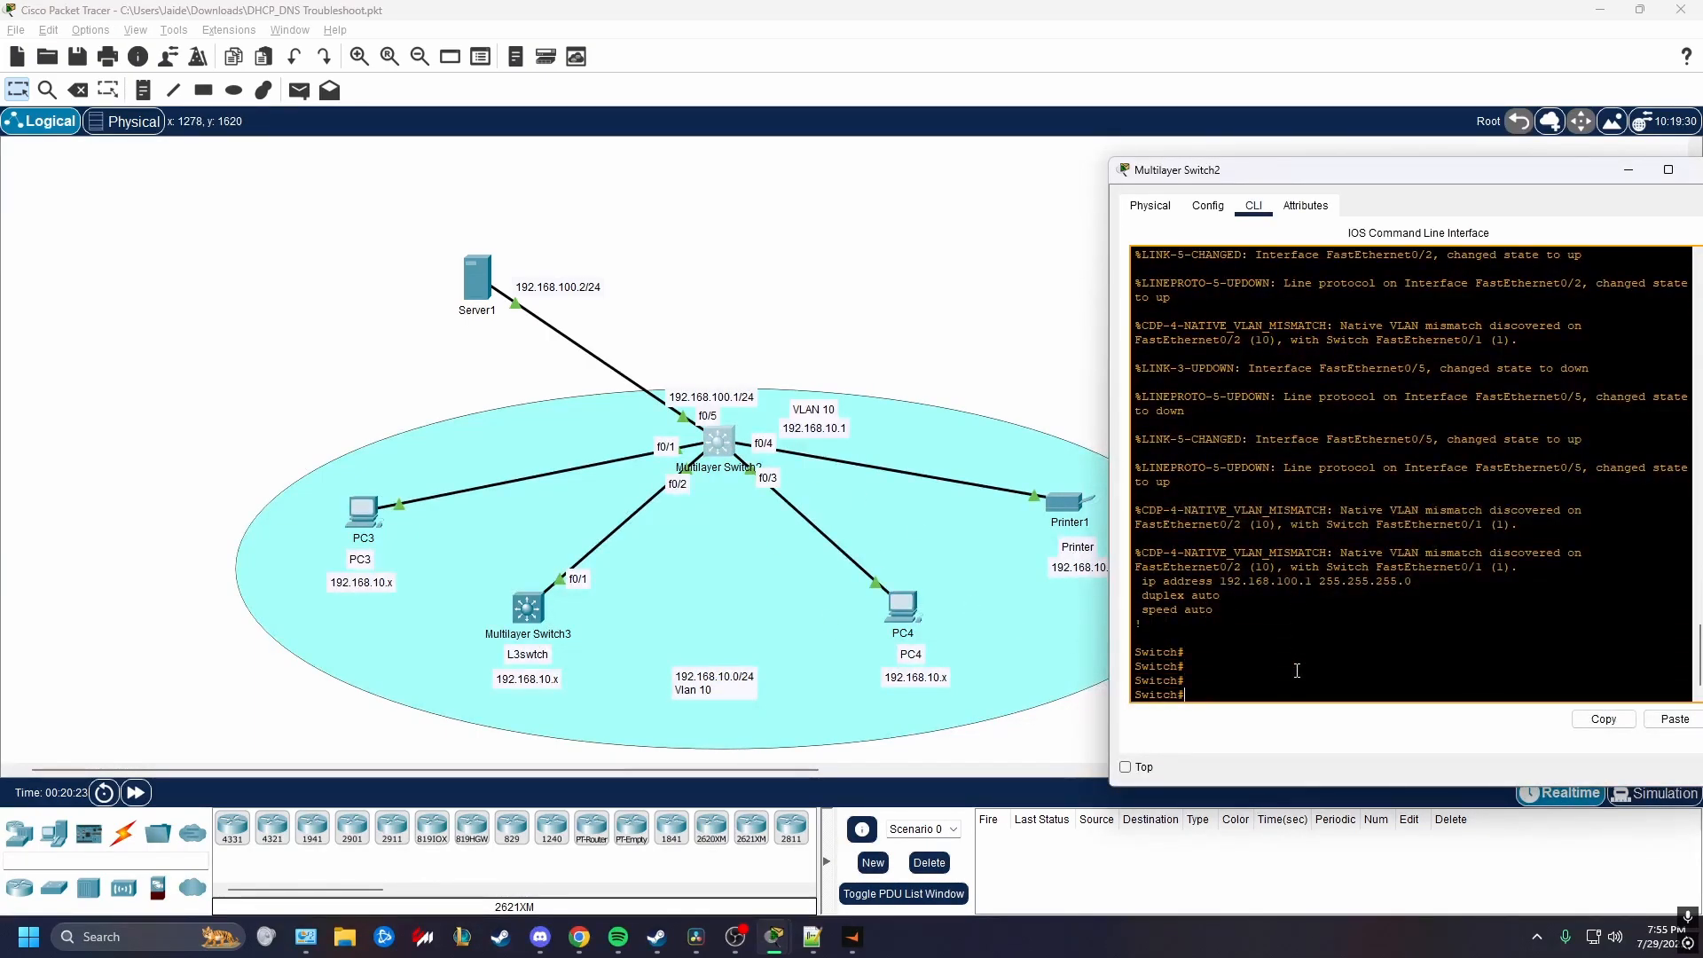
text(sh run)
key(Return)
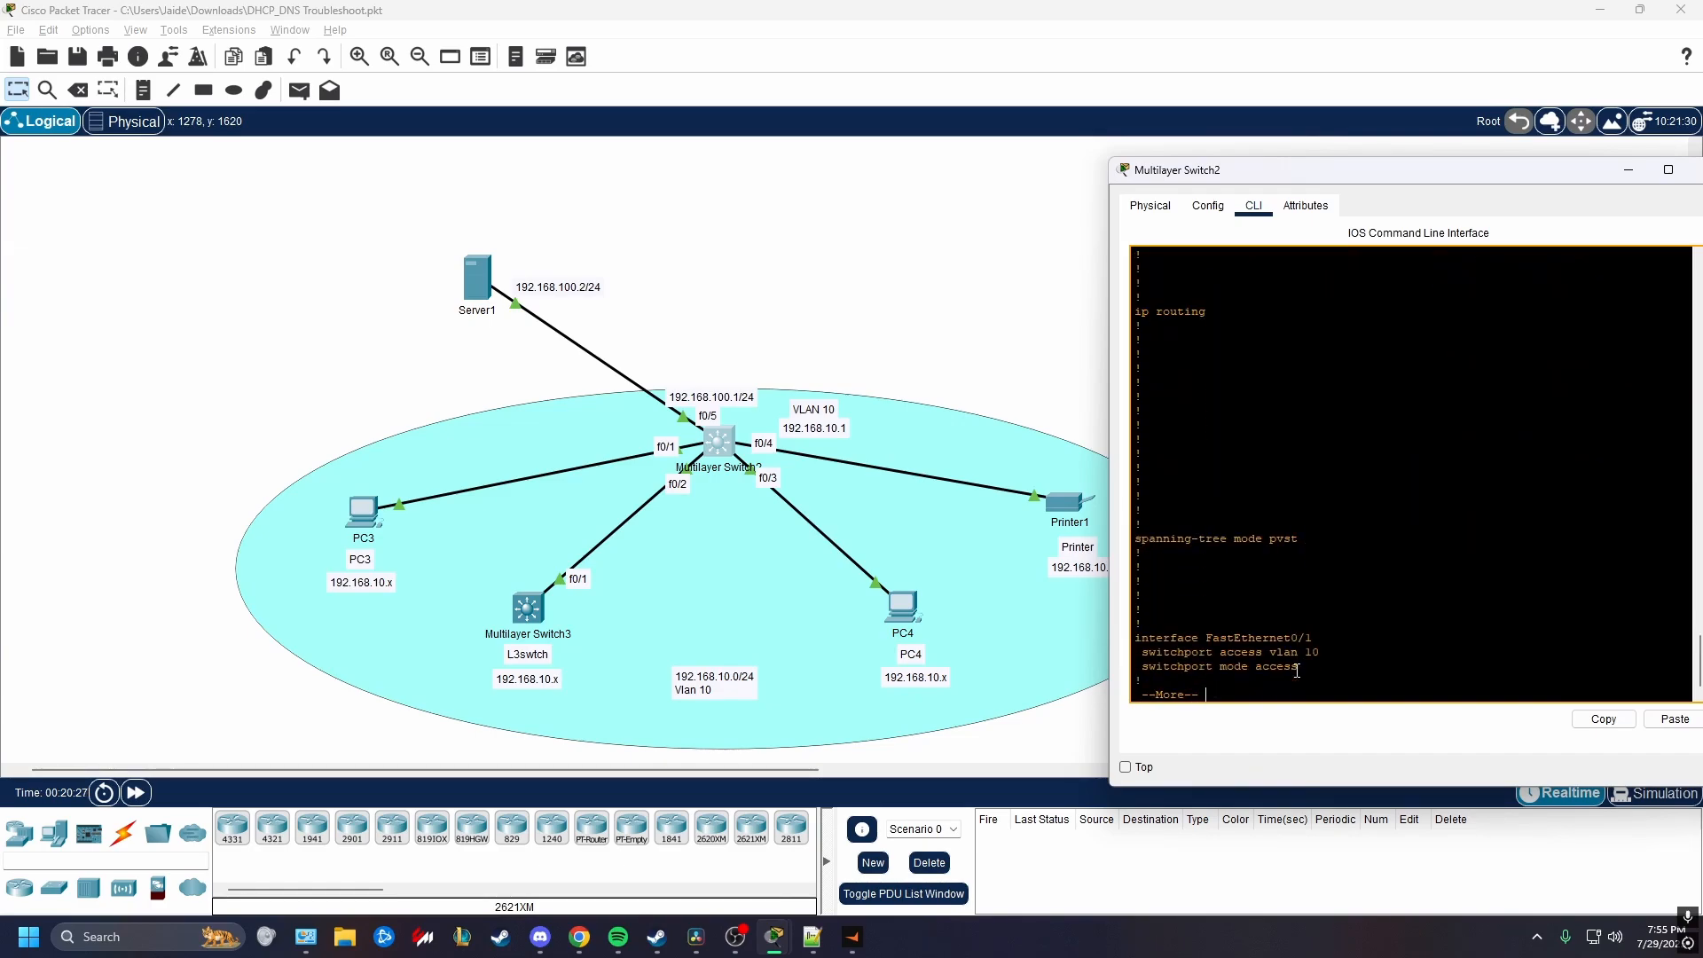
key(space)
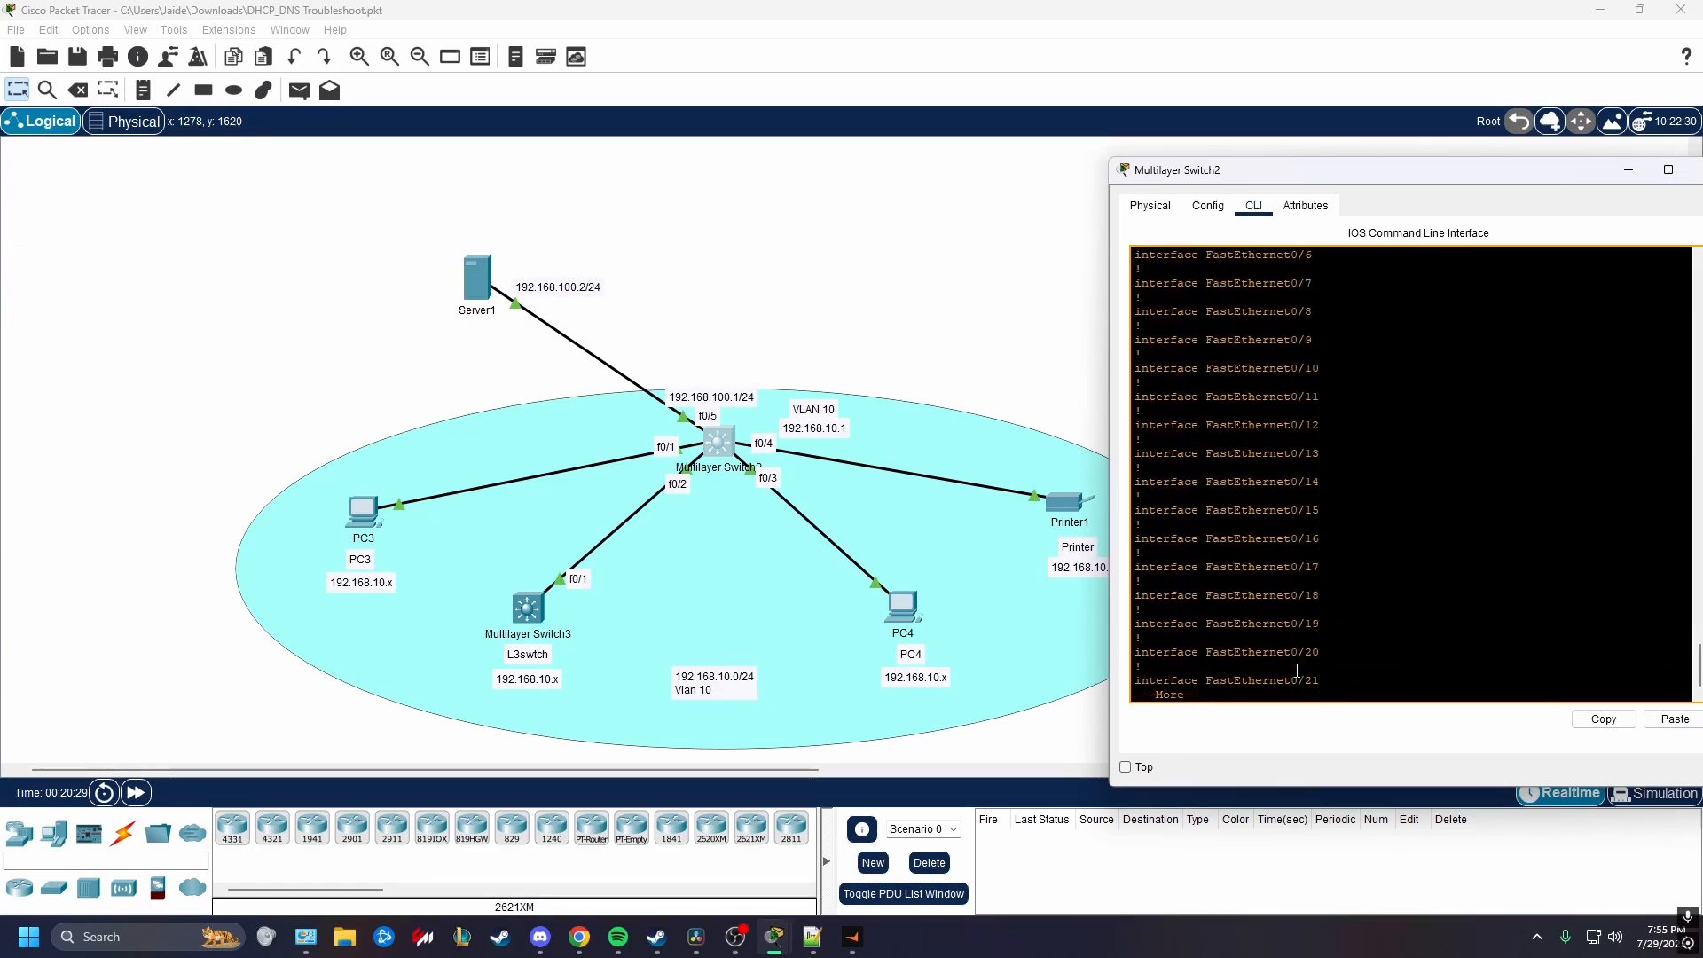
key(space)
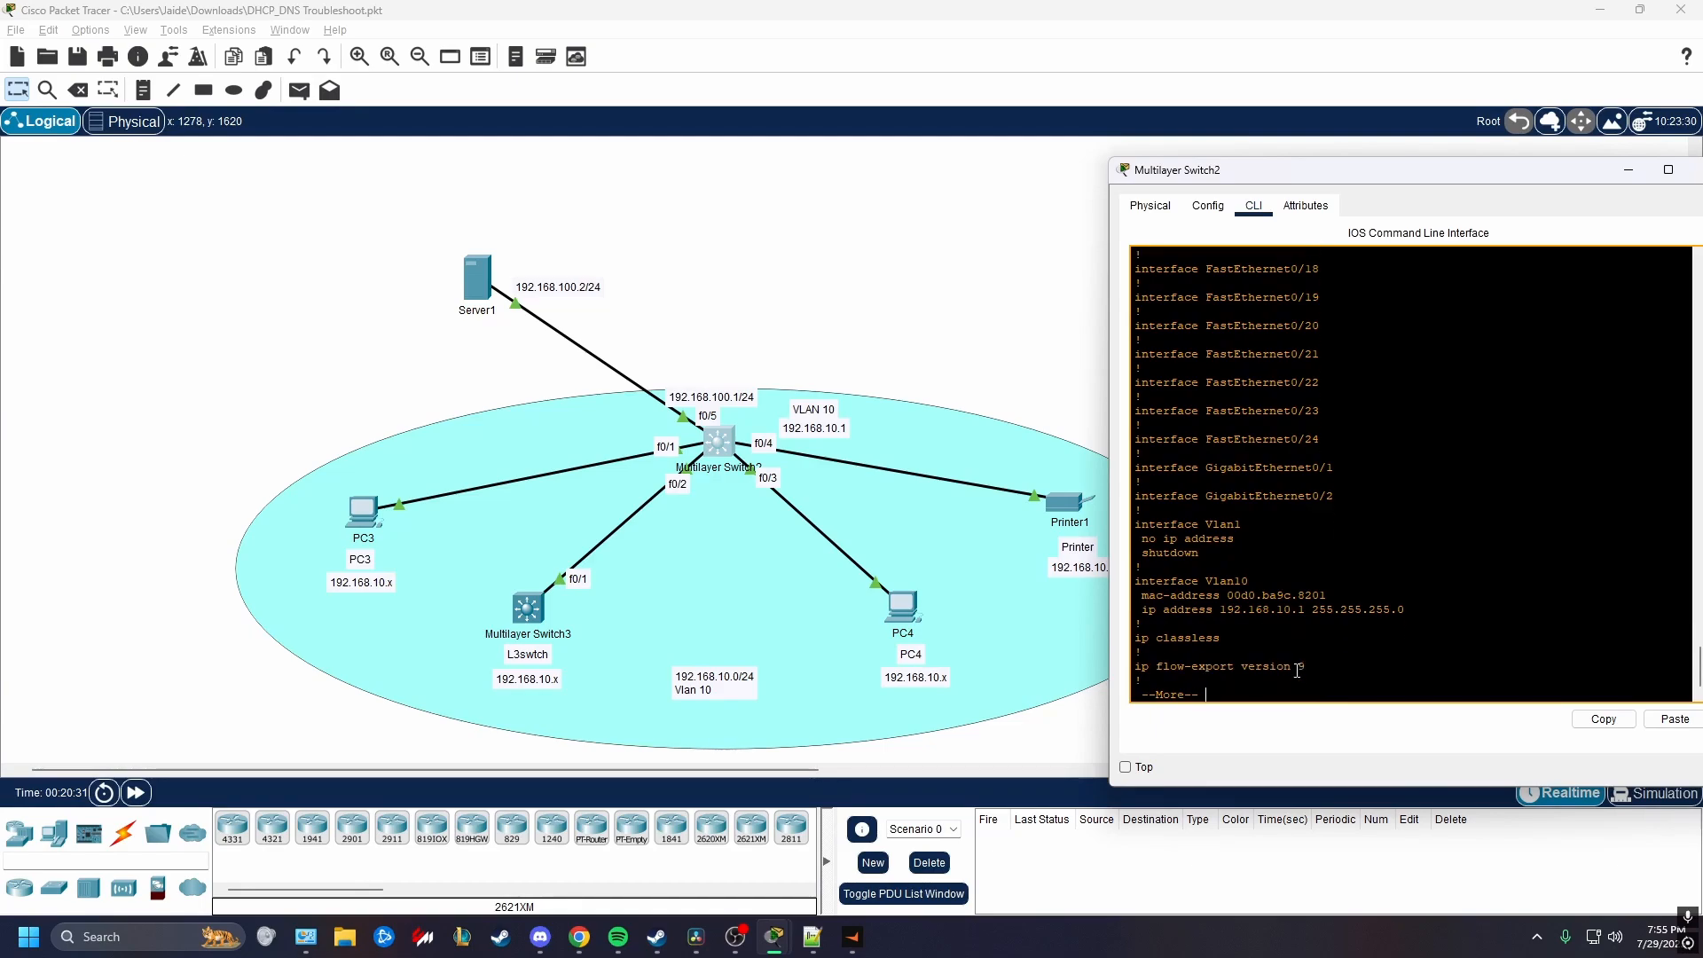
drag(1140, 625, 1134, 581)
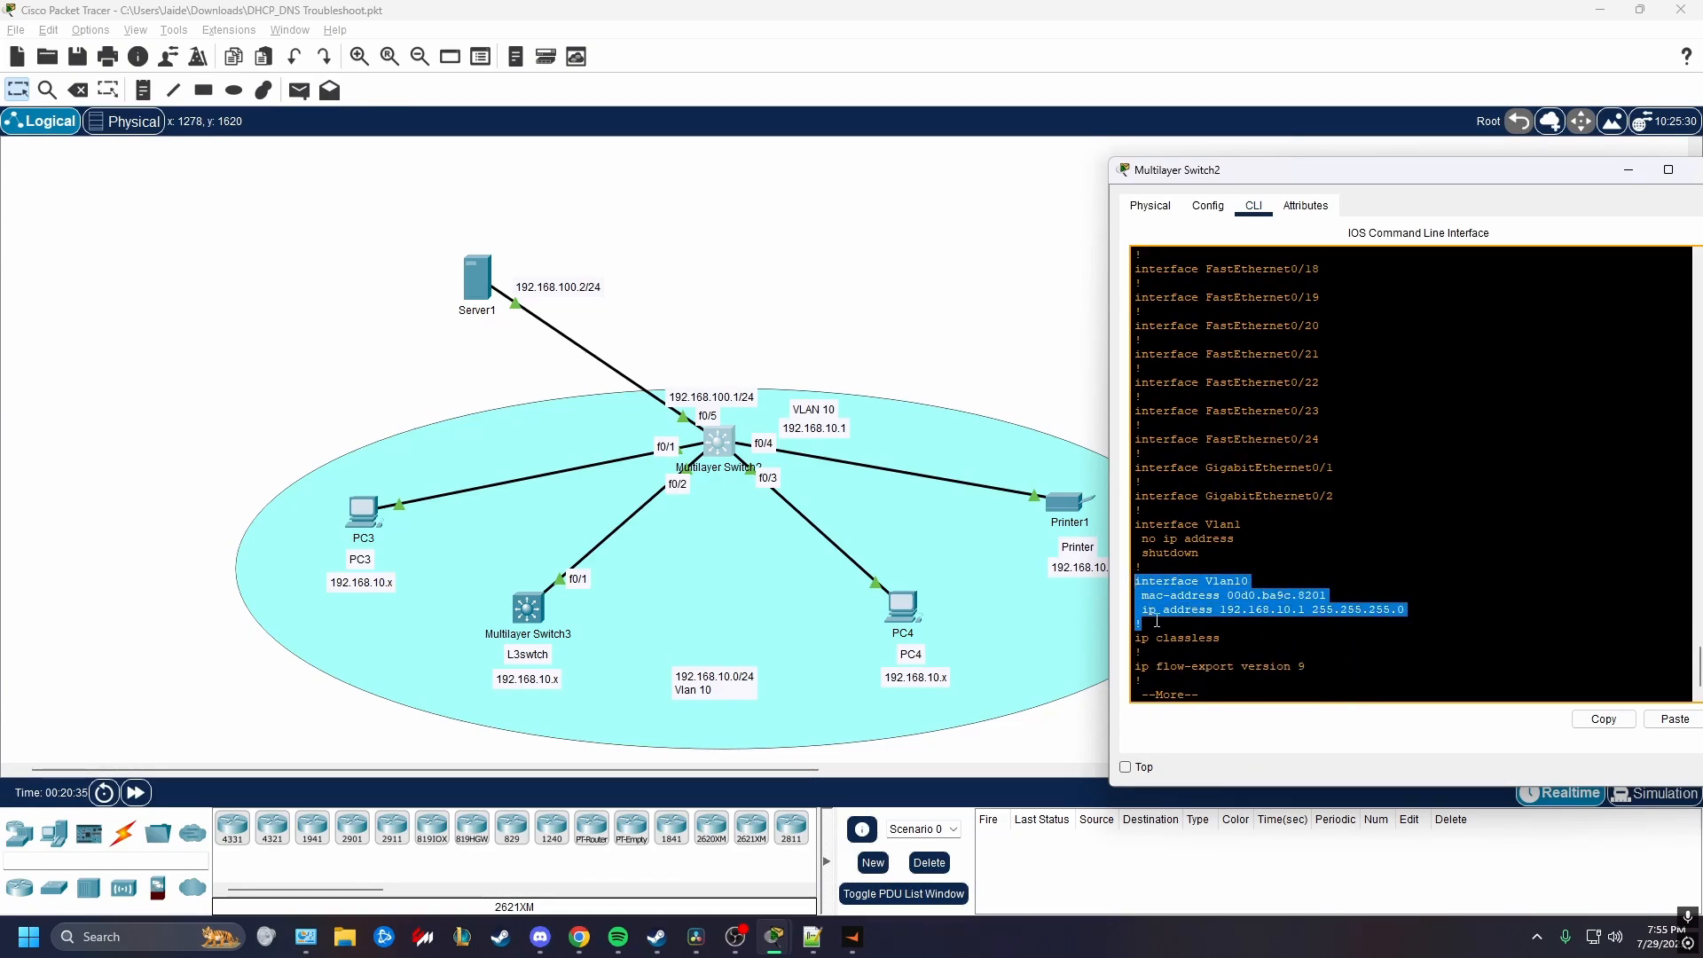
click(1388, 650)
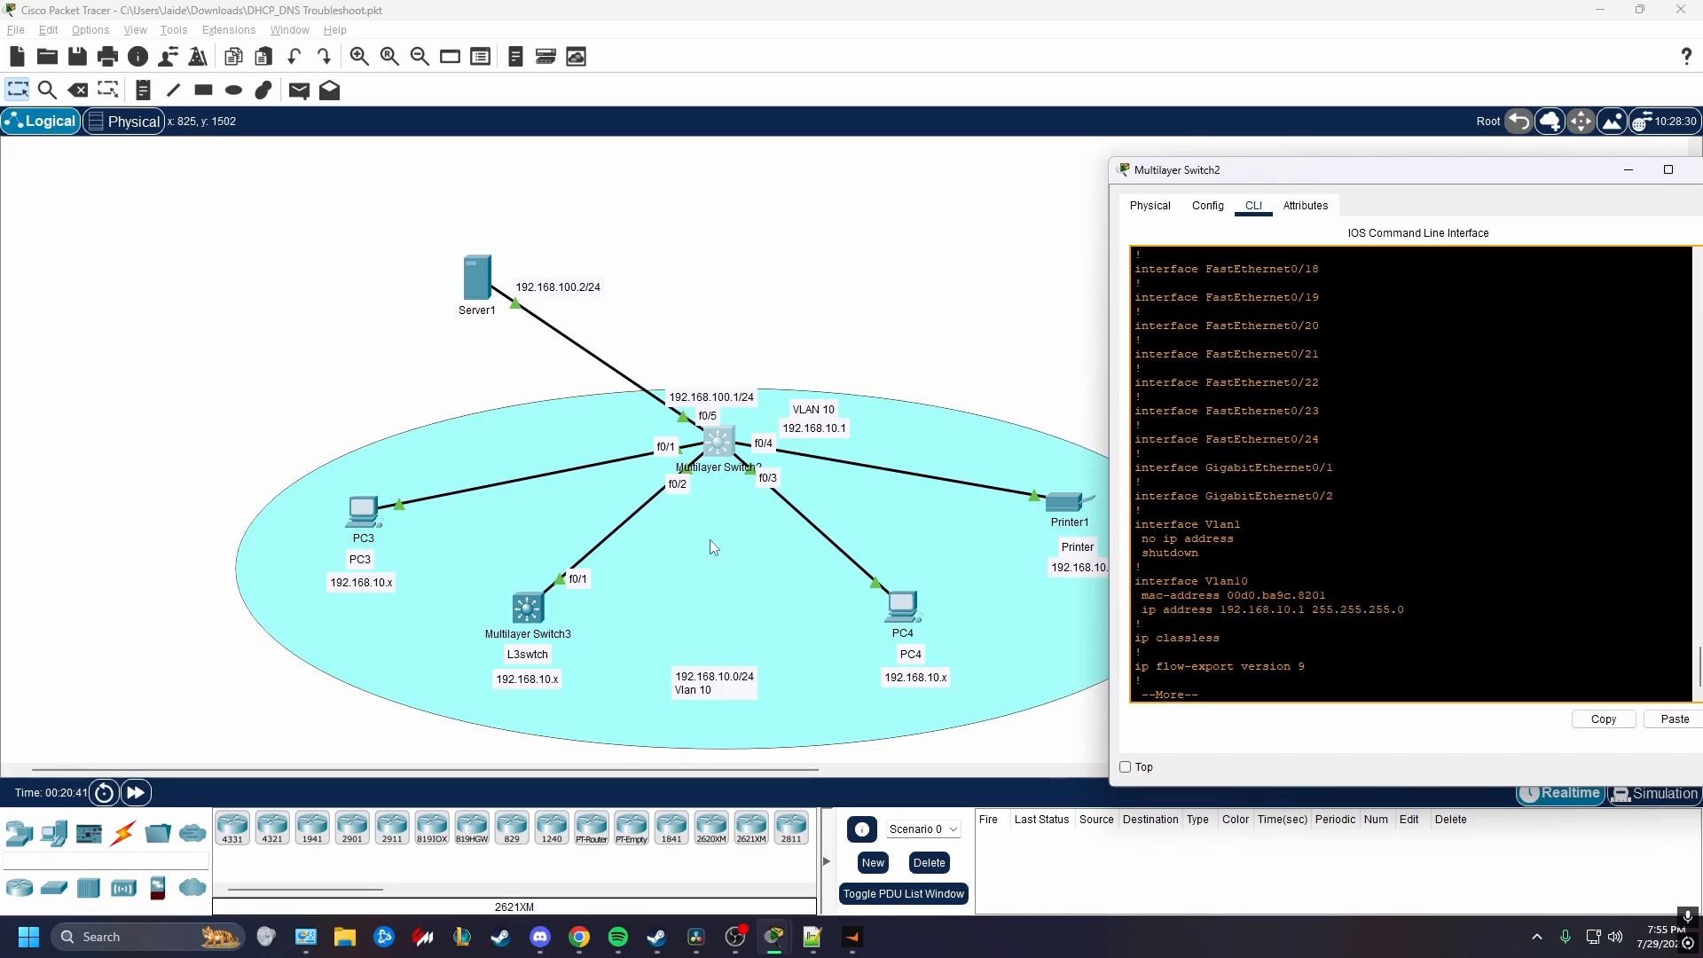
click(1249, 581)
key(q)
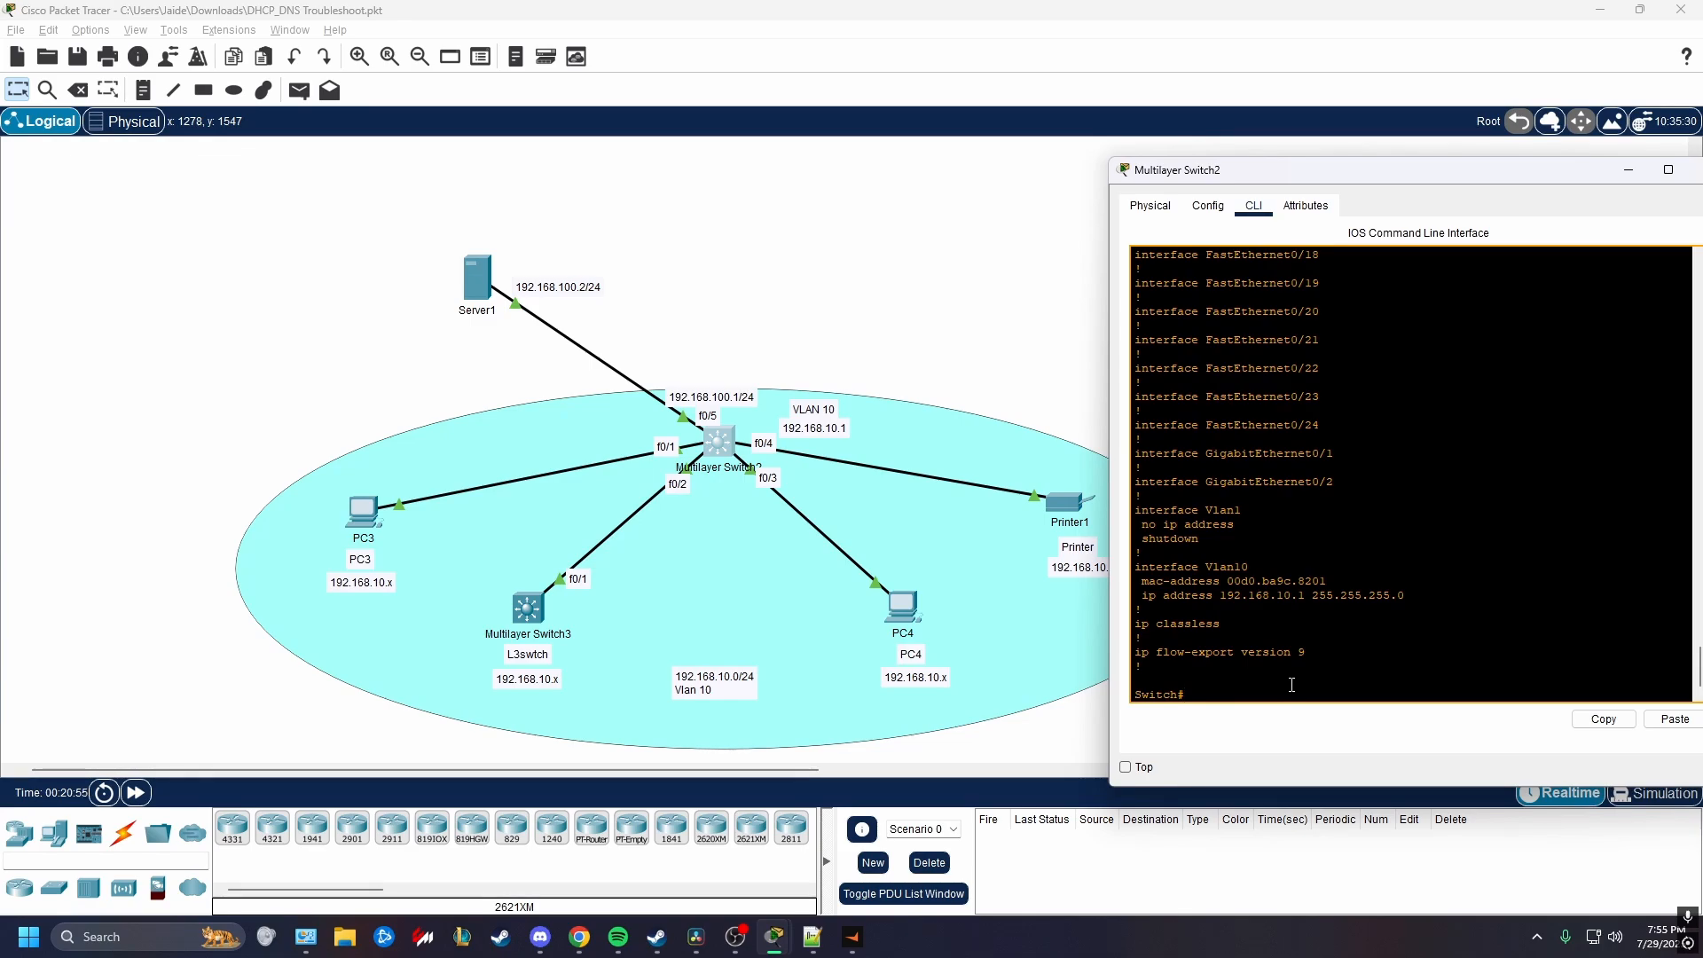
Configure ip helper-address 192.168.100.2 on Multilayer Switch2's vlan10 interface and leave configuration mode.
key(Return)
text(conf t)
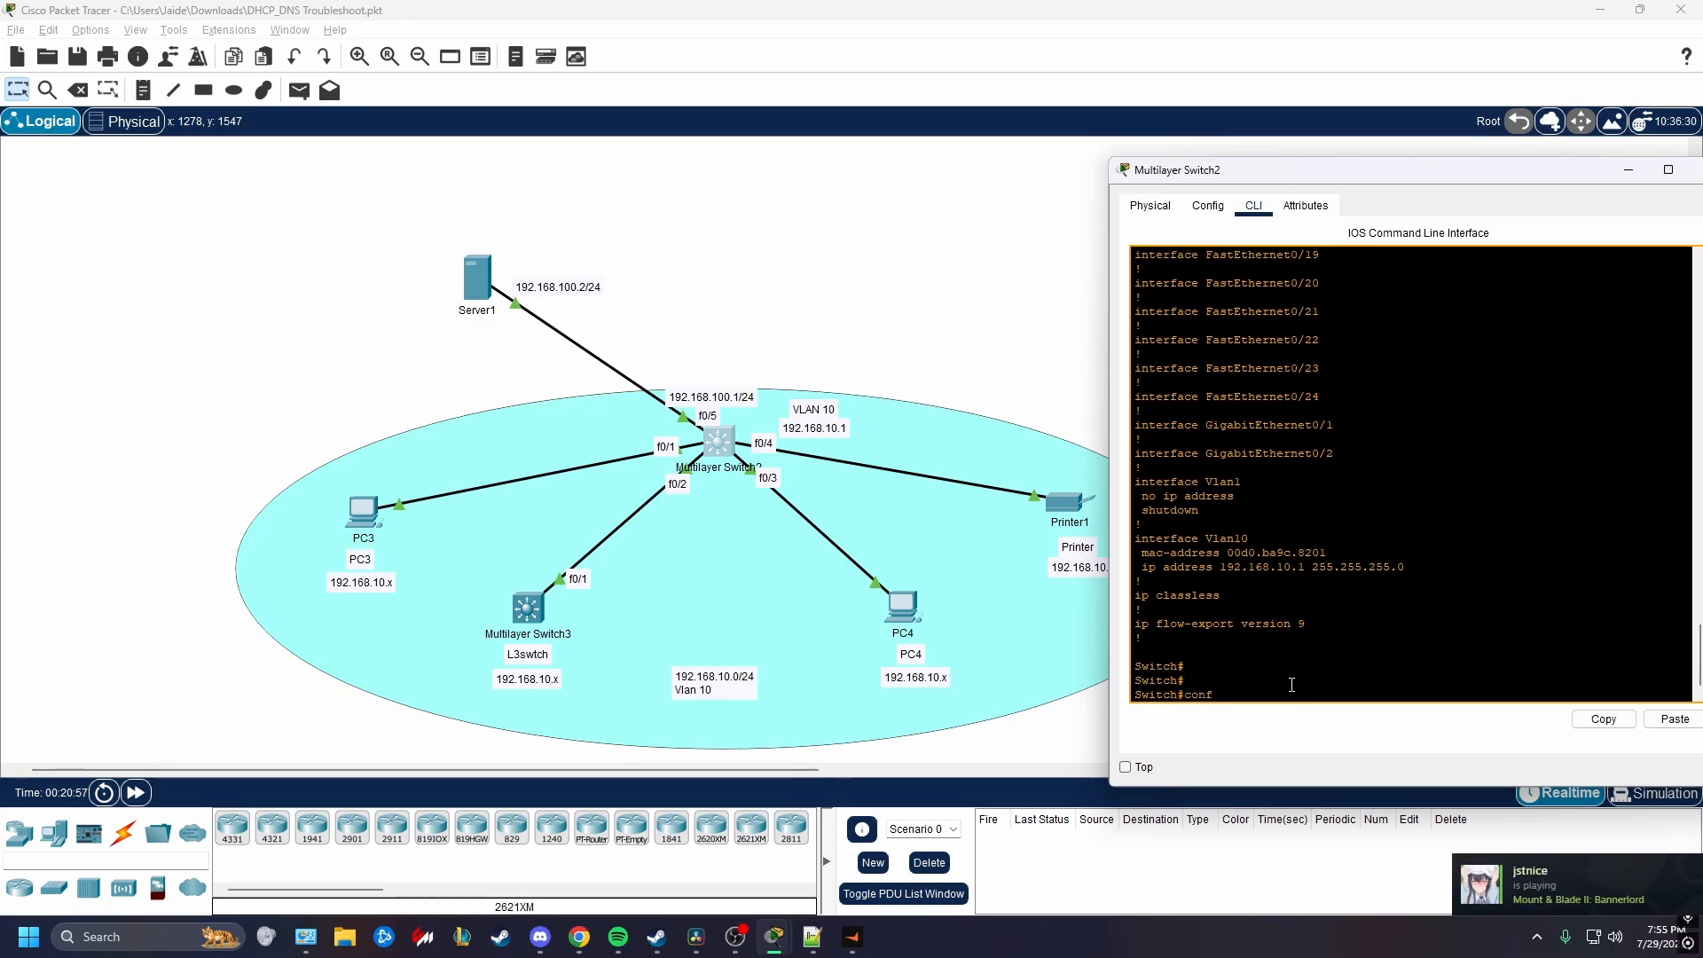
key(Return)
text(int vlan10)
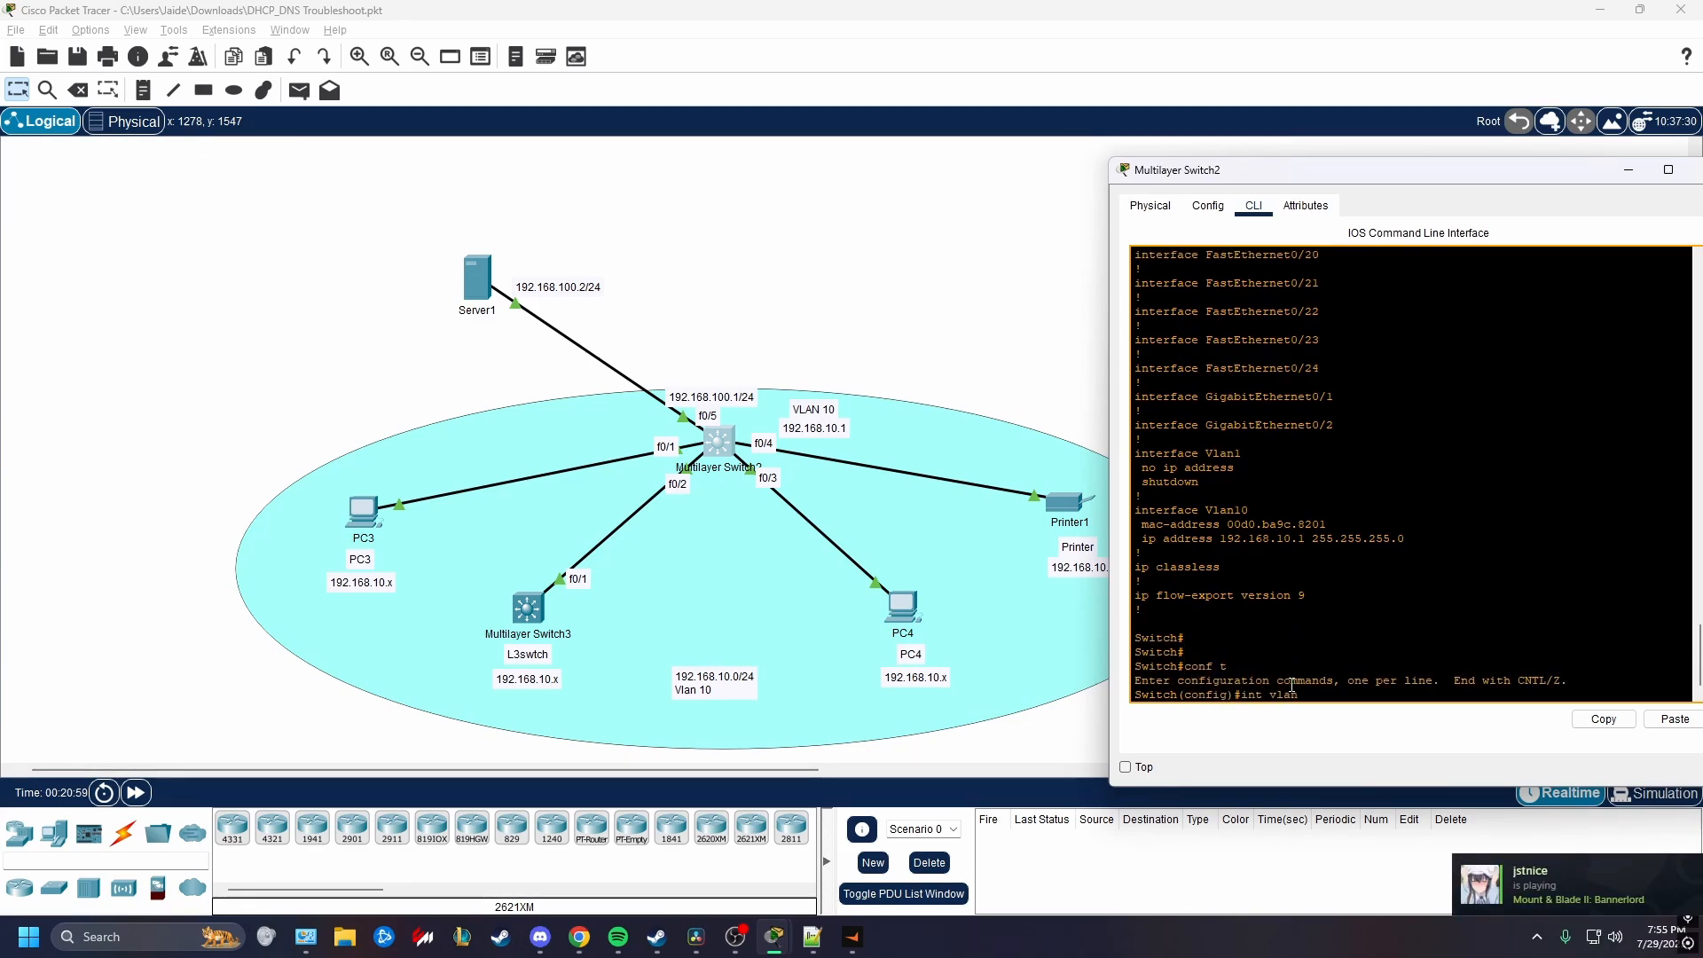
key(Return)
key(Return)
key(Return)
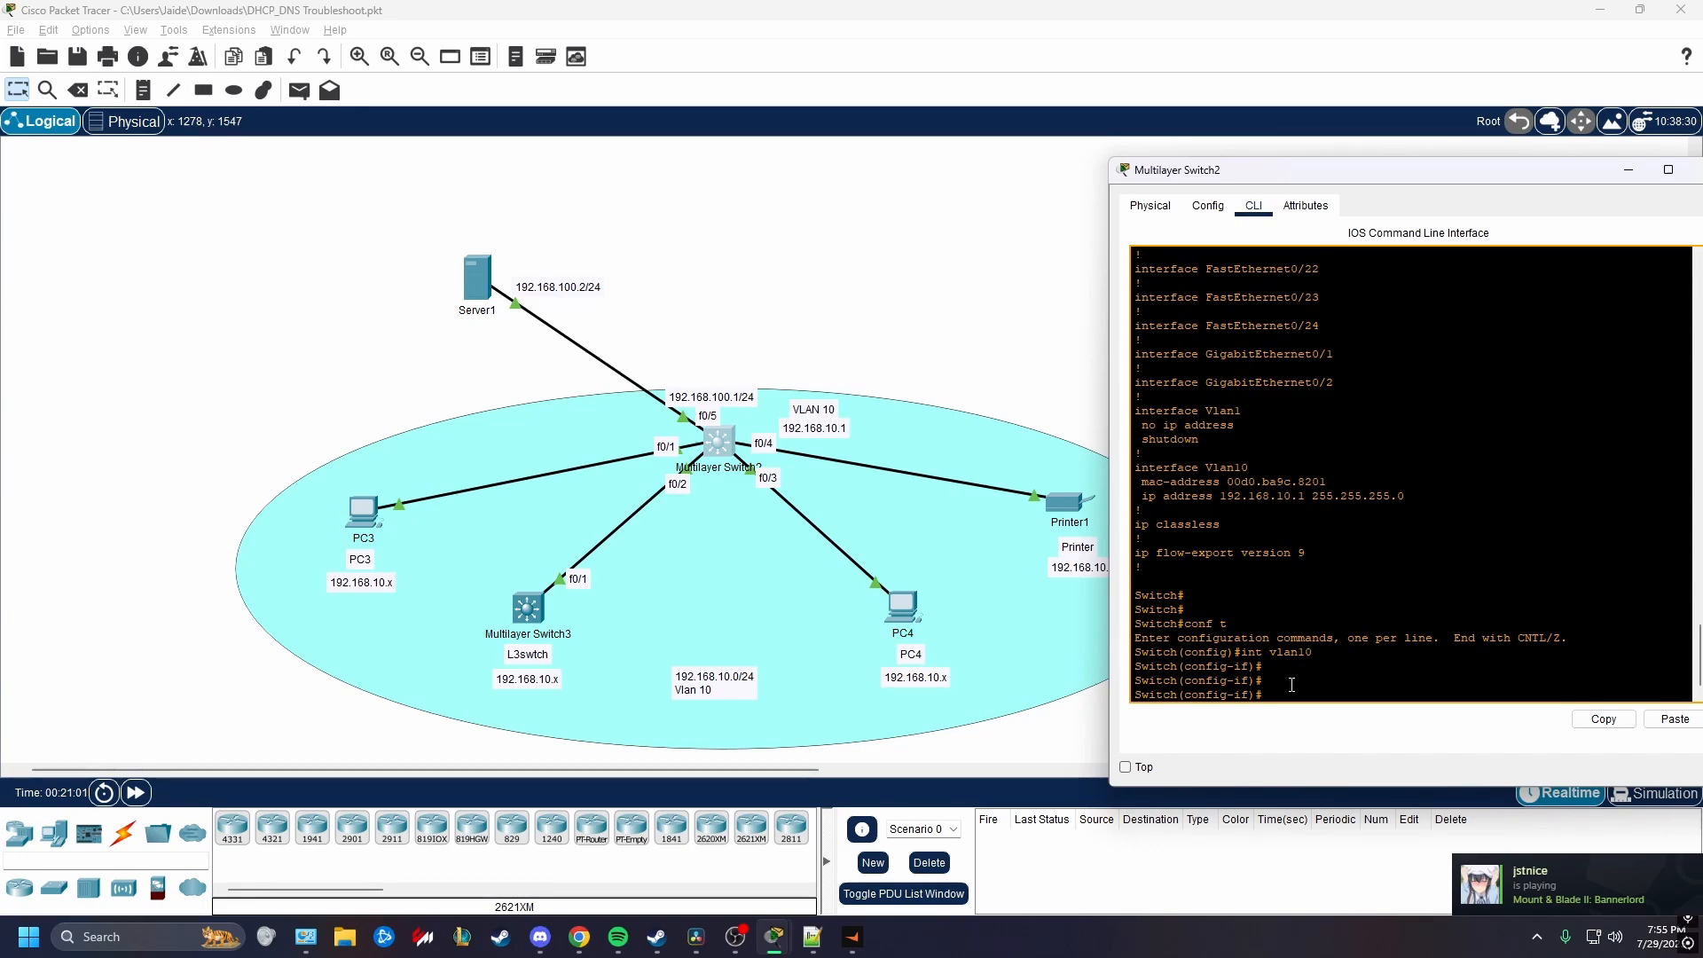
text(ip)
key(Tab)
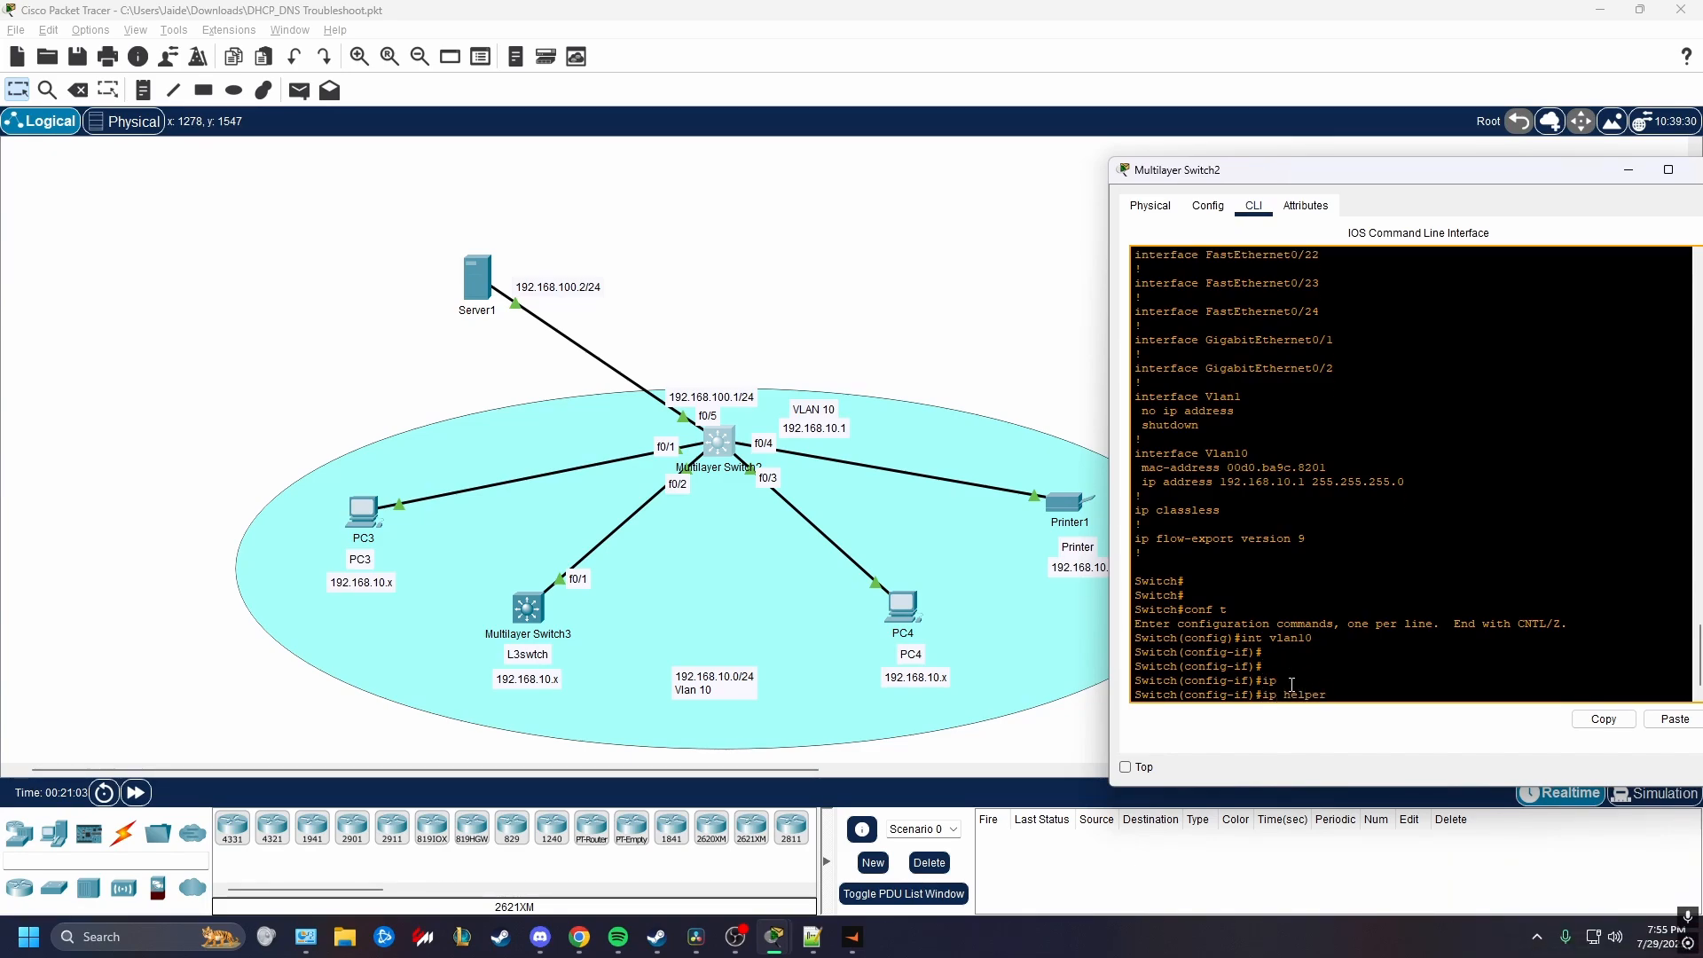
text(helper)
key(Tab)
text(192.168.)
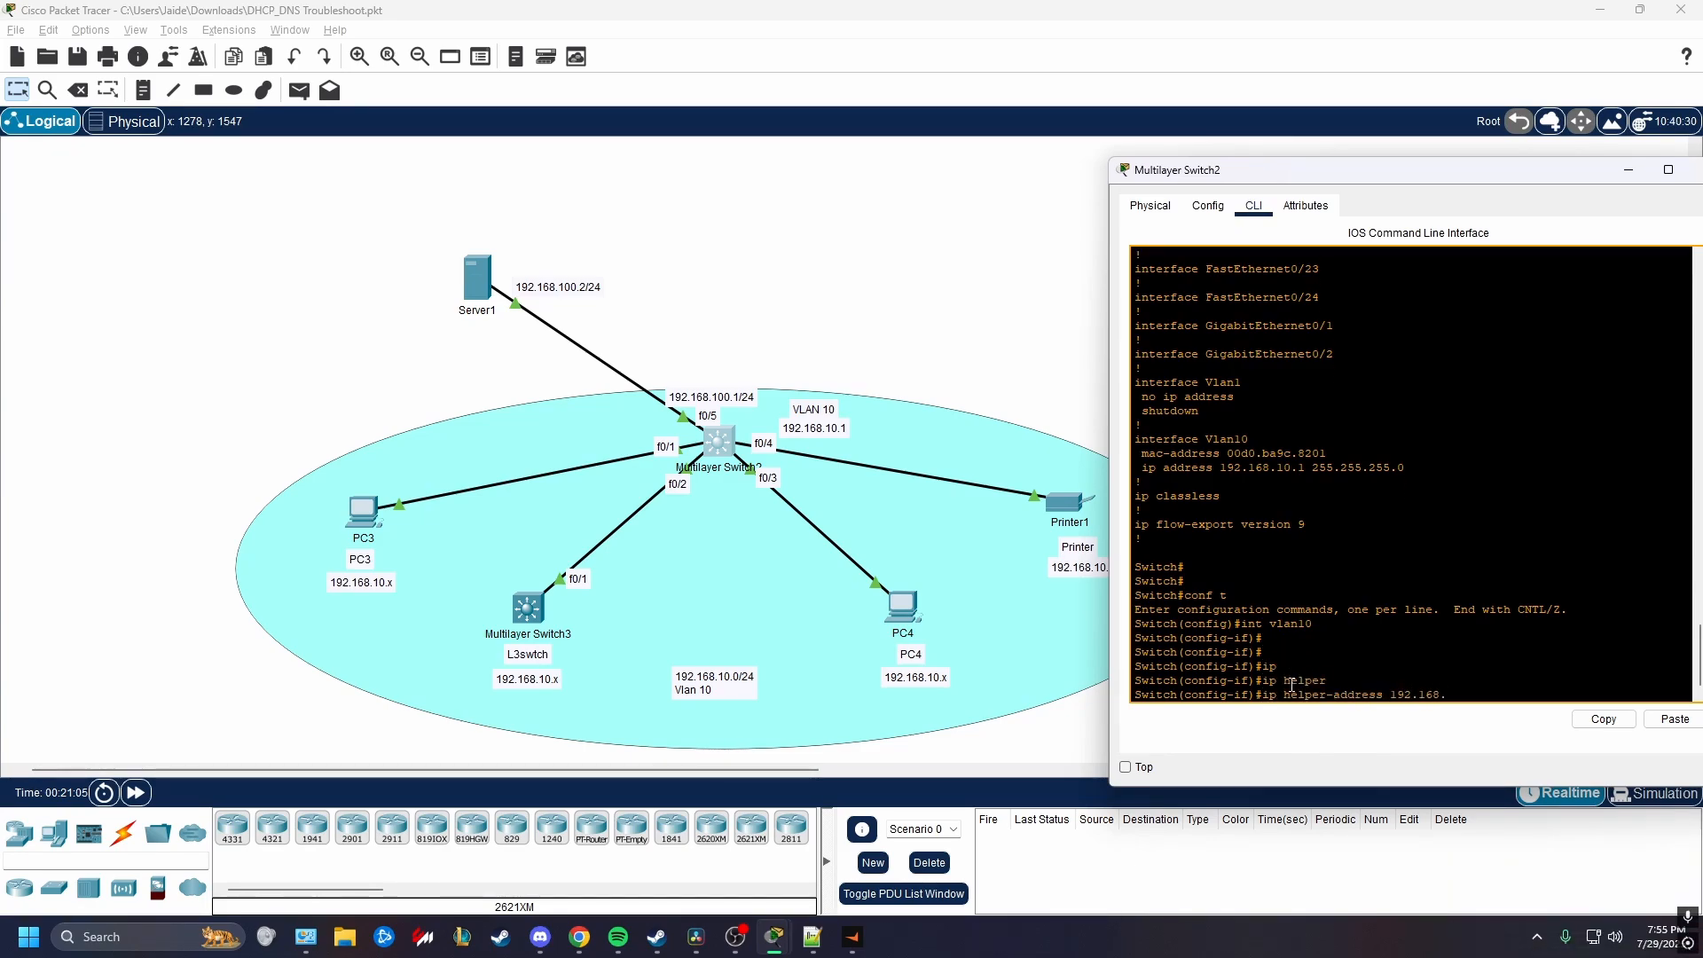
text(100.)
key(Return)
text(exit)
key(Return)
key(Return)
key(Return)
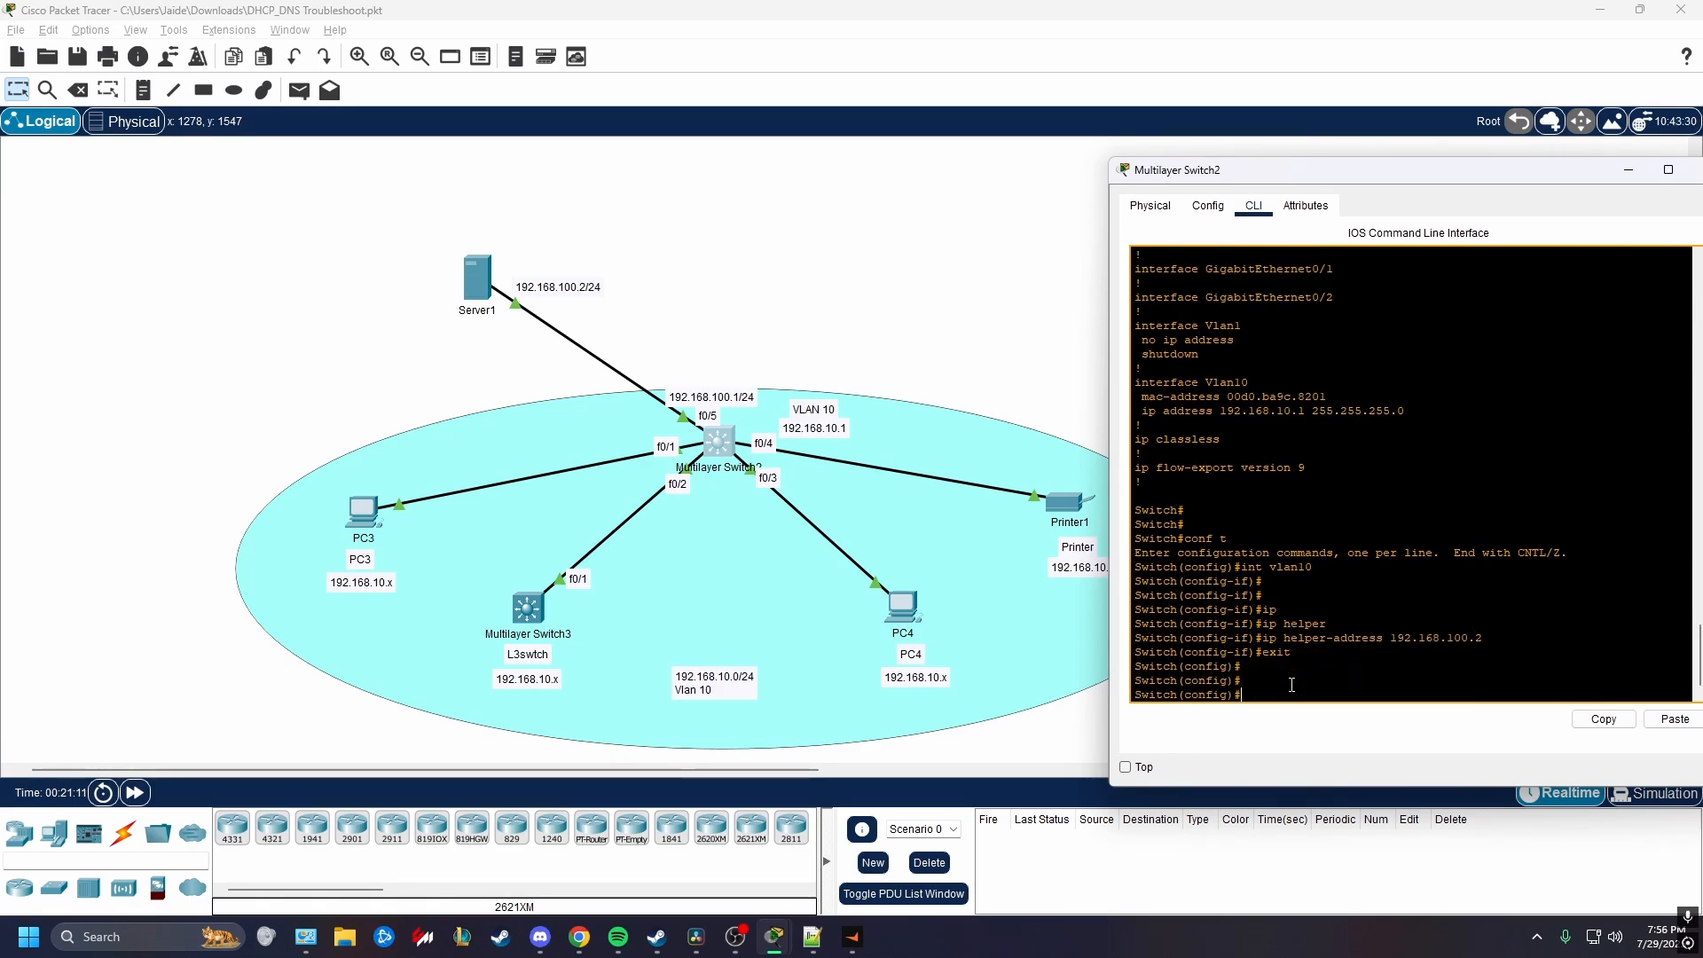
key(ctrl+z)
key(Return)
key(Return)
key(Return)
key(Return)
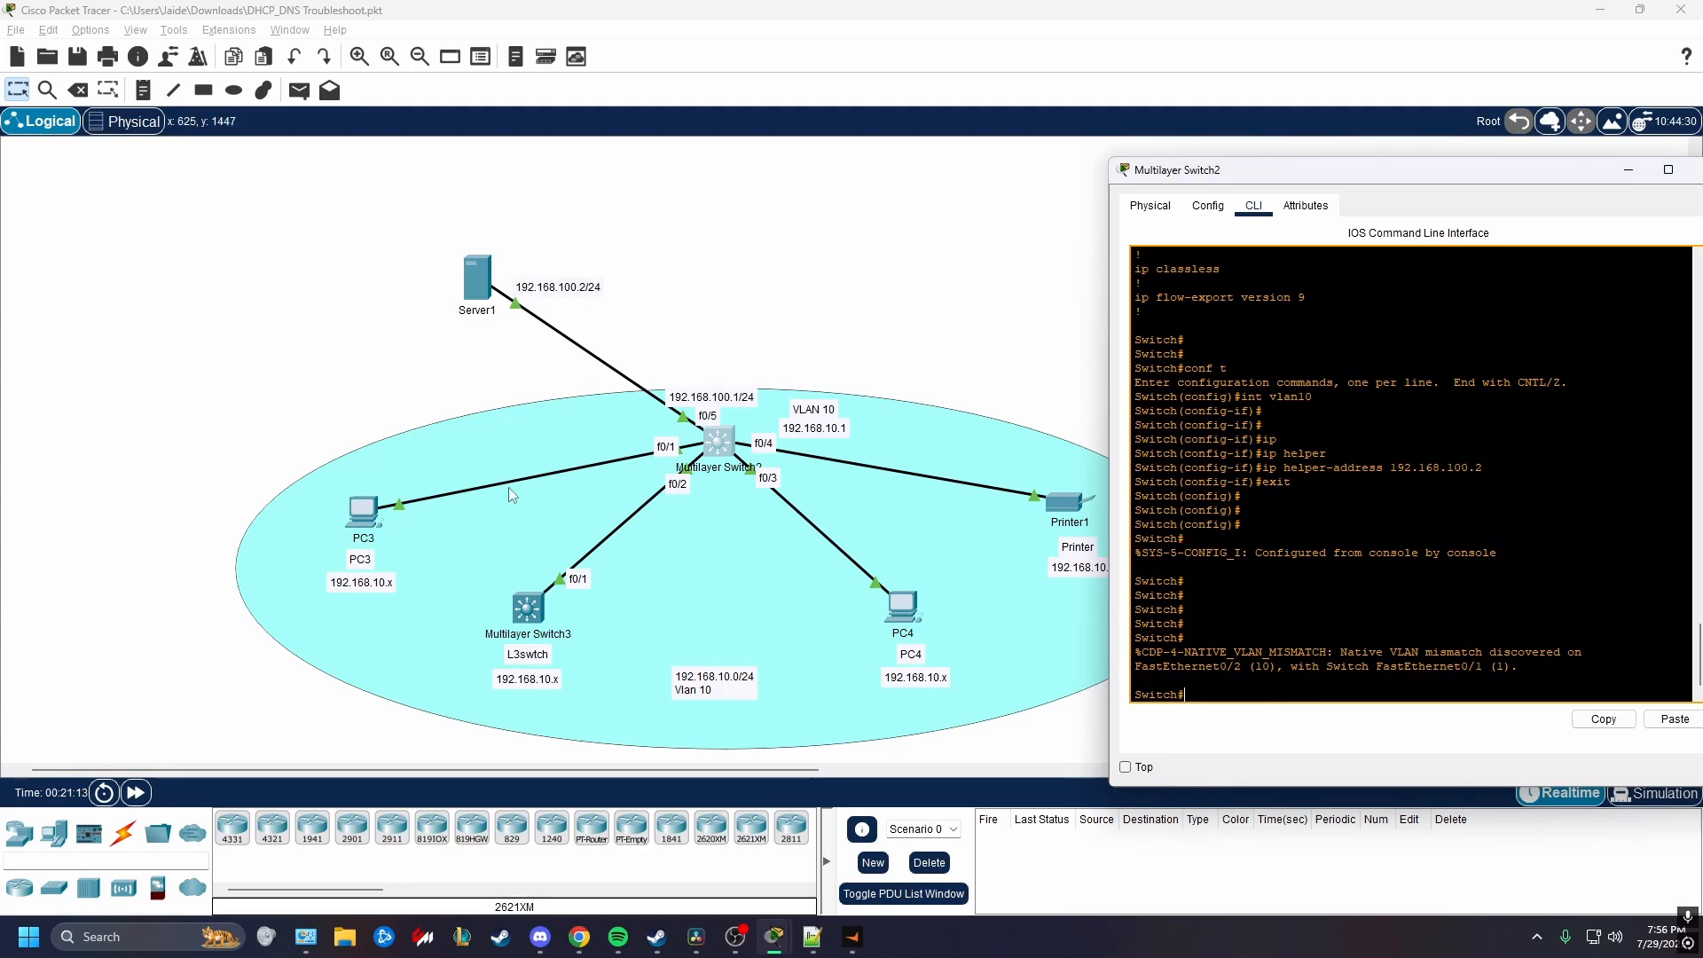
Request a DHCP address on PC3 again with ipconfig /renew and check the assigned IP address.
click(355, 512)
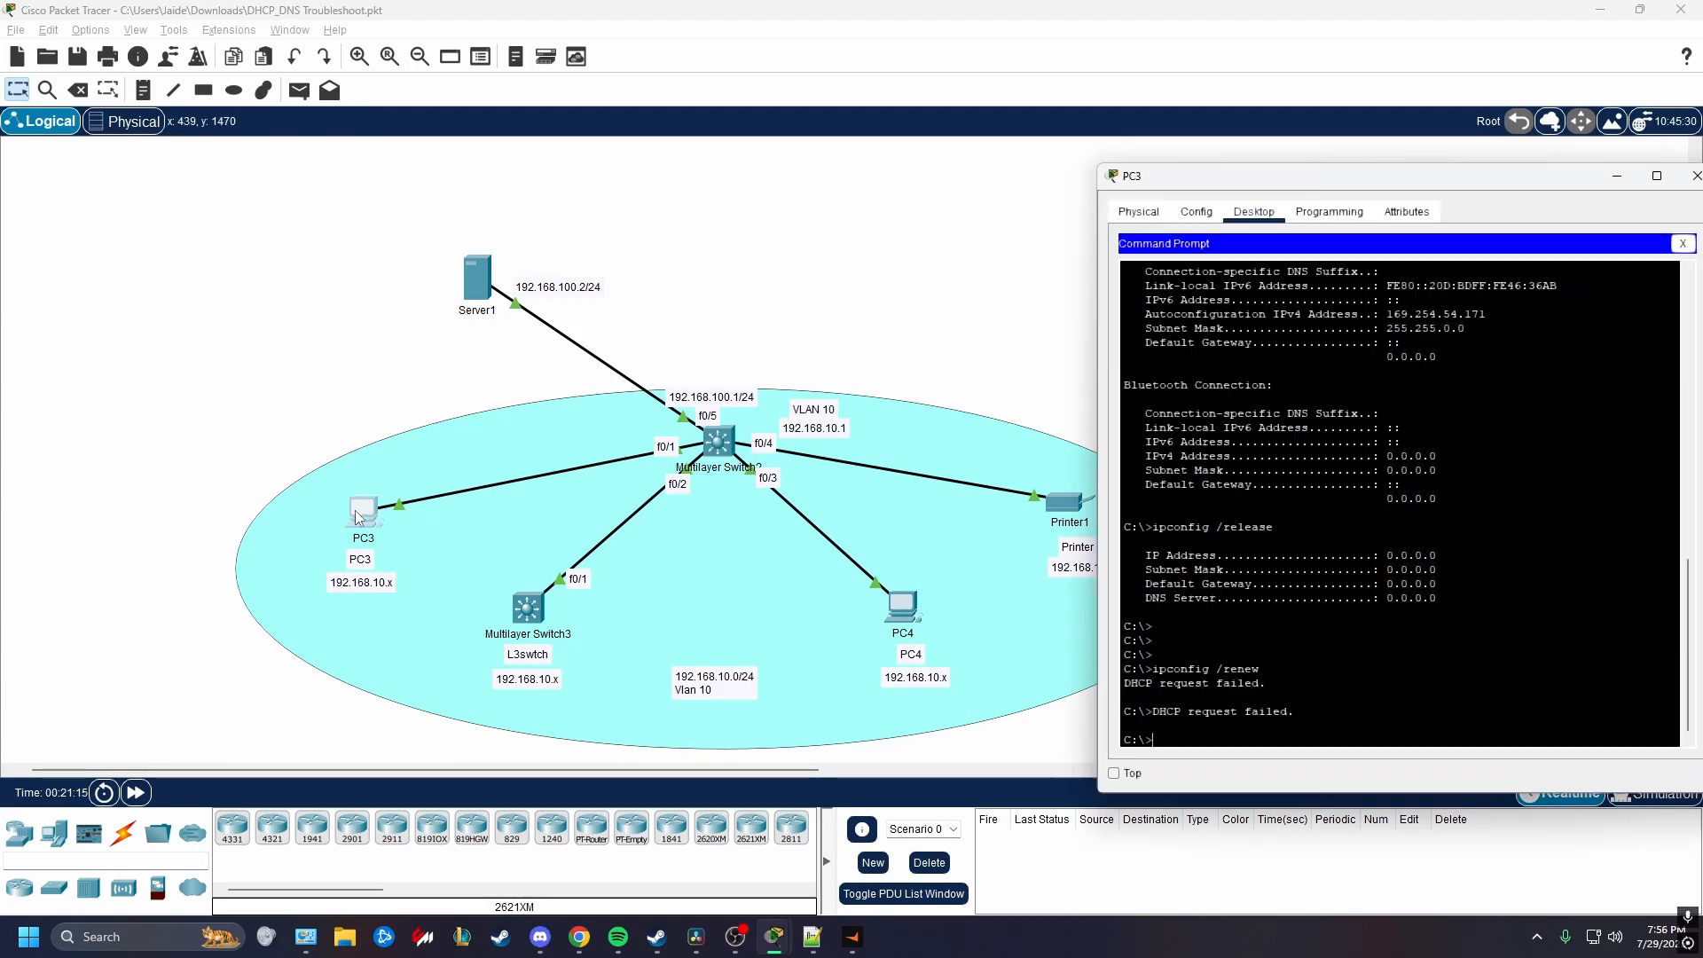
key(Return)
key(Return)
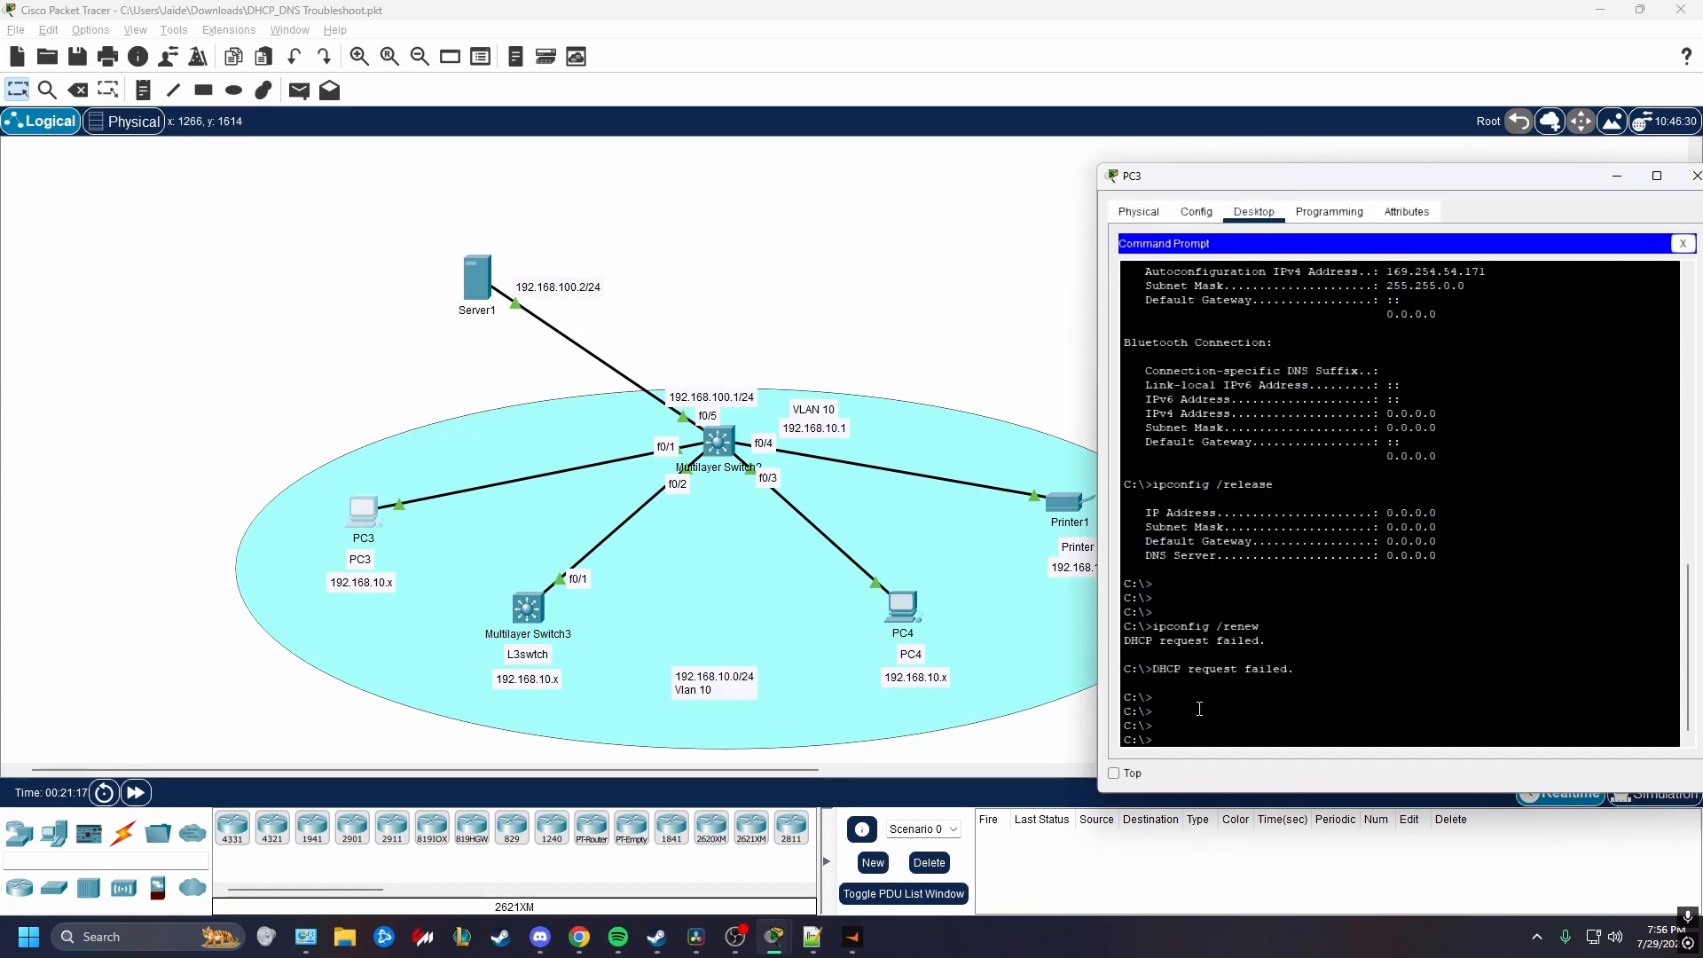
key(Up)
key(Return)
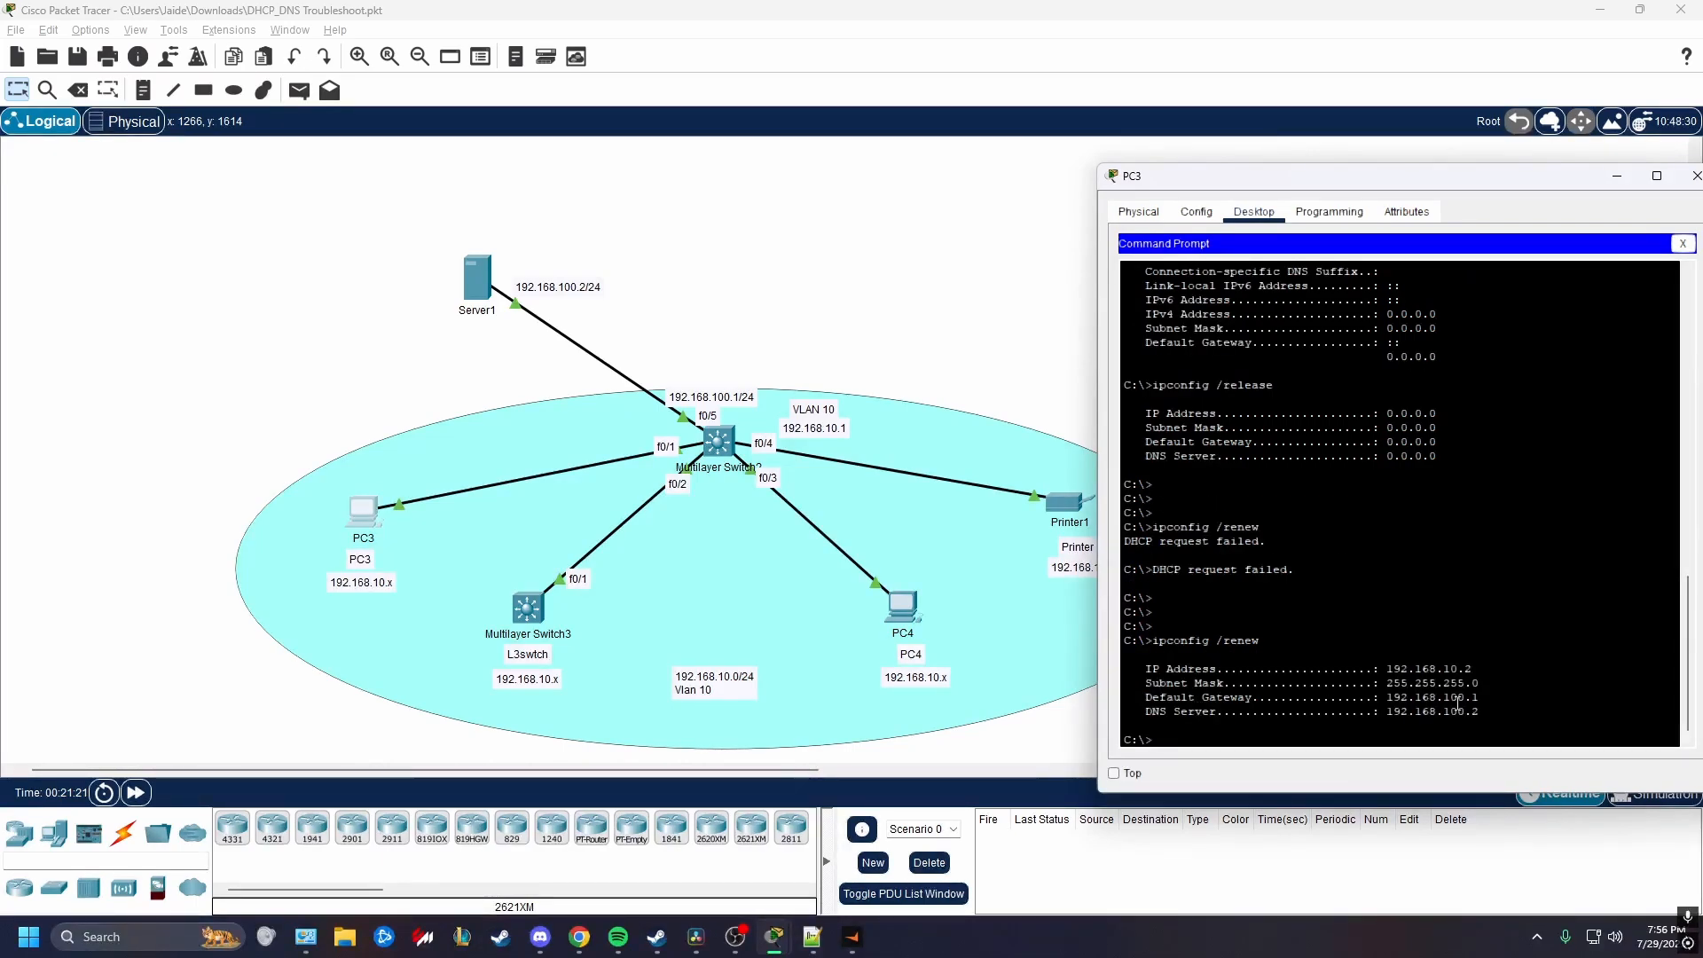
drag(1477, 670, 1241, 674)
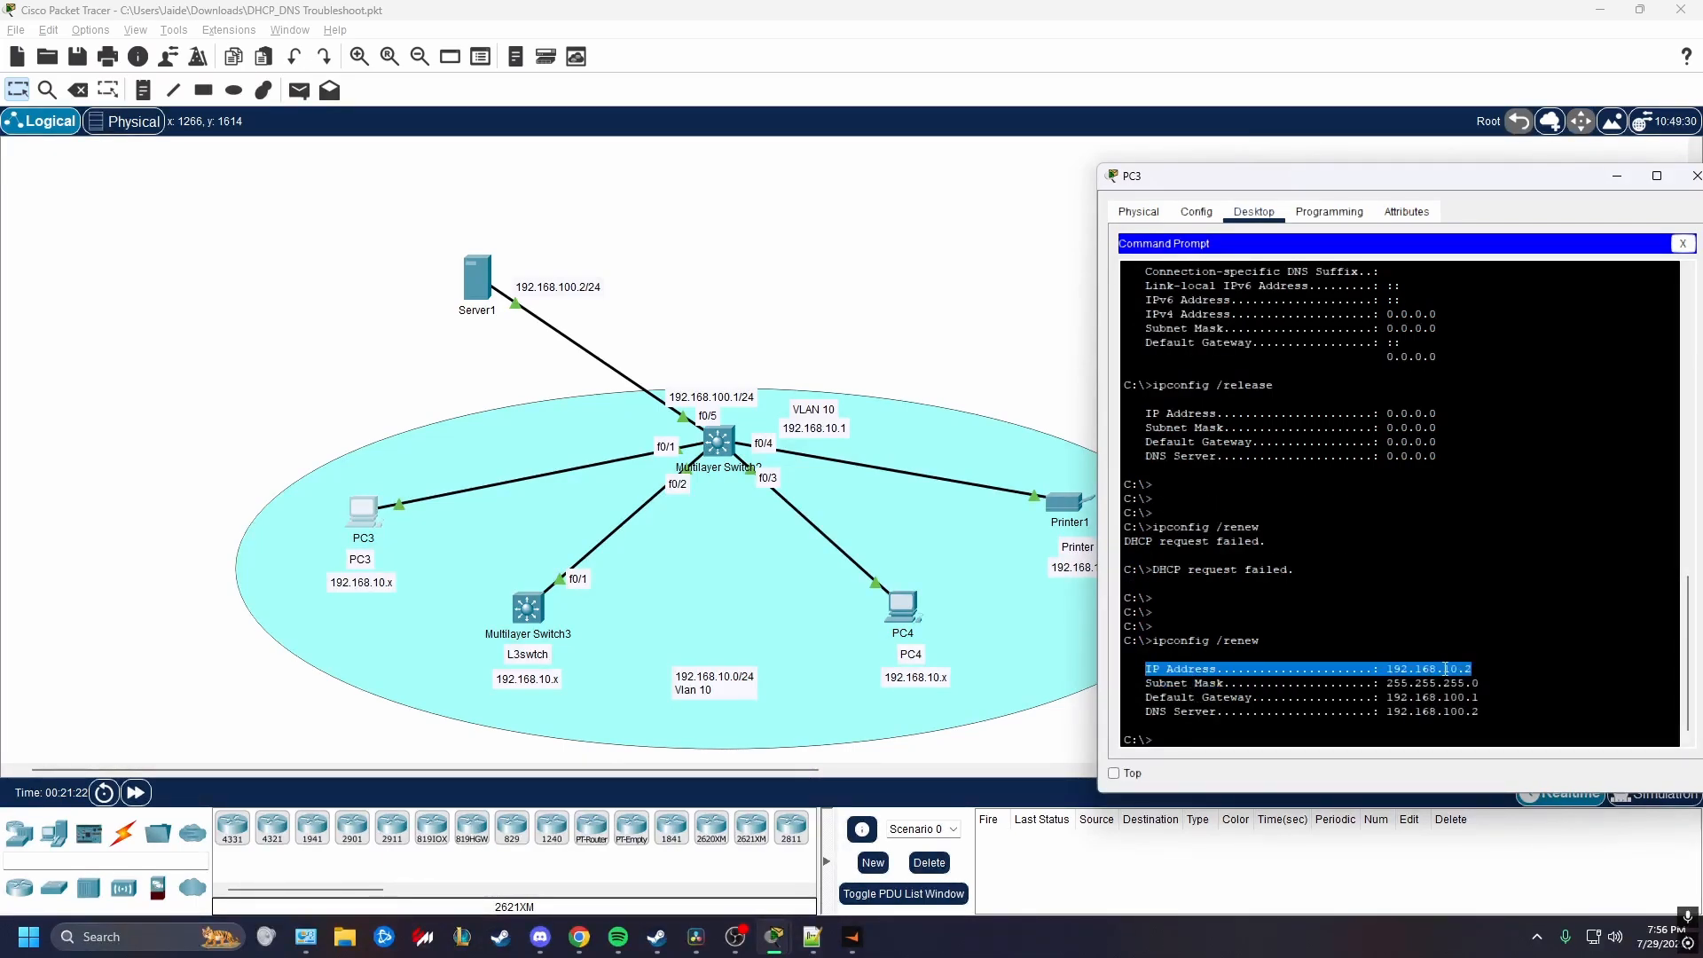
Check PC3's assigned IP address, default gateway and DNS server, and update its topology label to 192.168.10.2.
drag(1388, 667, 1473, 669)
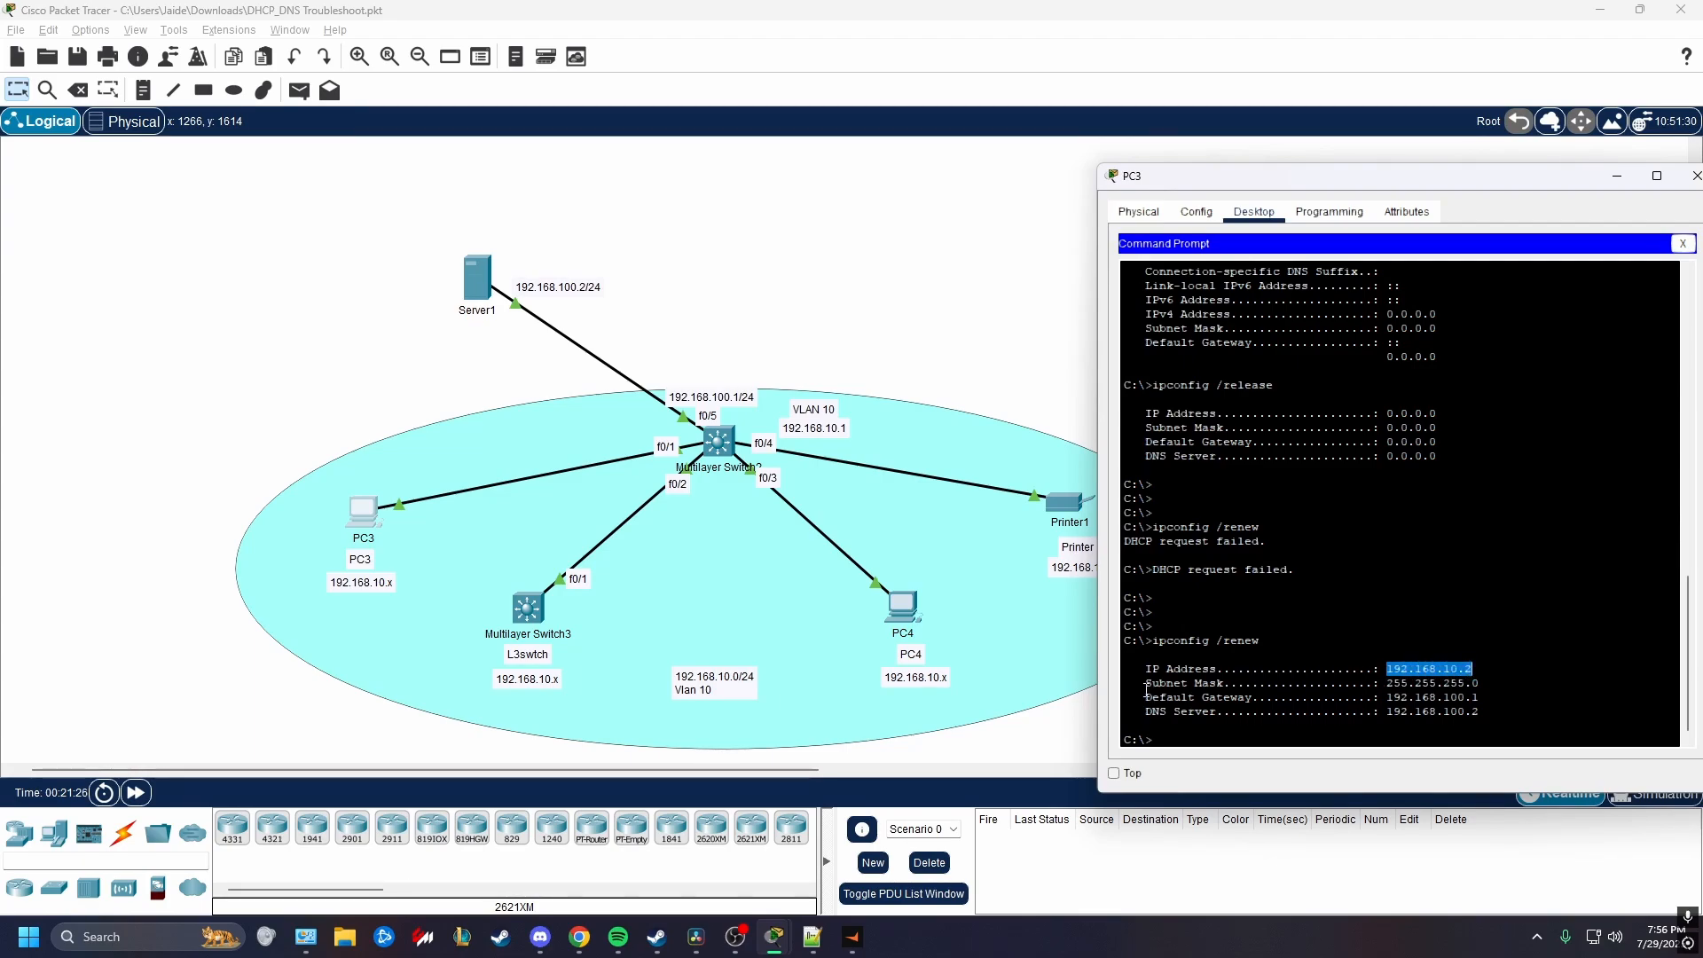
drag(1146, 690, 1475, 698)
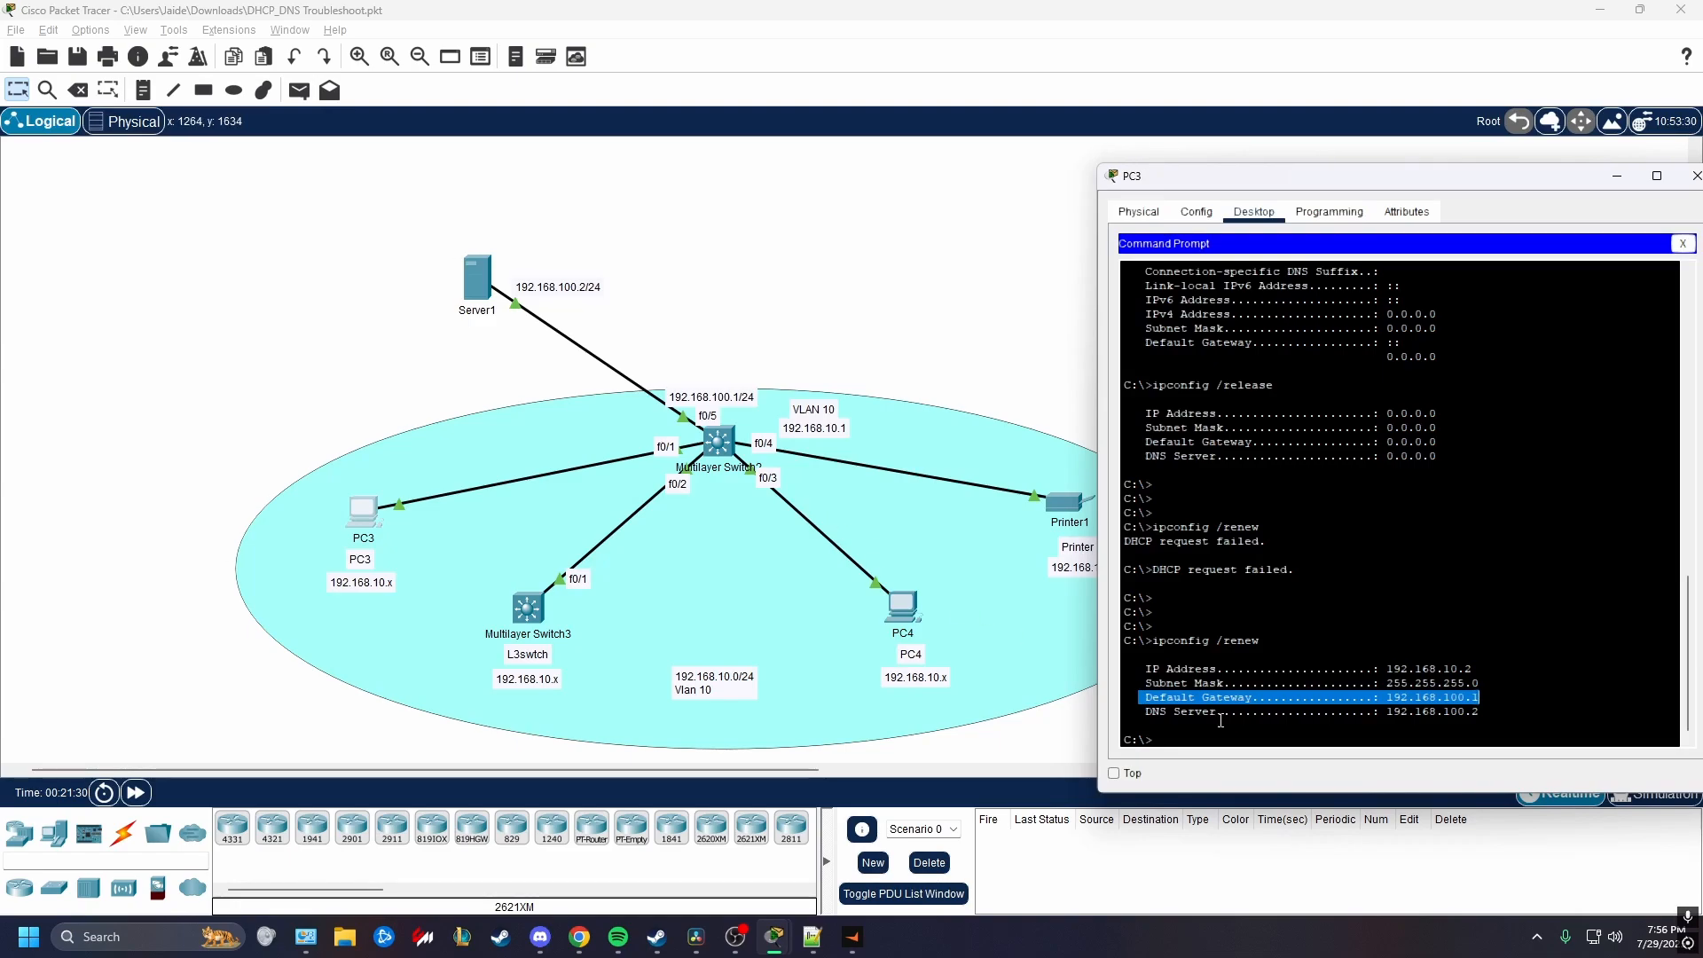
drag(1143, 714, 1479, 714)
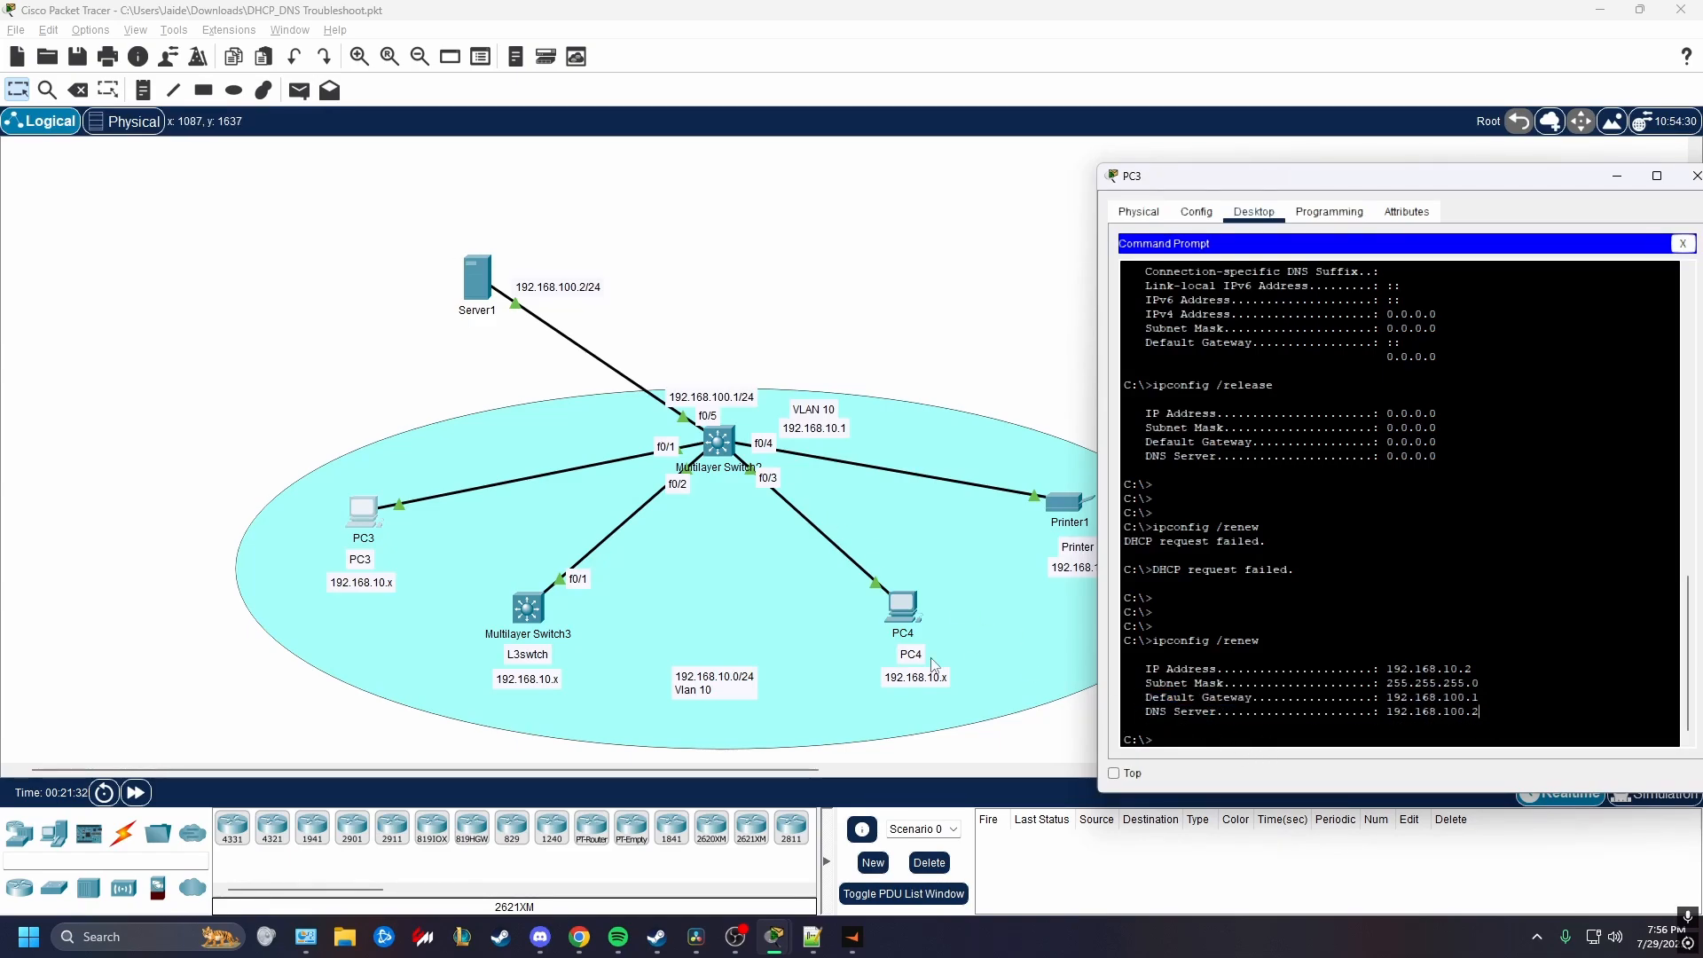
double_click(390, 586)
key(BackSpace)
text(2)
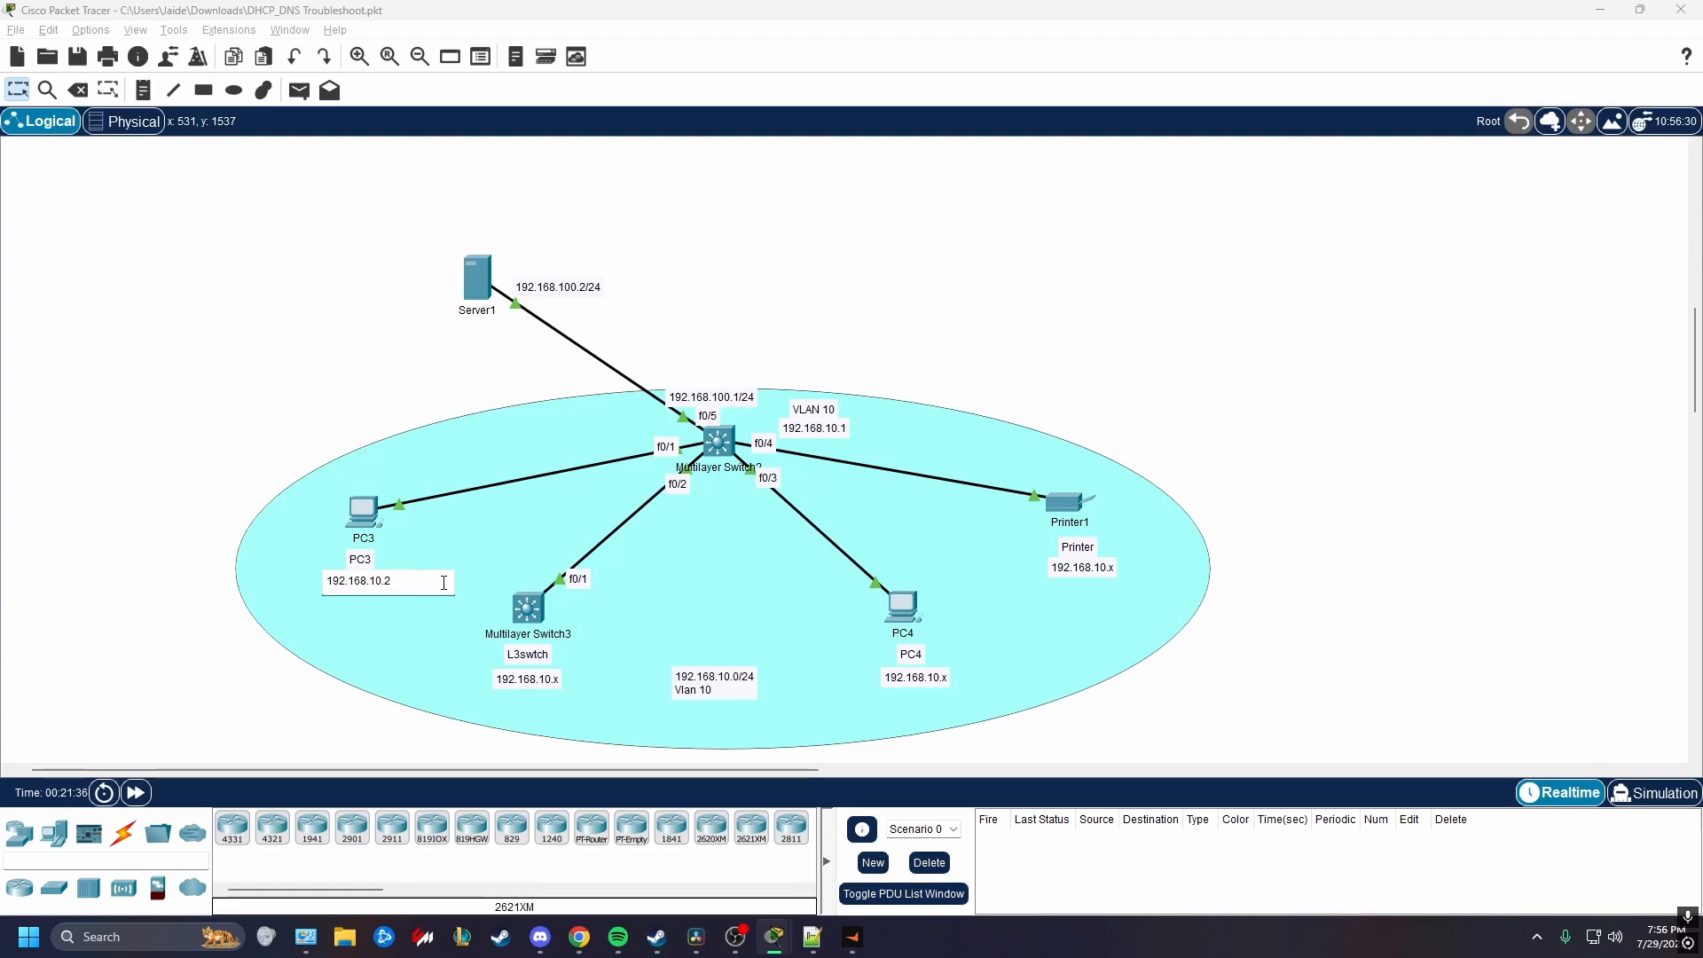
click(177, 563)
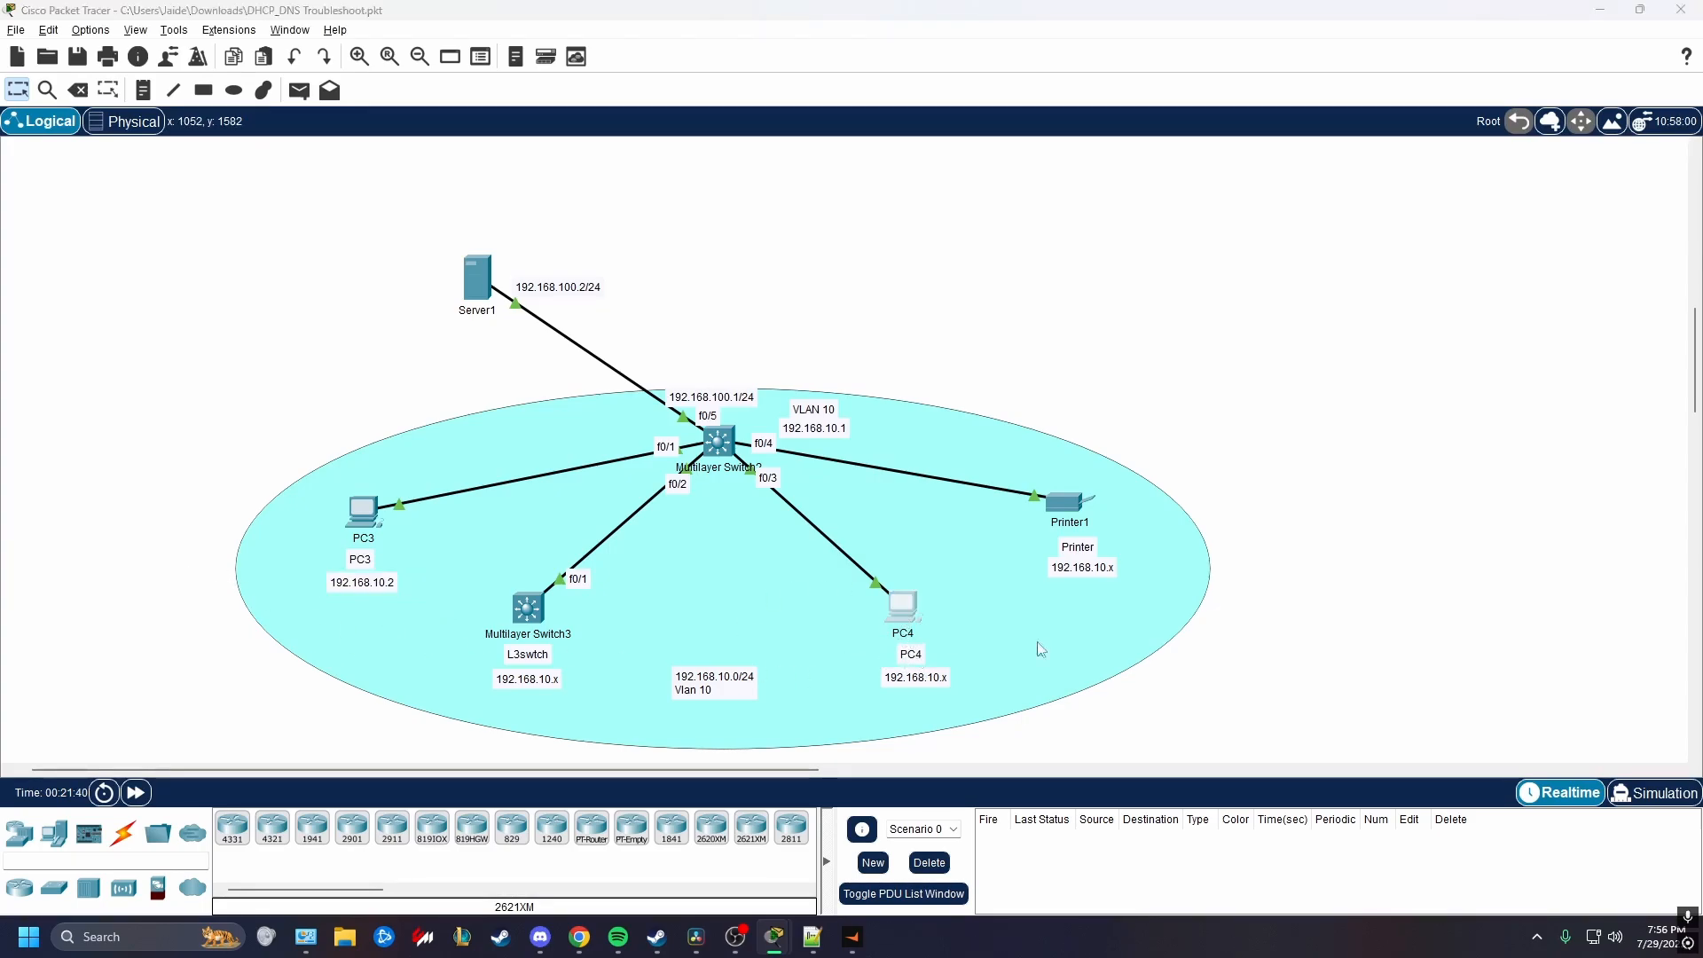
Renew PC4's DHCP address with ipconfig /renew and check the IP address it receives.
click(903, 609)
click(1014, 305)
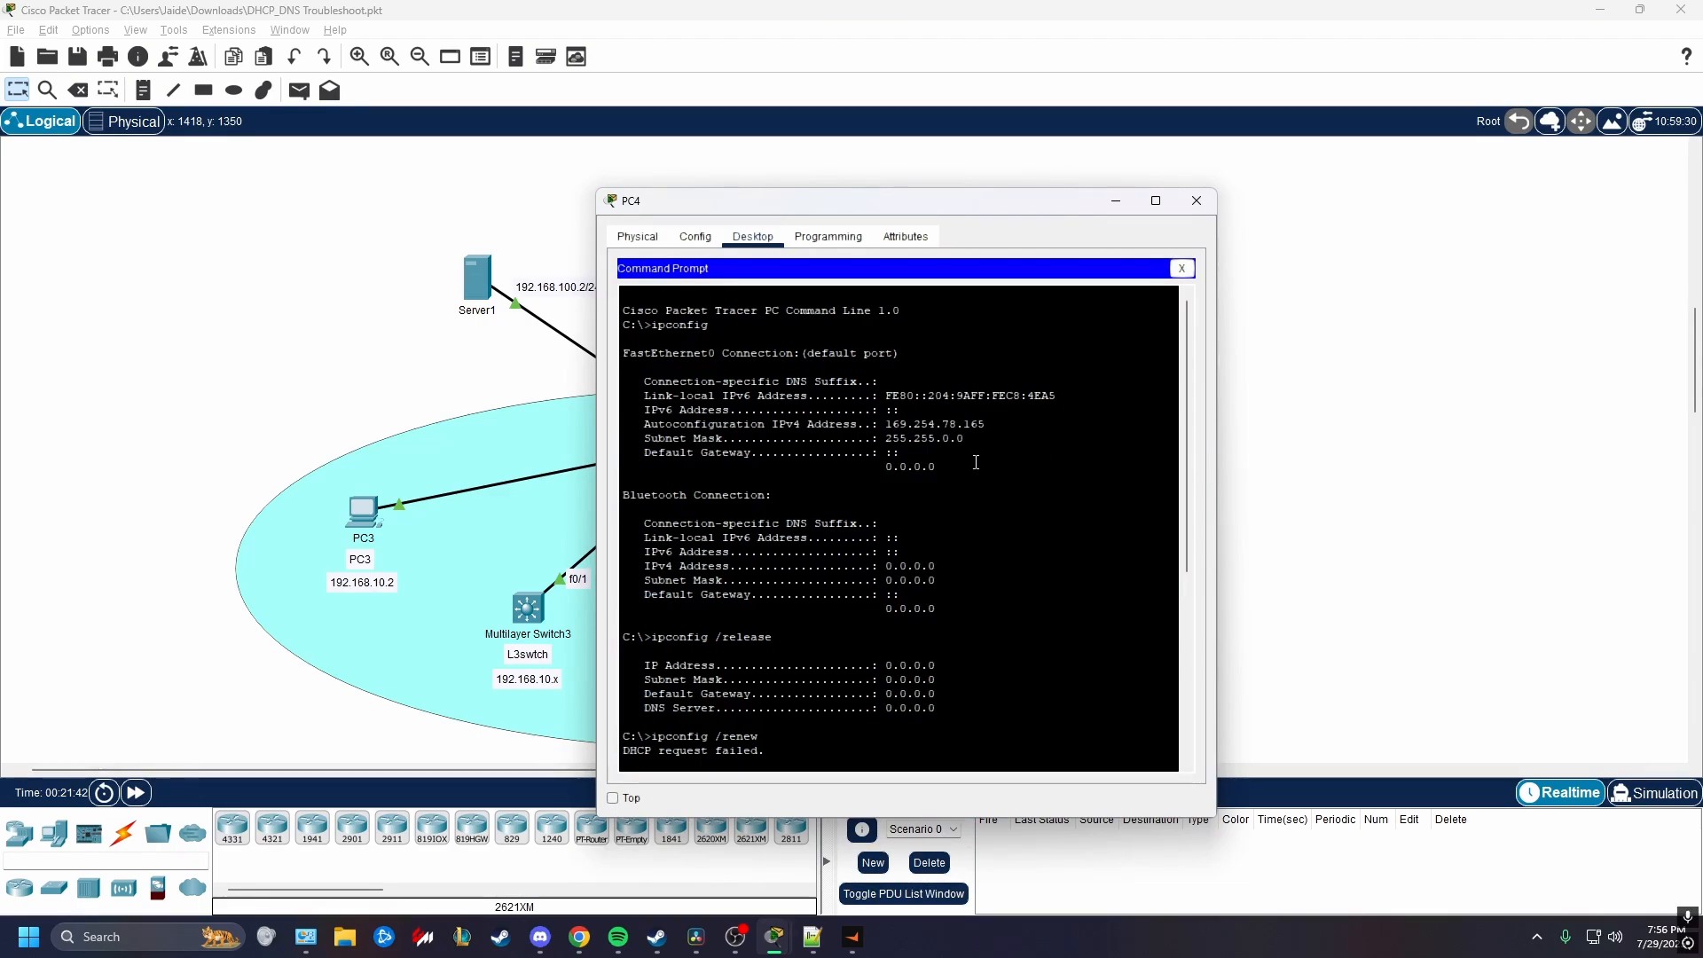
key(Return)
key(Return)
key(Up)
key(Return)
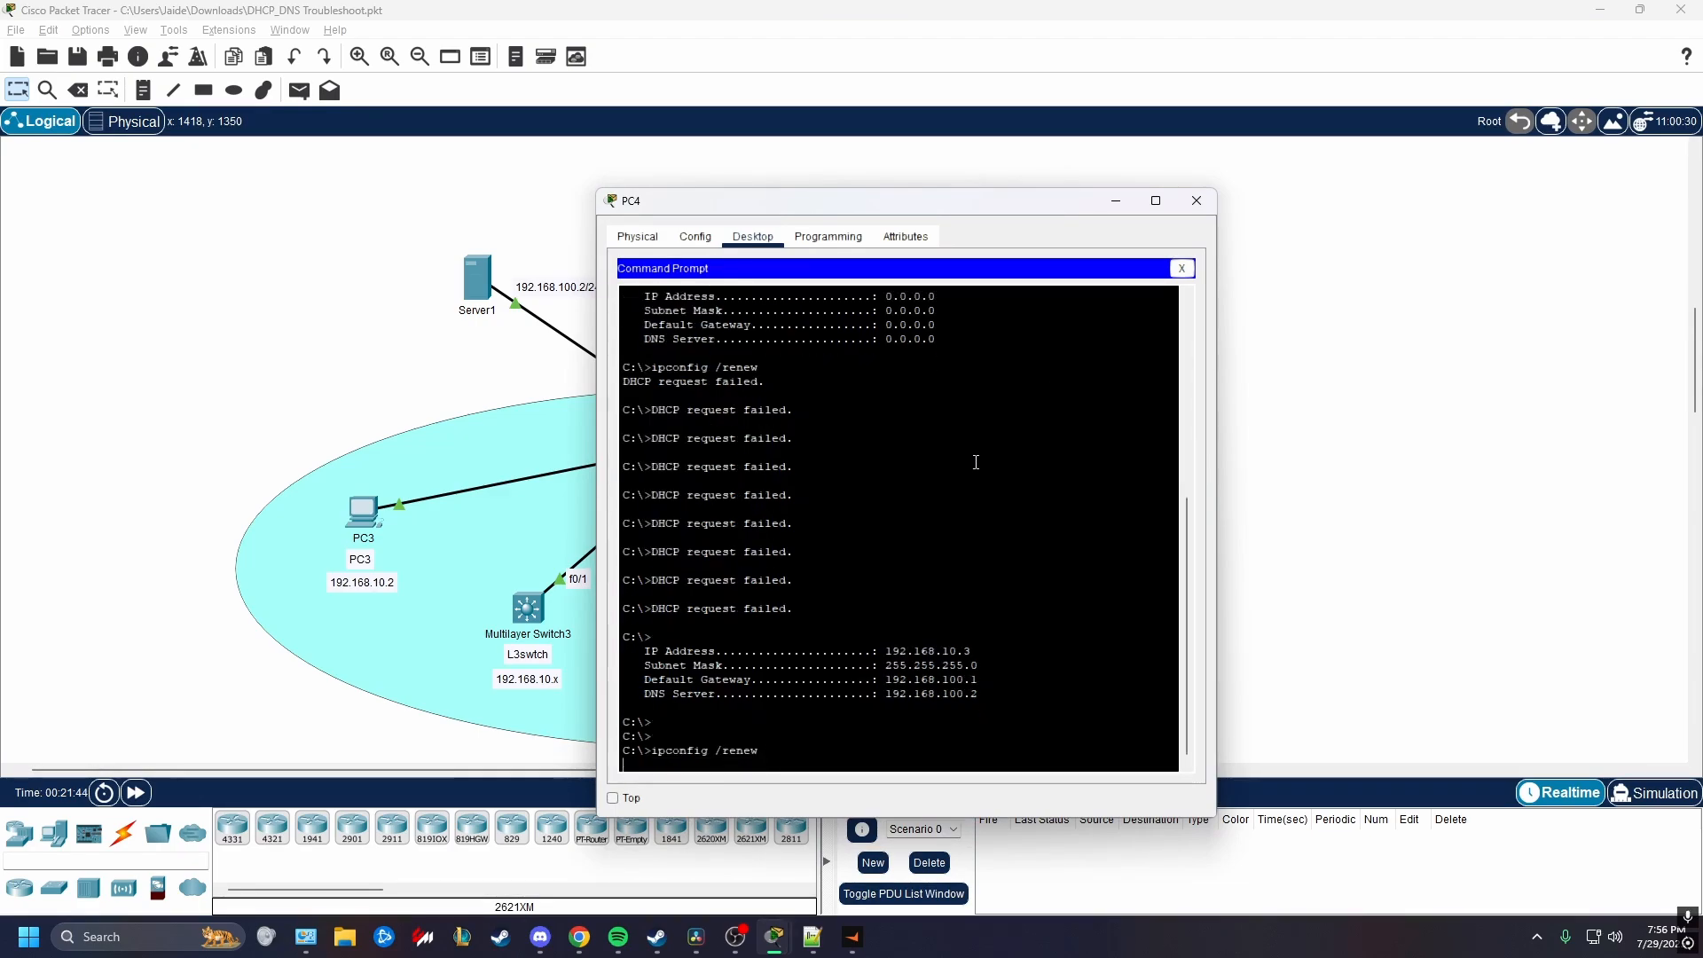
drag(981, 652, 653, 640)
click(944, 688)
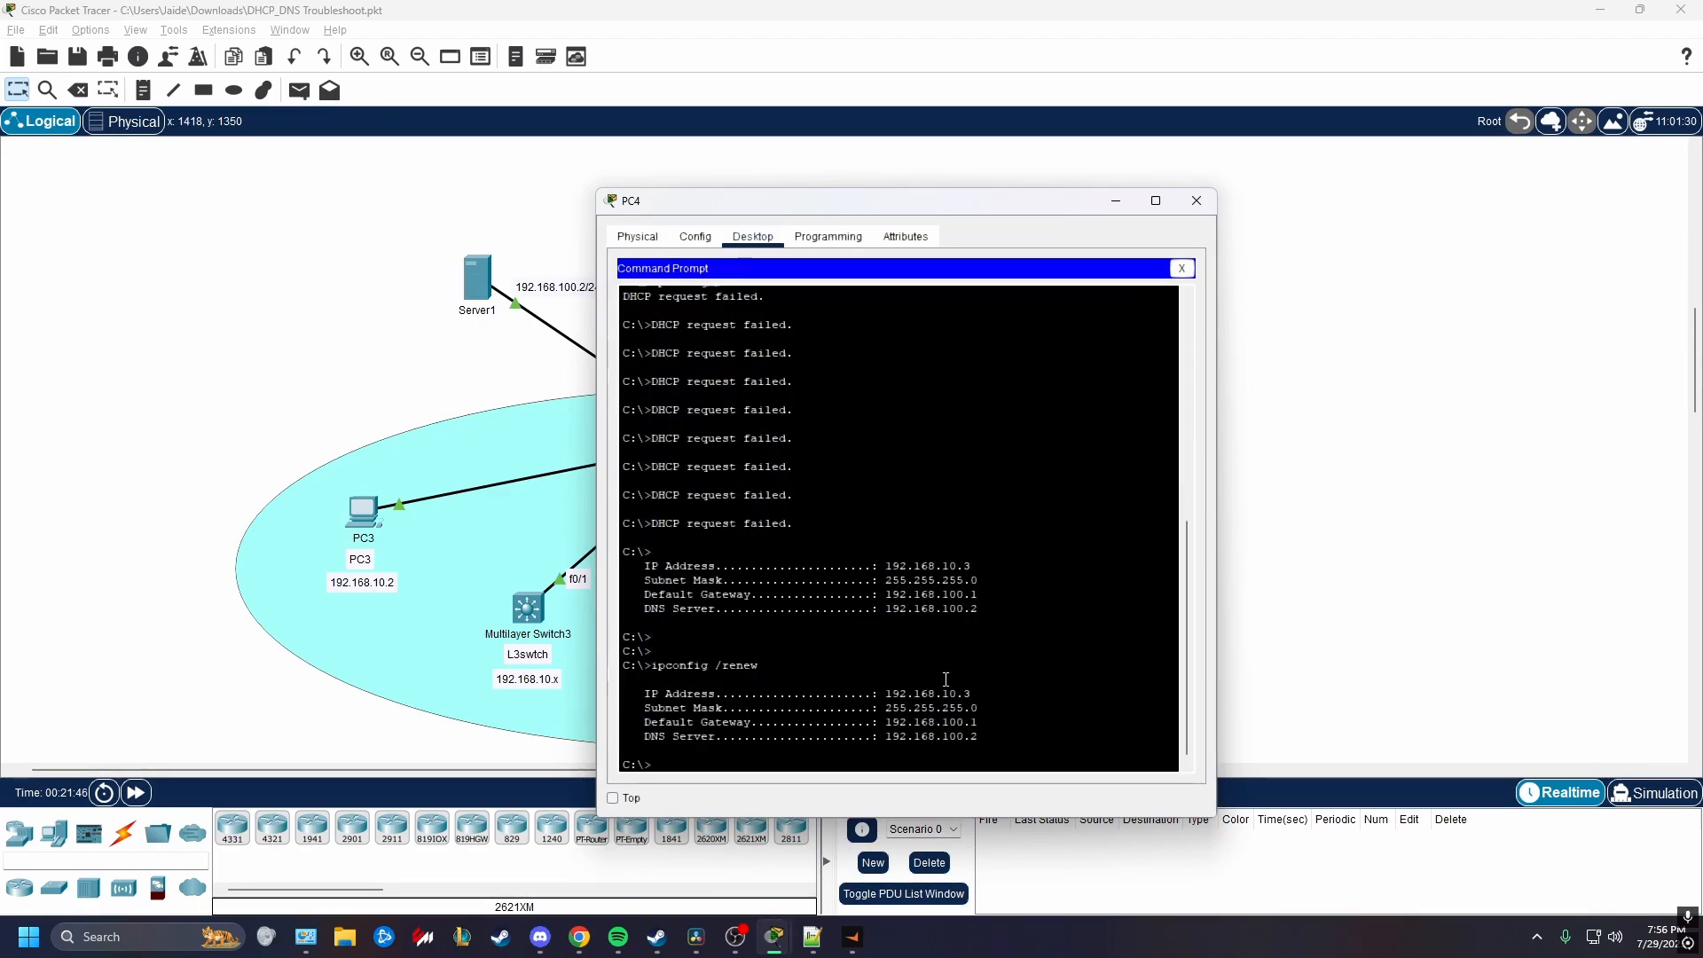
drag(974, 693, 645, 693)
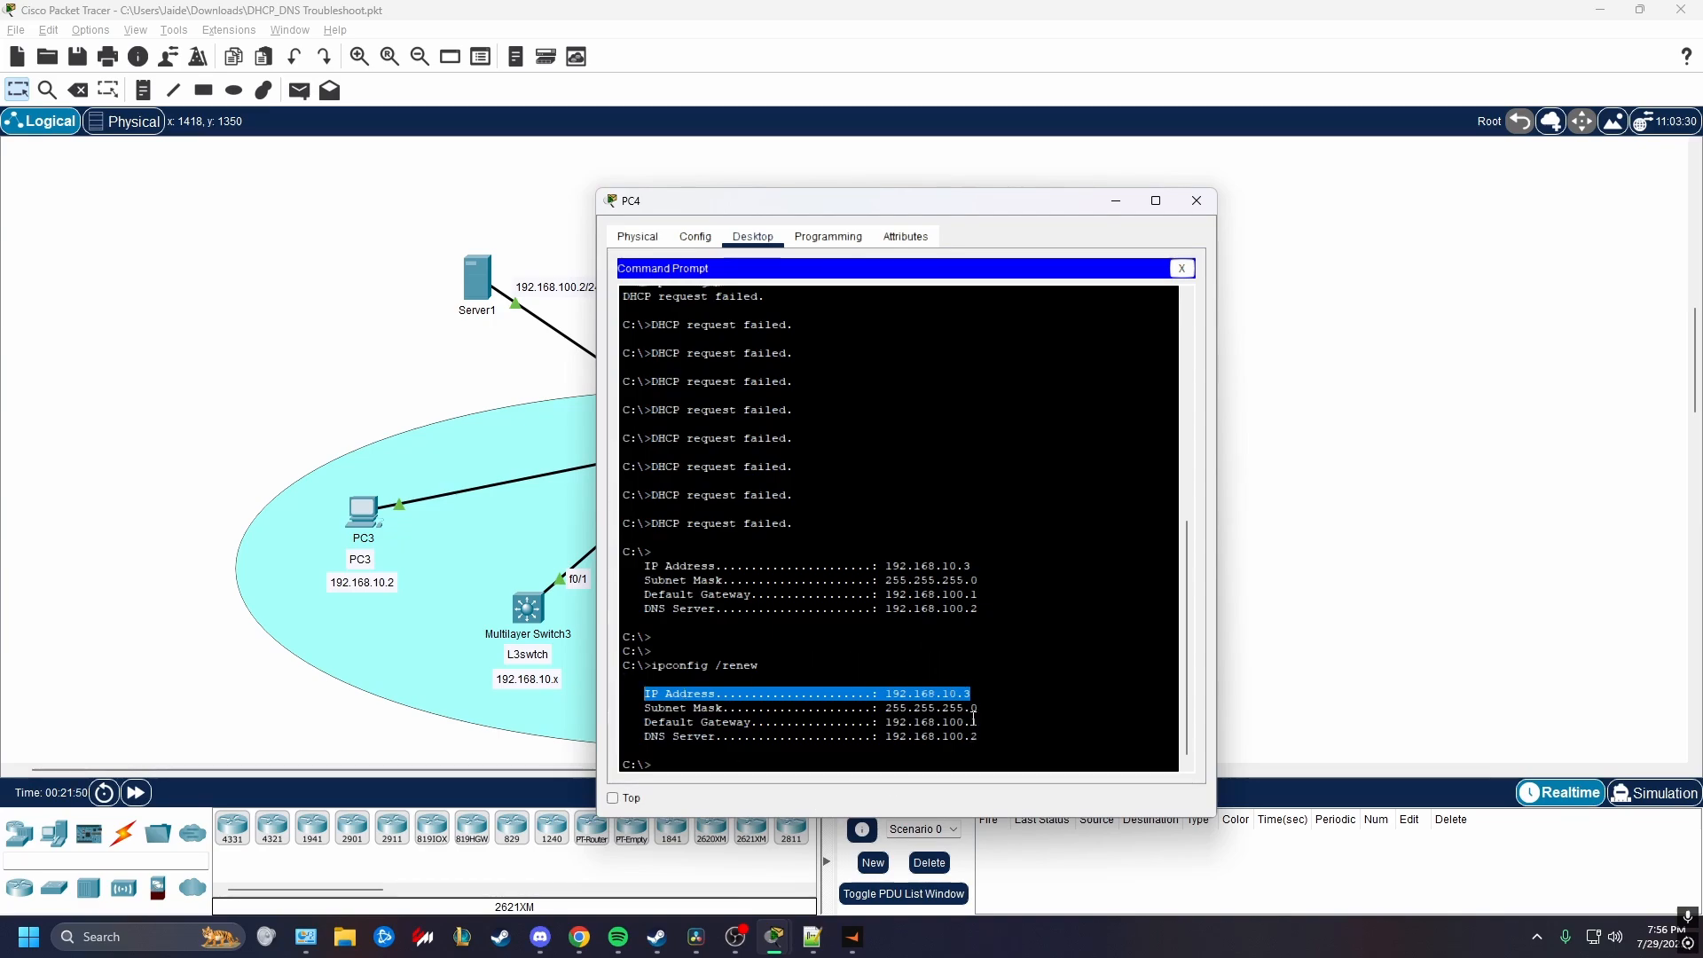
Change PC4's address label in the topology to 192.168.10.3.
drag(984, 218, 1416, 243)
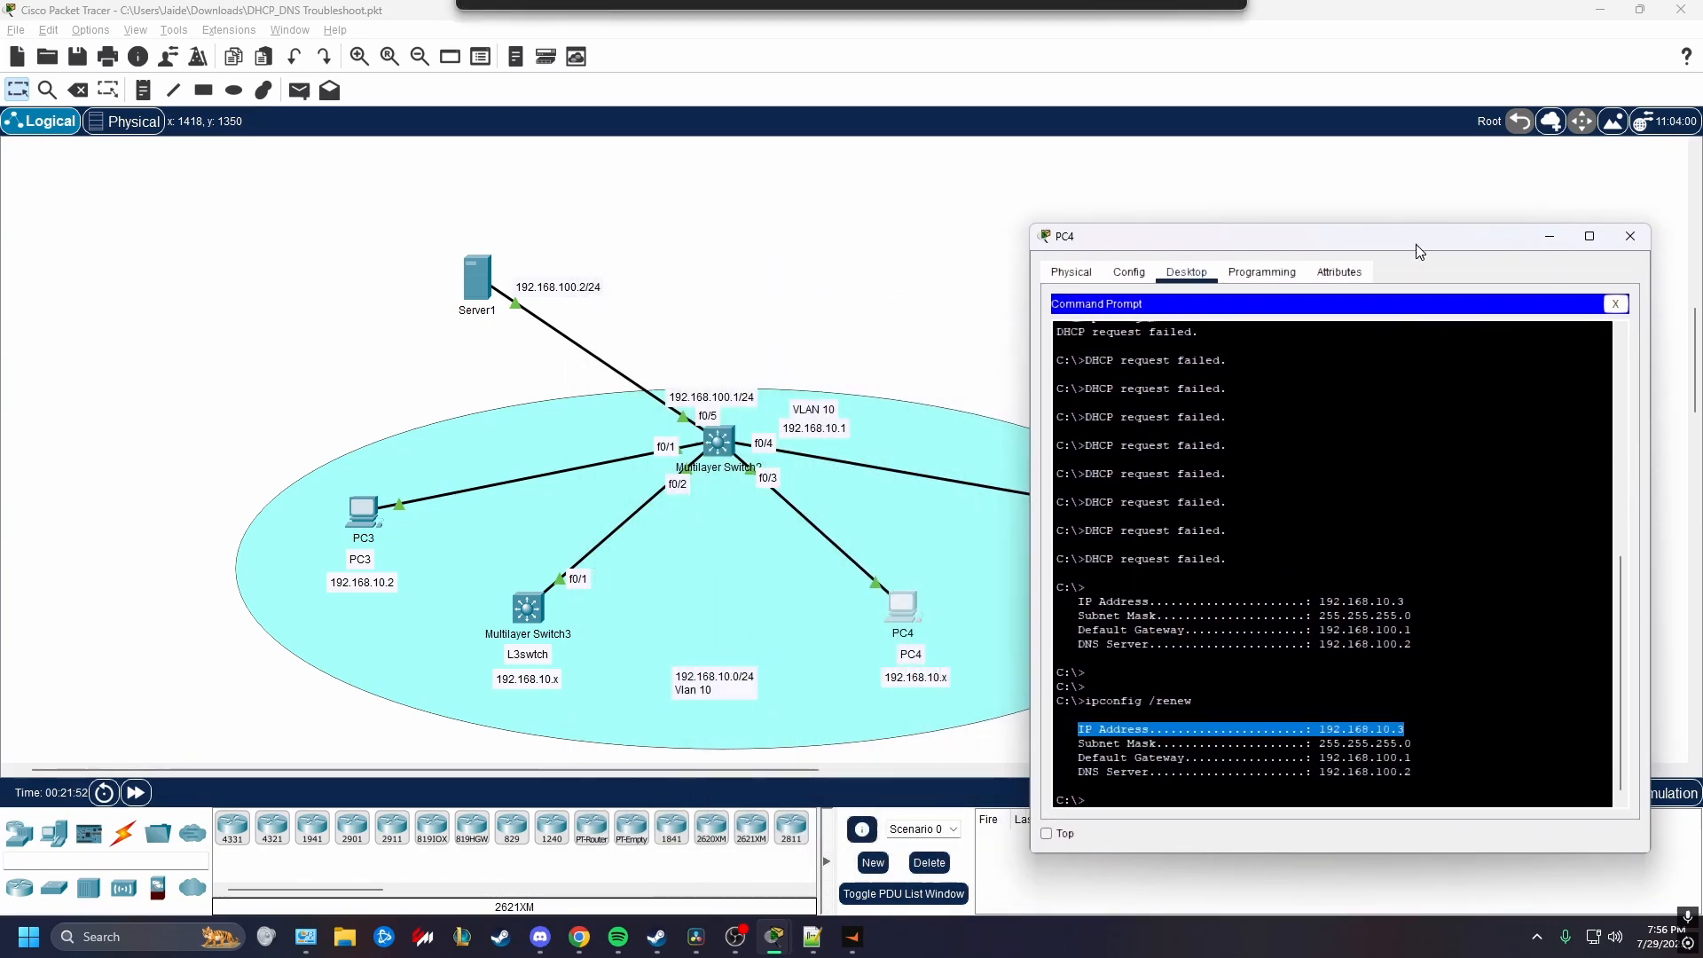
click(947, 681)
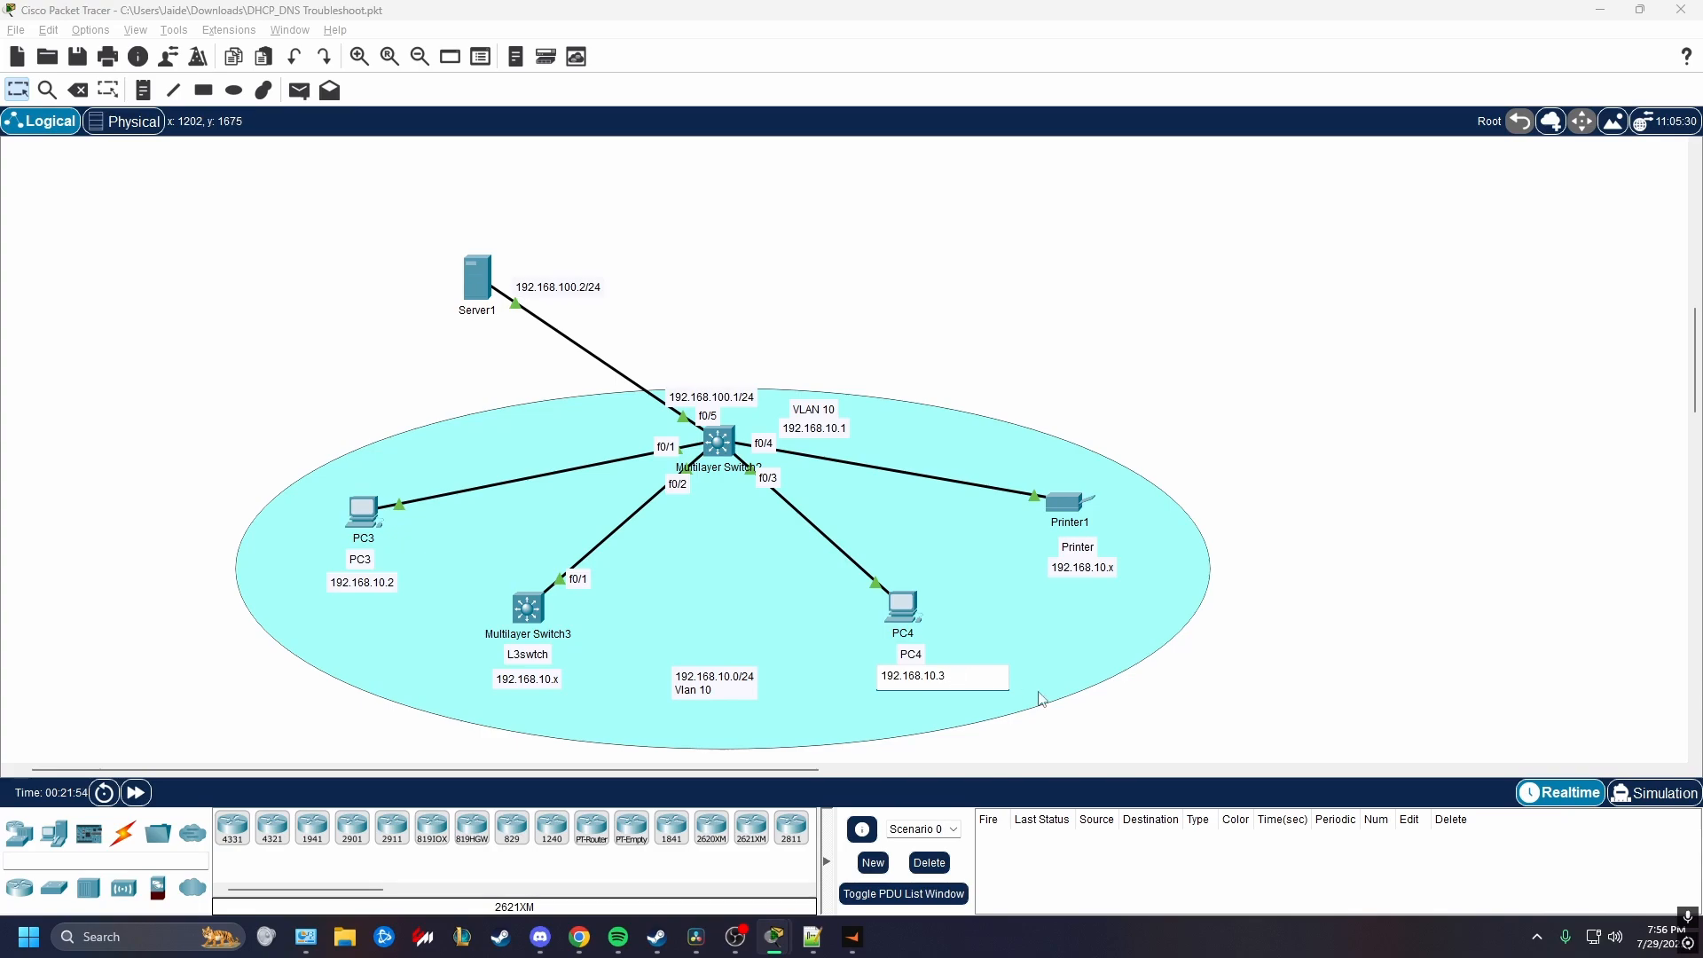
click(1042, 700)
Check the DHCP-assigned address on Printer1's FastEthernet0 interface and update its topology label to 192.168.10.4.
click(1071, 503)
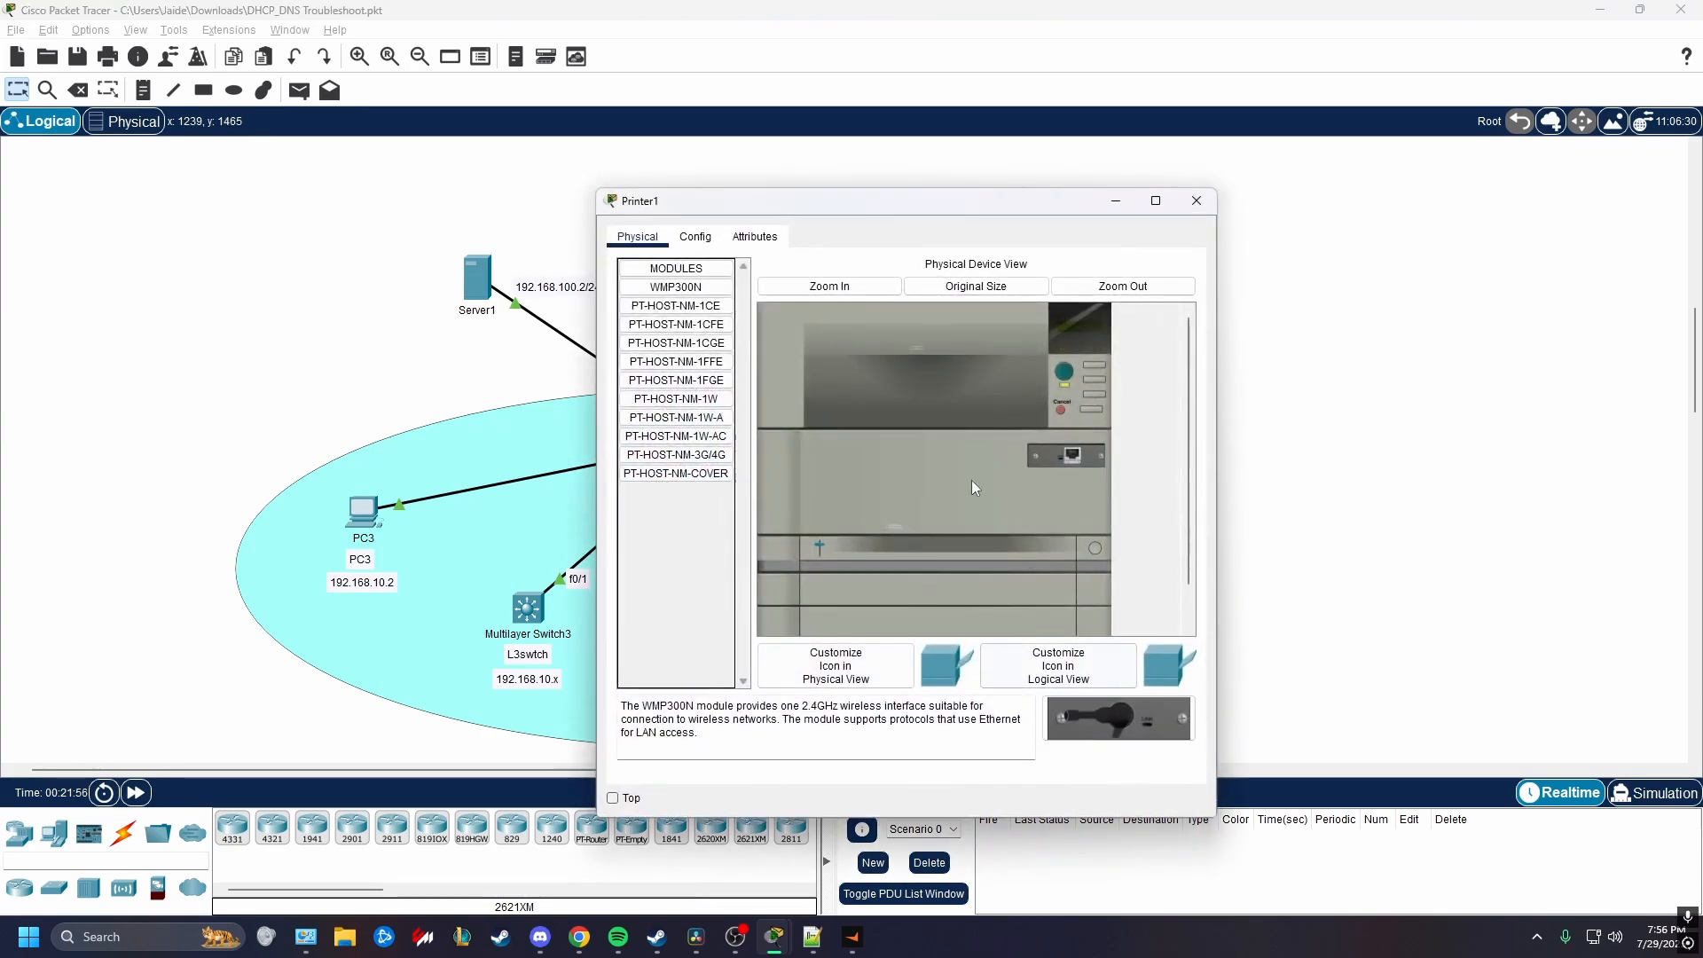
click(695, 236)
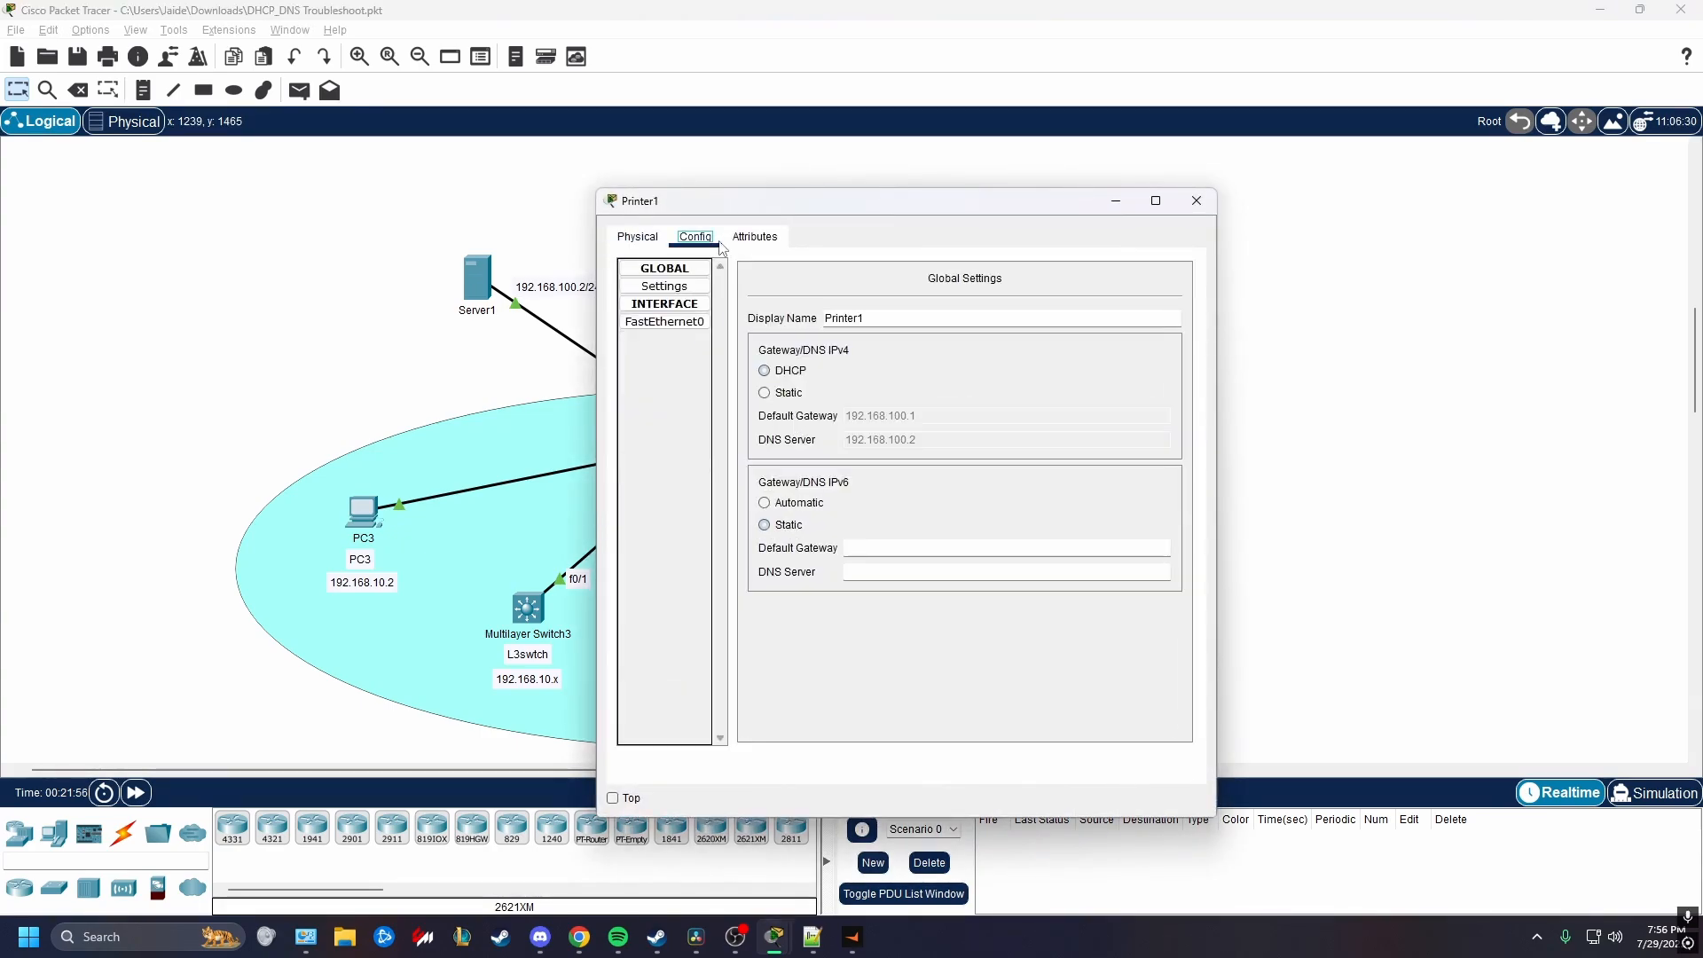
click(679, 322)
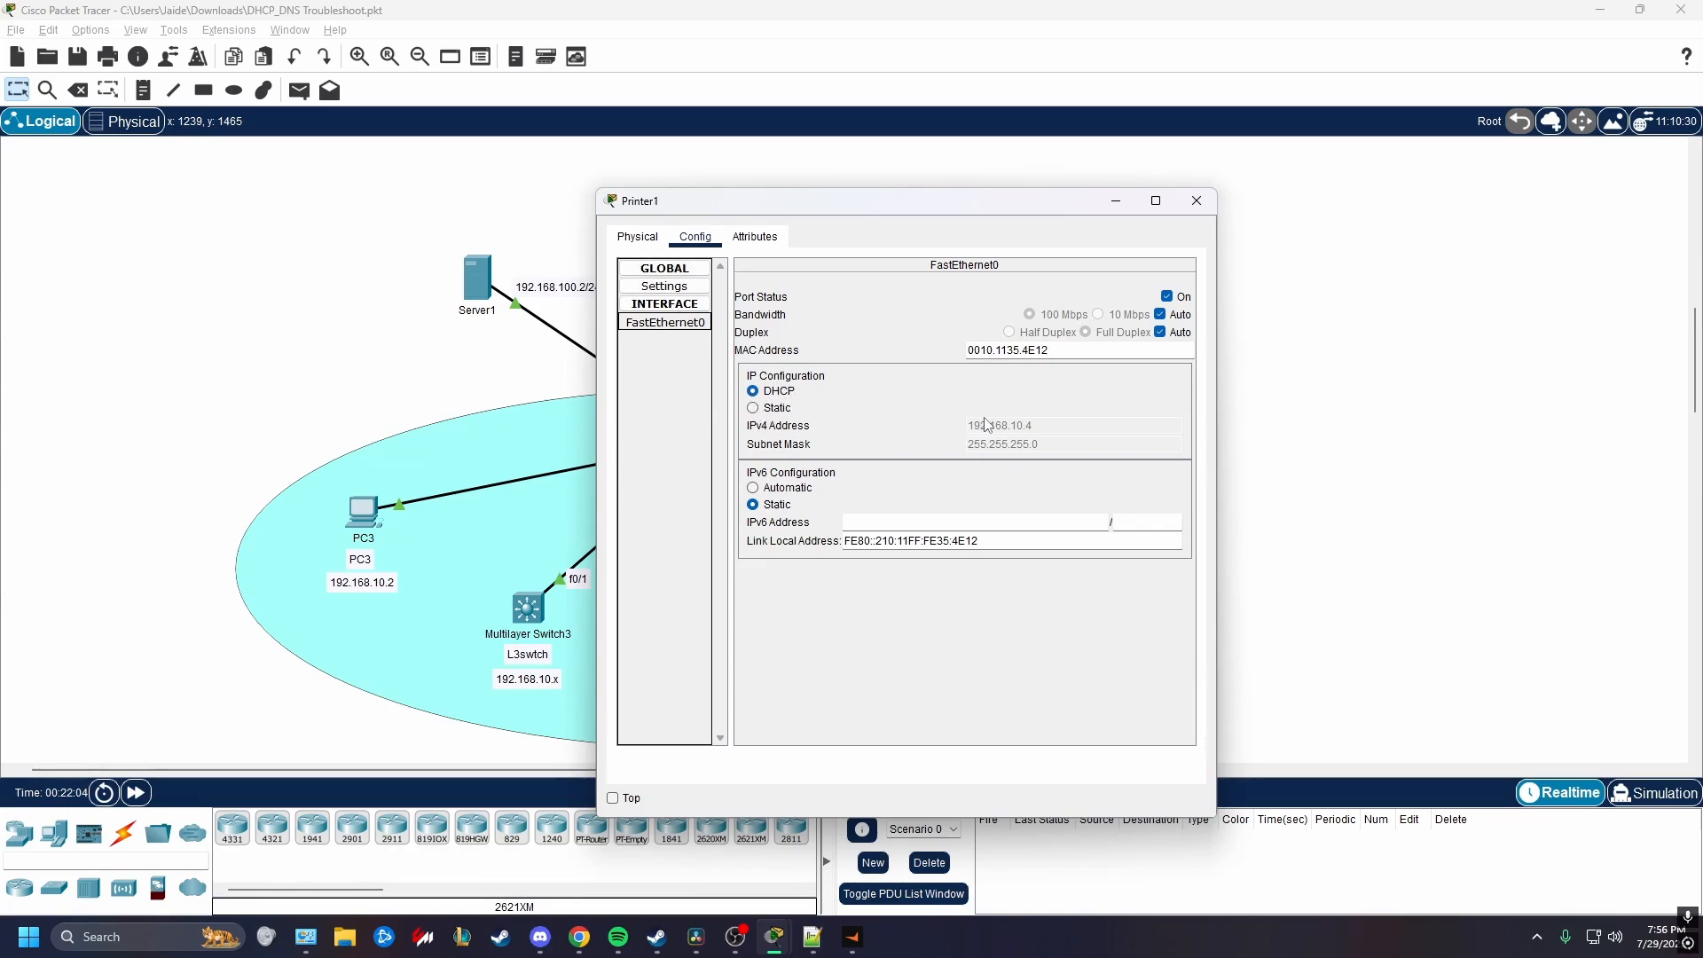
drag(1011, 205, 1466, 259)
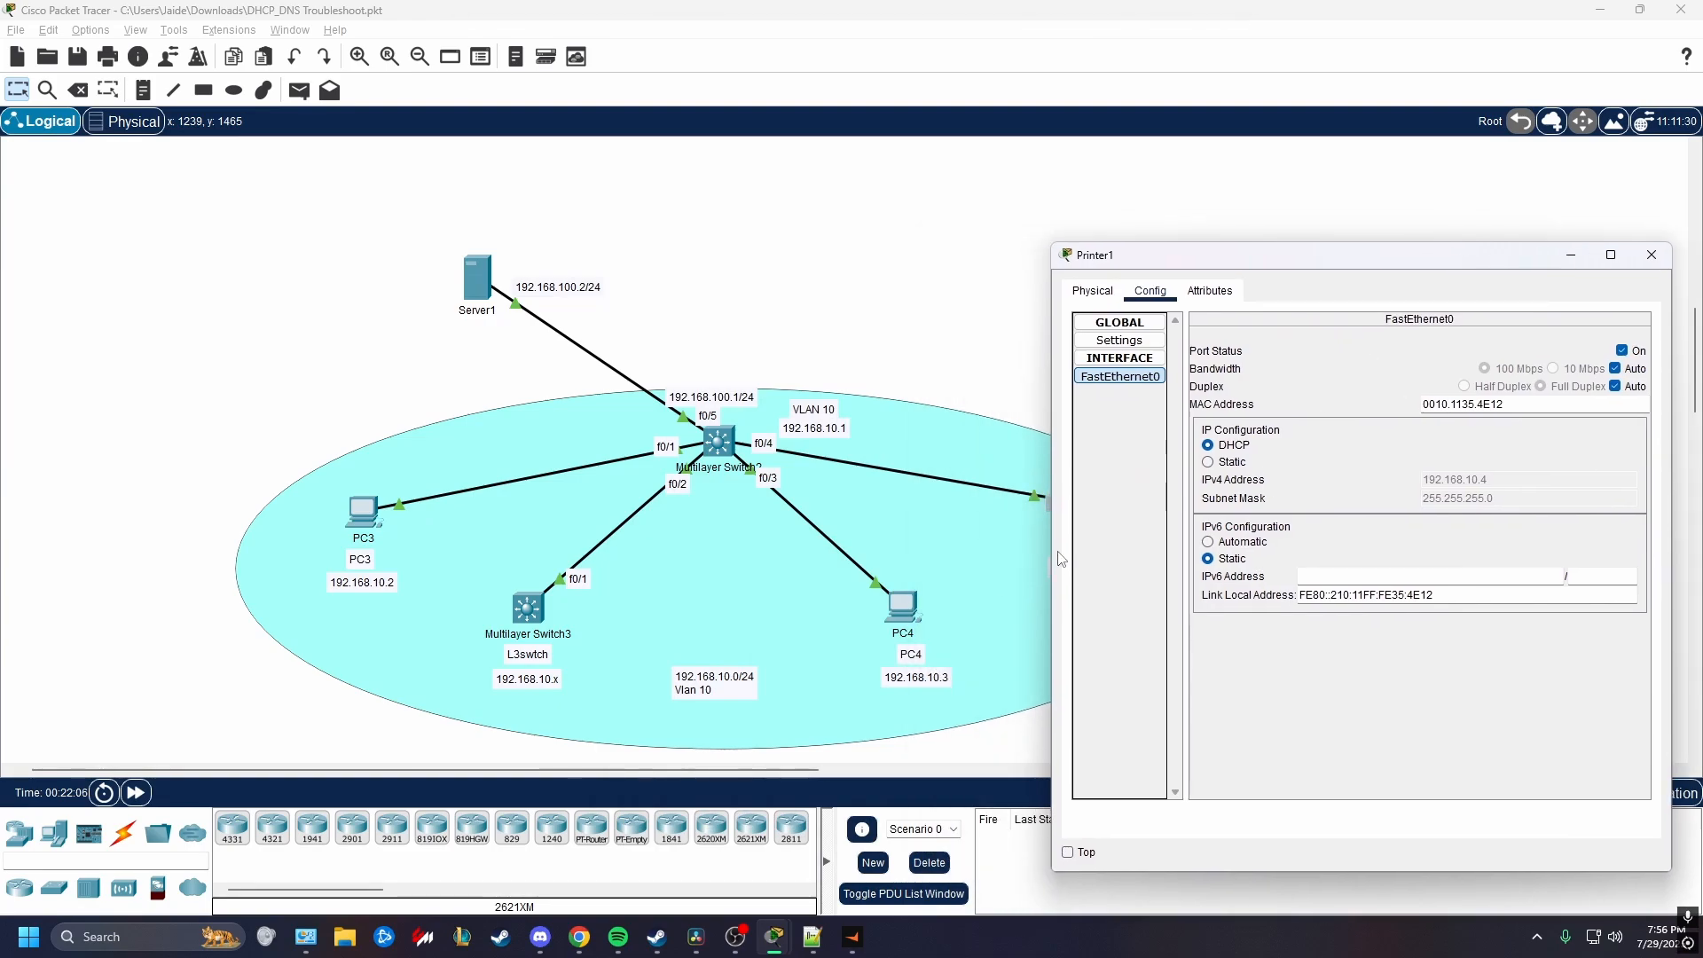
drag(1174, 262, 1281, 246)
click(1101, 570)
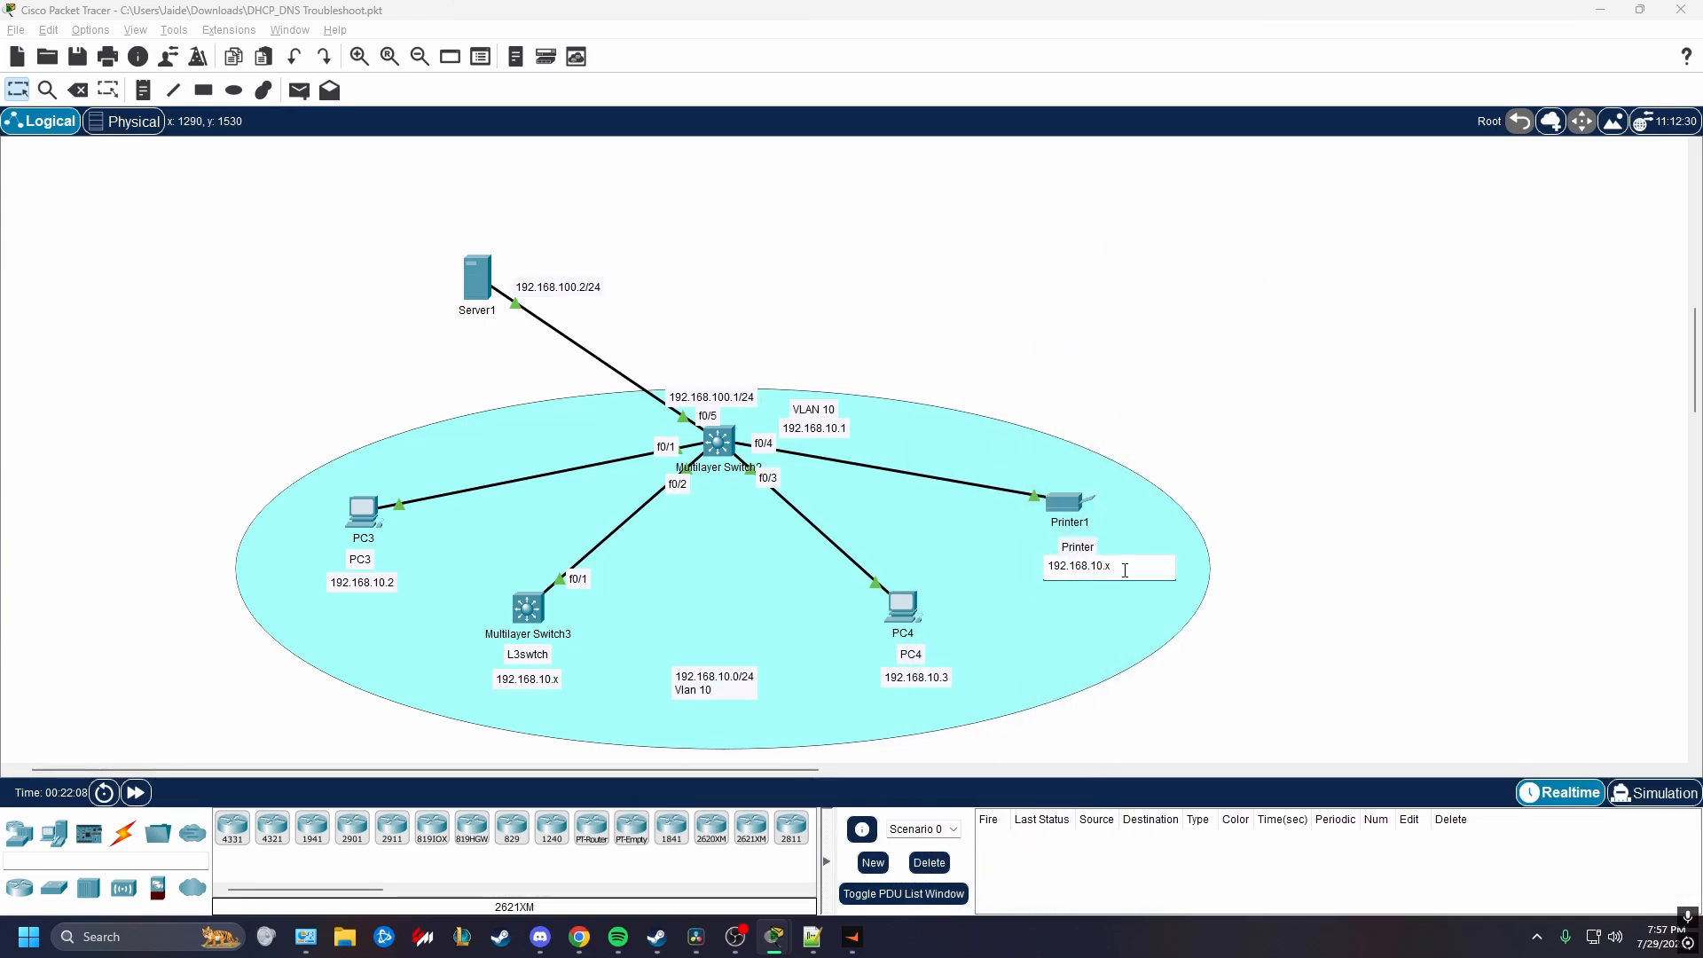
click(1267, 676)
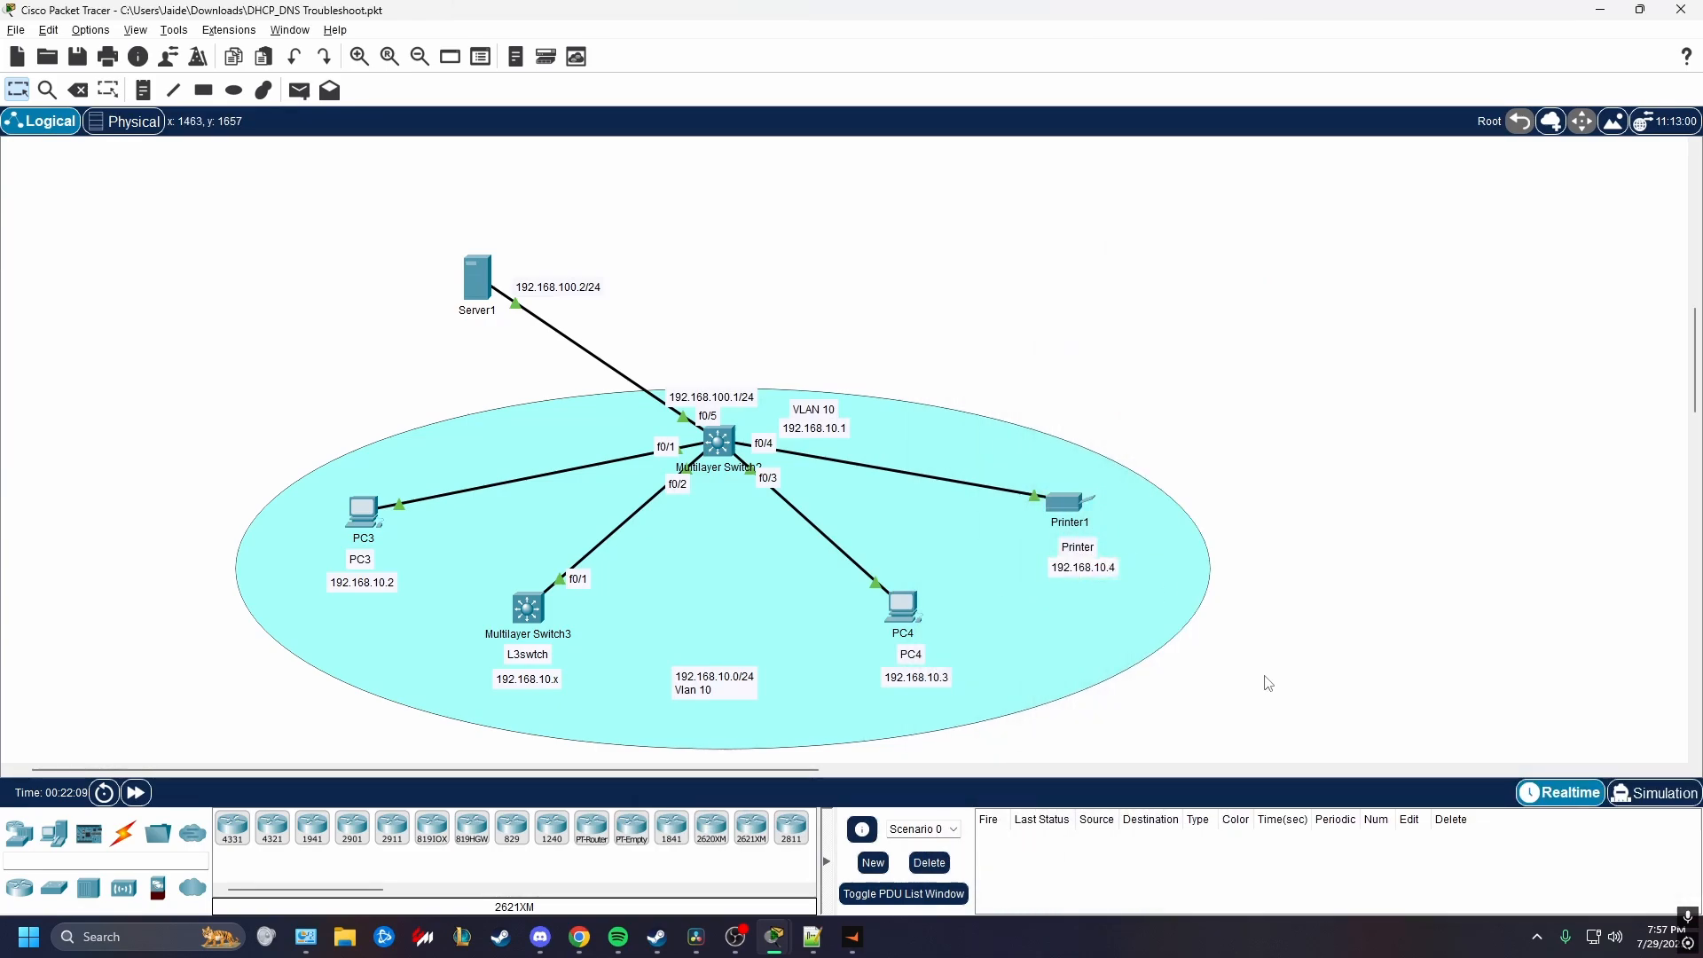
Open Multilayer Switch3's command line and enter privileged EXEC mode with en.
click(528, 608)
click(740, 236)
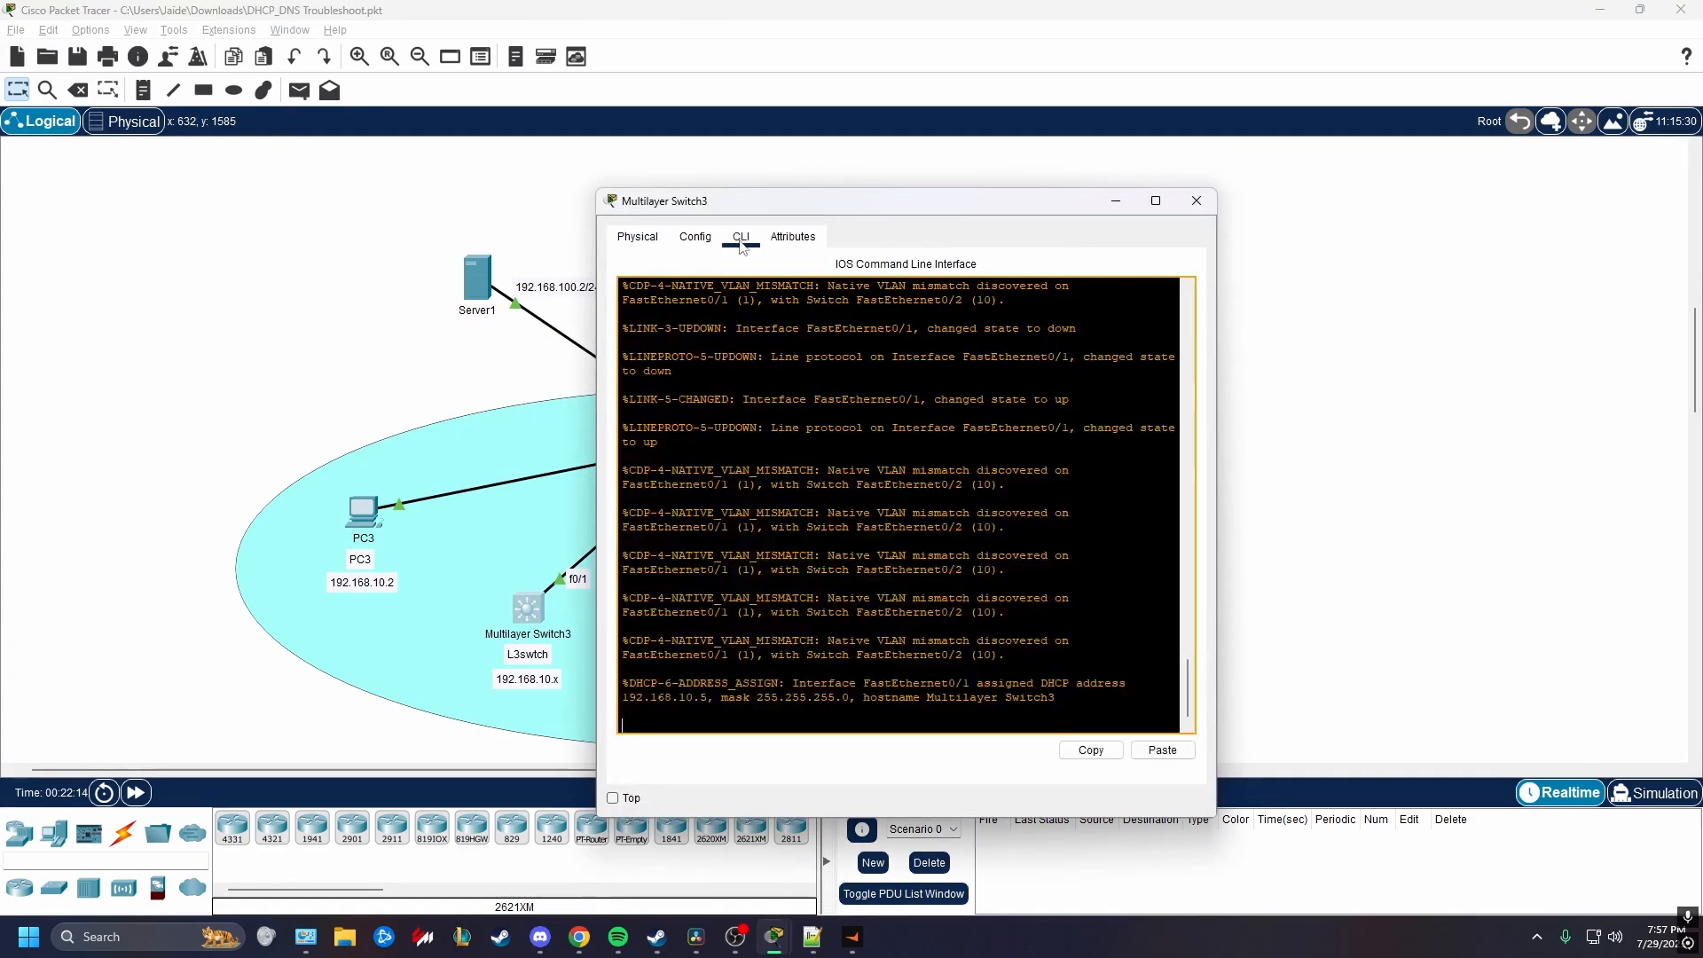
key(Return)
key(Return)
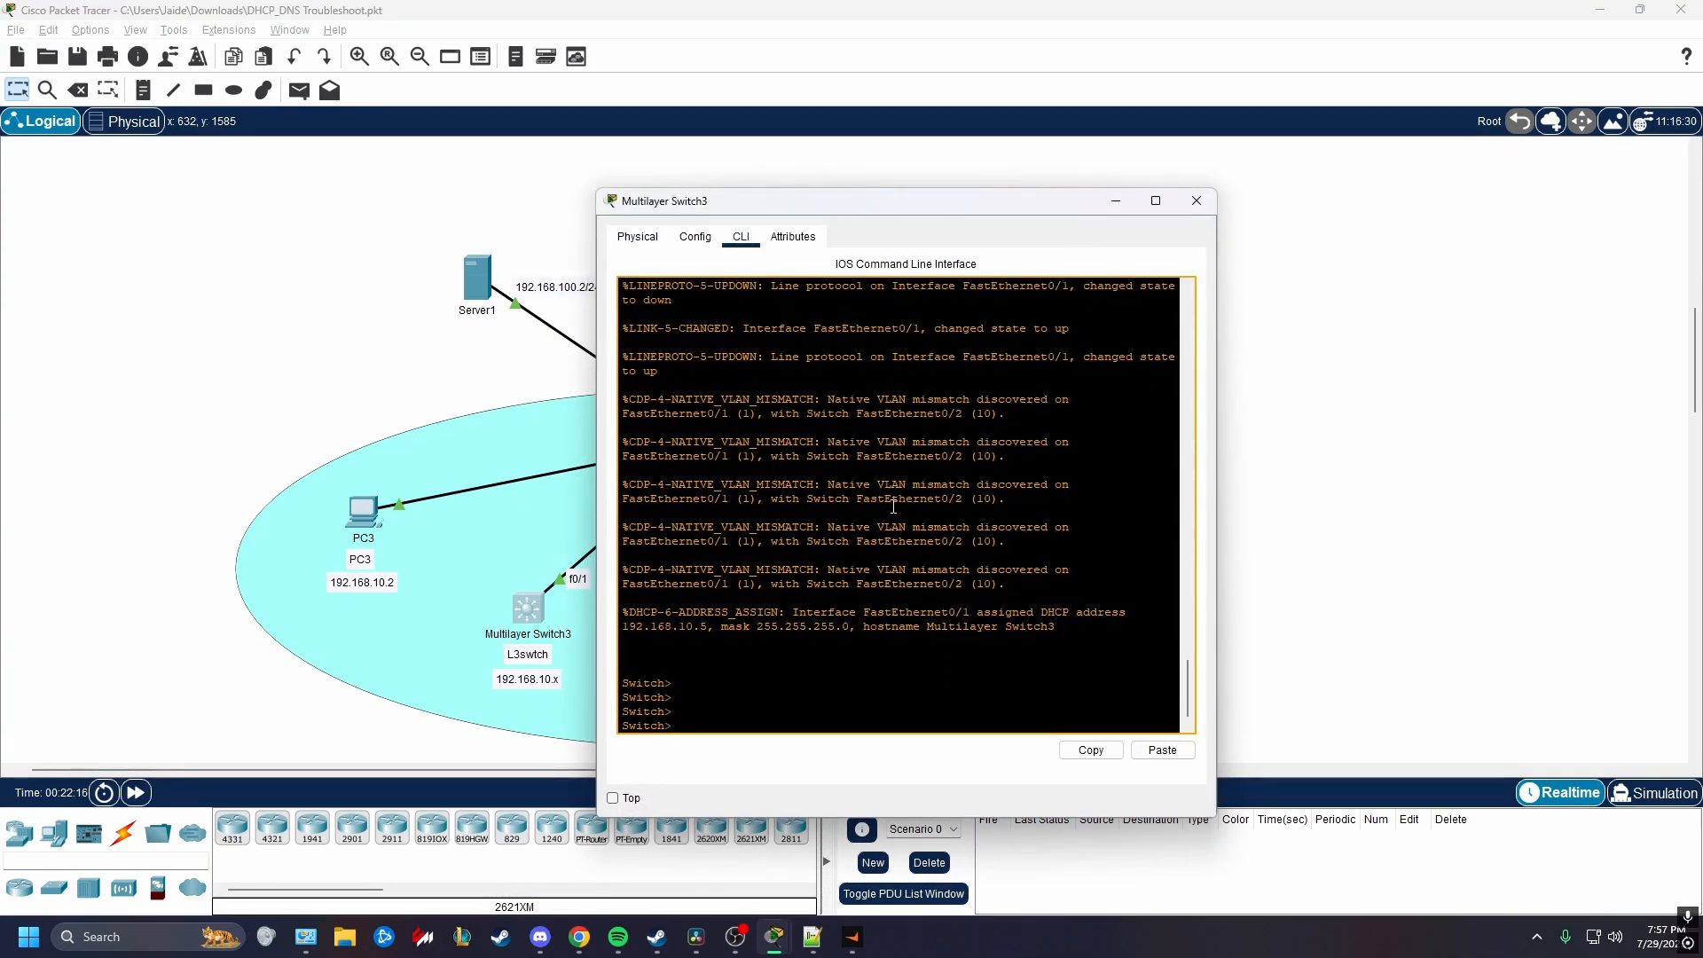
drag(926, 201, 1286, 206)
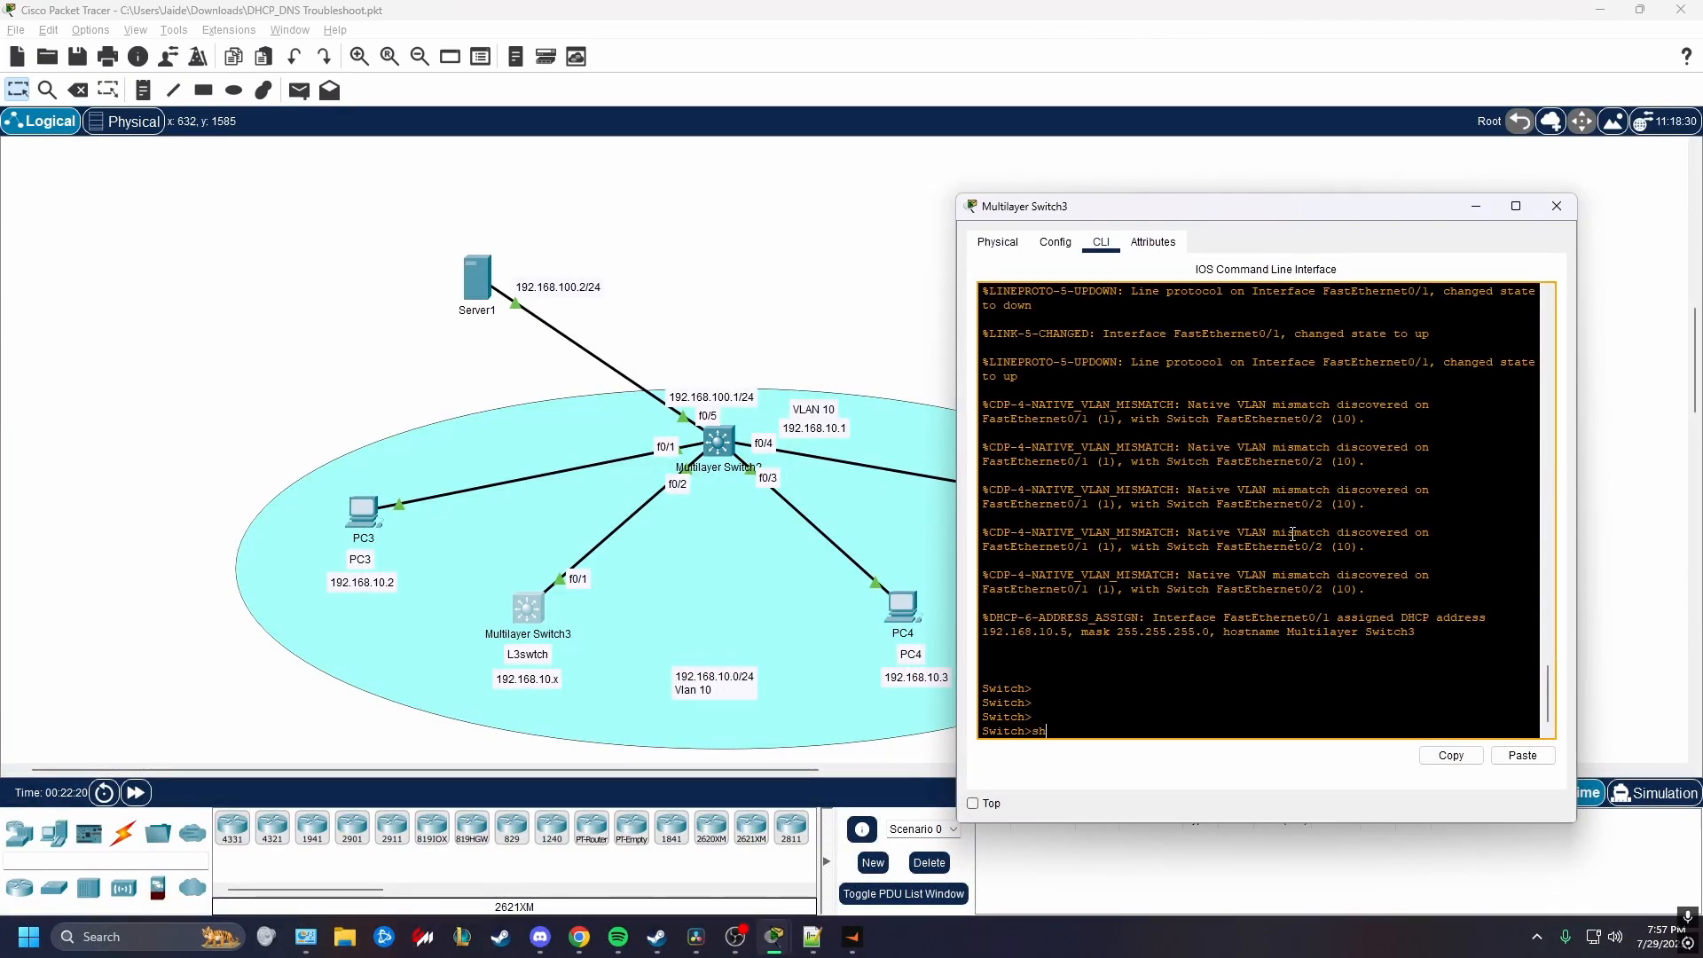
text(en)
key(Return)
key(Return)
key(Return)
List Multilayer Switch3's interfaces with sh ip int bri and check FastEthernet0/1's IP address and assignment method.
text(s)
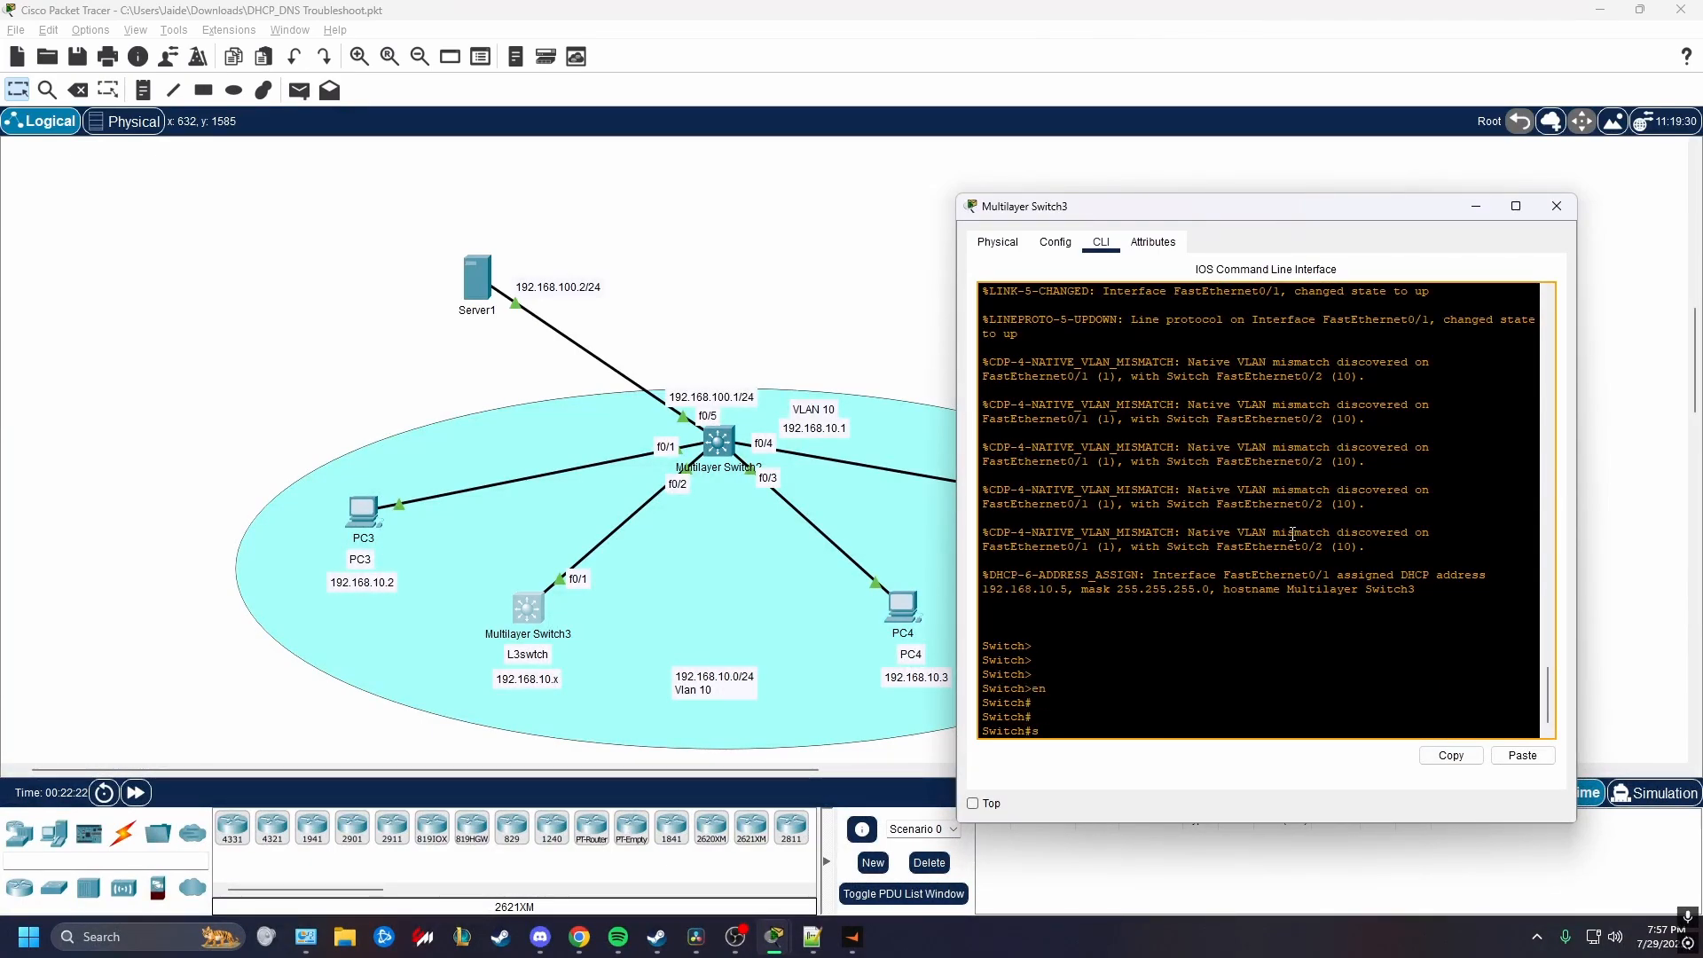
text(h ip int bri)
key(Return)
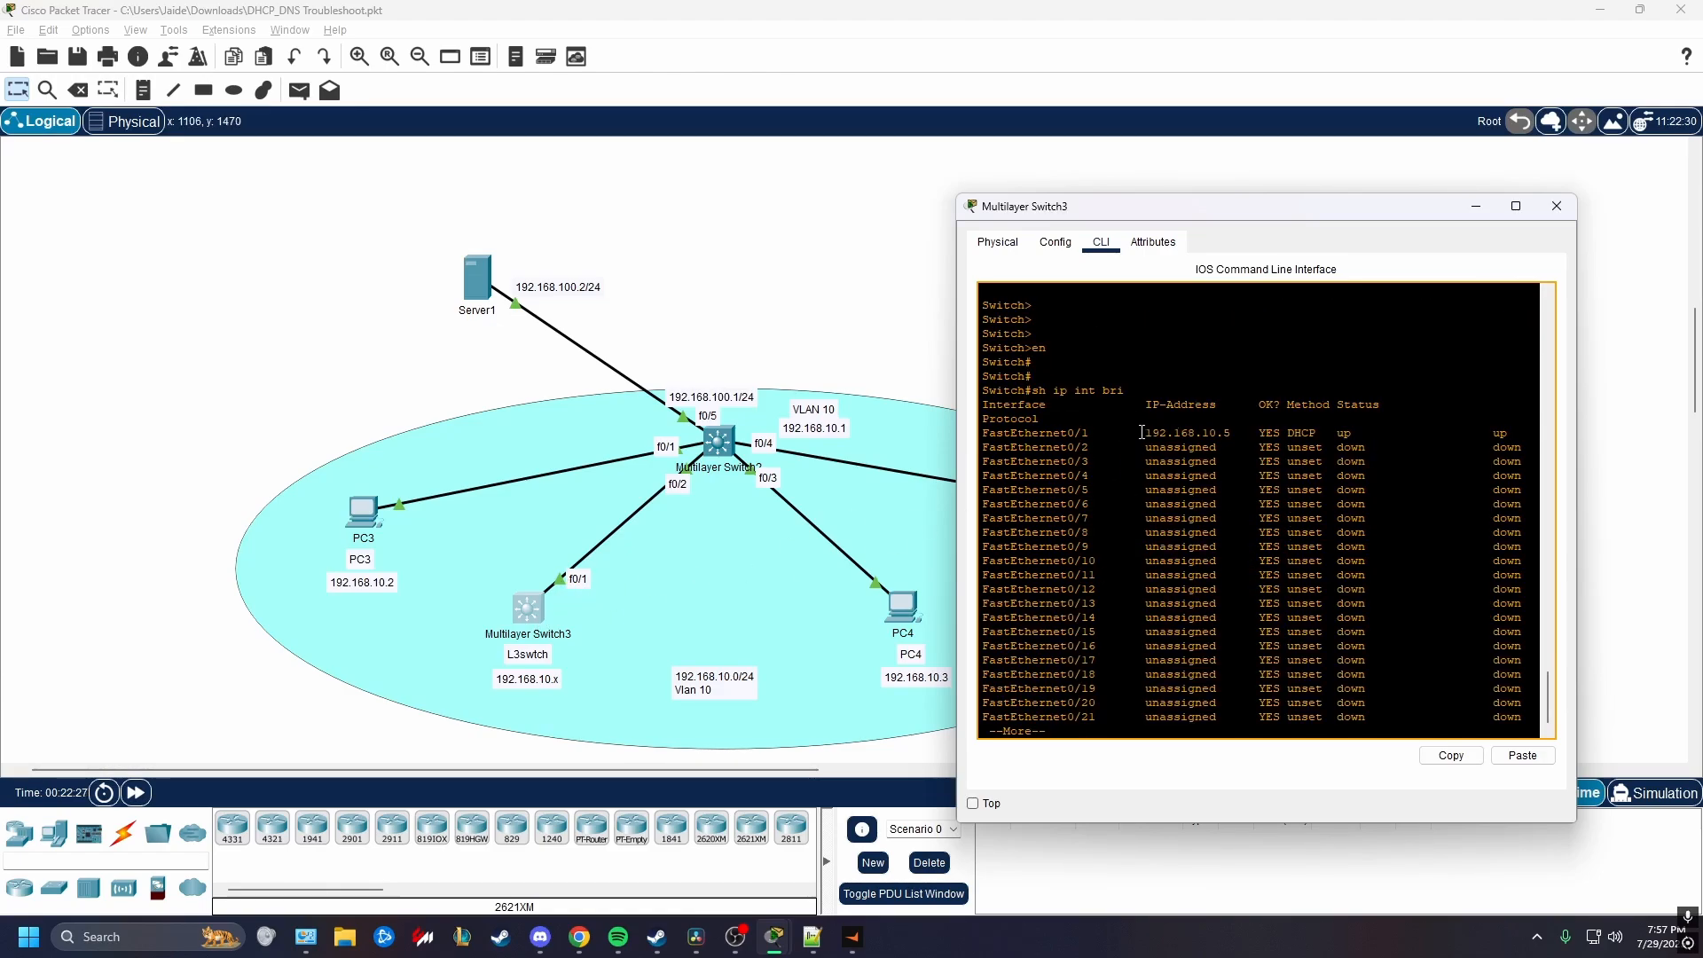
drag(1141, 432, 1227, 437)
click(1190, 434)
drag(1286, 433, 1351, 435)
Change Multilayer Switch3's address label in the topology to 192.168.10.5.
click(550, 679)
key(BackSpace)
text(5)
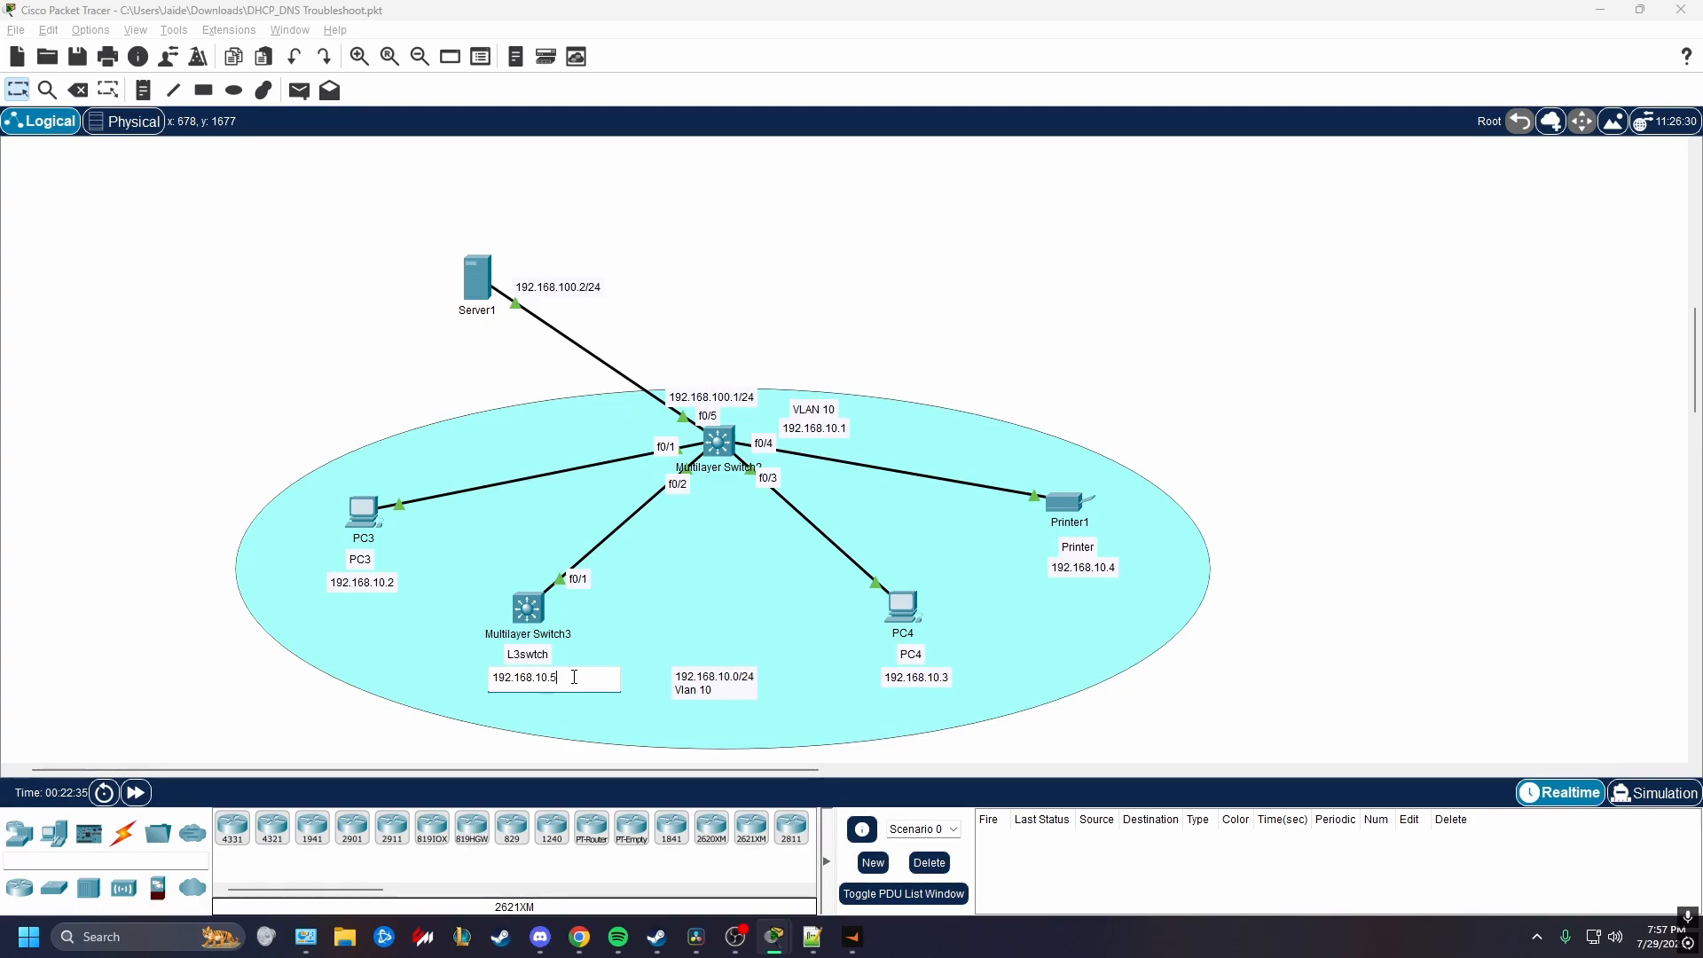
click(561, 736)
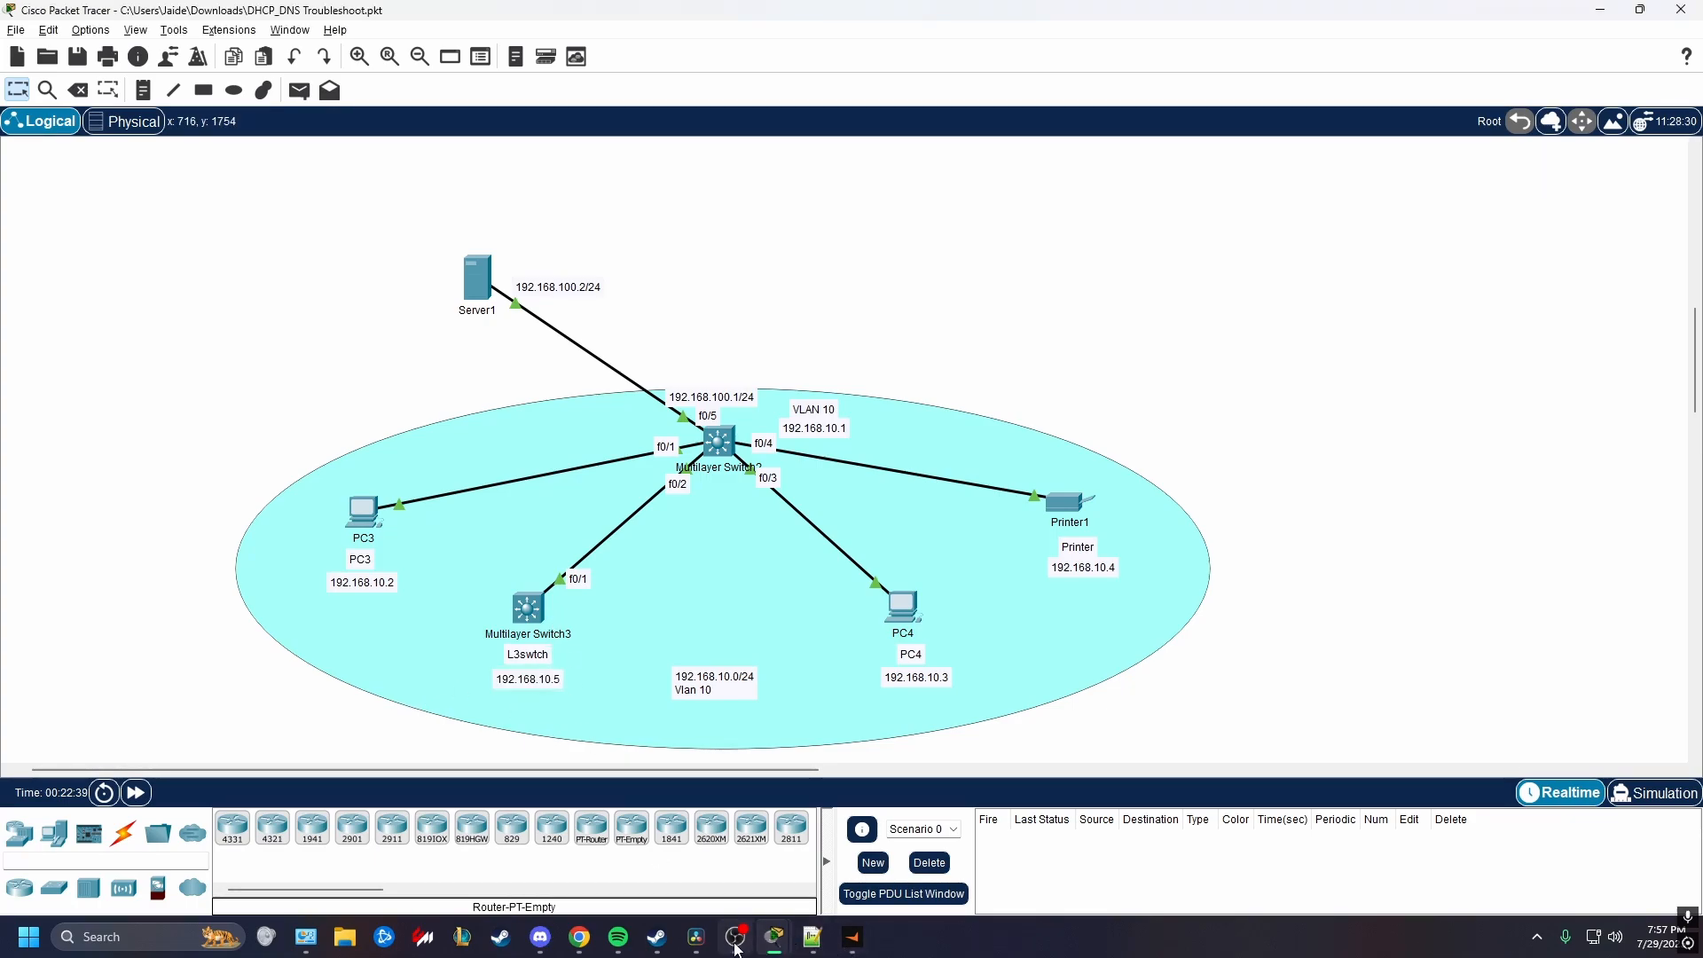
Test name resolution from PC3's command prompt by running ping PC4.
mouse_move(737, 949)
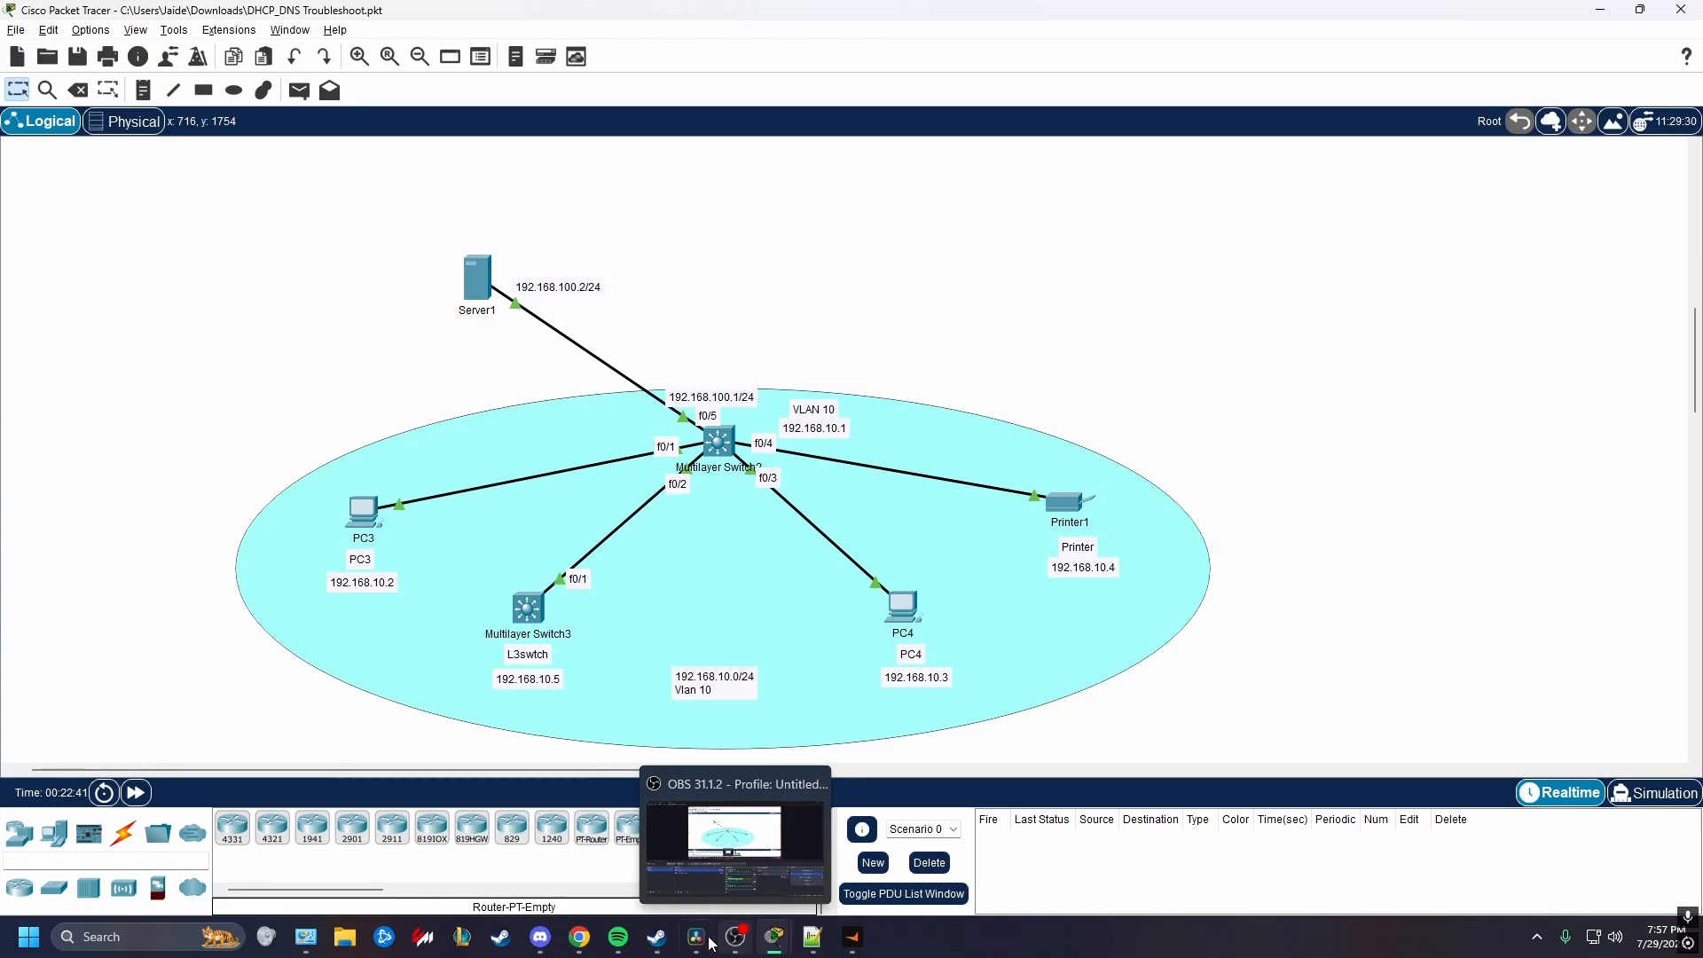
click(529, 610)
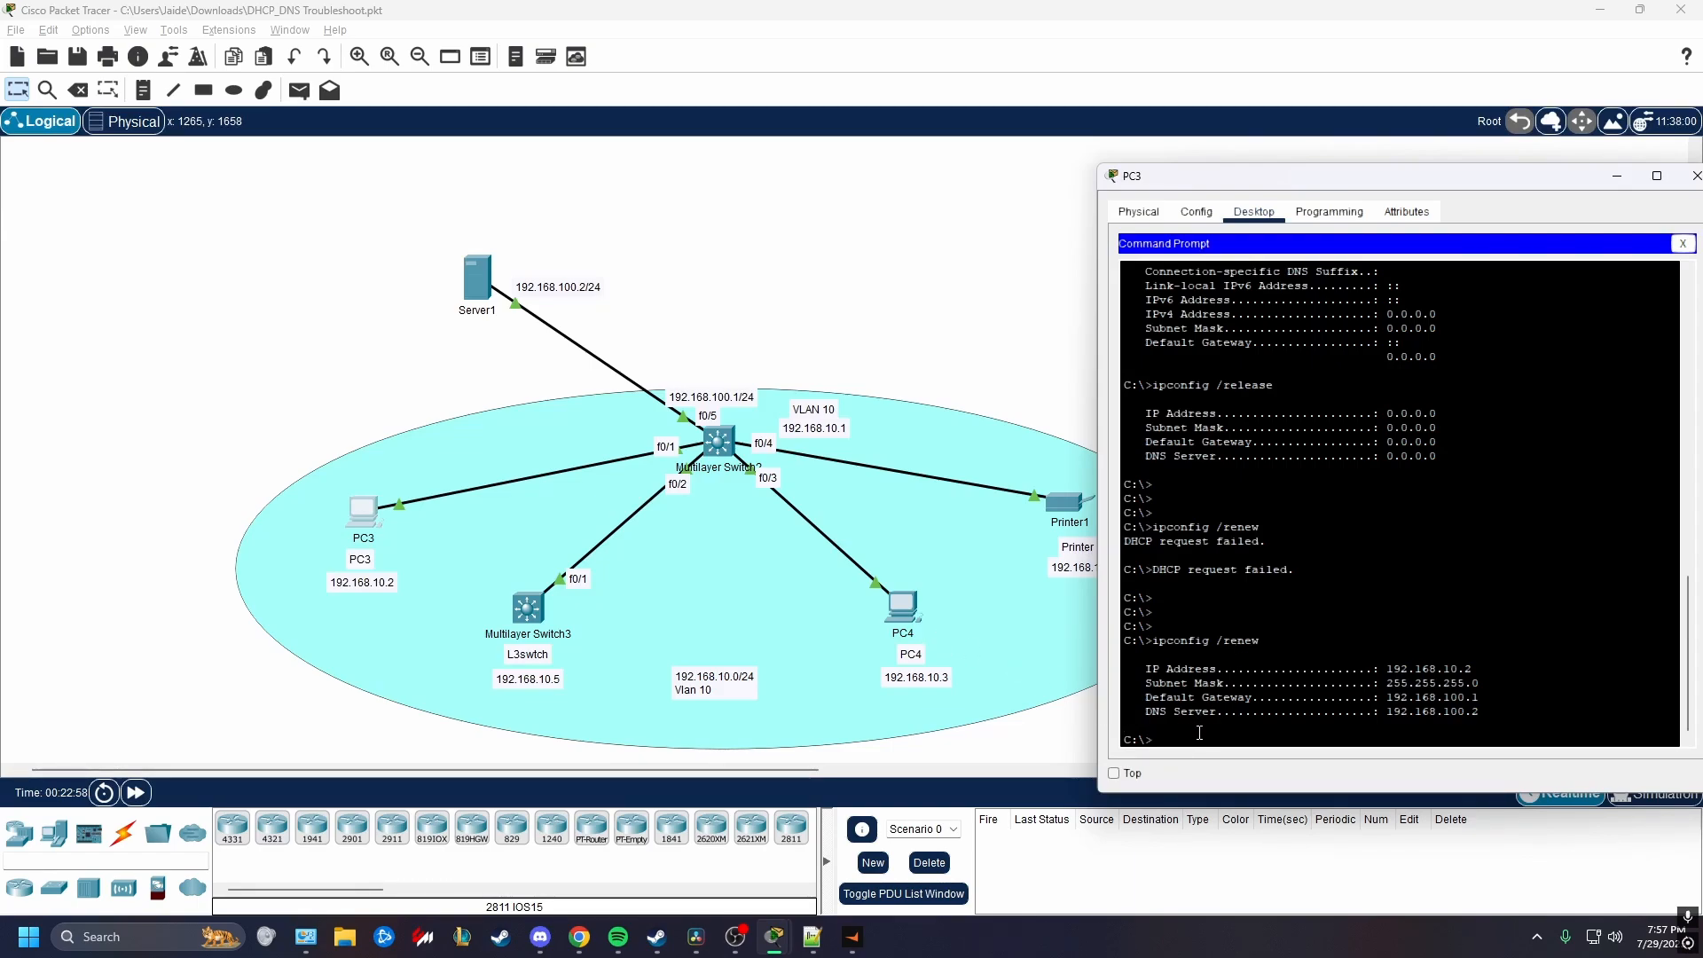
key(Return)
key(Return)
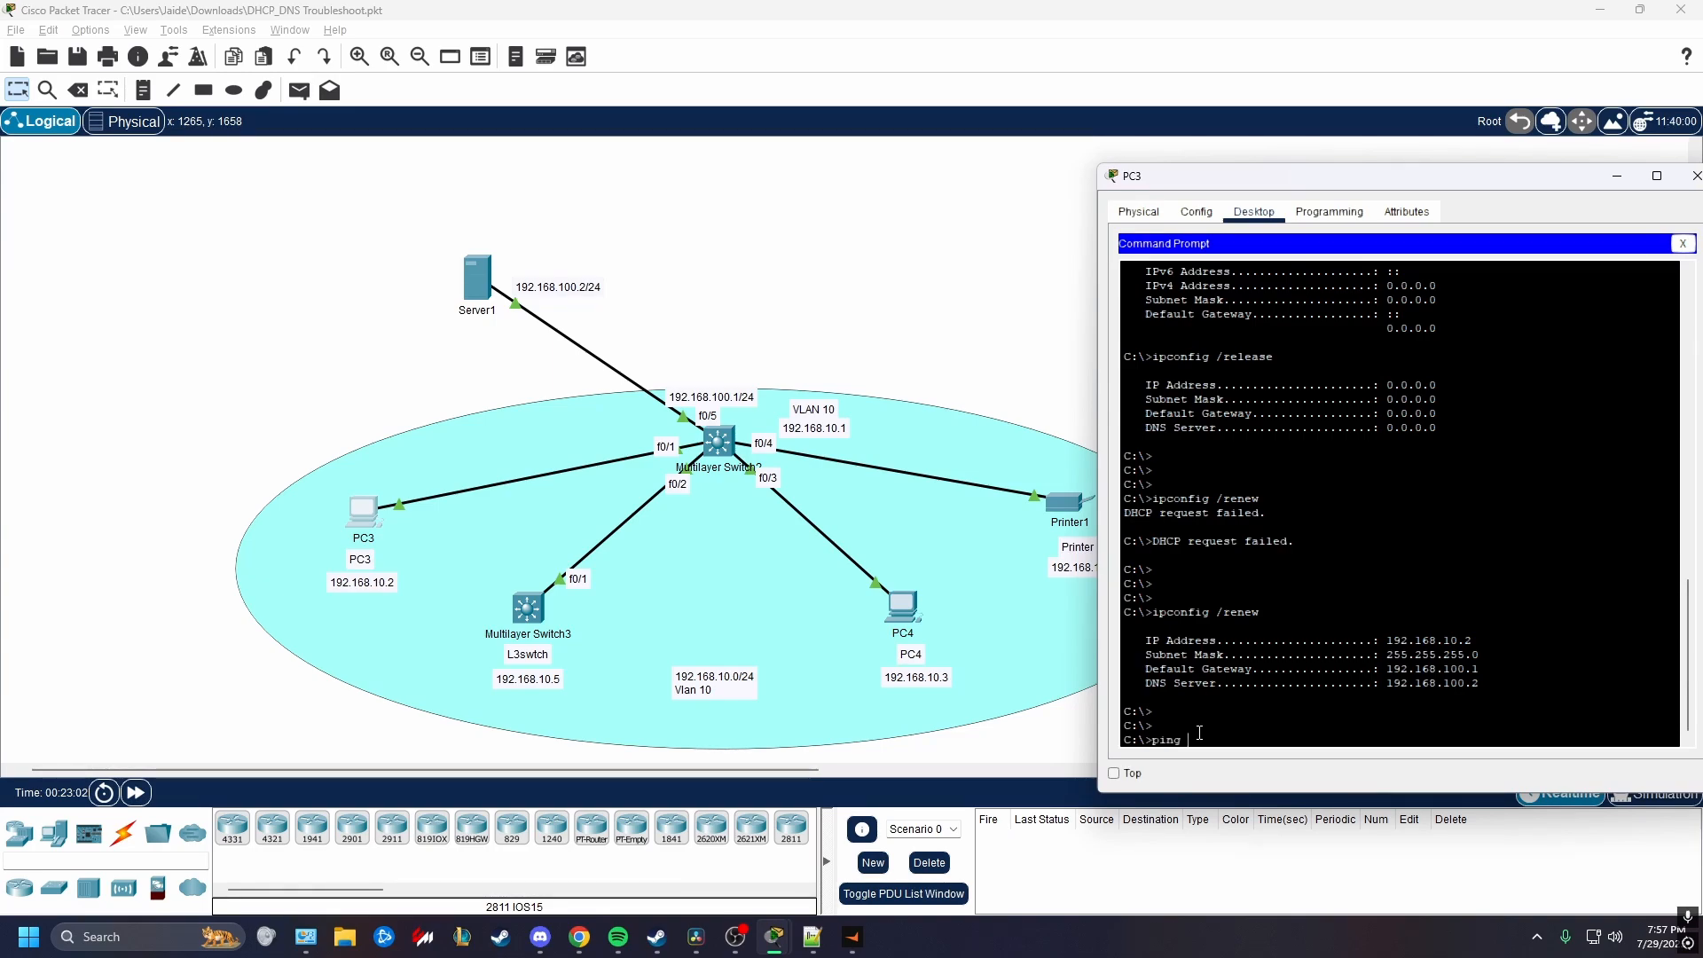
text(ping PC4)
key(Return)
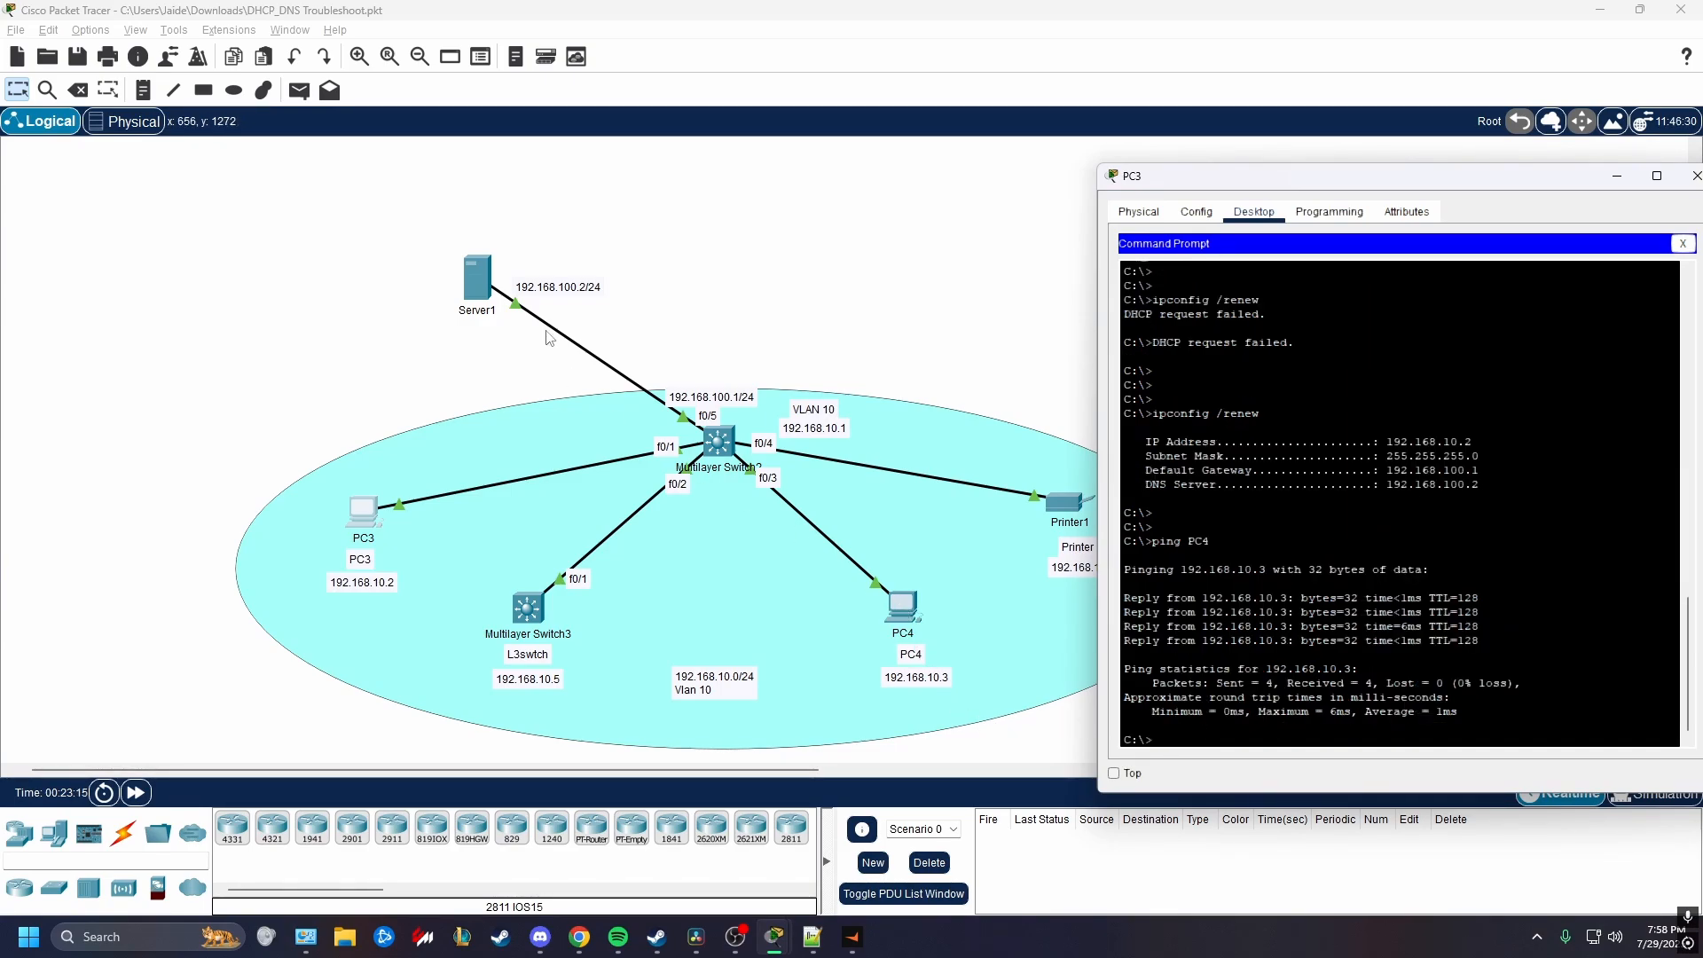
Open Server1's DNS service and compare its A records with the device addresses in the topology.
click(476, 280)
click(671, 359)
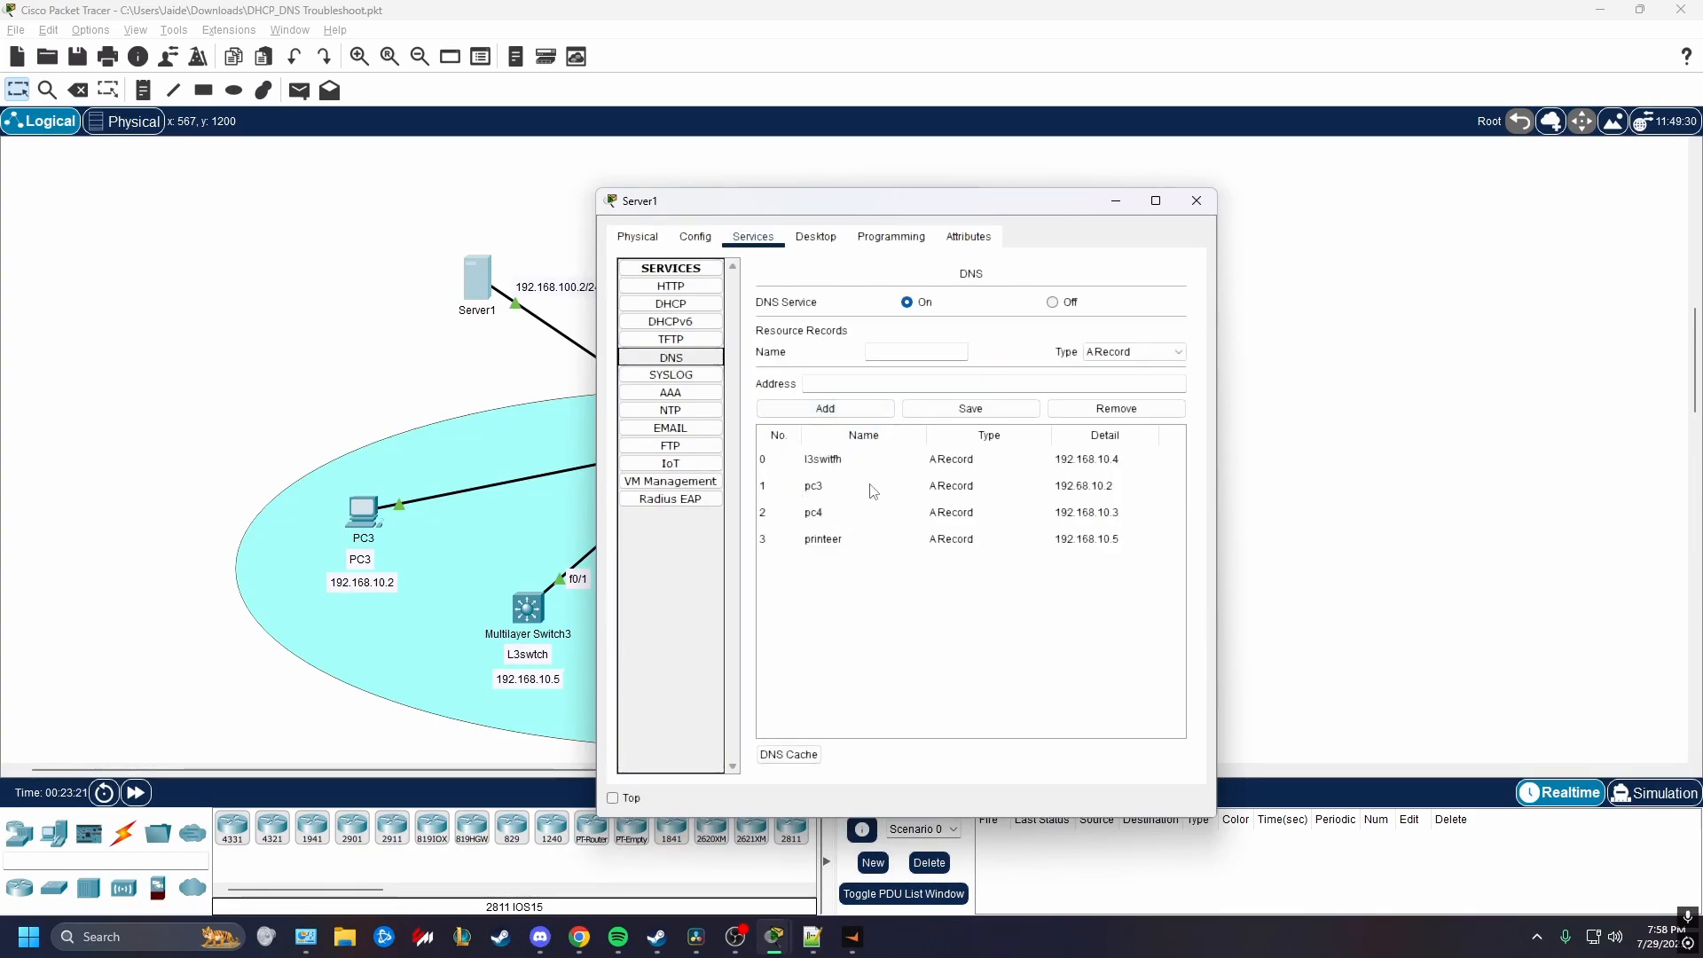
drag(905, 208, 1365, 194)
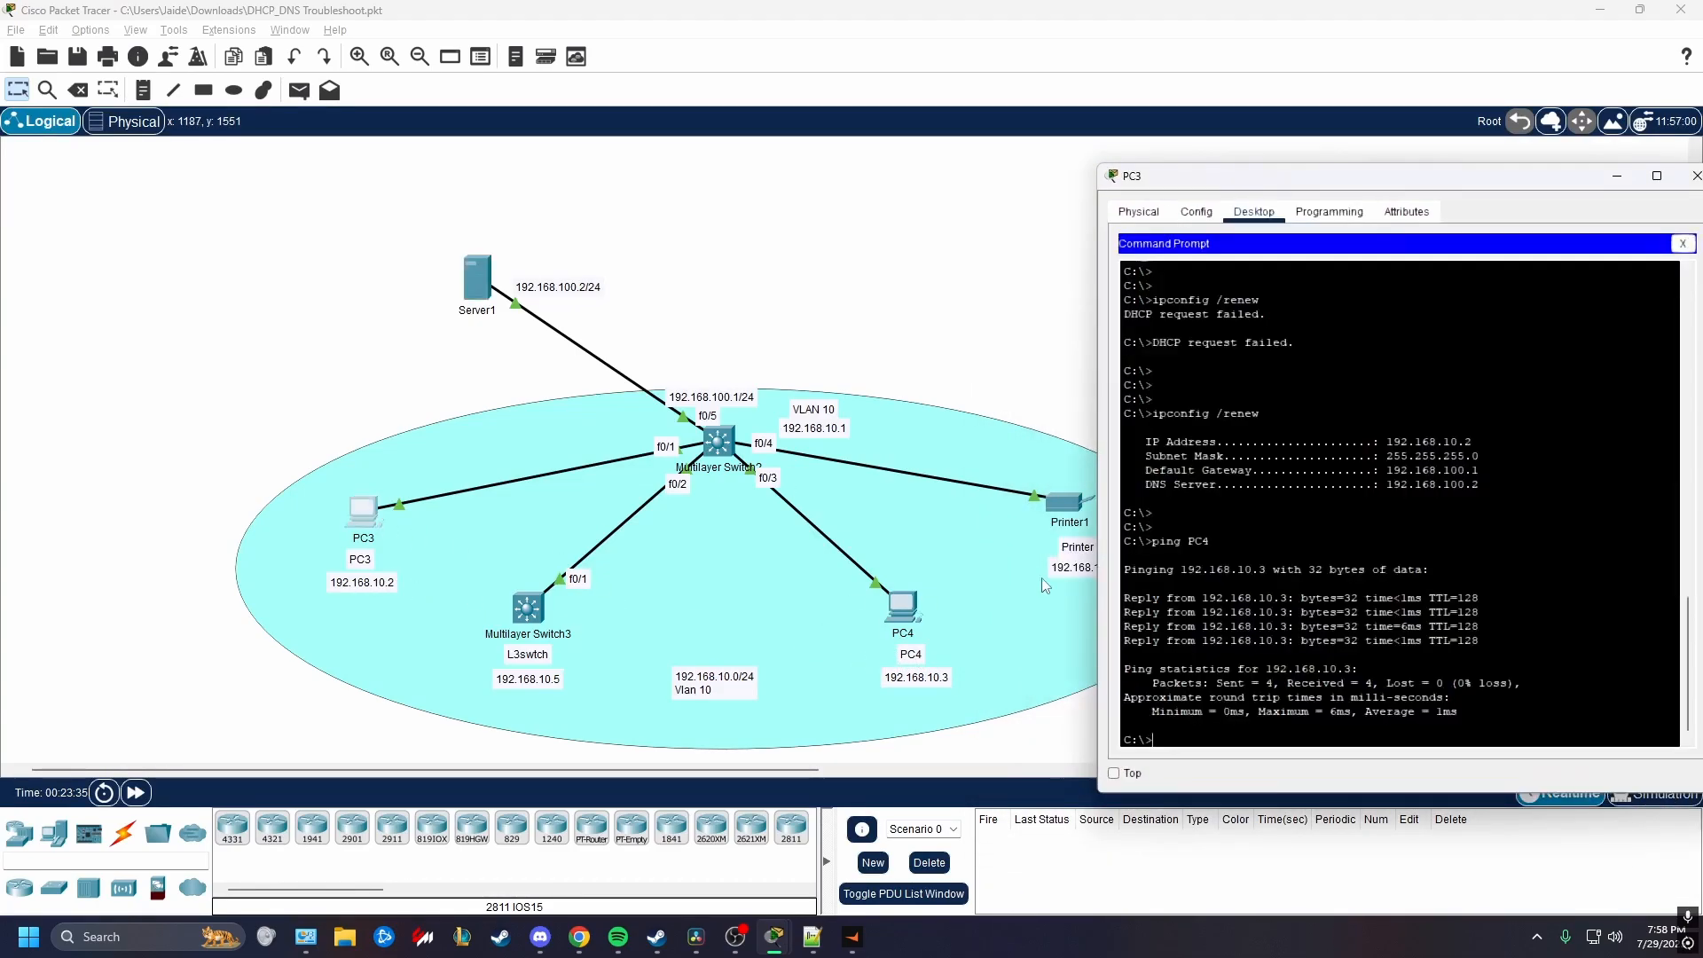
Try to ping the printer by name from PC3, using printer and printer1 as host names.
key(Return)
key(Return)
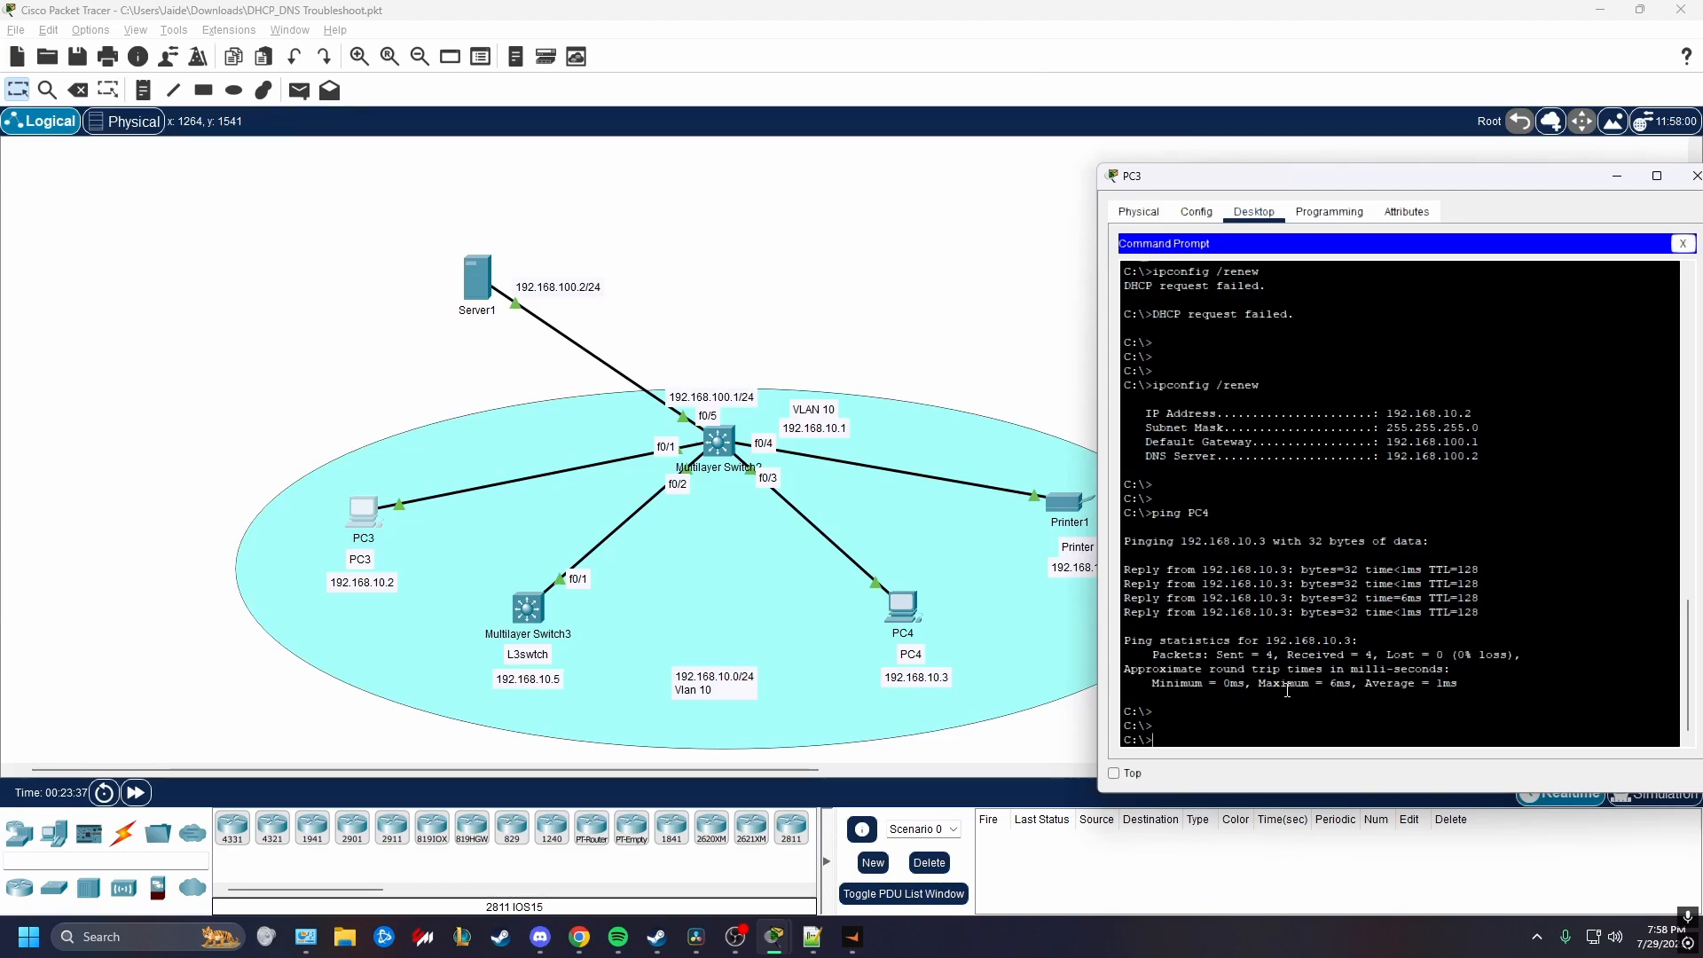
text(ping printer)
key(Return)
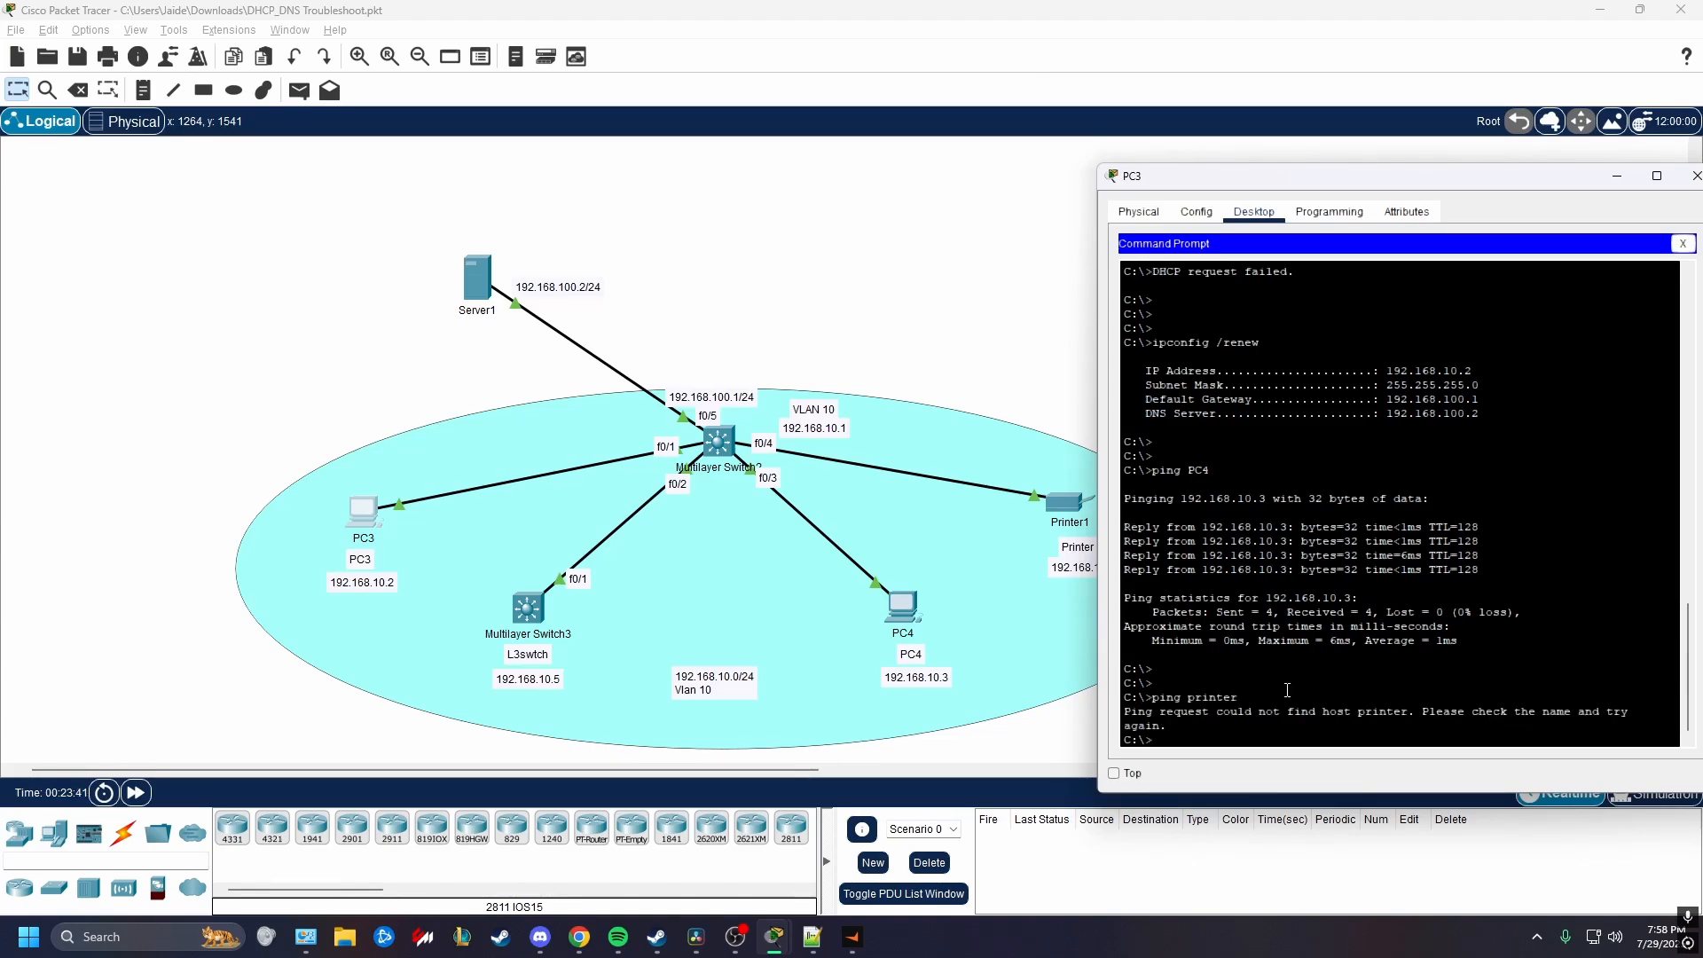
text(ping printer)
key(Return)
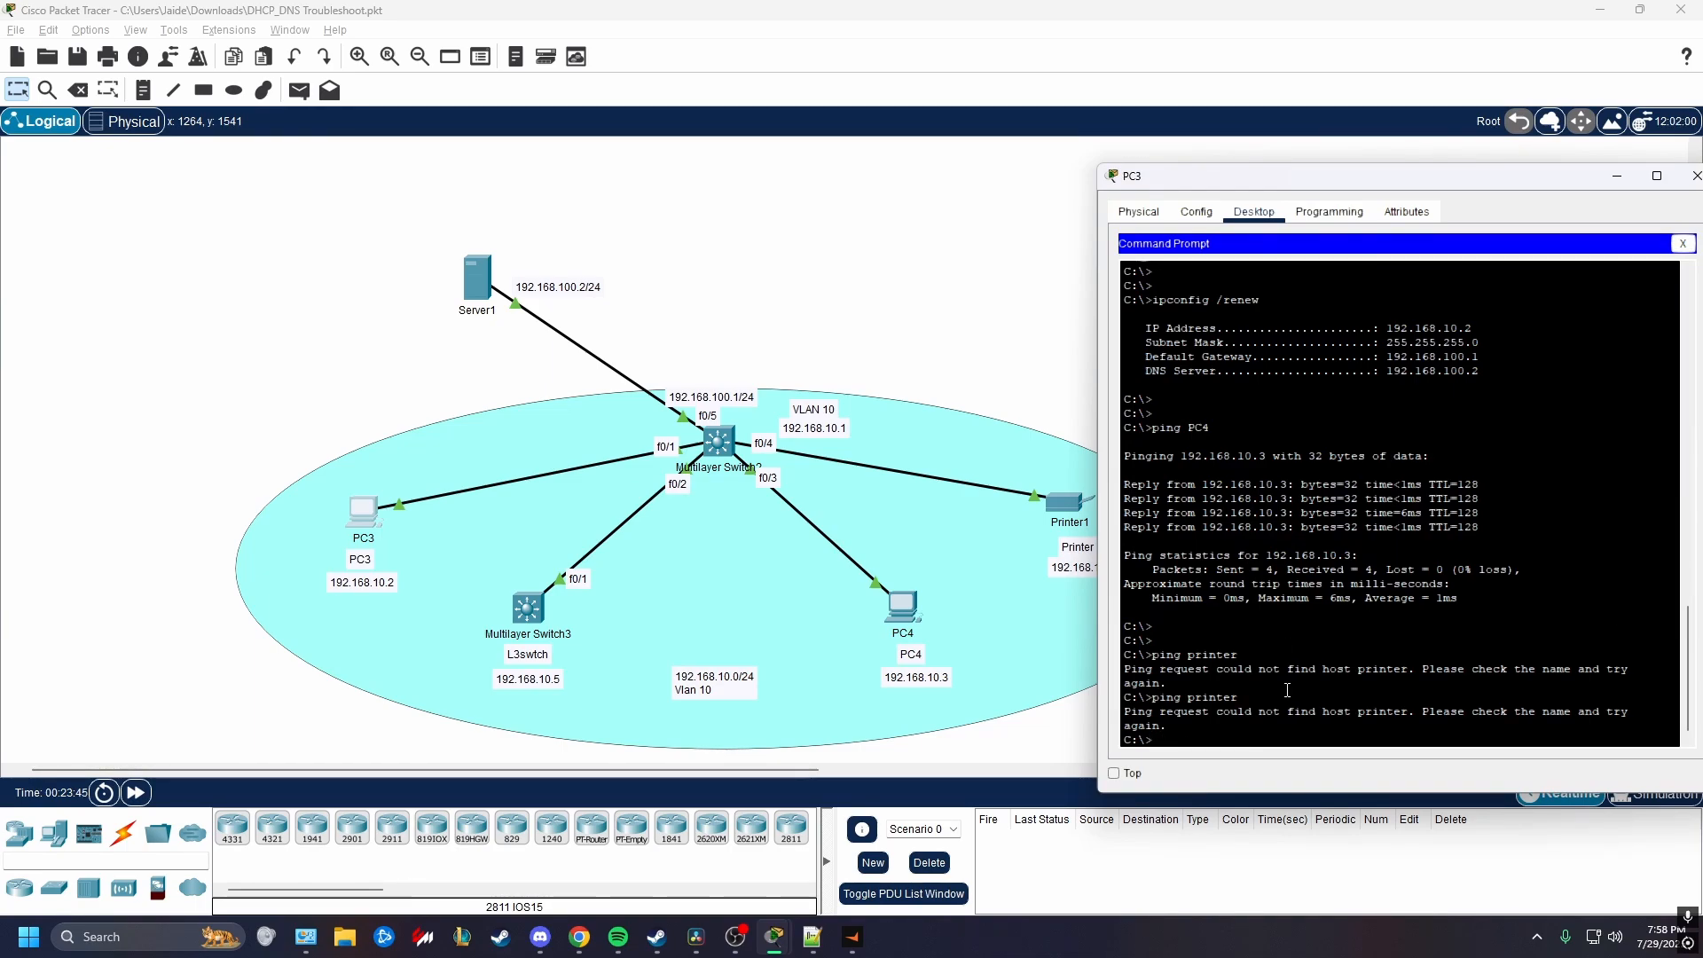
key(Up)
text(1)
key(Return)
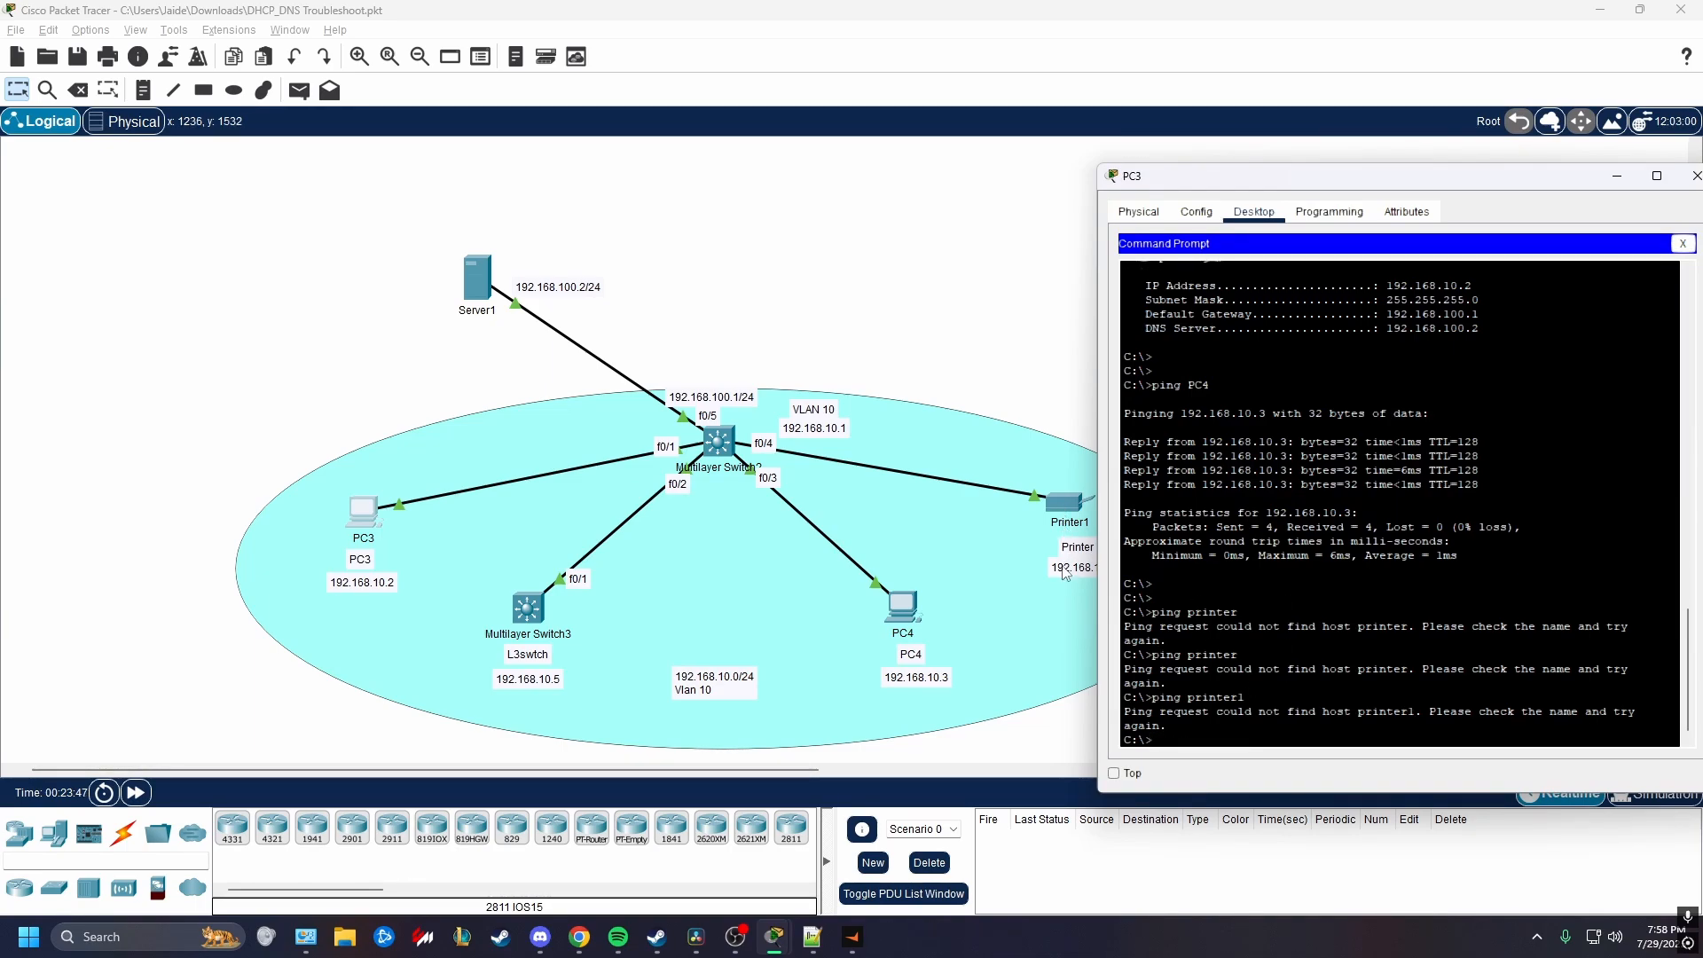
Examine Printer1's configuration, checking its display name, gateway and DNS settings, and the FastEthernet0 IP settings.
click(1064, 503)
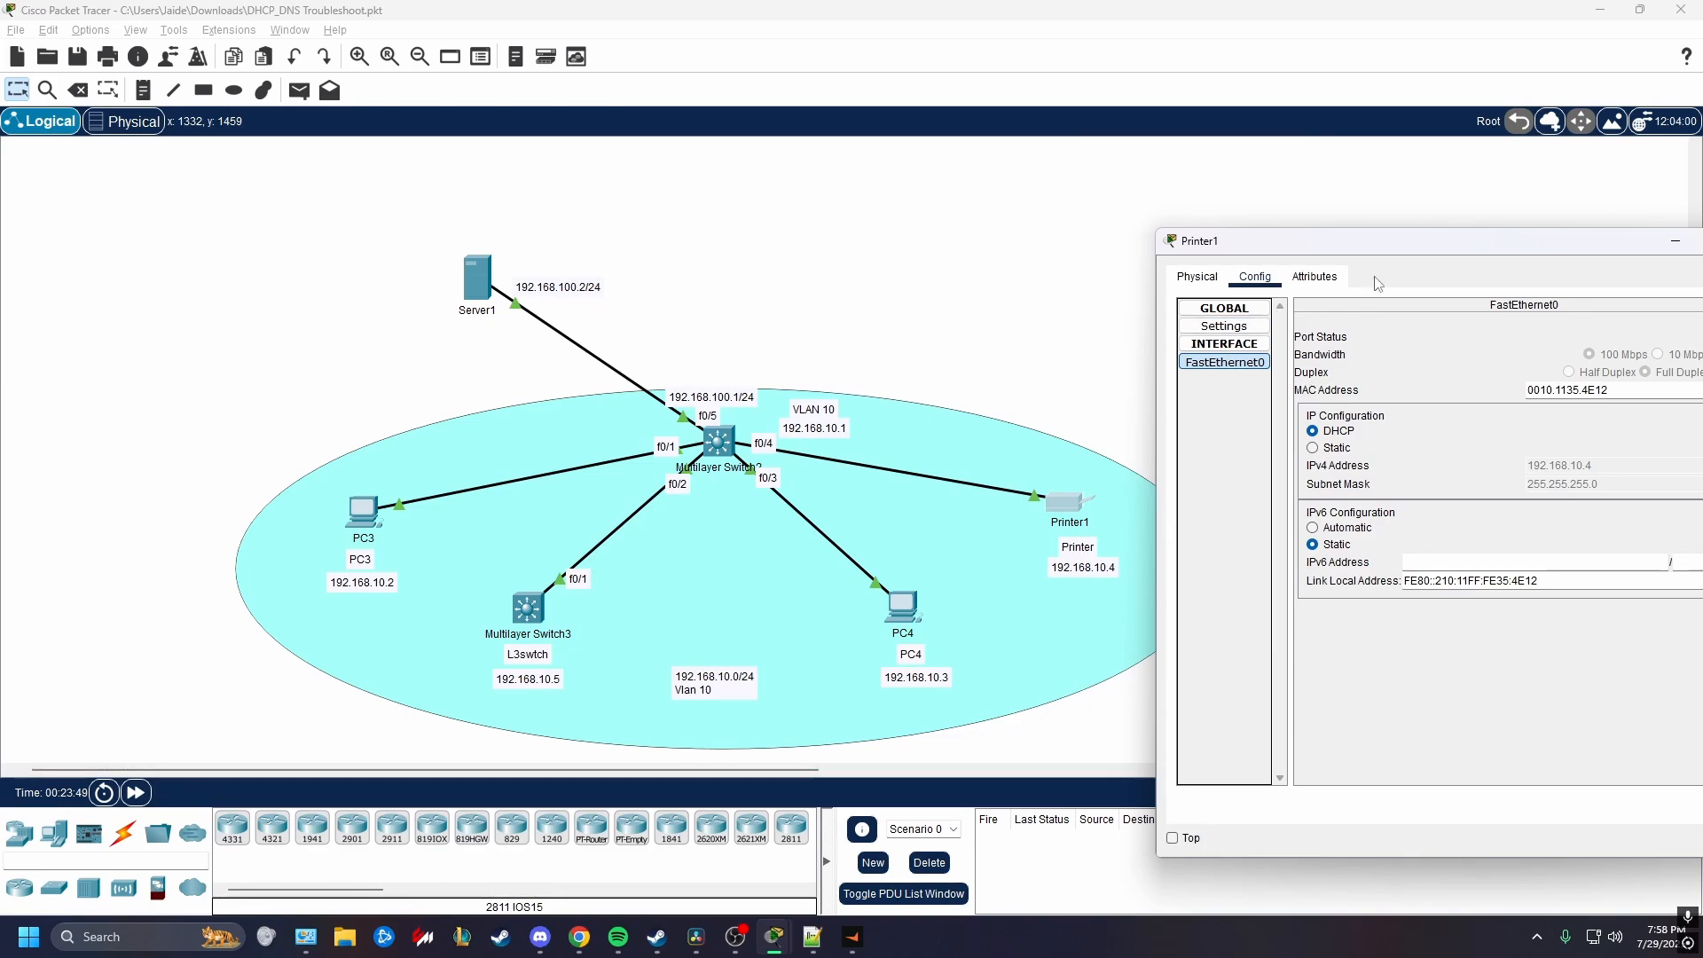
drag(1370, 241, 1257, 243)
click(1139, 329)
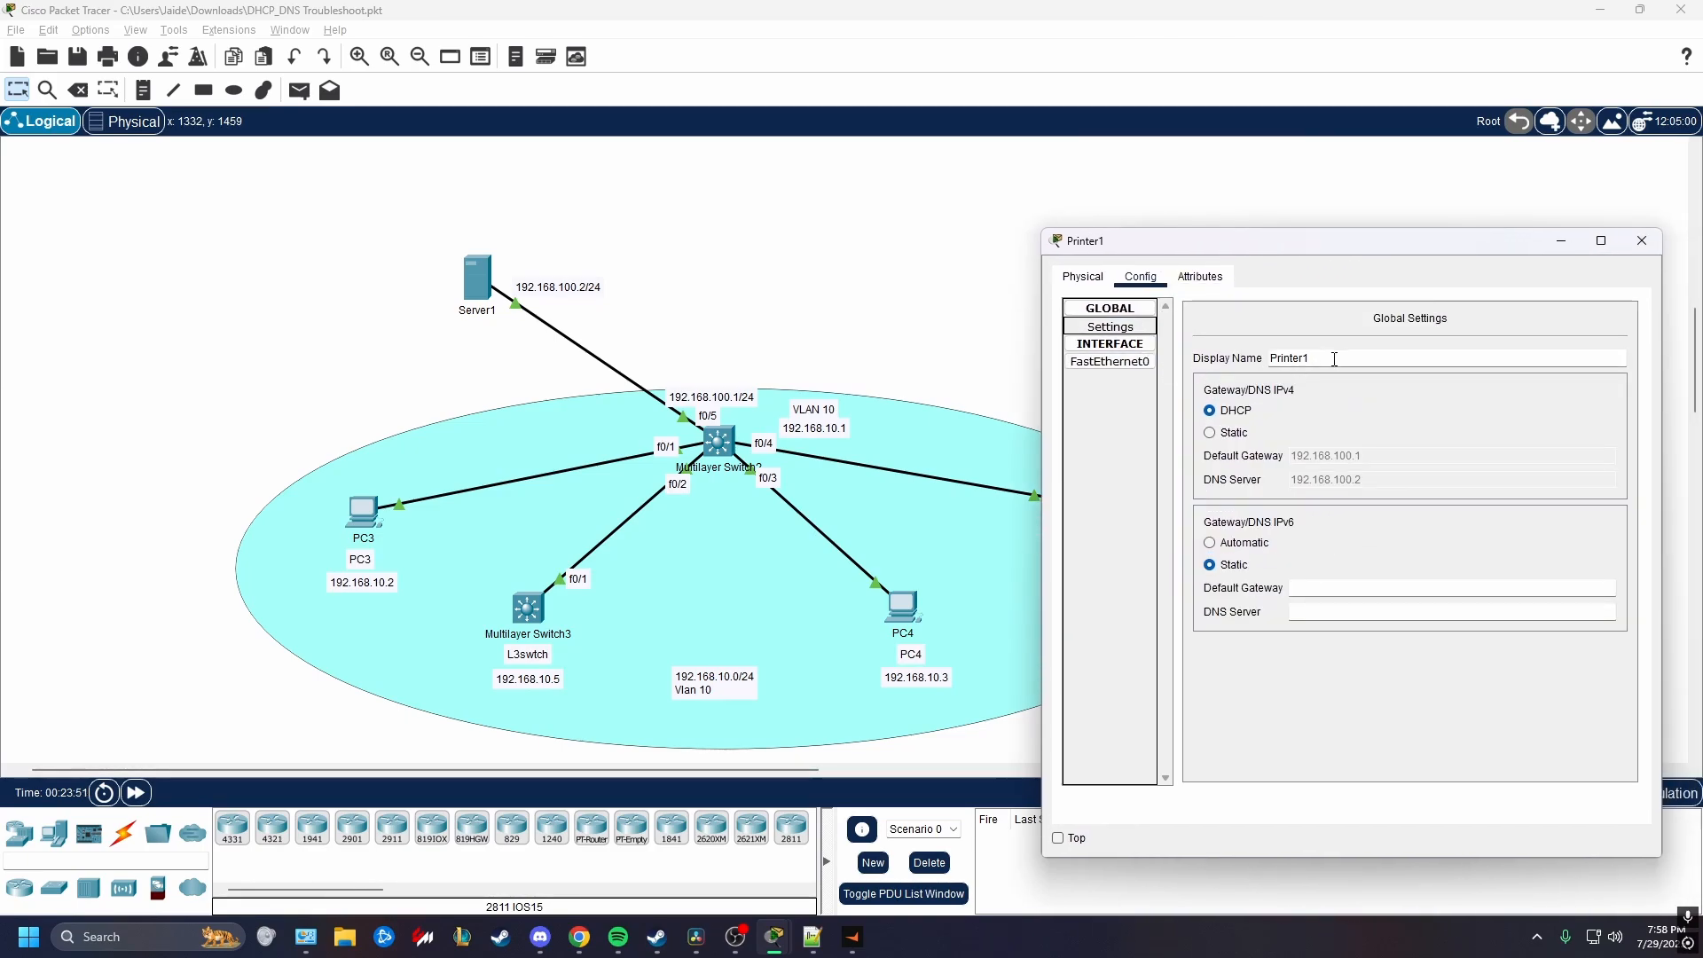
click(1111, 362)
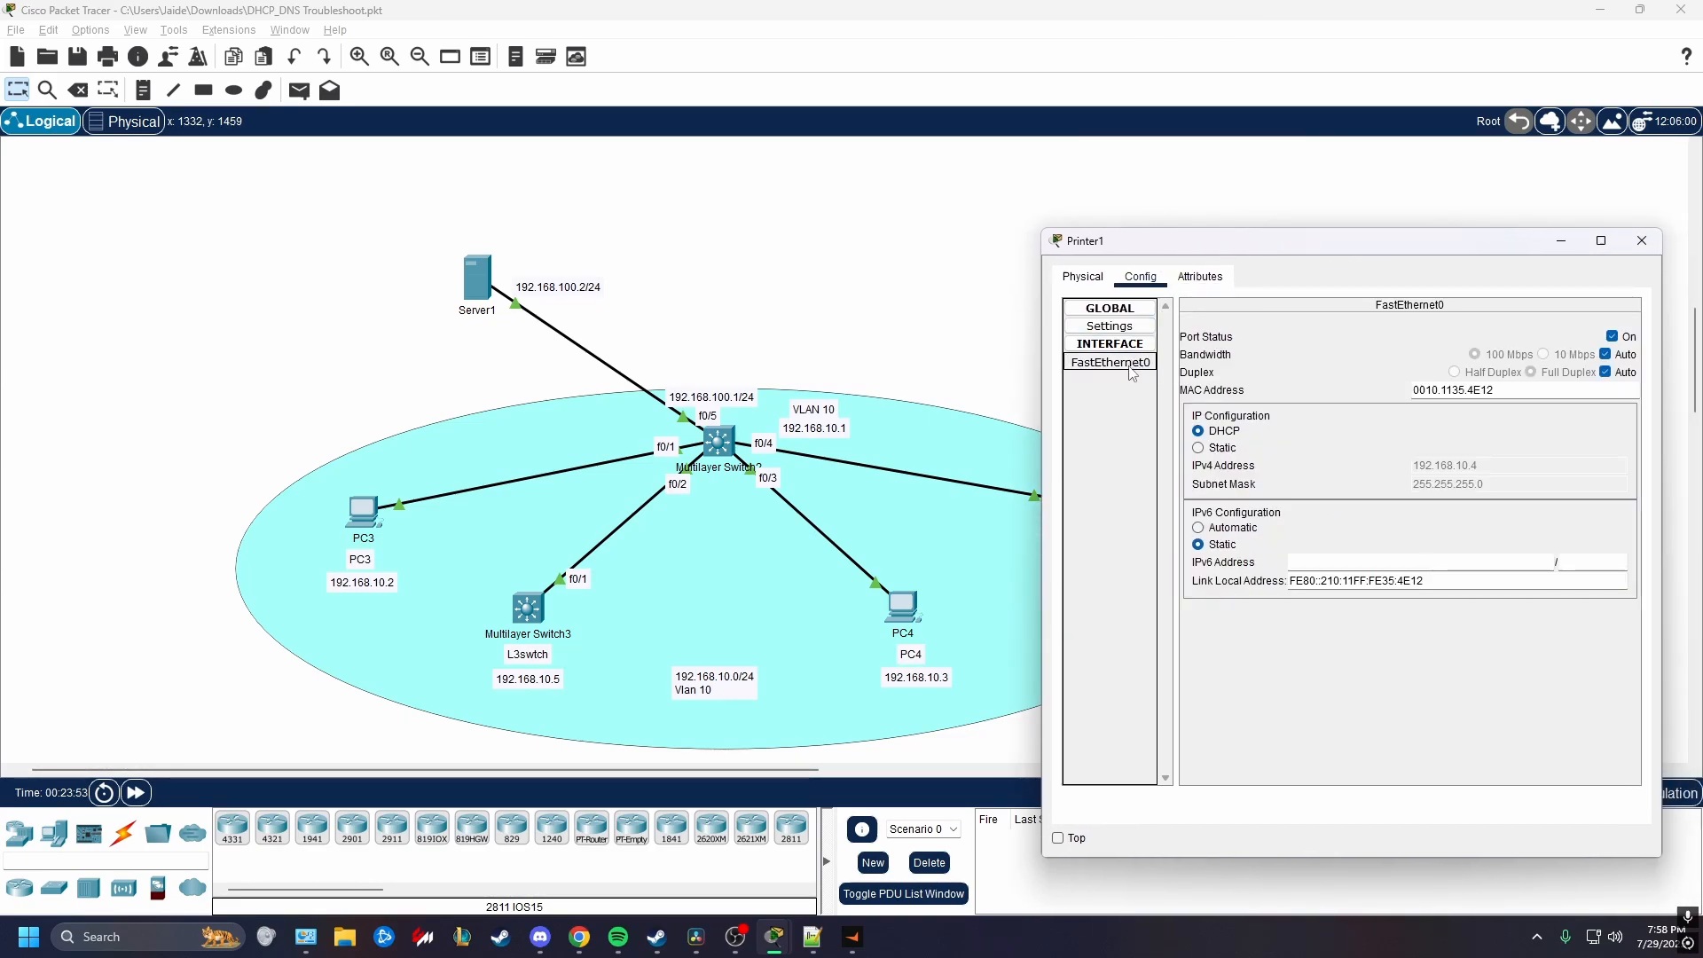
click(1199, 275)
click(1141, 275)
click(1082, 276)
click(1140, 275)
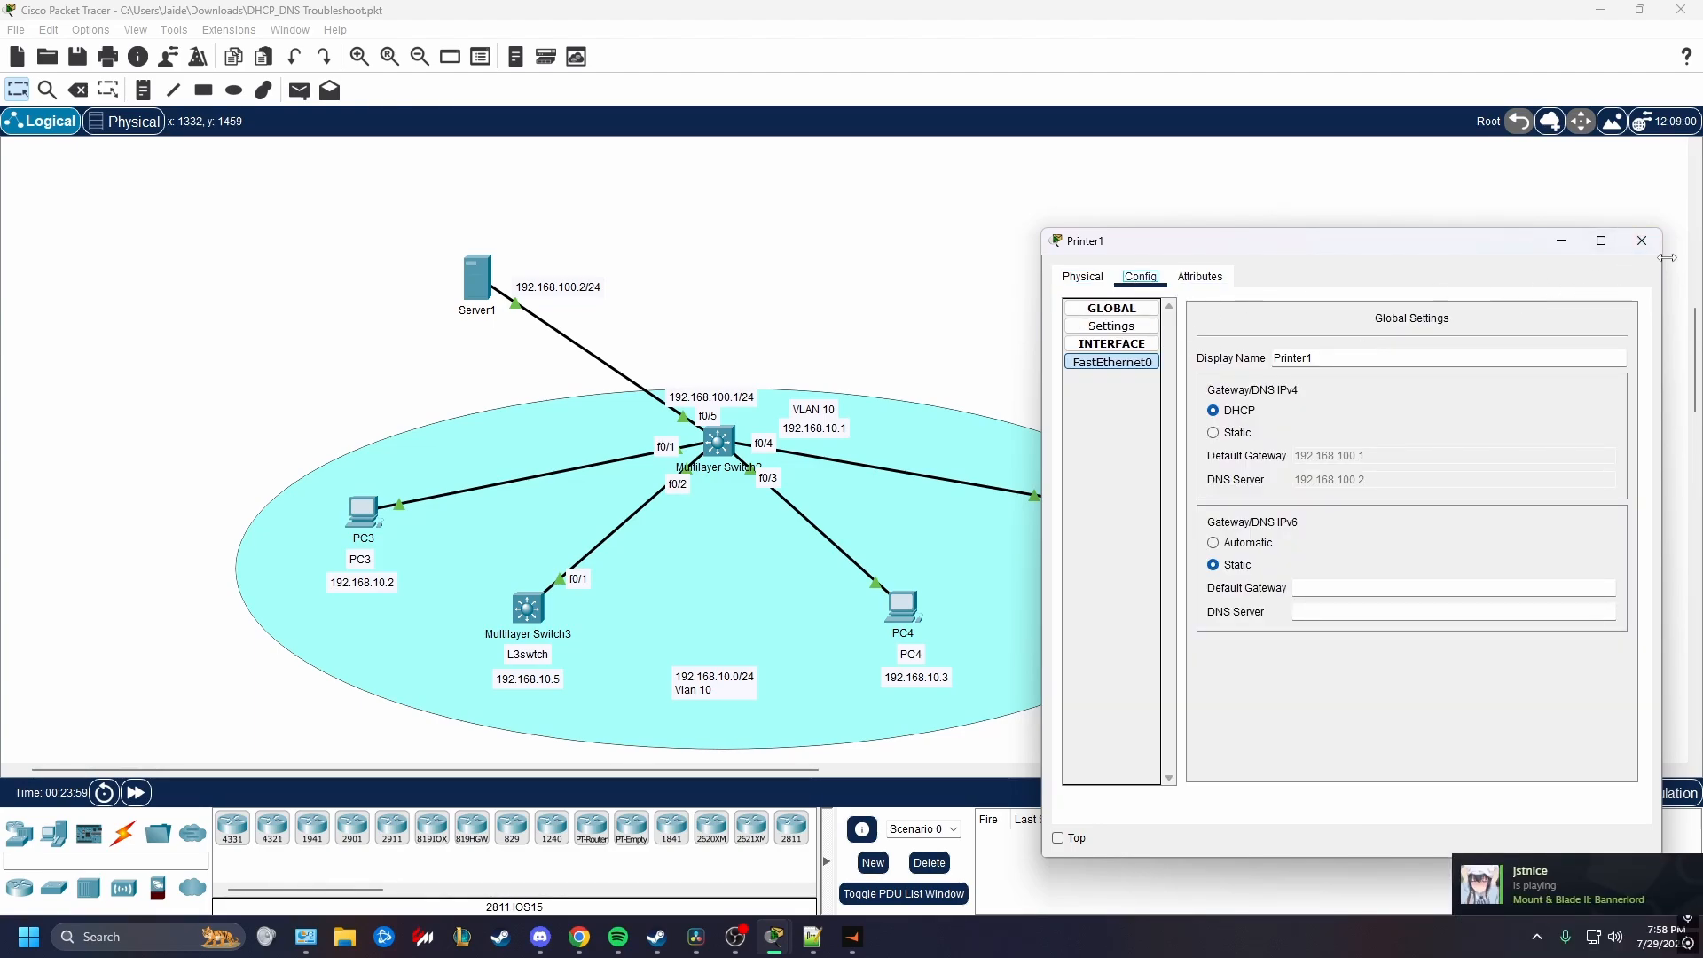
click(1642, 241)
Check the printer's A record in Server1's DNS service and change the text label below Printer1 to Printer1.
click(479, 280)
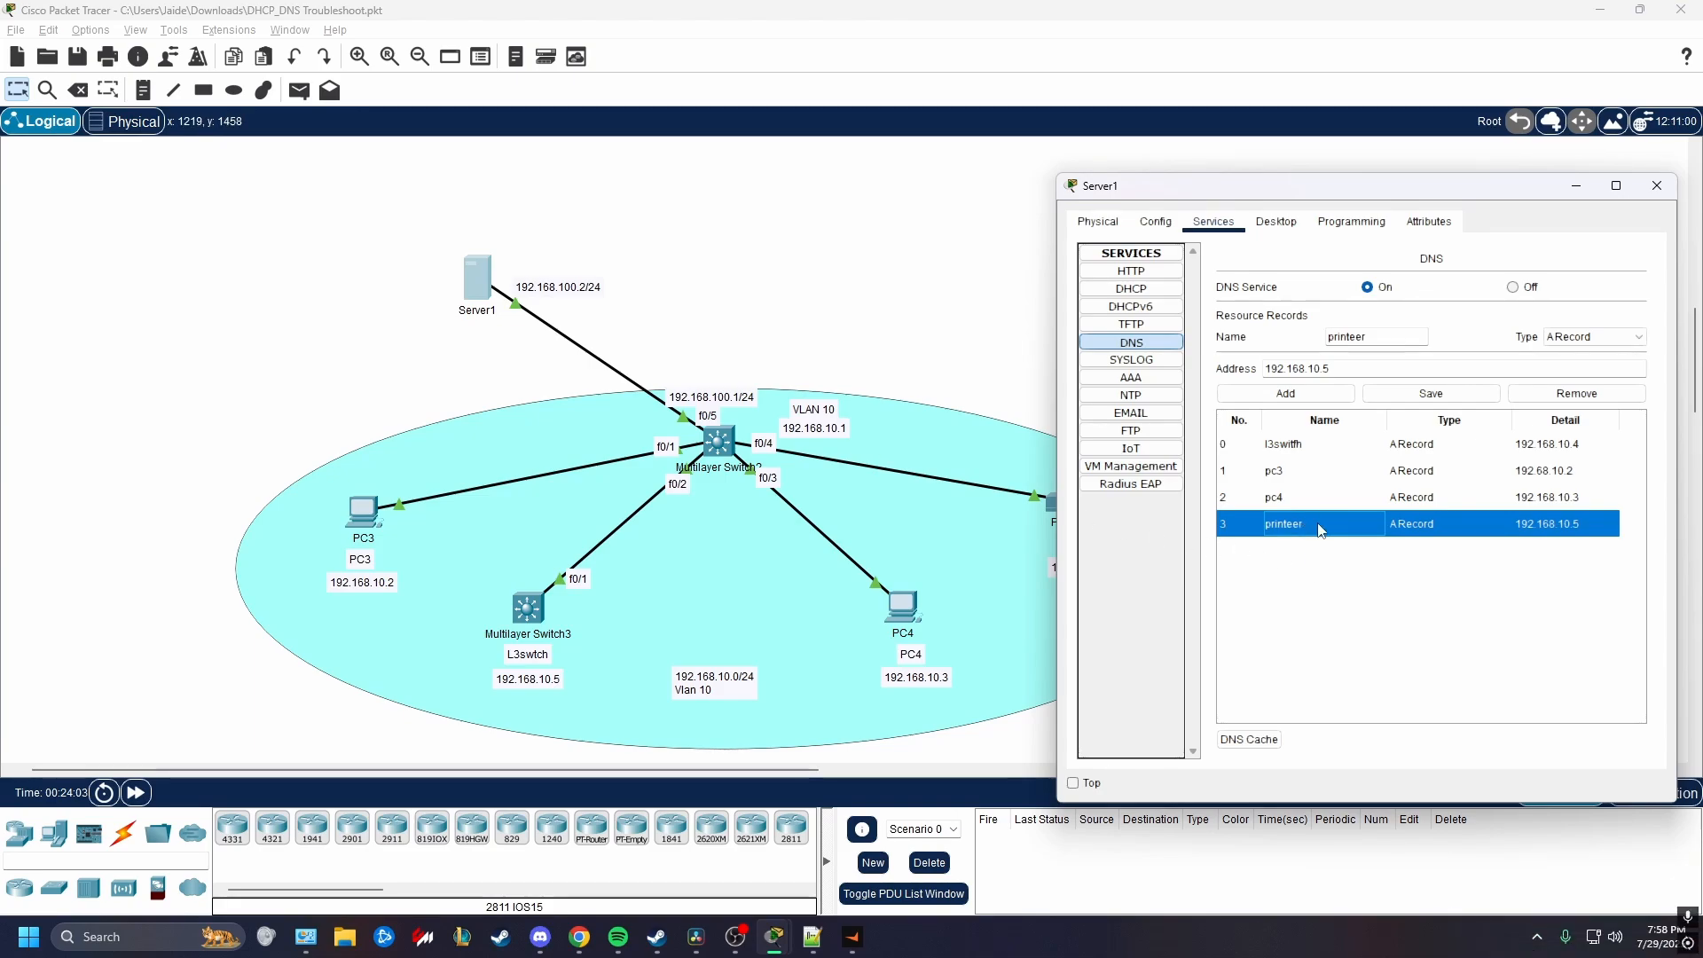
drag(1356, 203, 1425, 197)
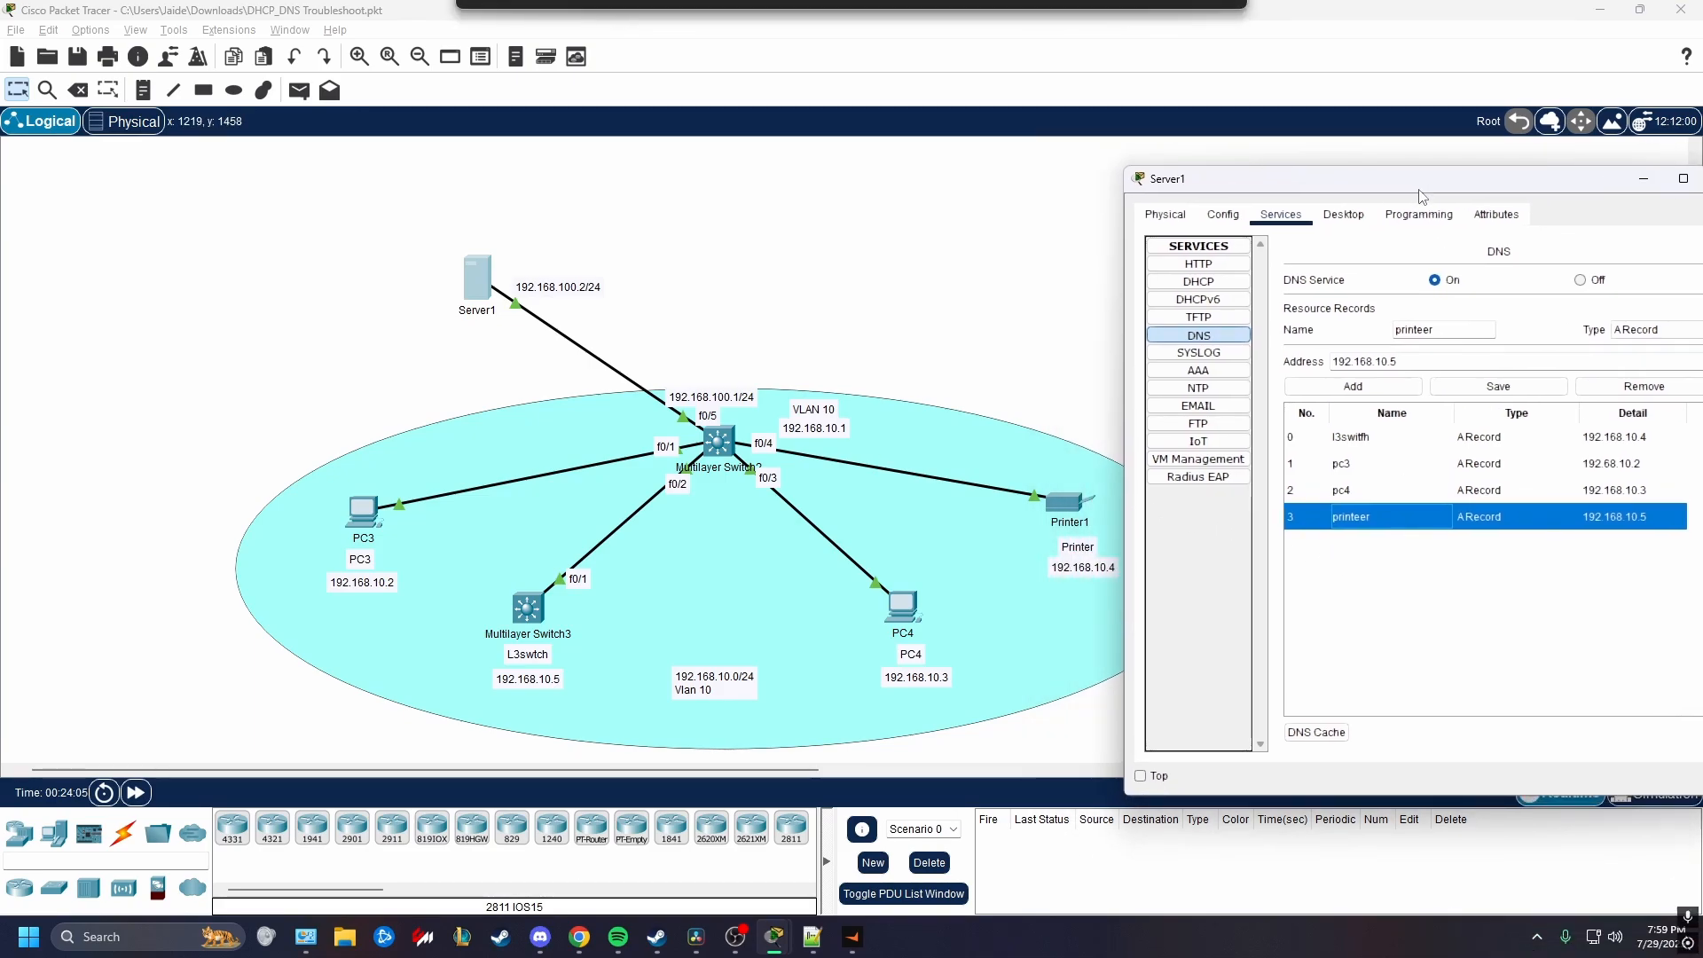
click(1098, 545)
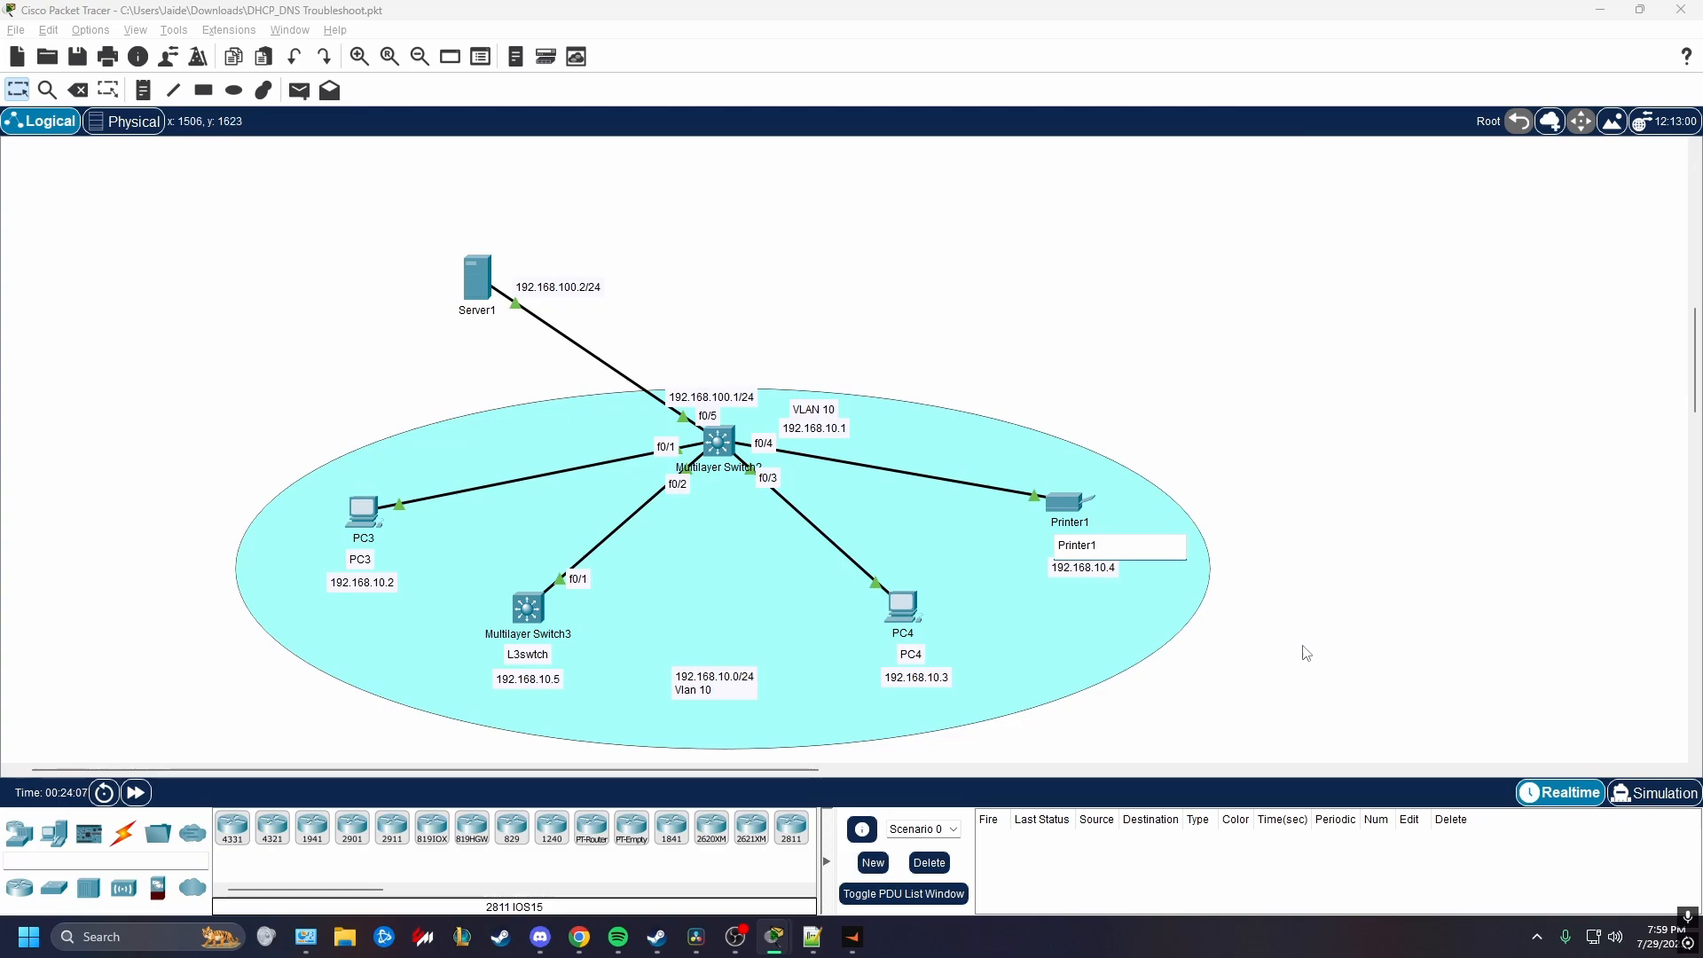
click(990, 570)
Change the L3swtch text label to L3S1 and rename the Multilayer Switch3 device as L3S1.
click(523, 658)
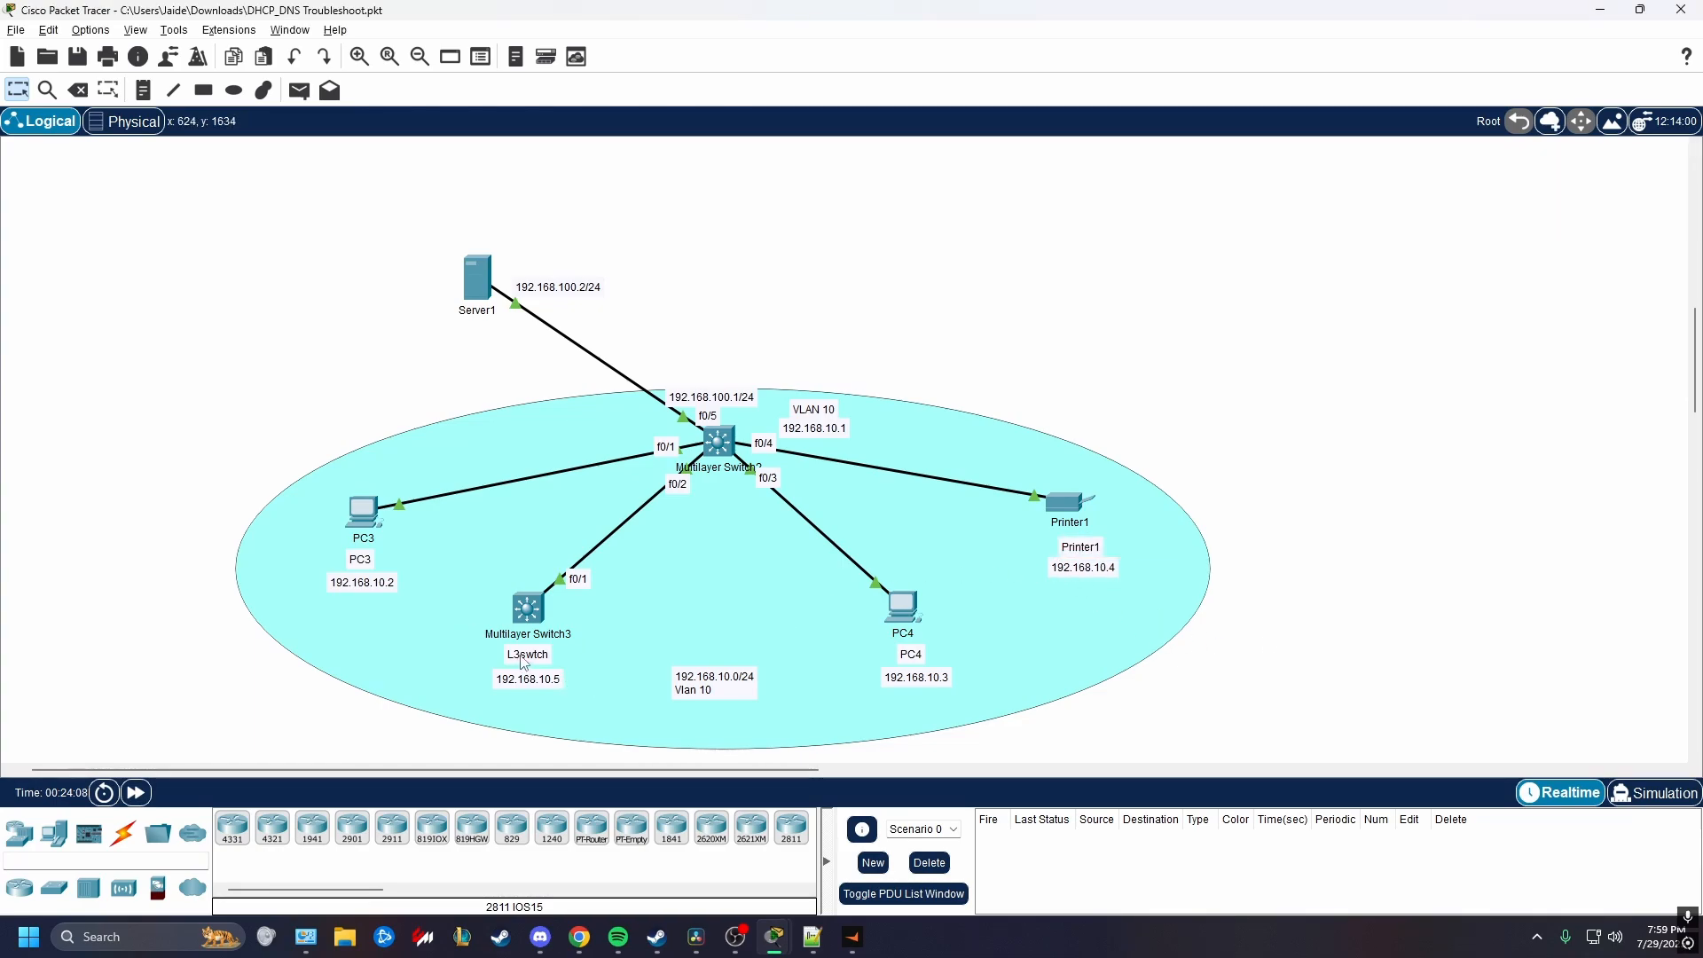
key(ctrl+a)
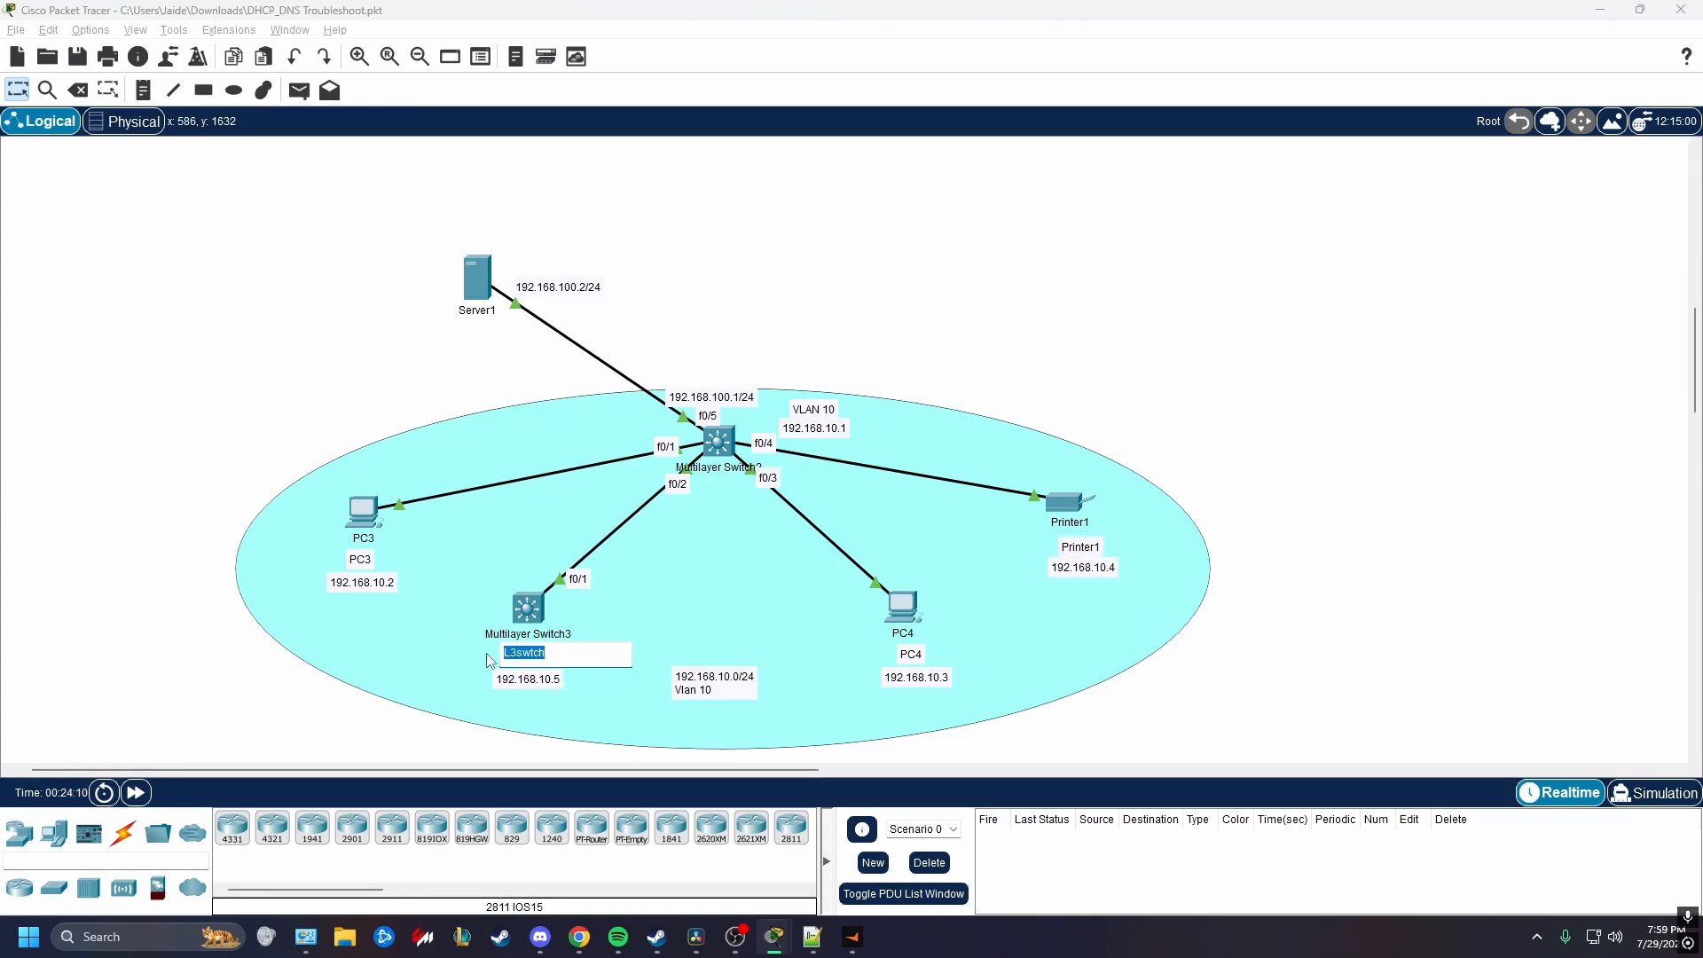
text(L3S1)
click(527, 633)
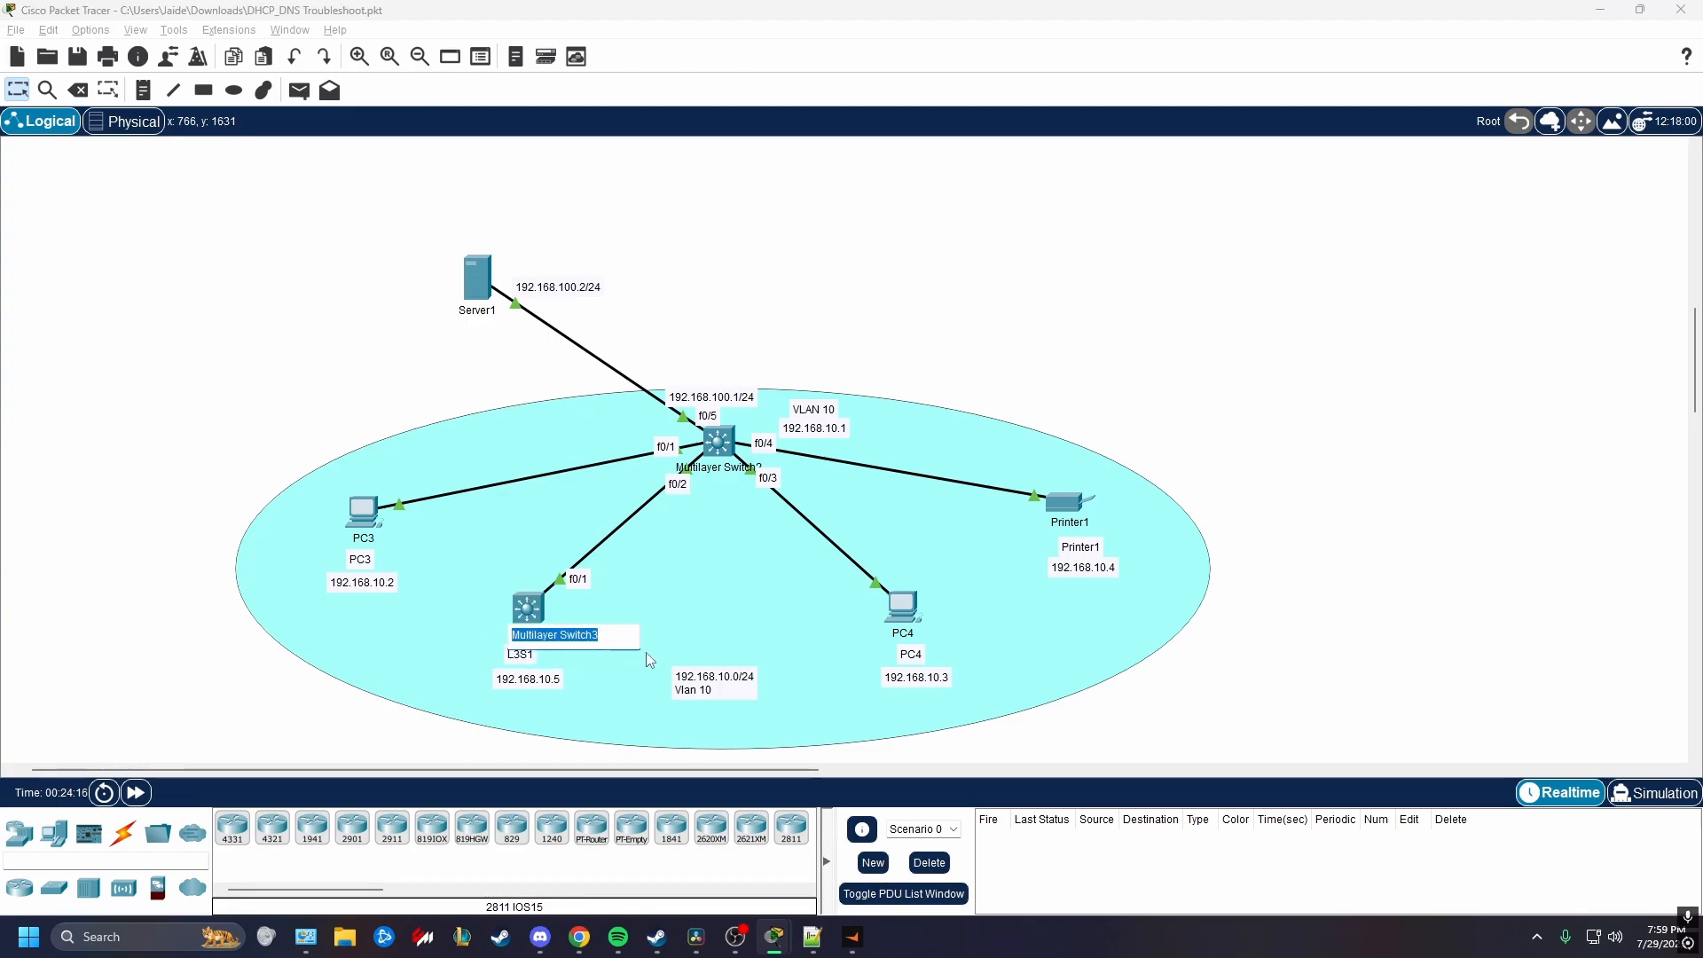
text(L3S1)
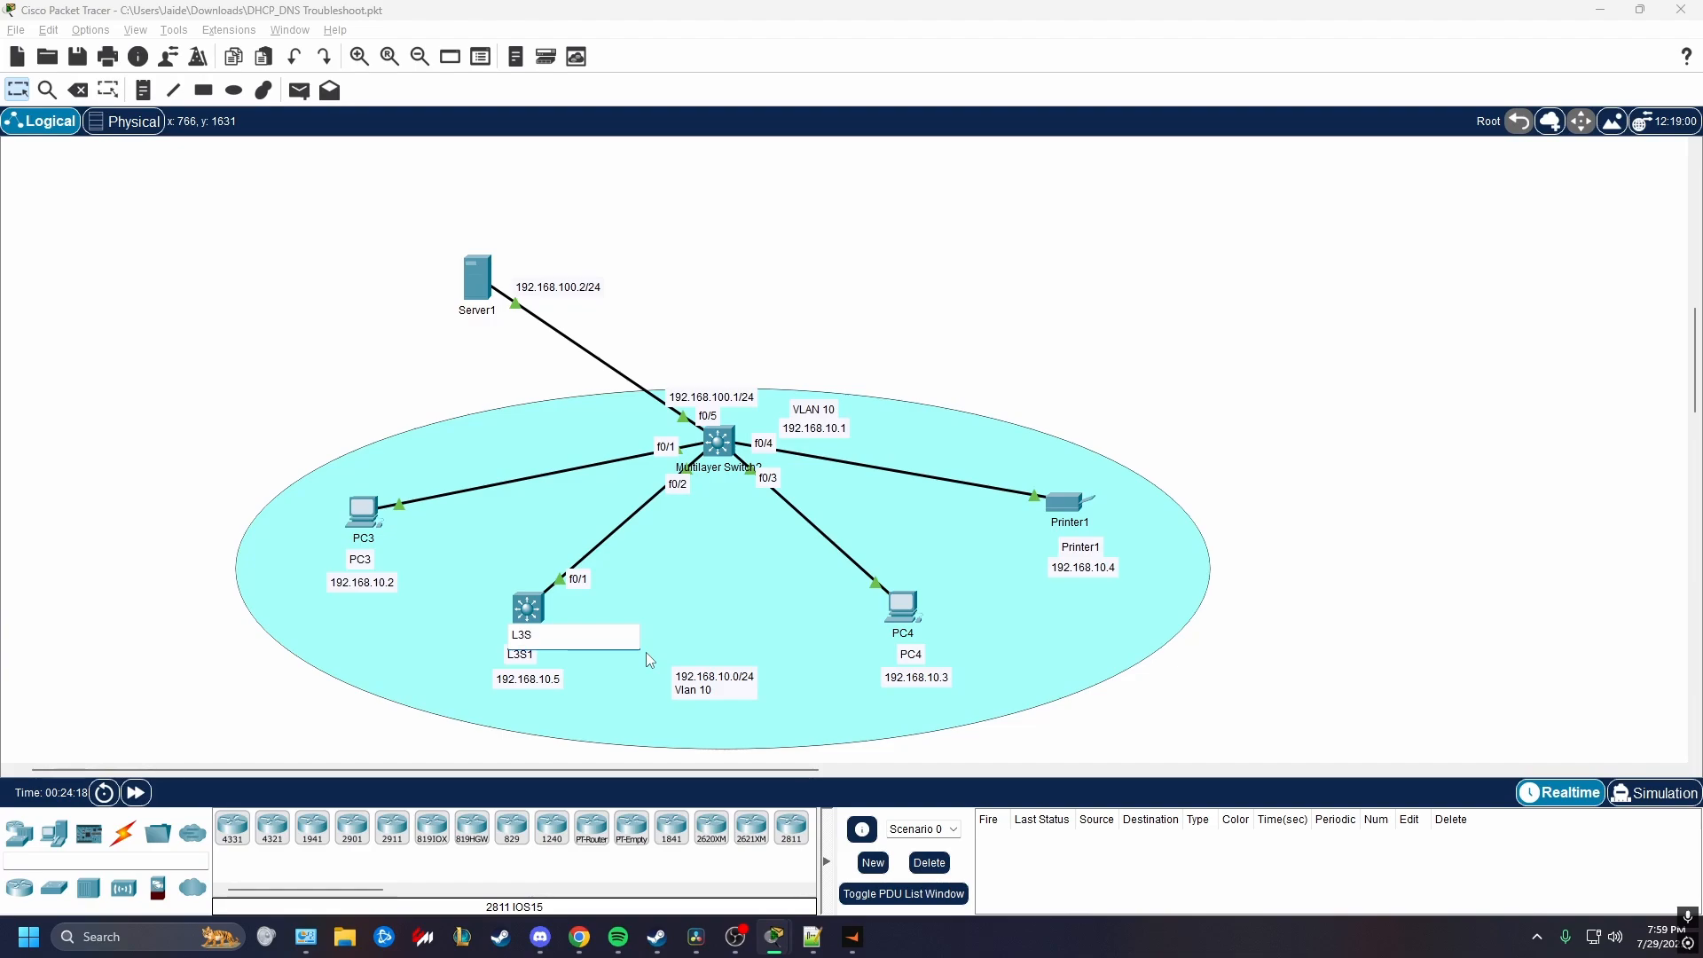
Rename the central Multilayer Switch2 device as L3S0.
click(754, 468)
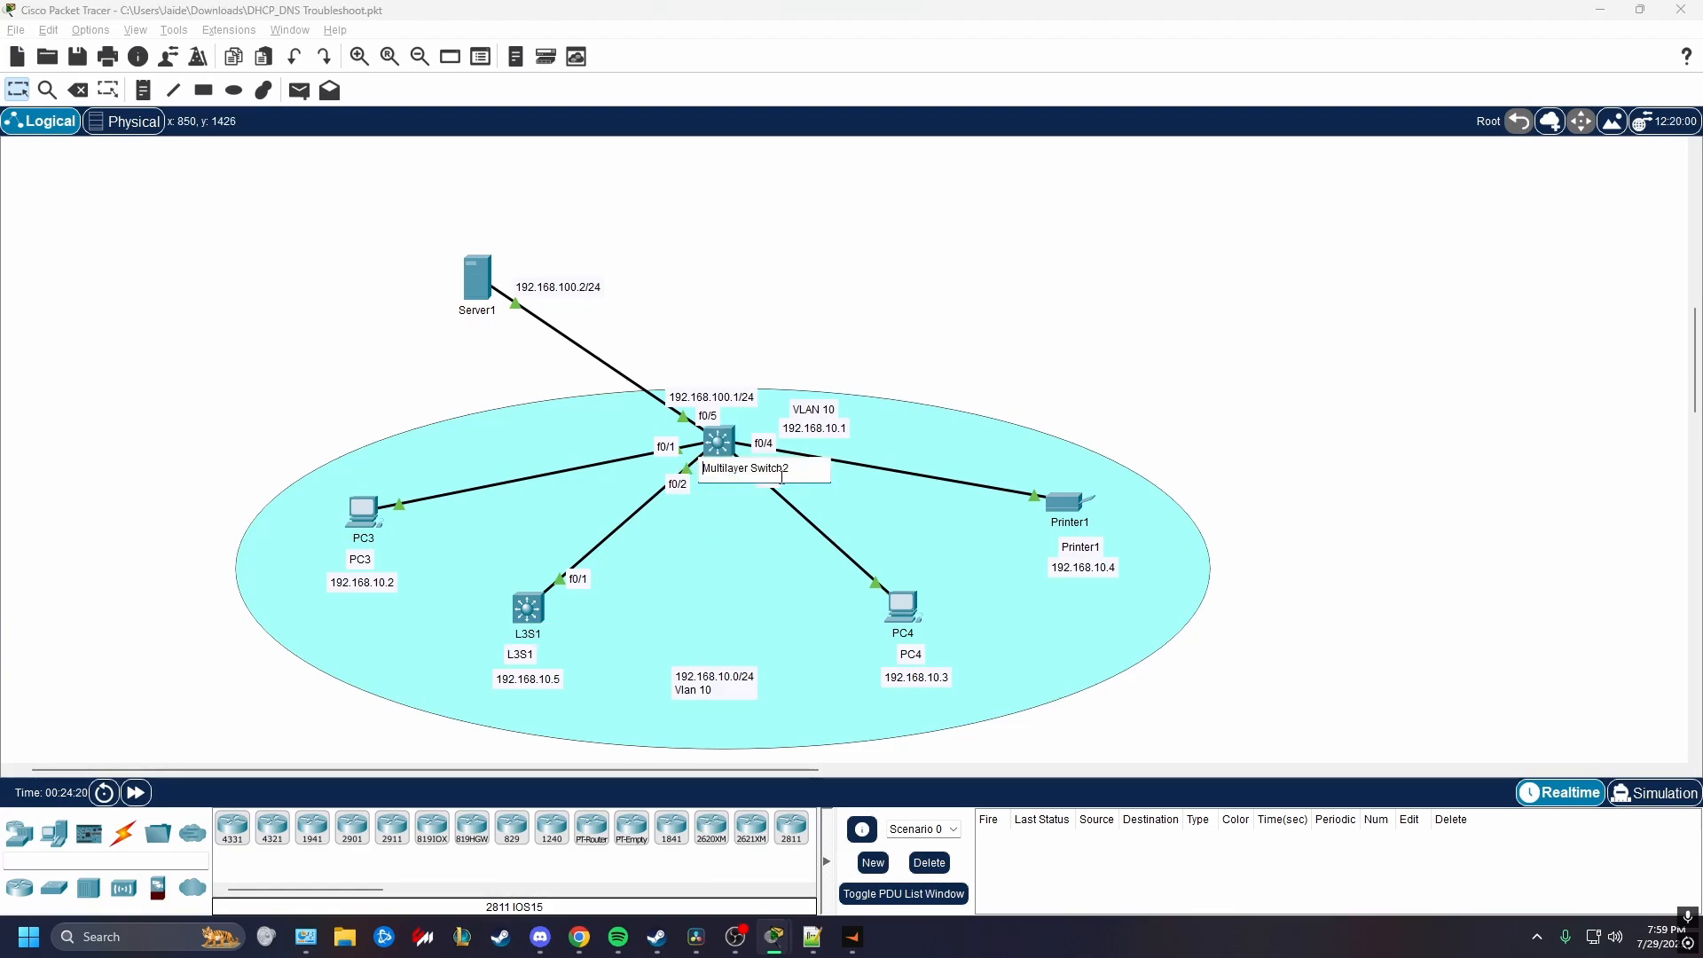
text(L3)
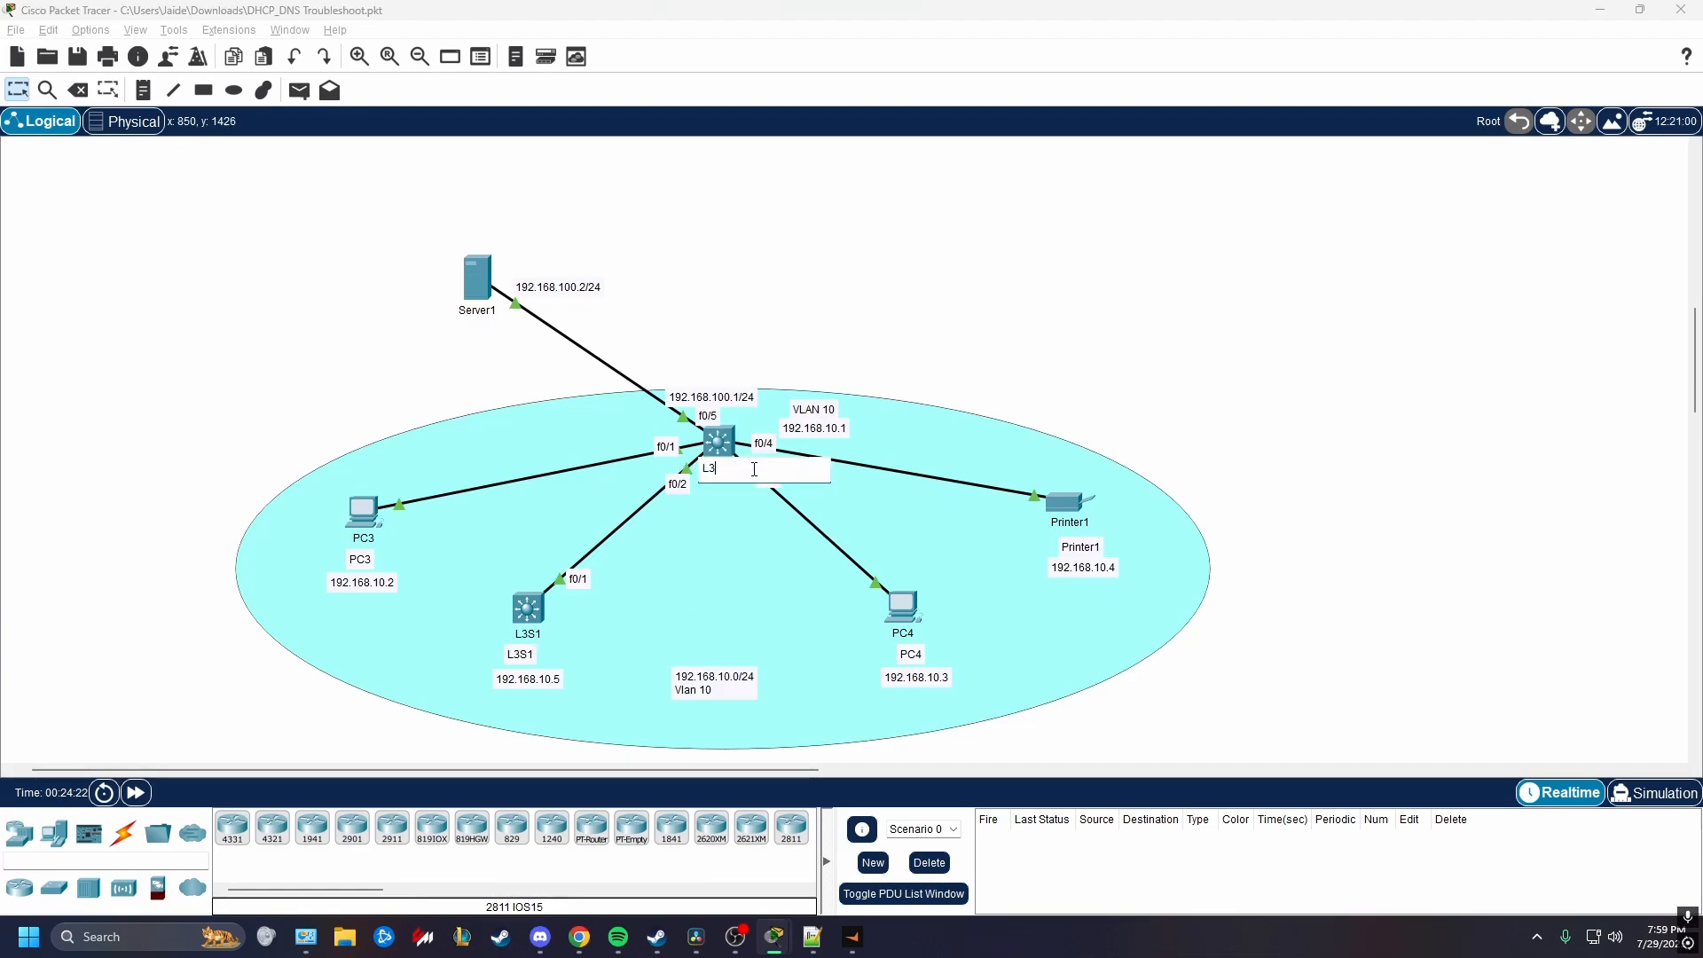
text(S0)
Rename Server1 in the topology as DNSDHCPServer.
click(483, 311)
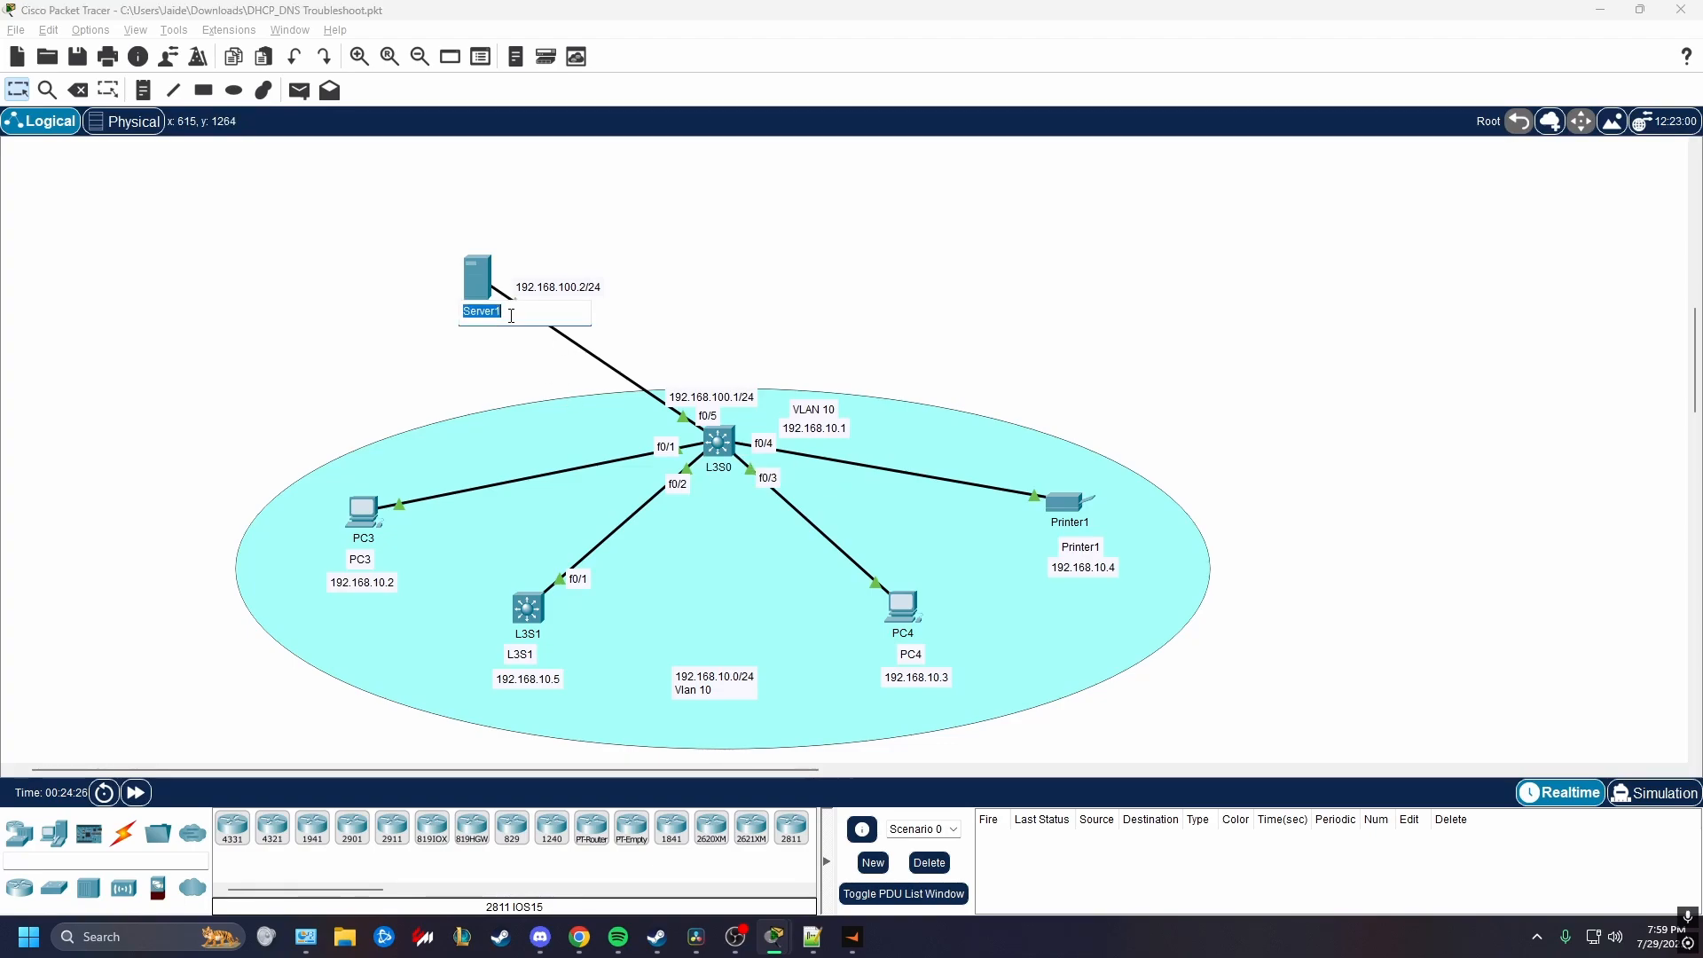
text(DNSDH)
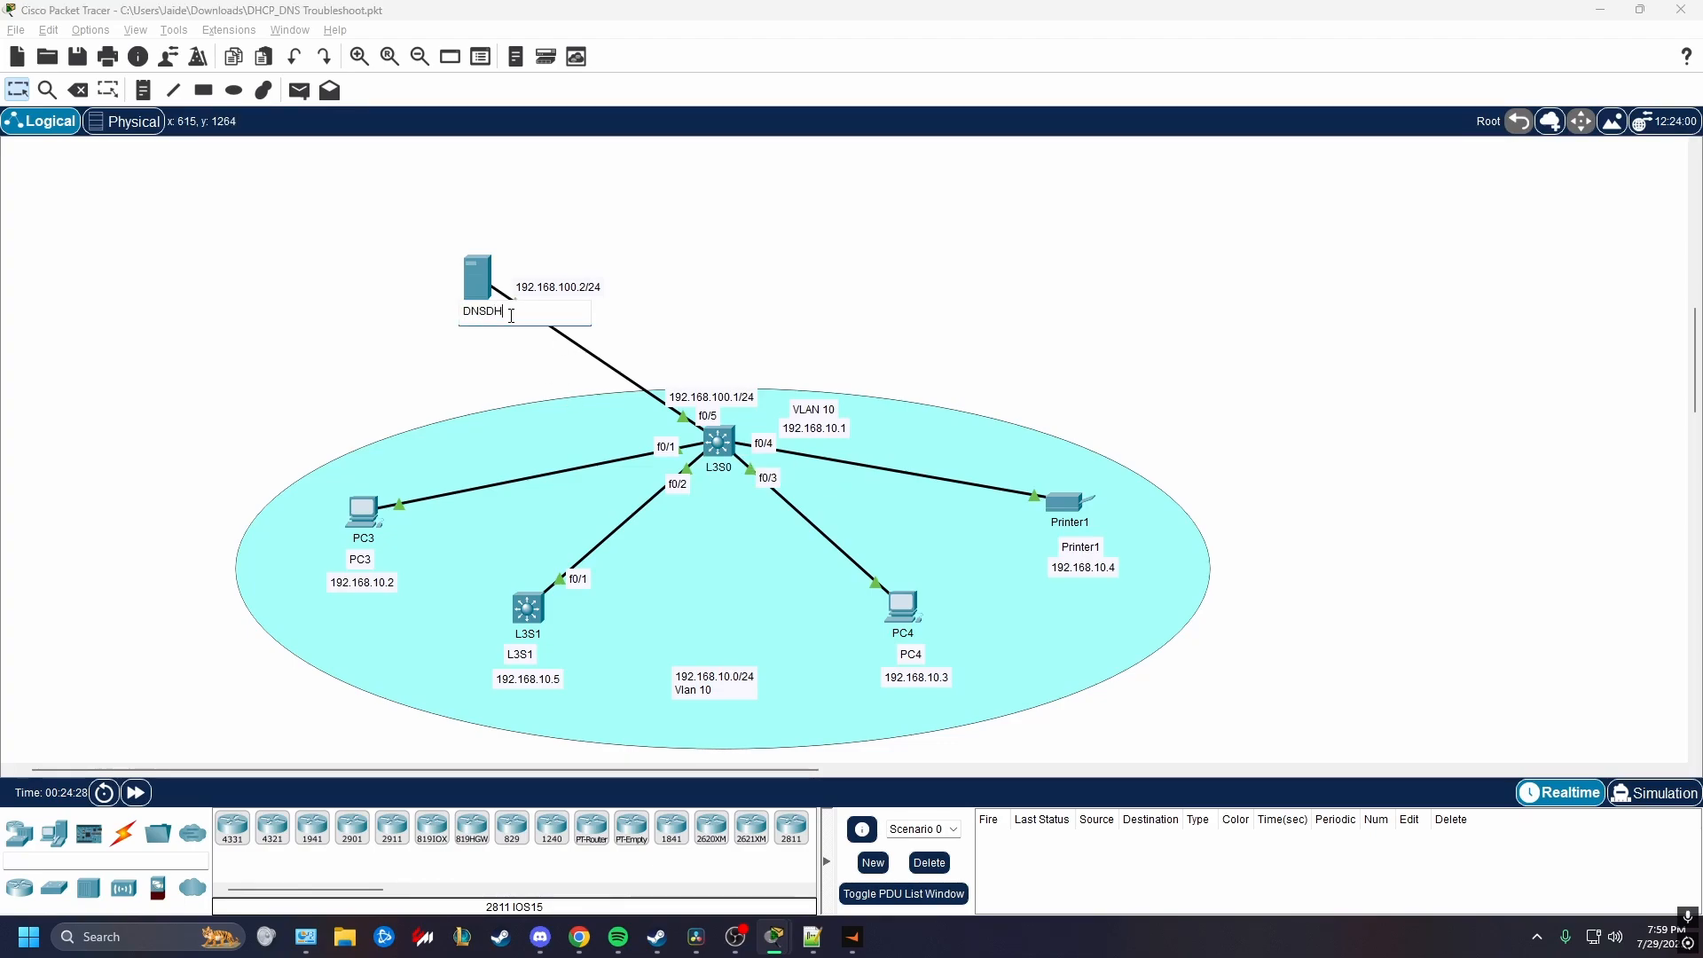
text(CPS)
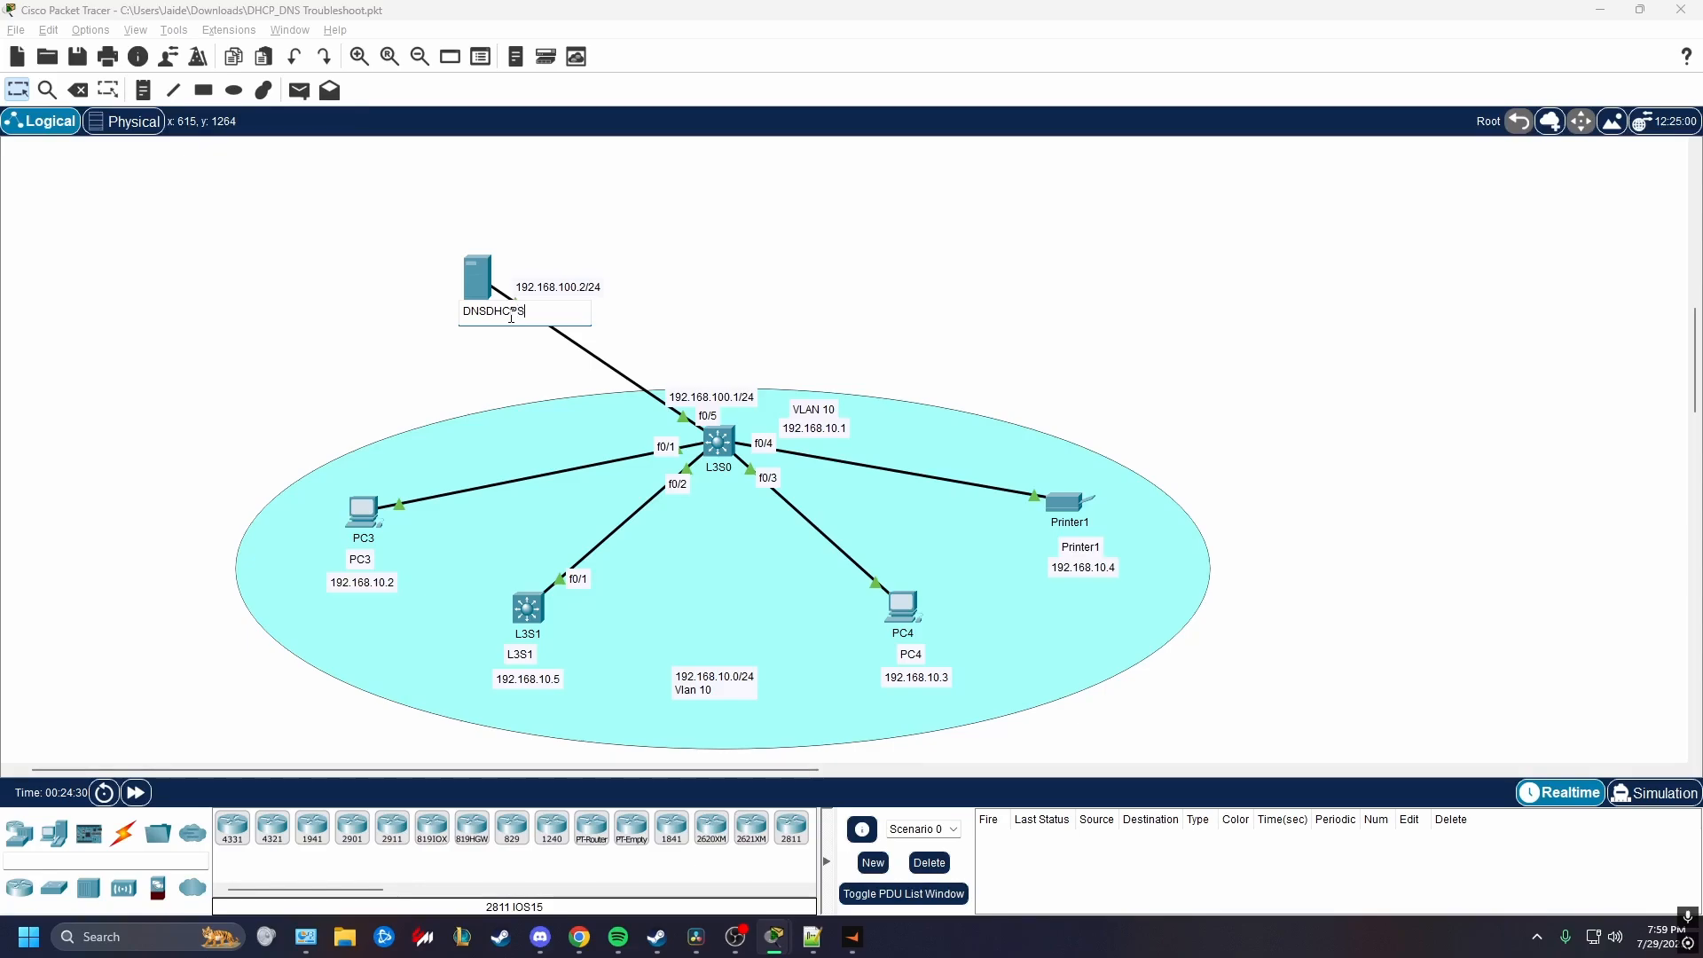
text(erver)
click(469, 369)
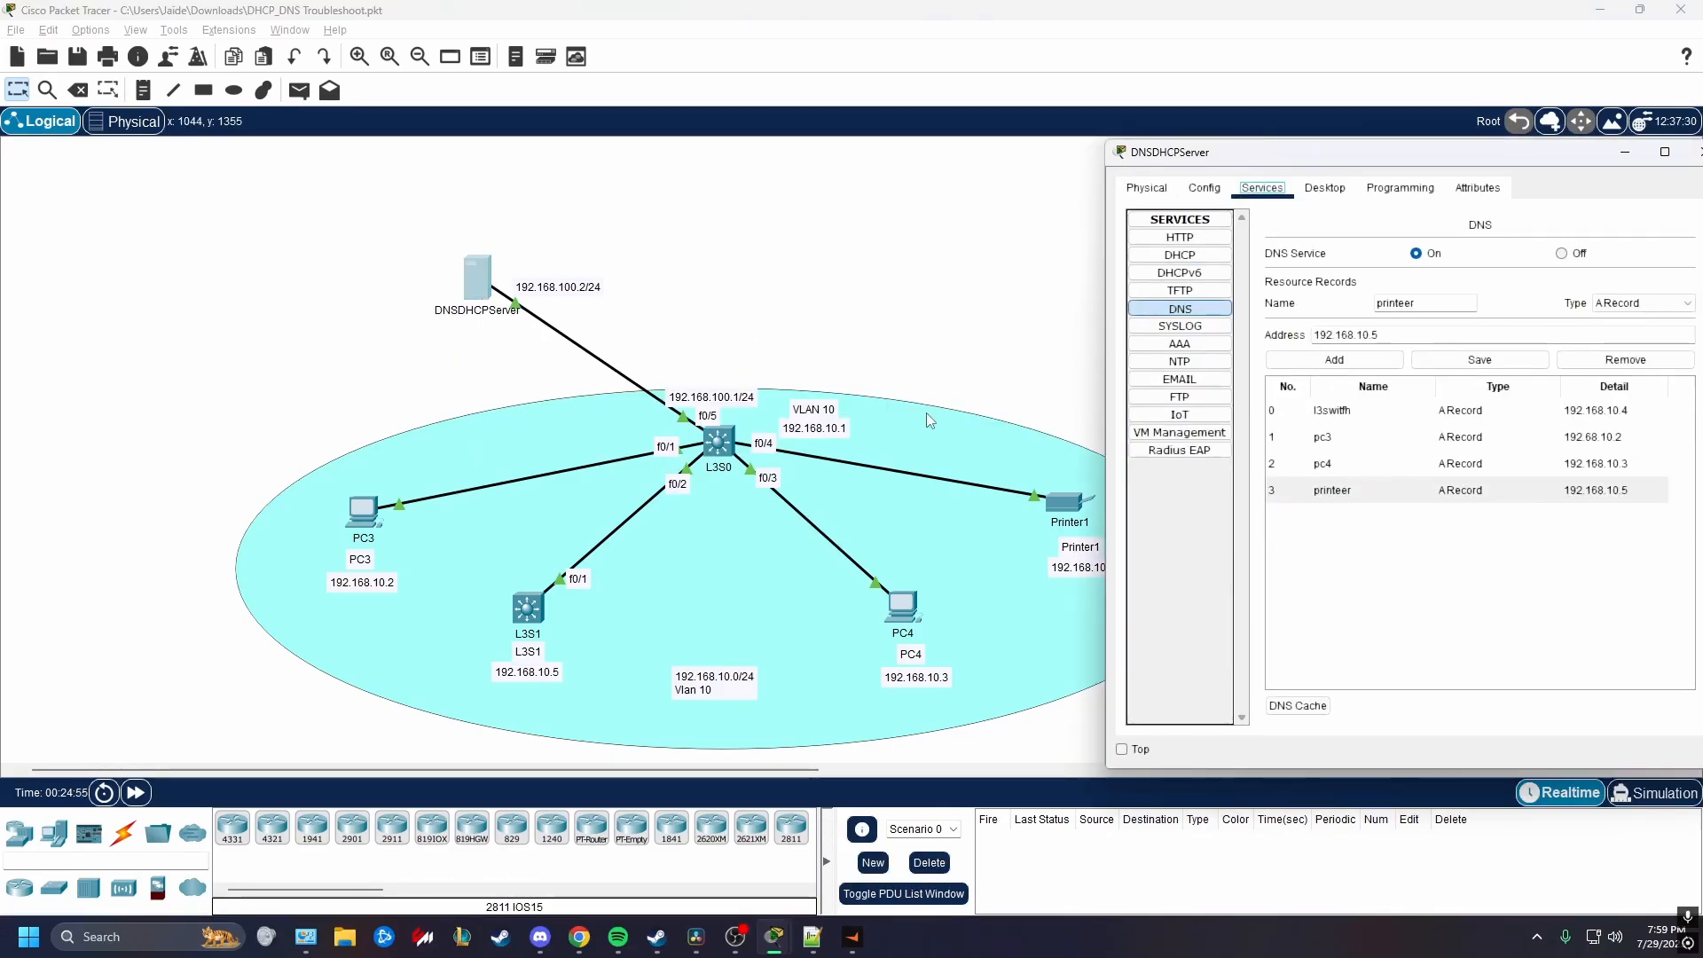
Change the layer 3 switch's DNS A record to the name L3S1 with address 192.168.10.5 and save it.
click(1399, 498)
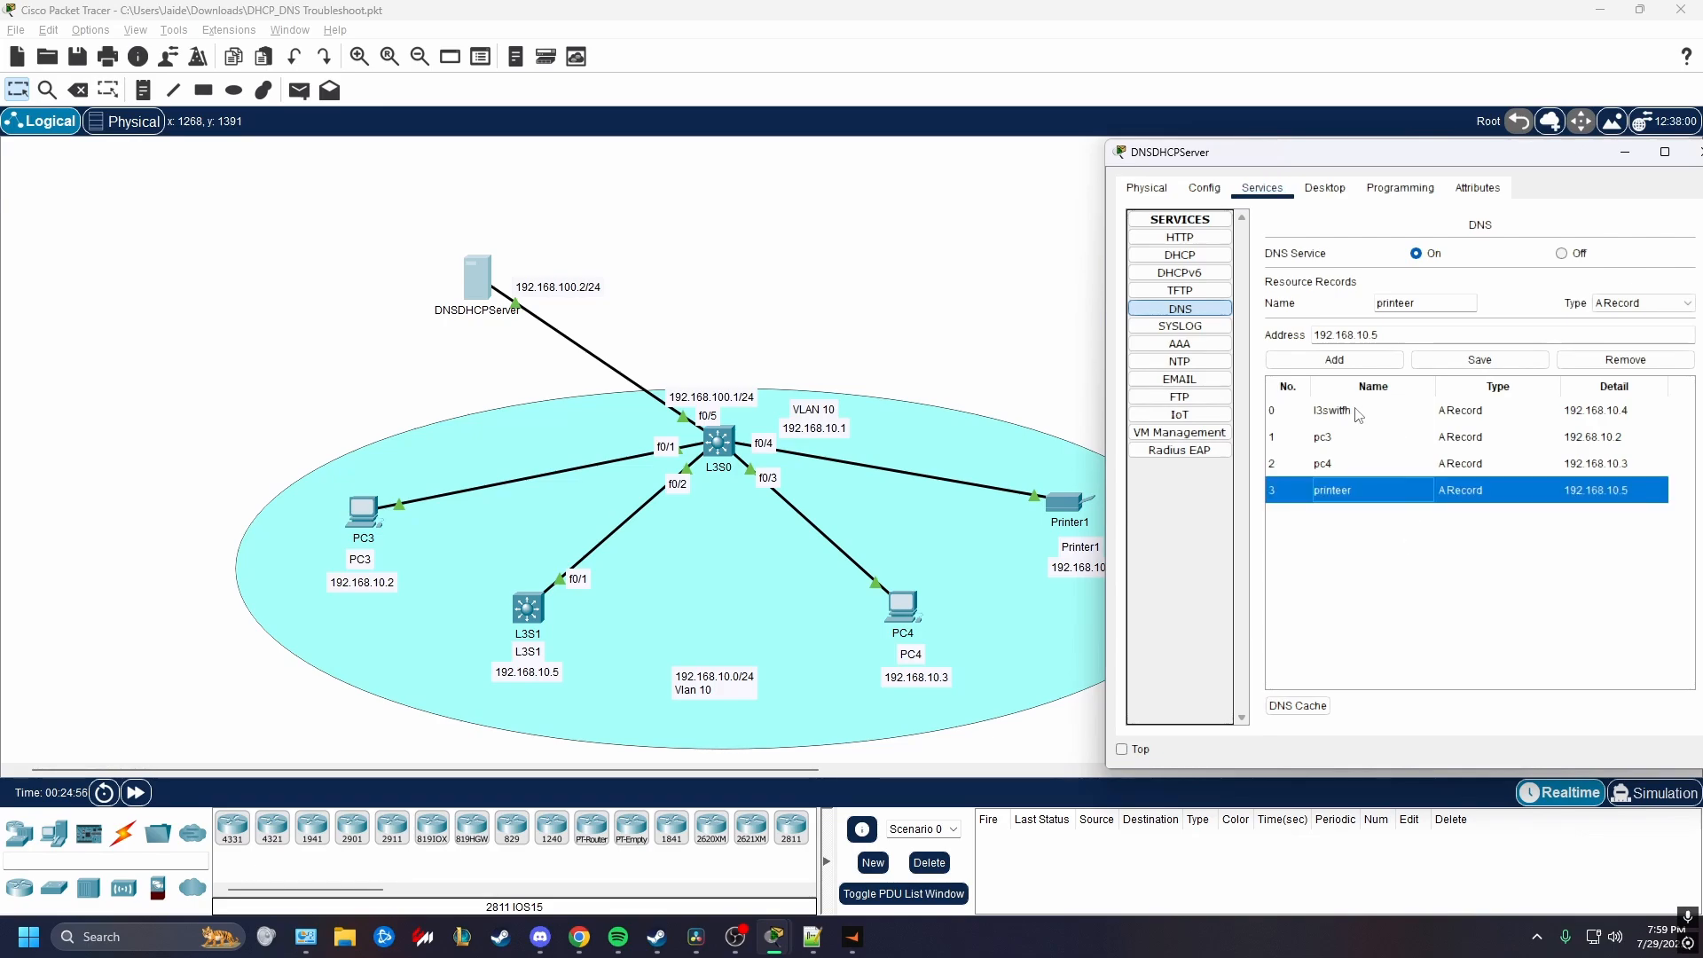
click(1333, 415)
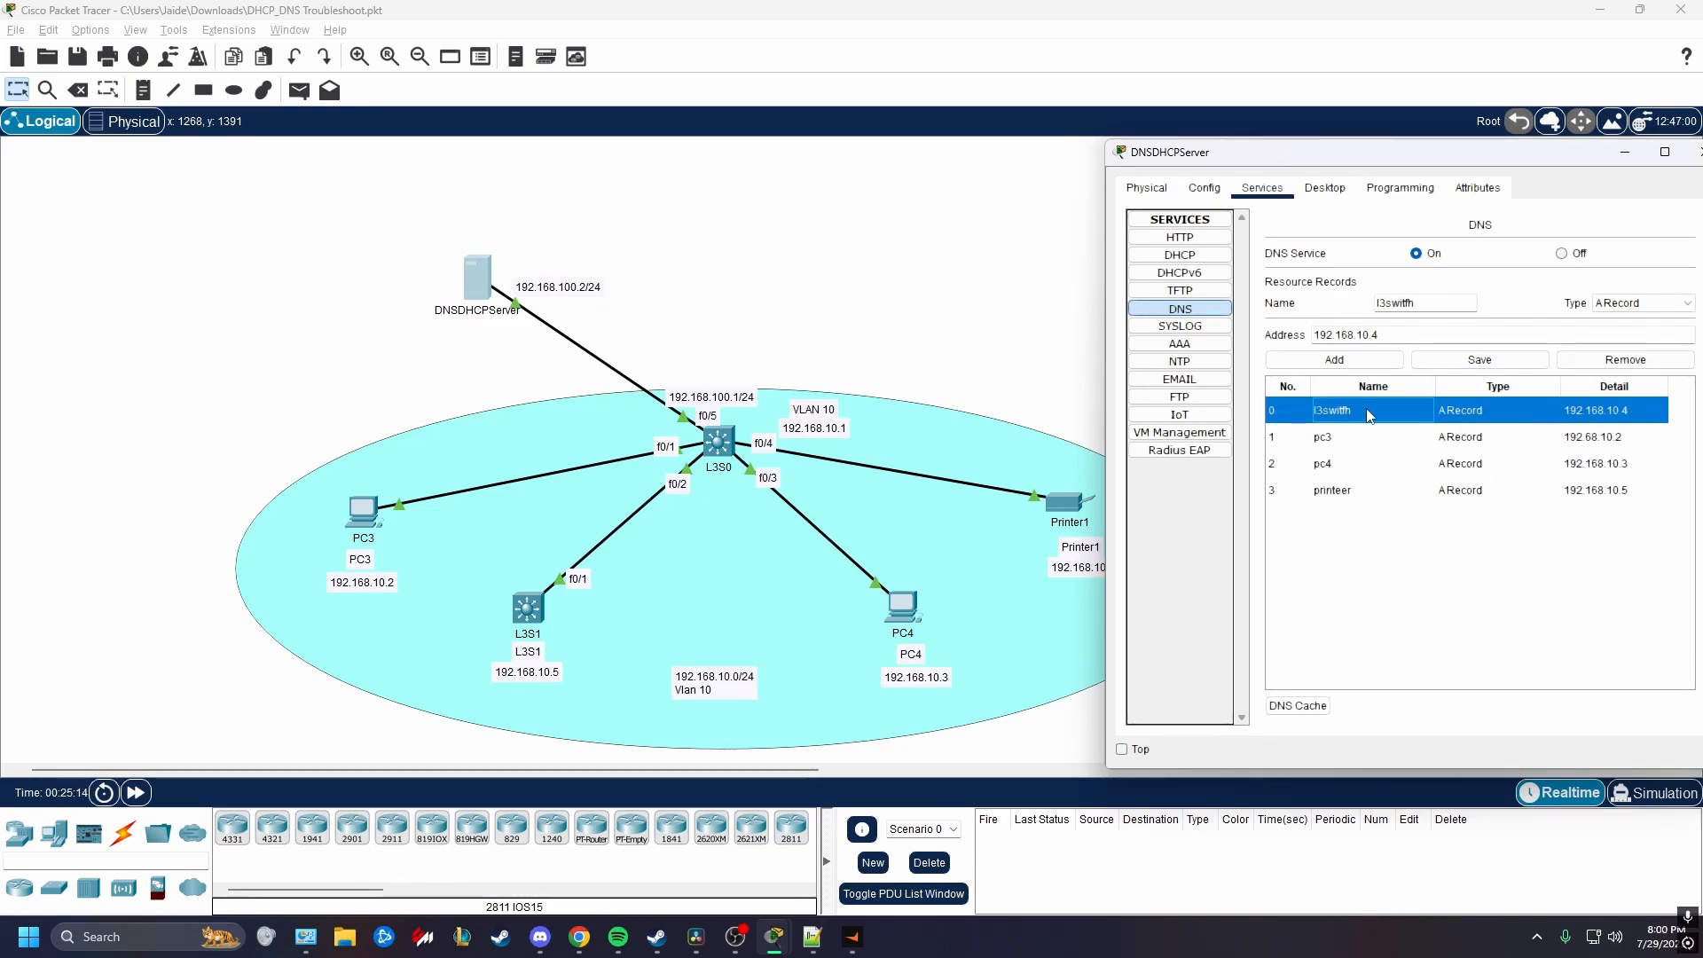
click(1618, 363)
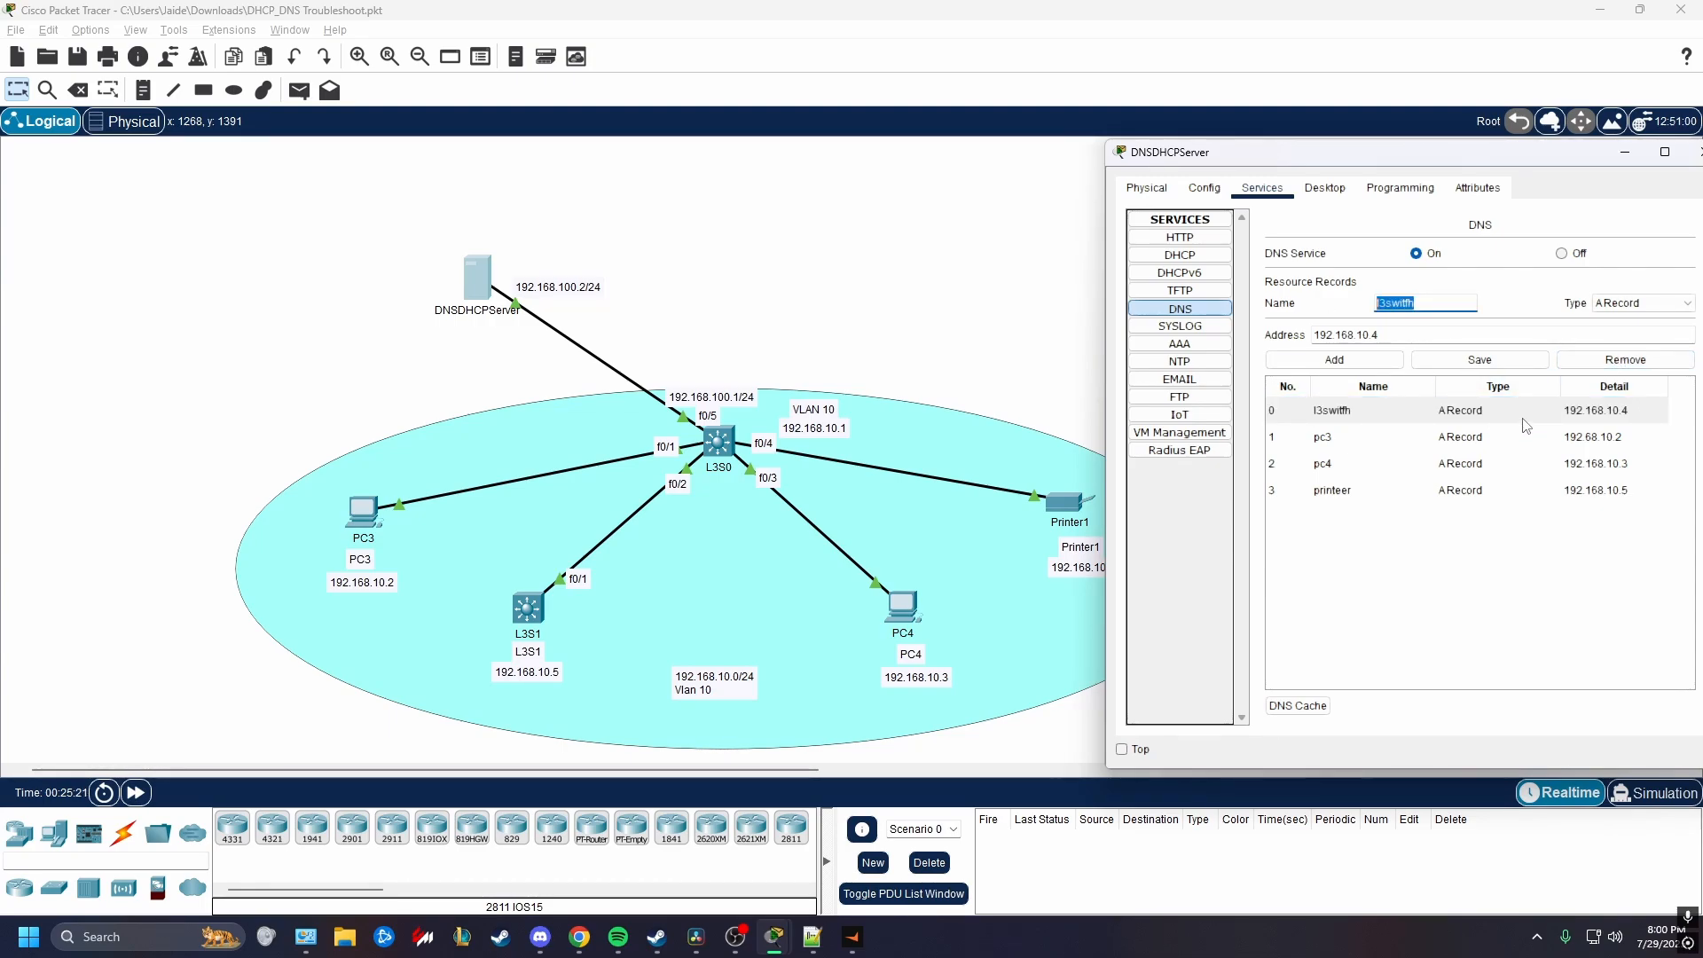
text(L3S1)
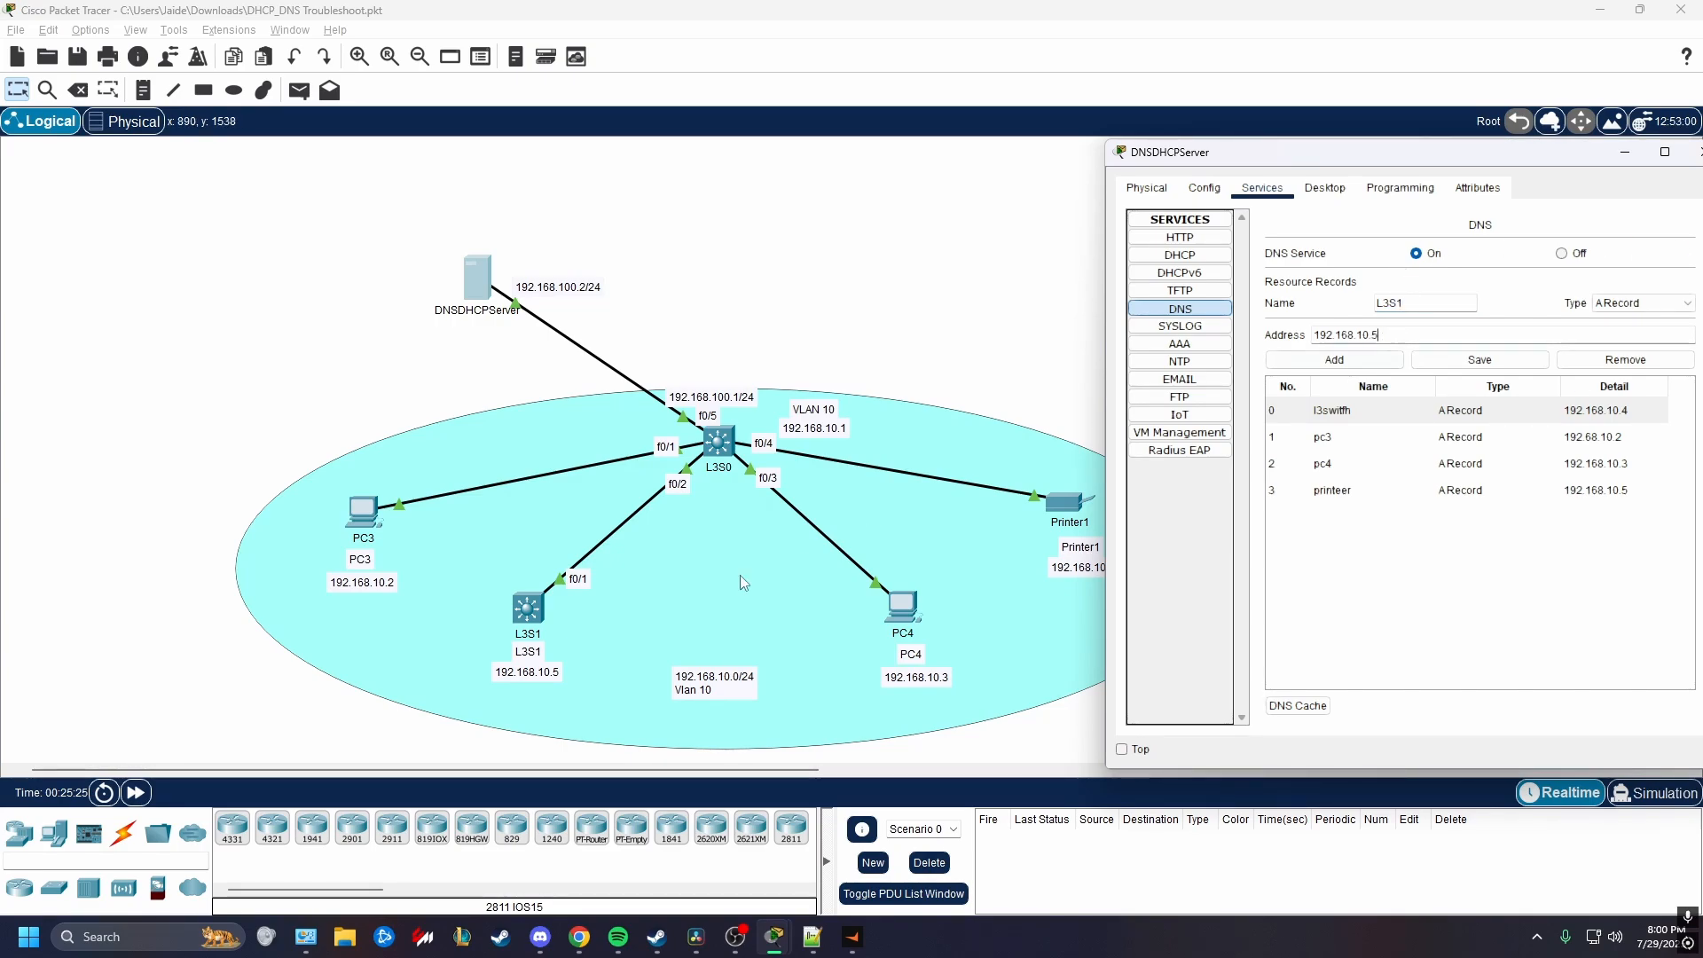
key(Tab)
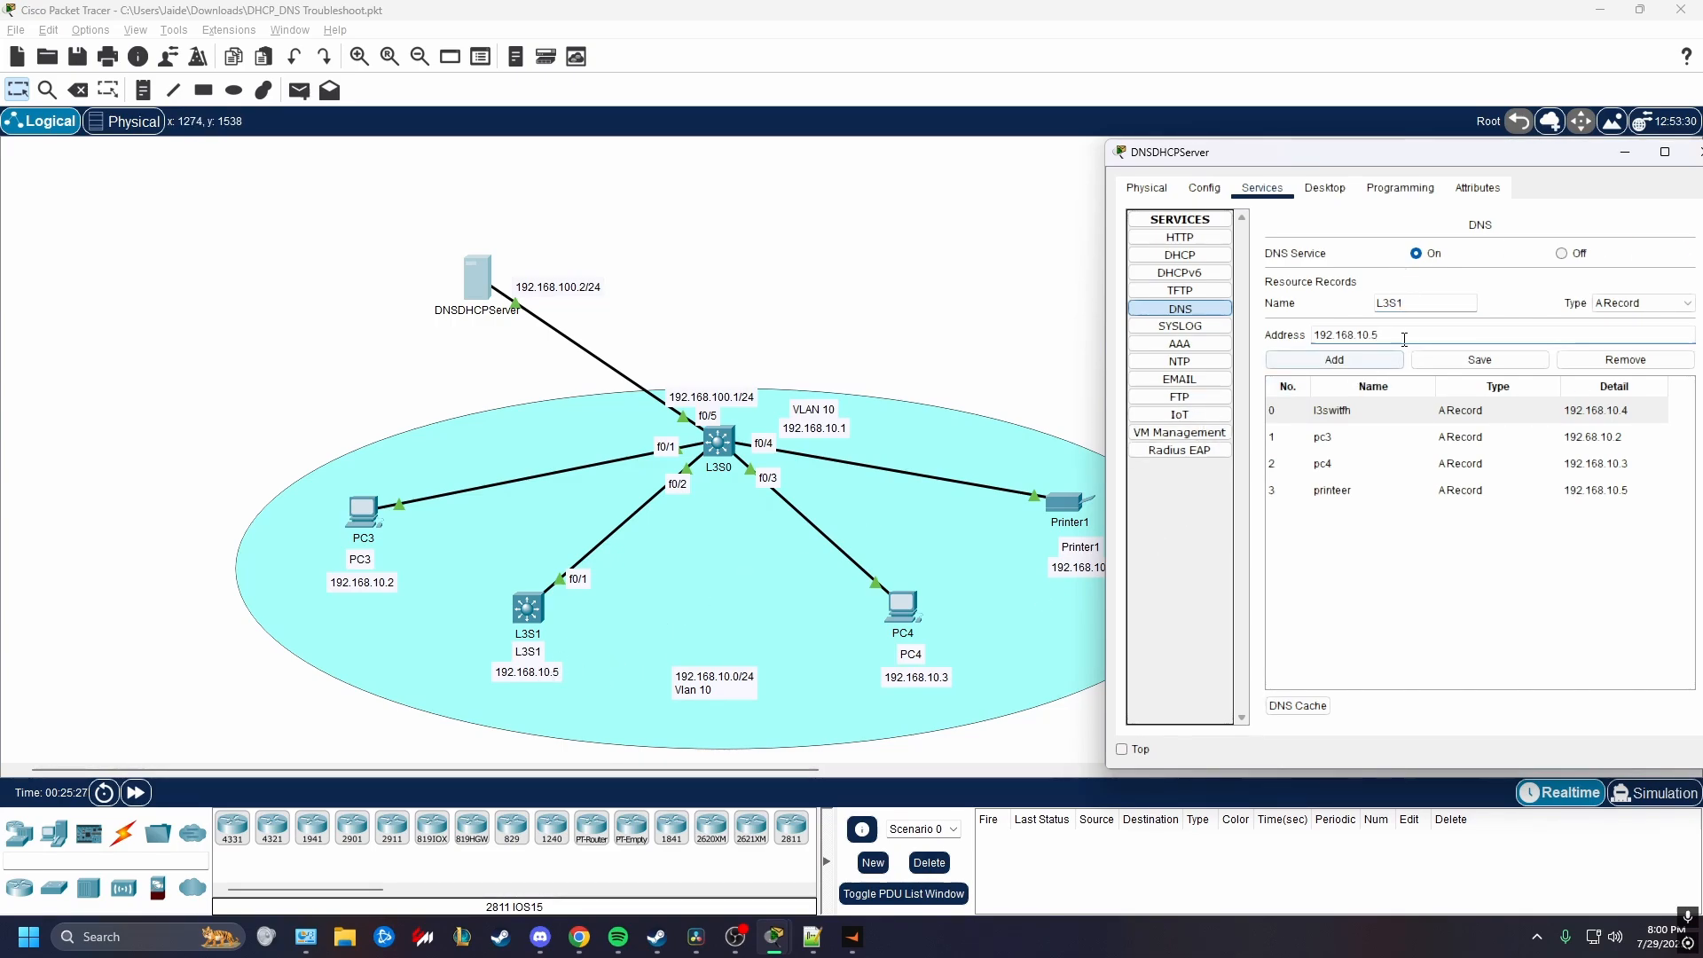
click(1474, 361)
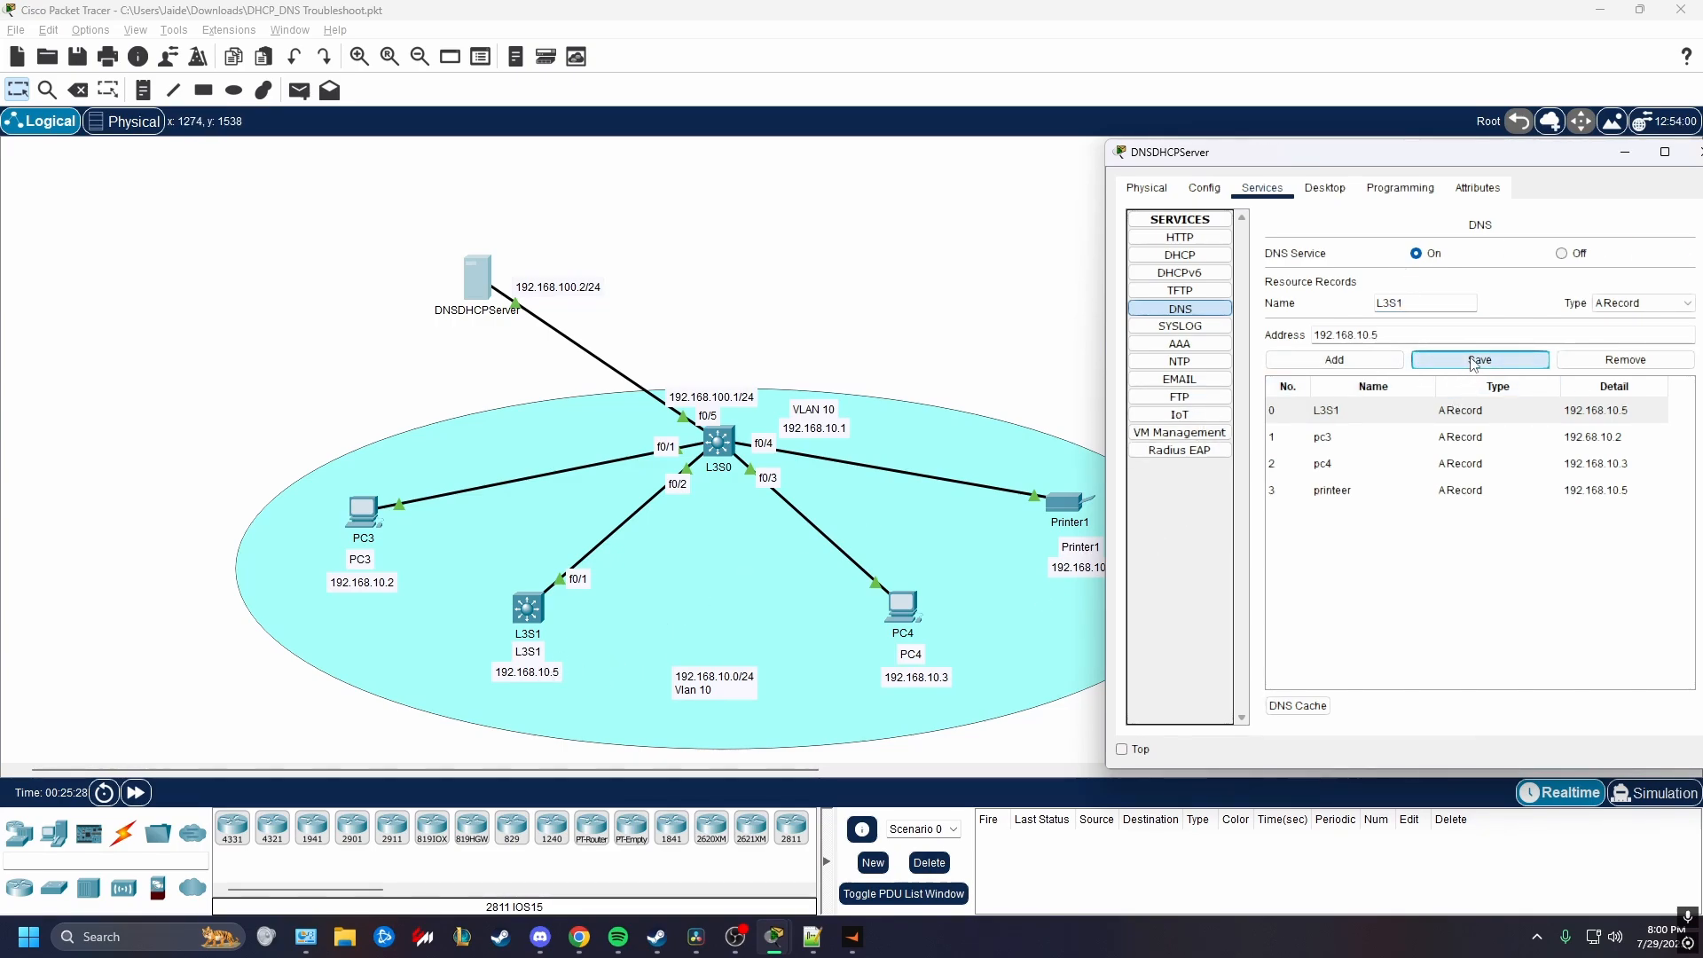
Change the printeer DNS A record to the name Printer1 with address 192.168.10.4 and save it.
click(1376, 492)
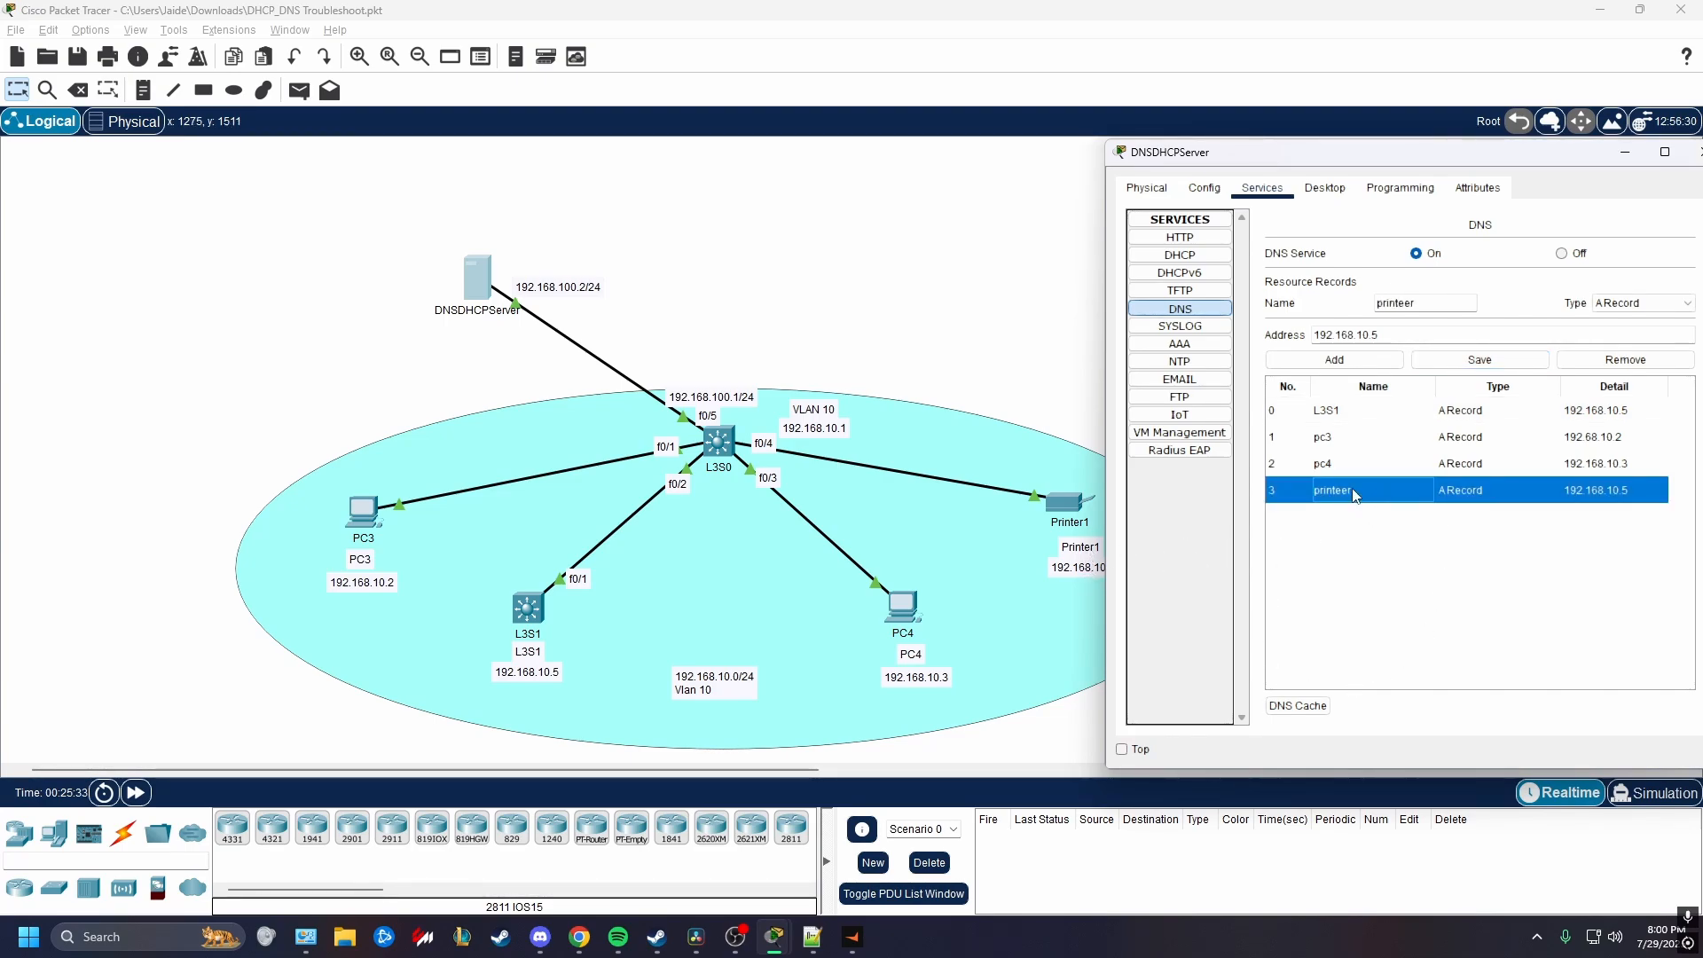
drag(1420, 304, 1291, 312)
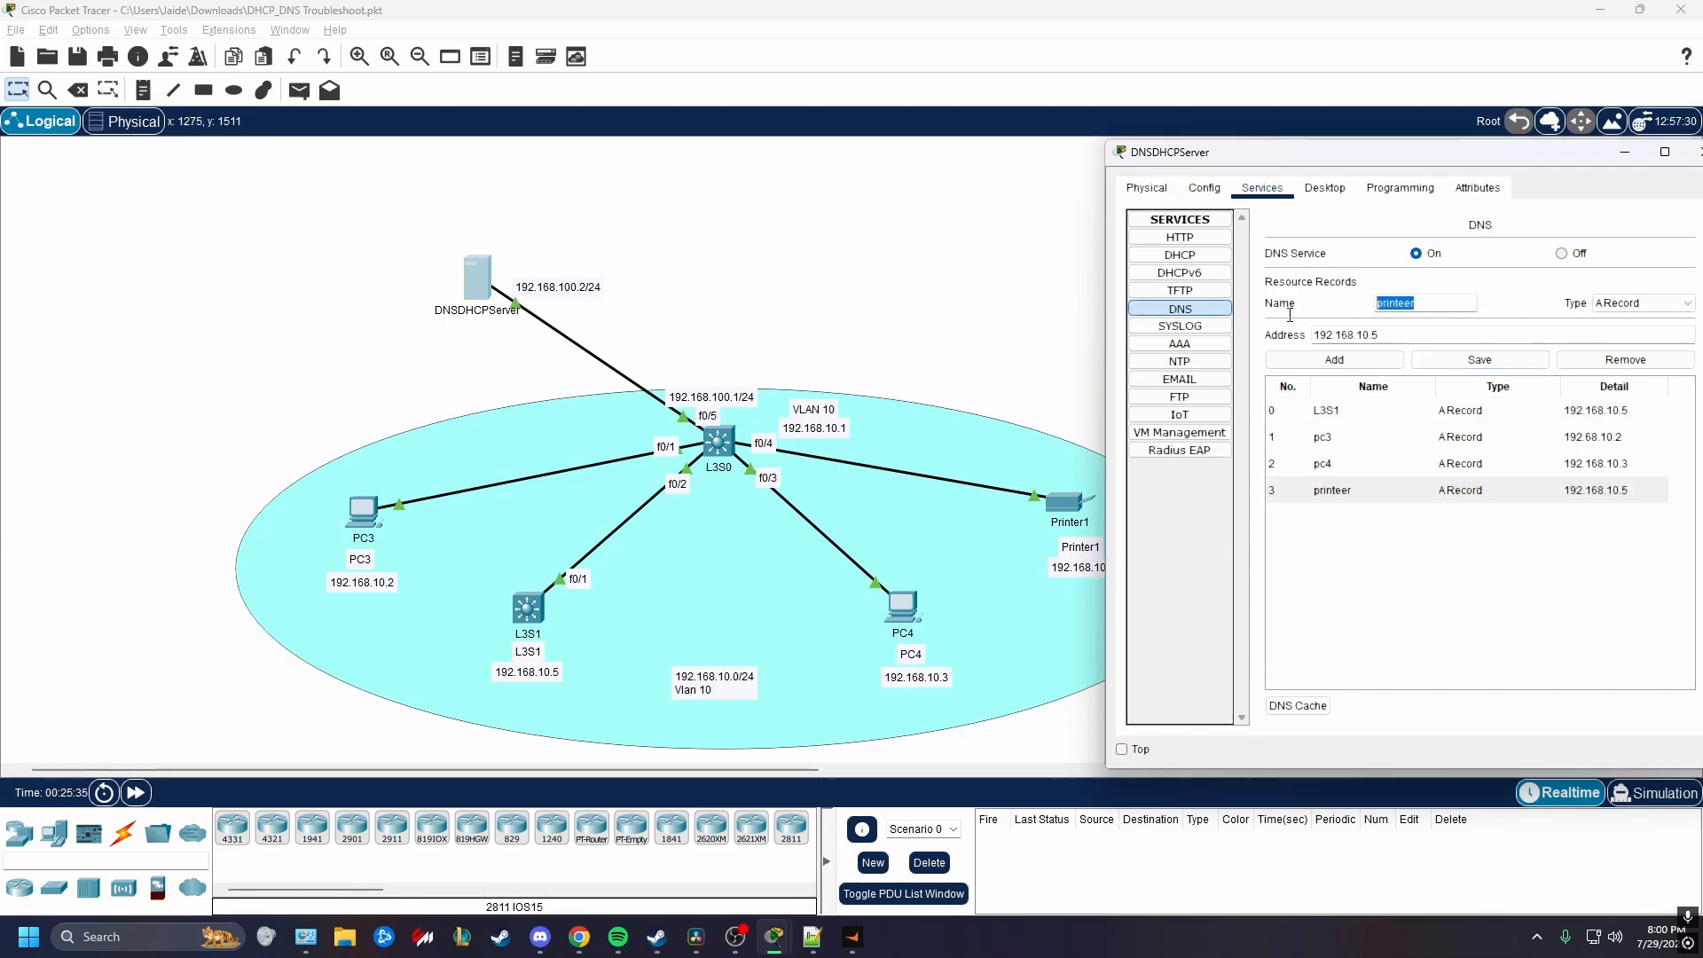
click(1418, 304)
drag(1419, 304, 1330, 308)
text(Pr)
drag(1316, 168, 1333, 167)
click(1420, 332)
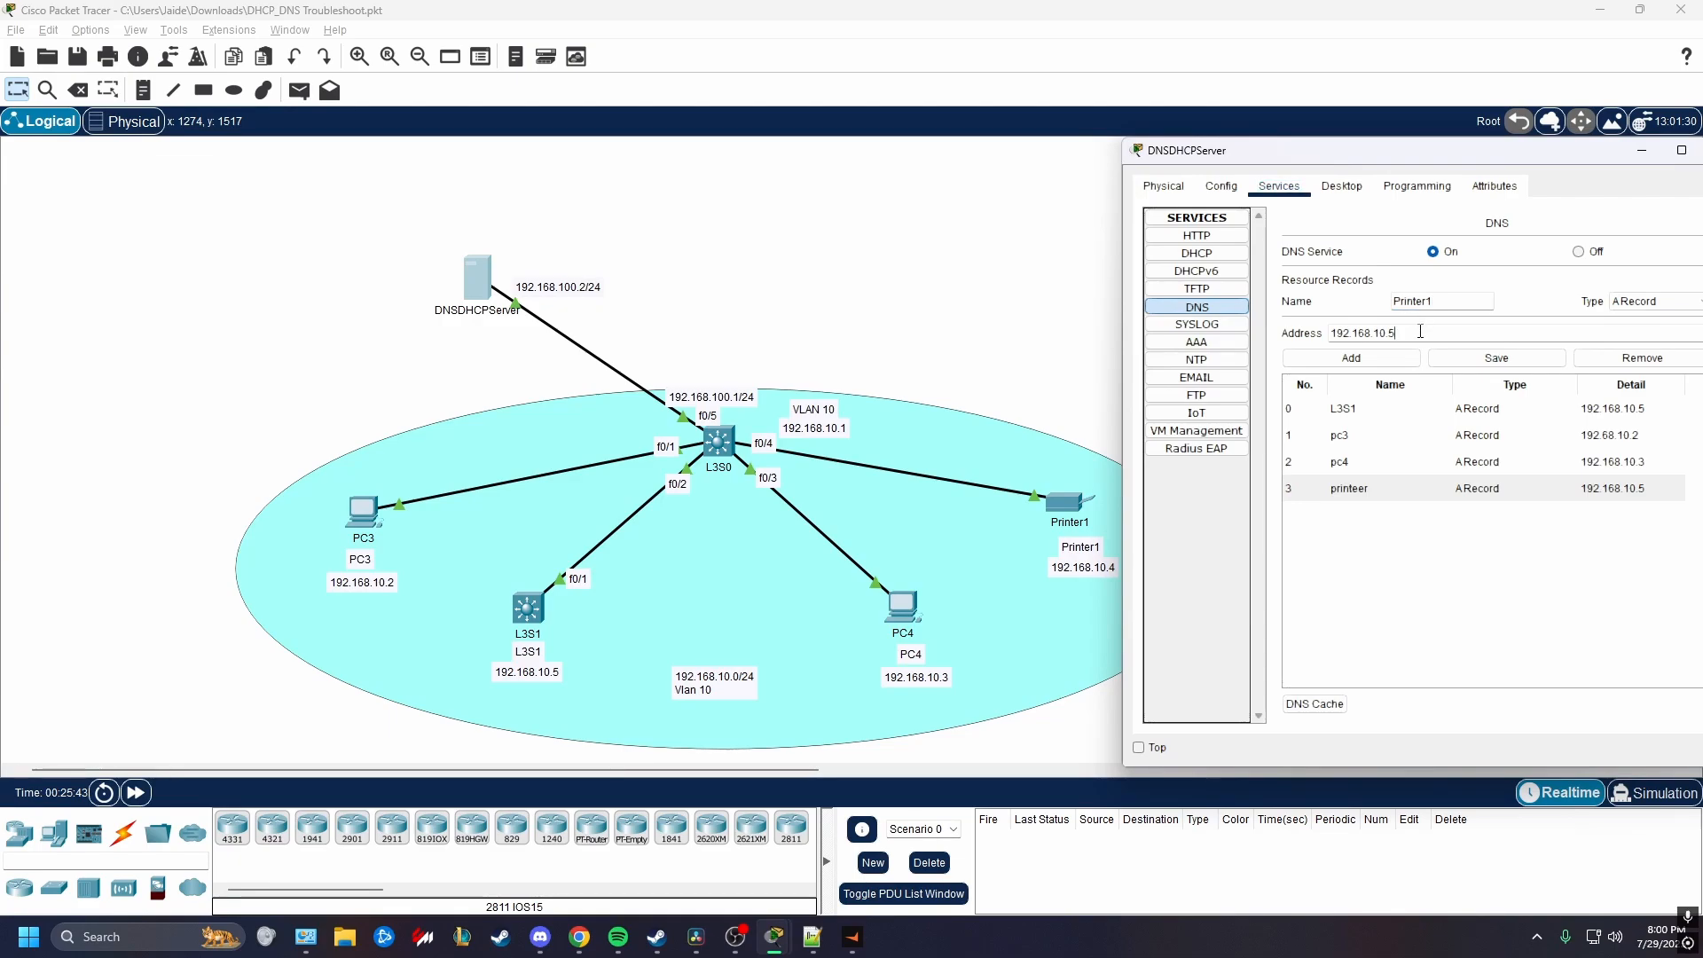
key(BackSpace)
text(4)
click(1496, 357)
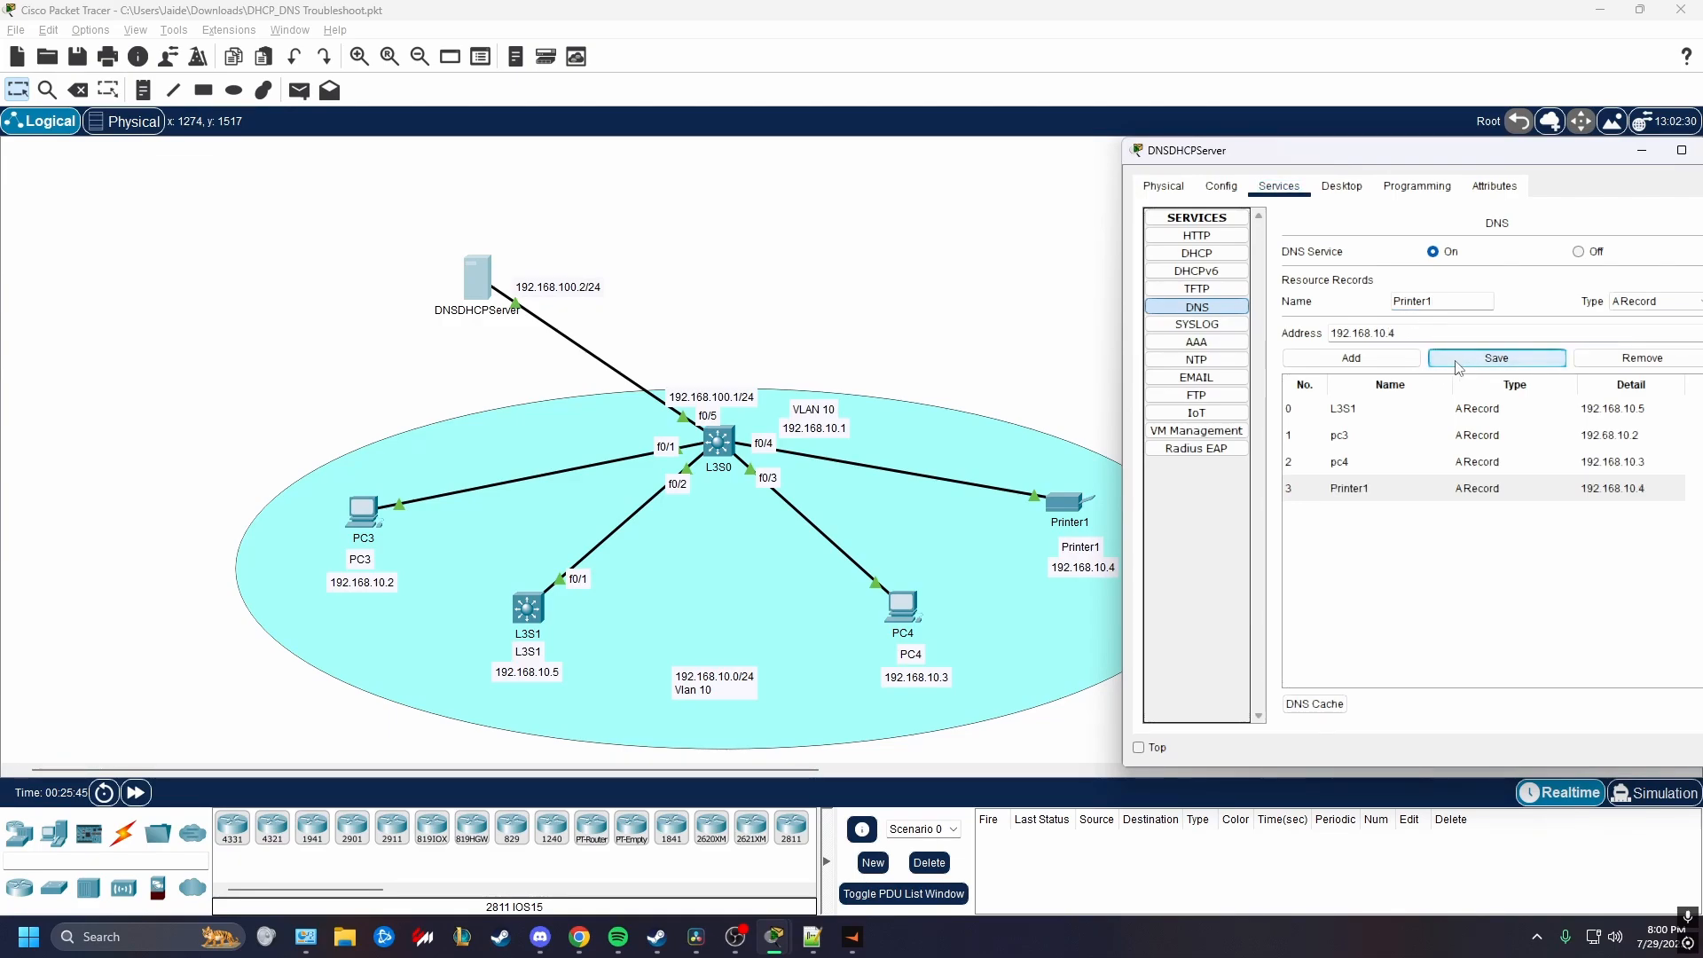
Check the pc3 A record, and run ping L3S1 from PC3's command prompt to test name resolution.
click(1339, 435)
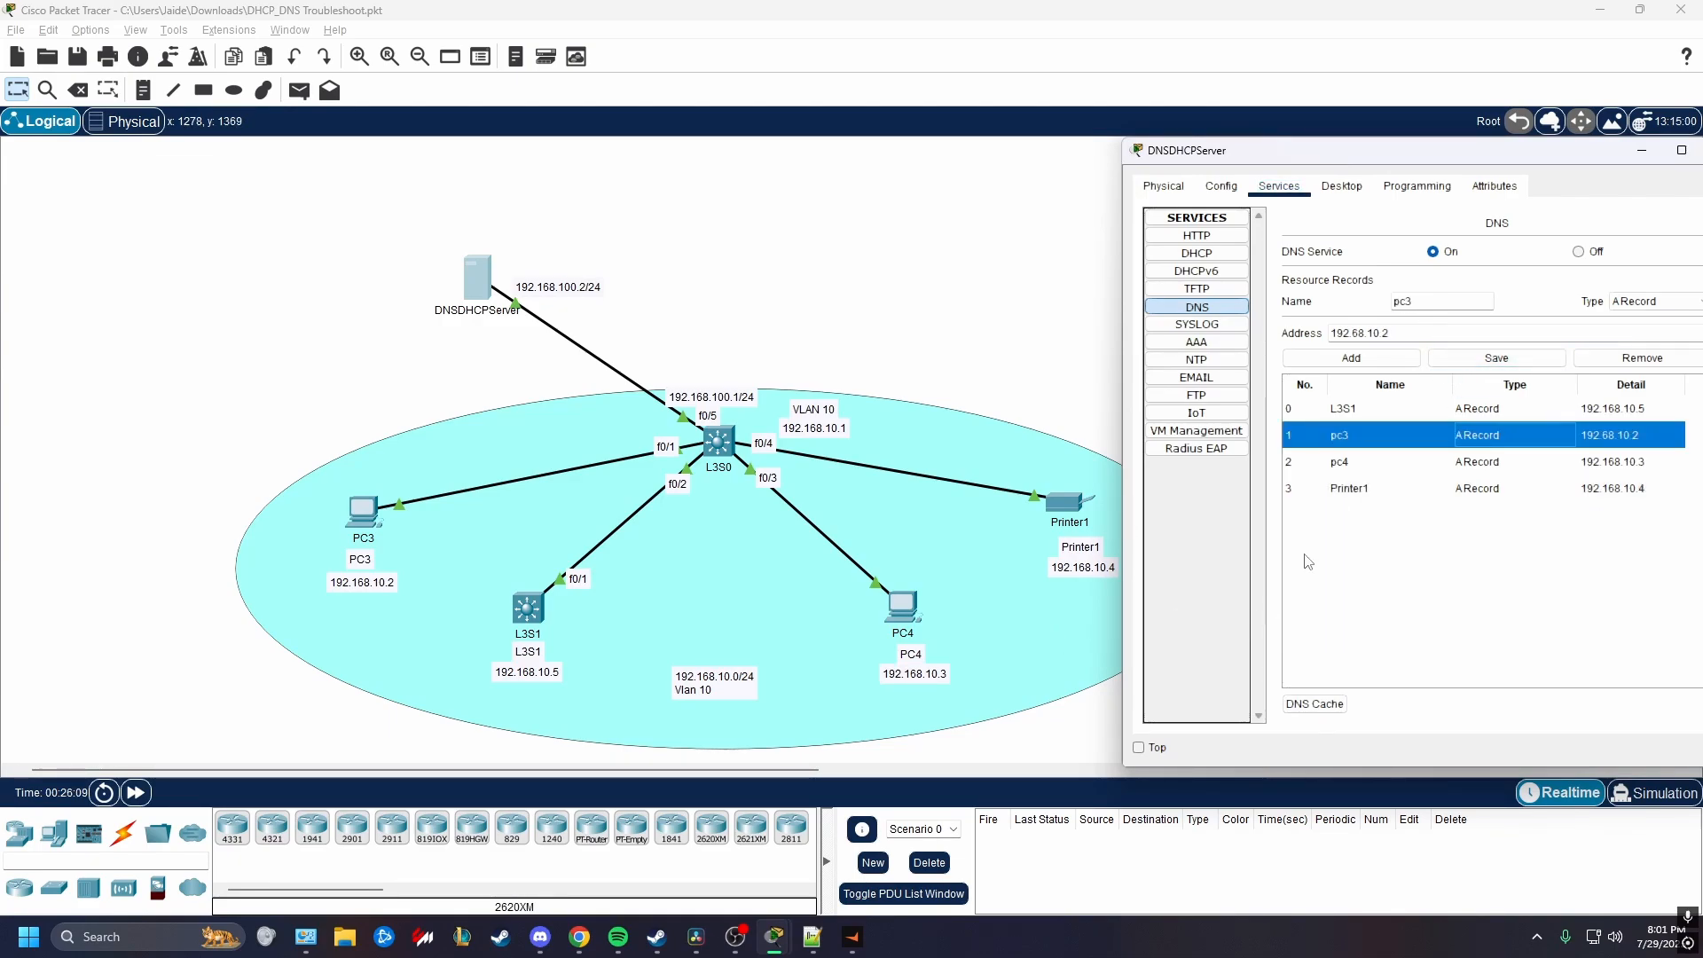
click(356, 514)
key(Return)
key(Return)
key(Return)
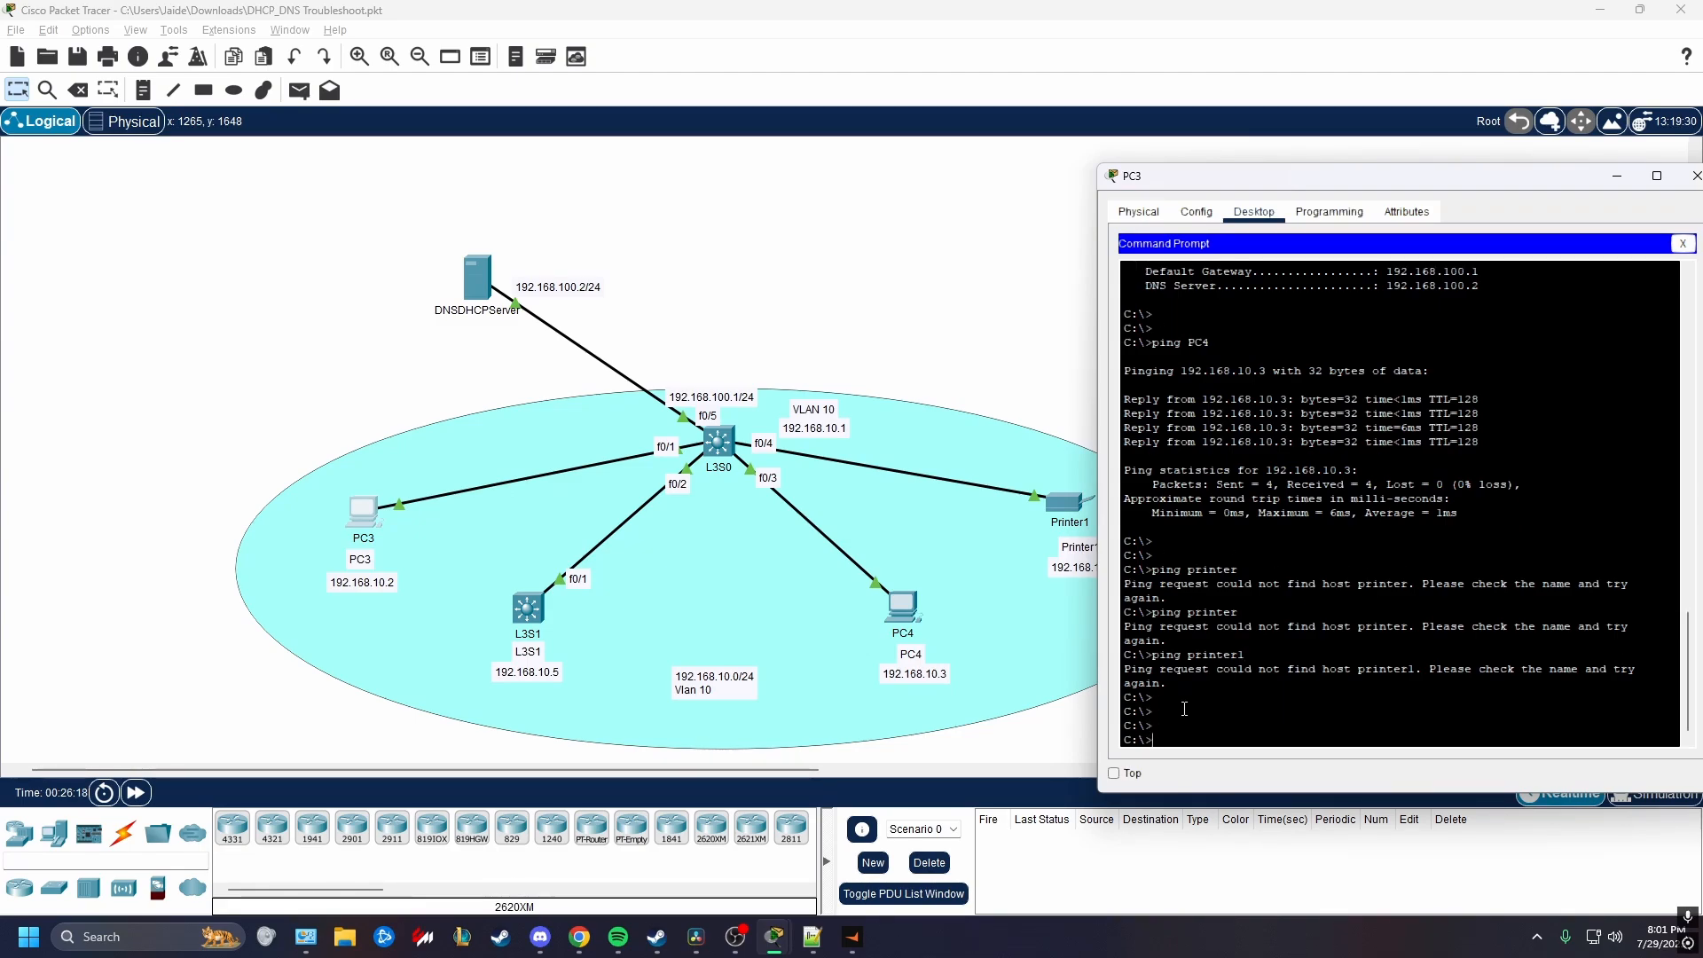
text(ping L3S1)
key(Return)
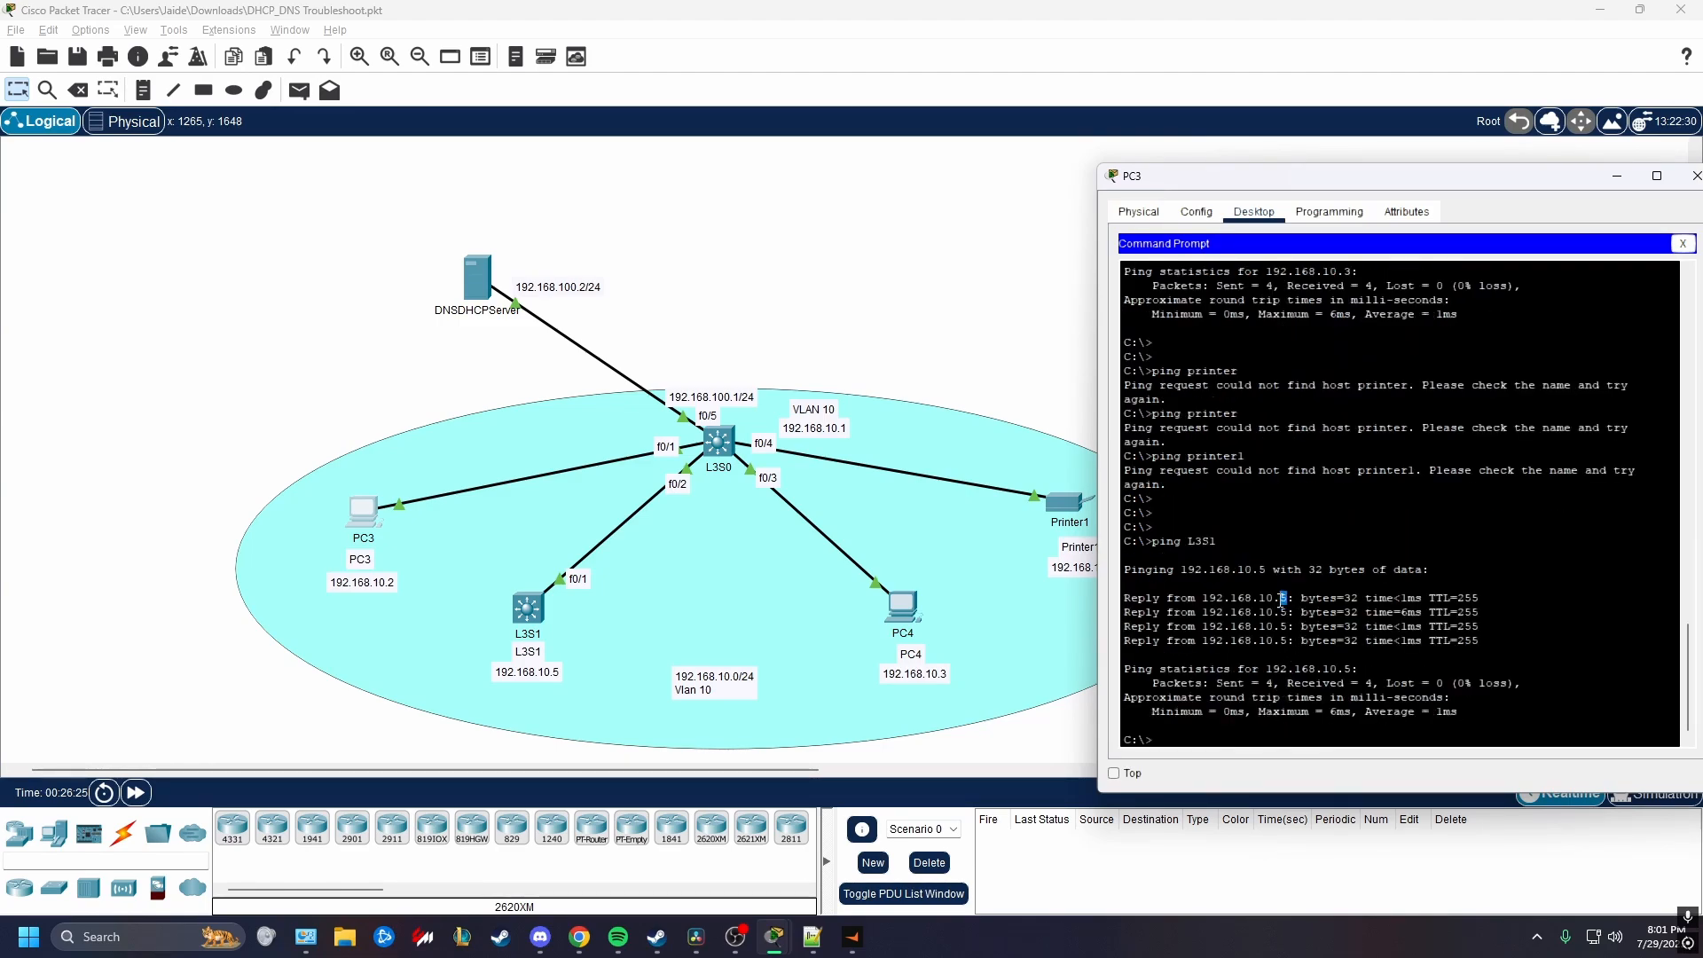
drag(1281, 600, 1201, 600)
click(1338, 714)
Run ping PC4 from PC3's command prompt to test that name.
key(Return)
key(Return)
text(ping PC)
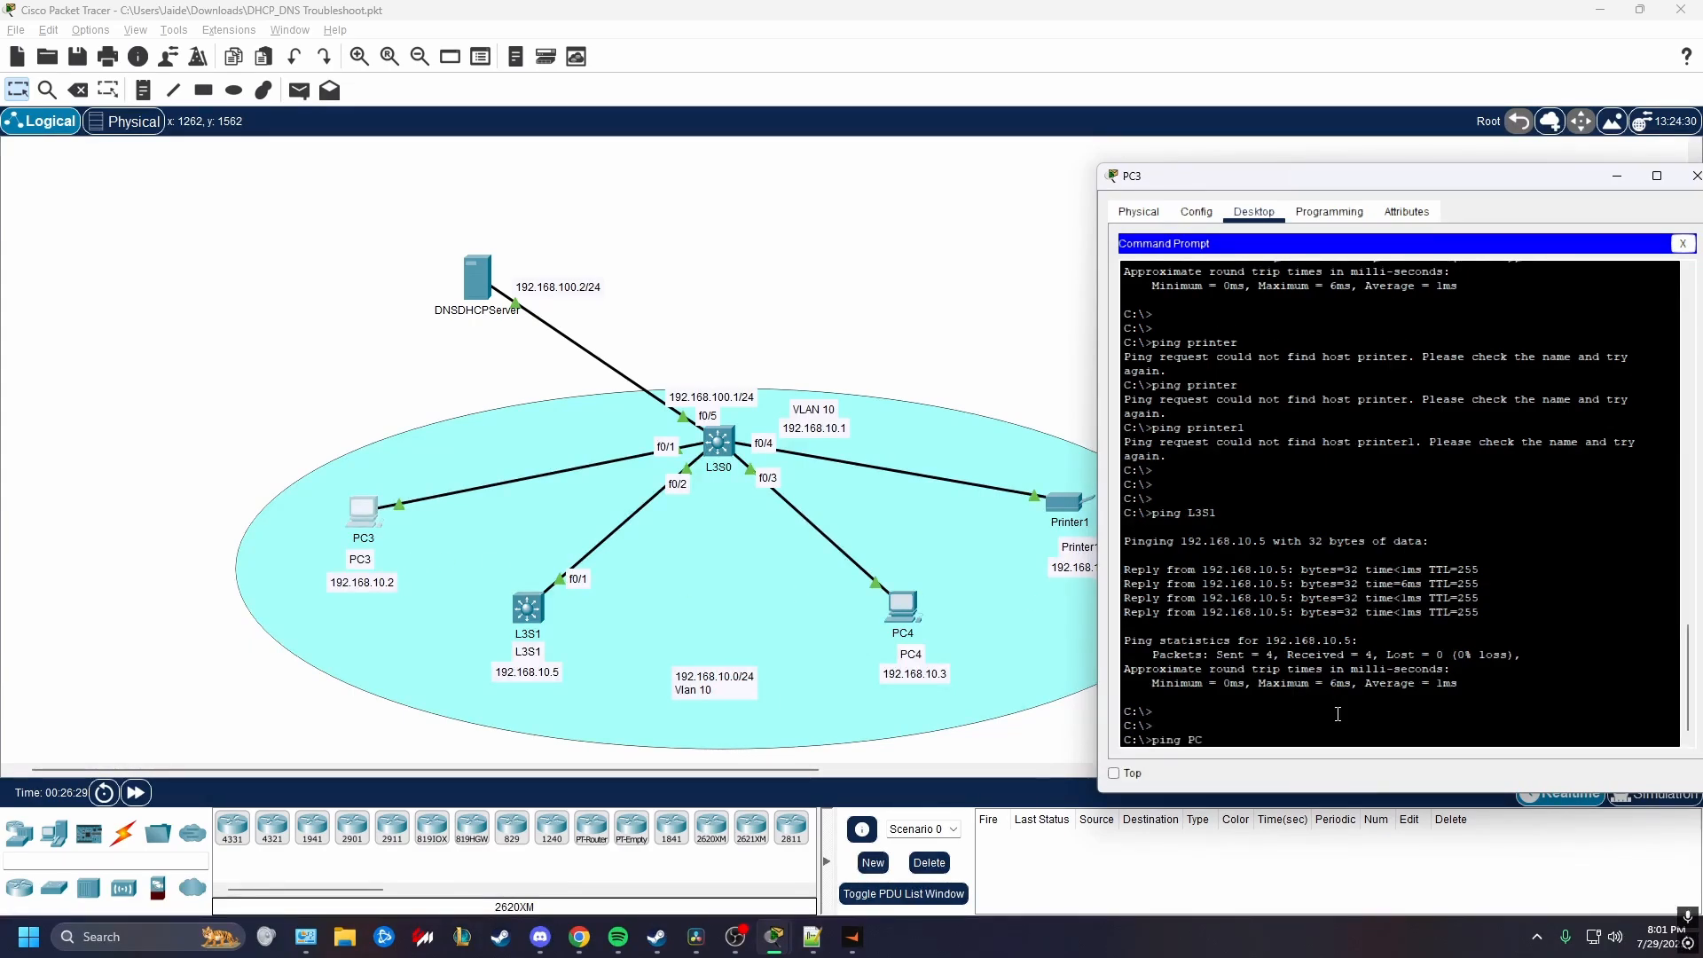
text(4)
key(Return)
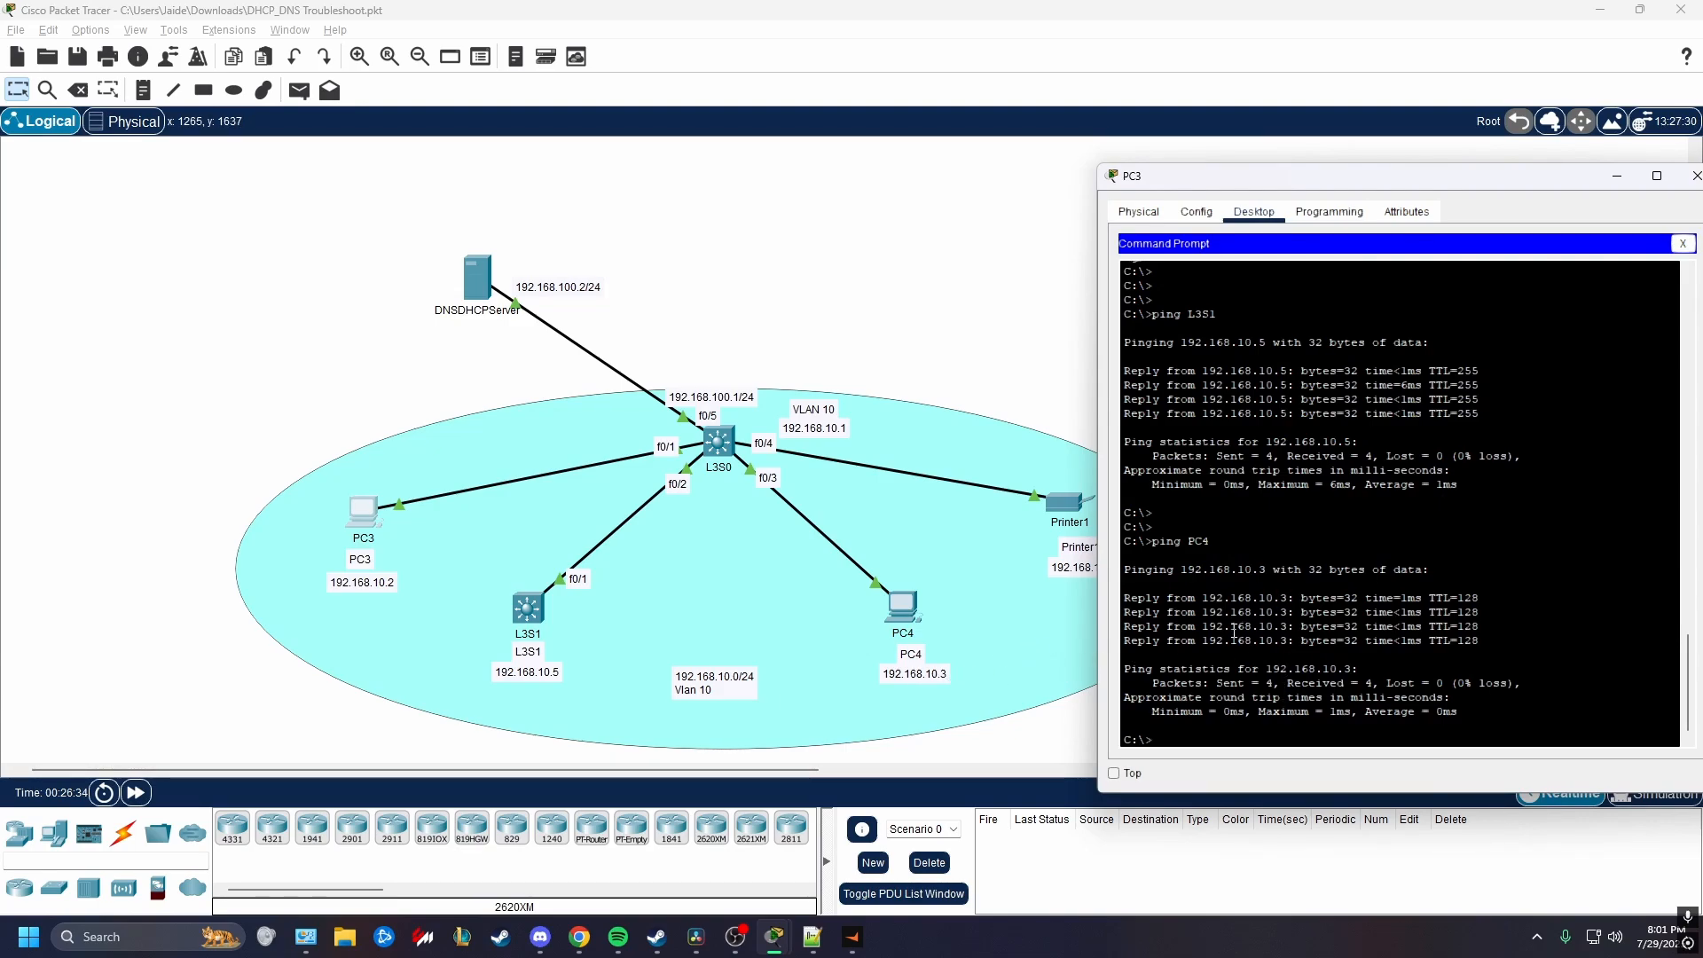
Run ping printer1 from PC3's command prompt to test the printer's corrected DNS record.
drag(1233, 191, 1272, 194)
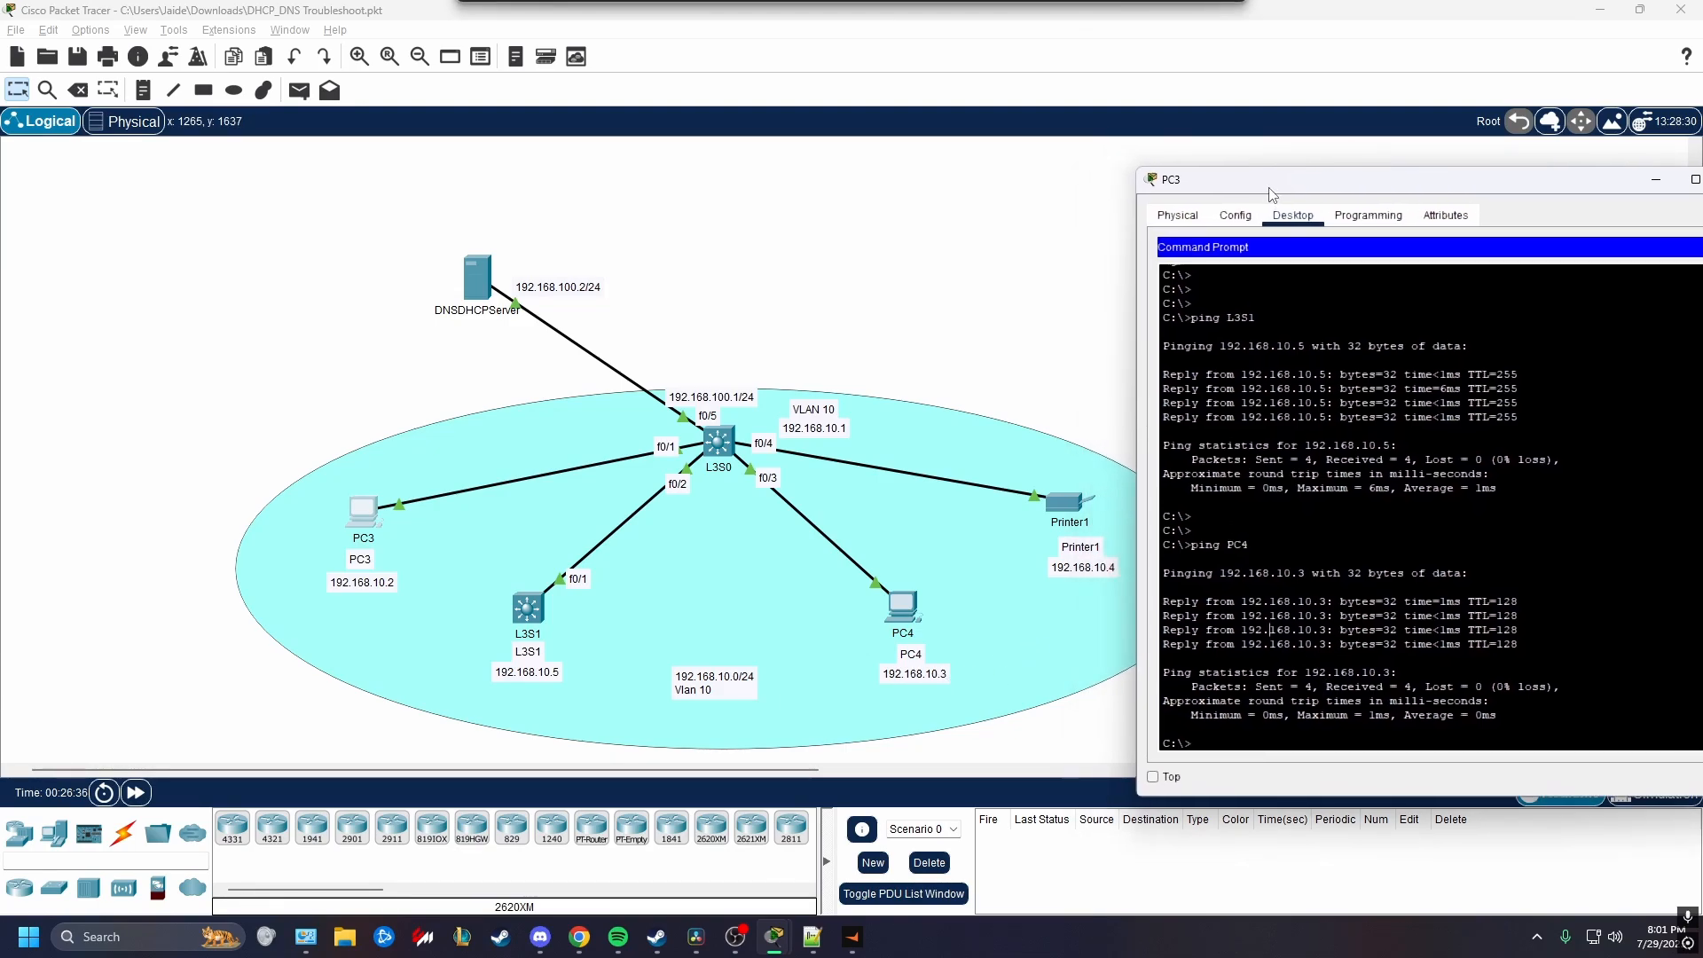
text(ping printer1)
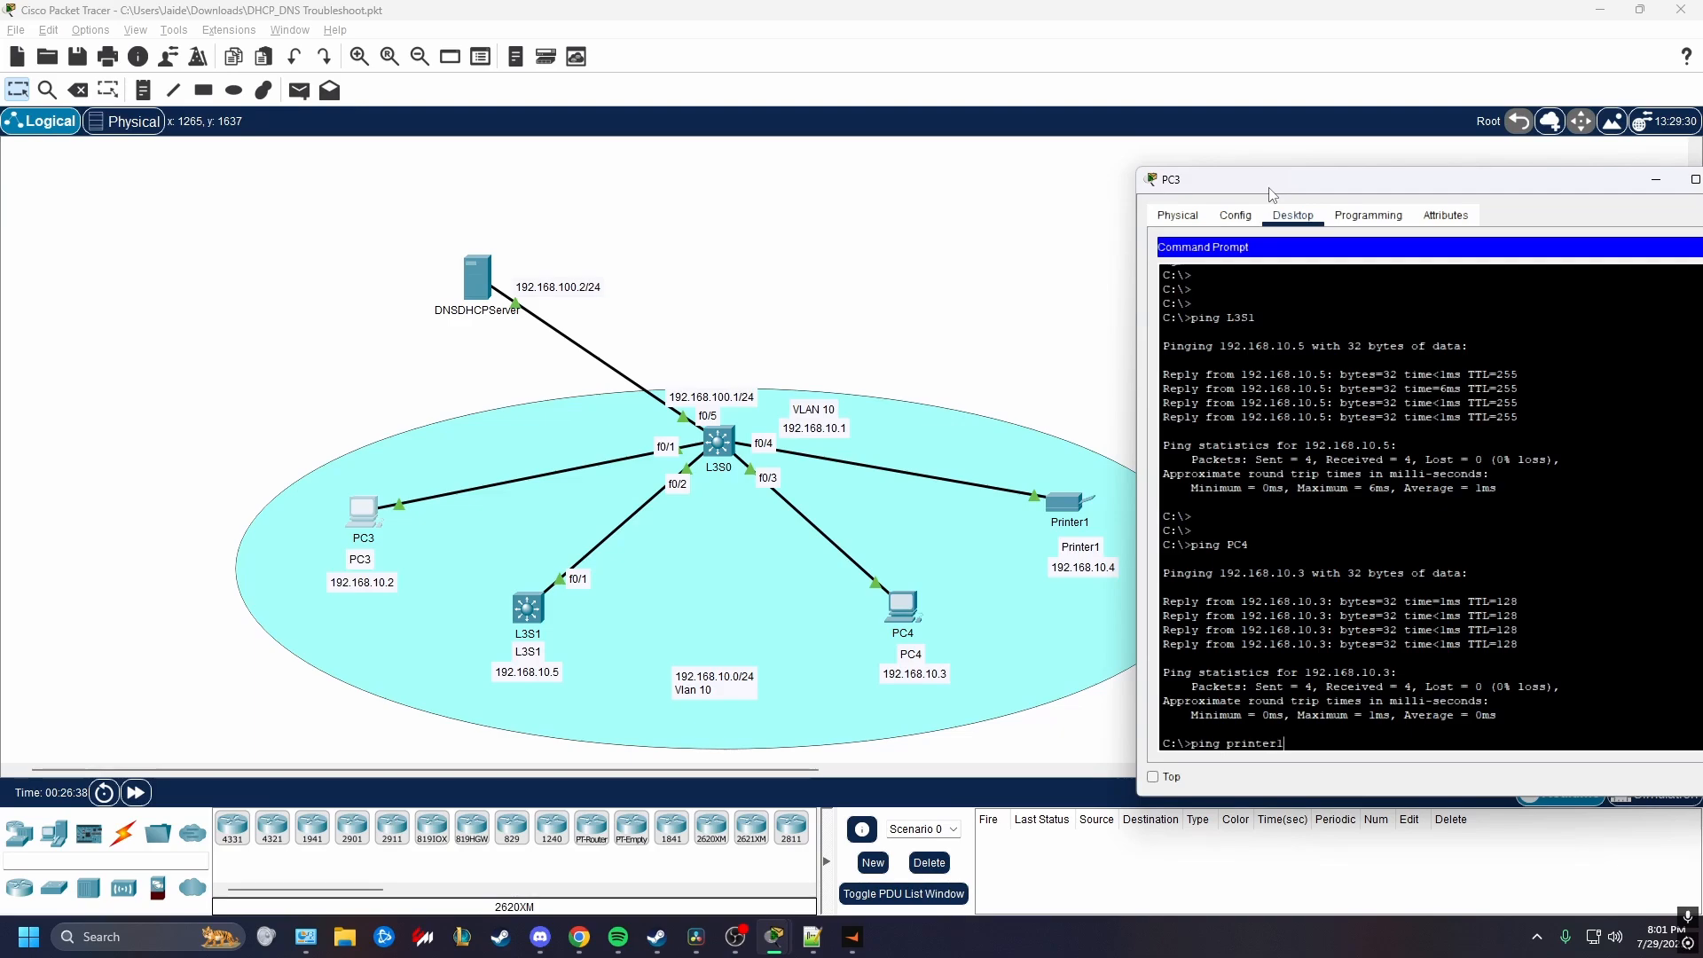
key(Return)
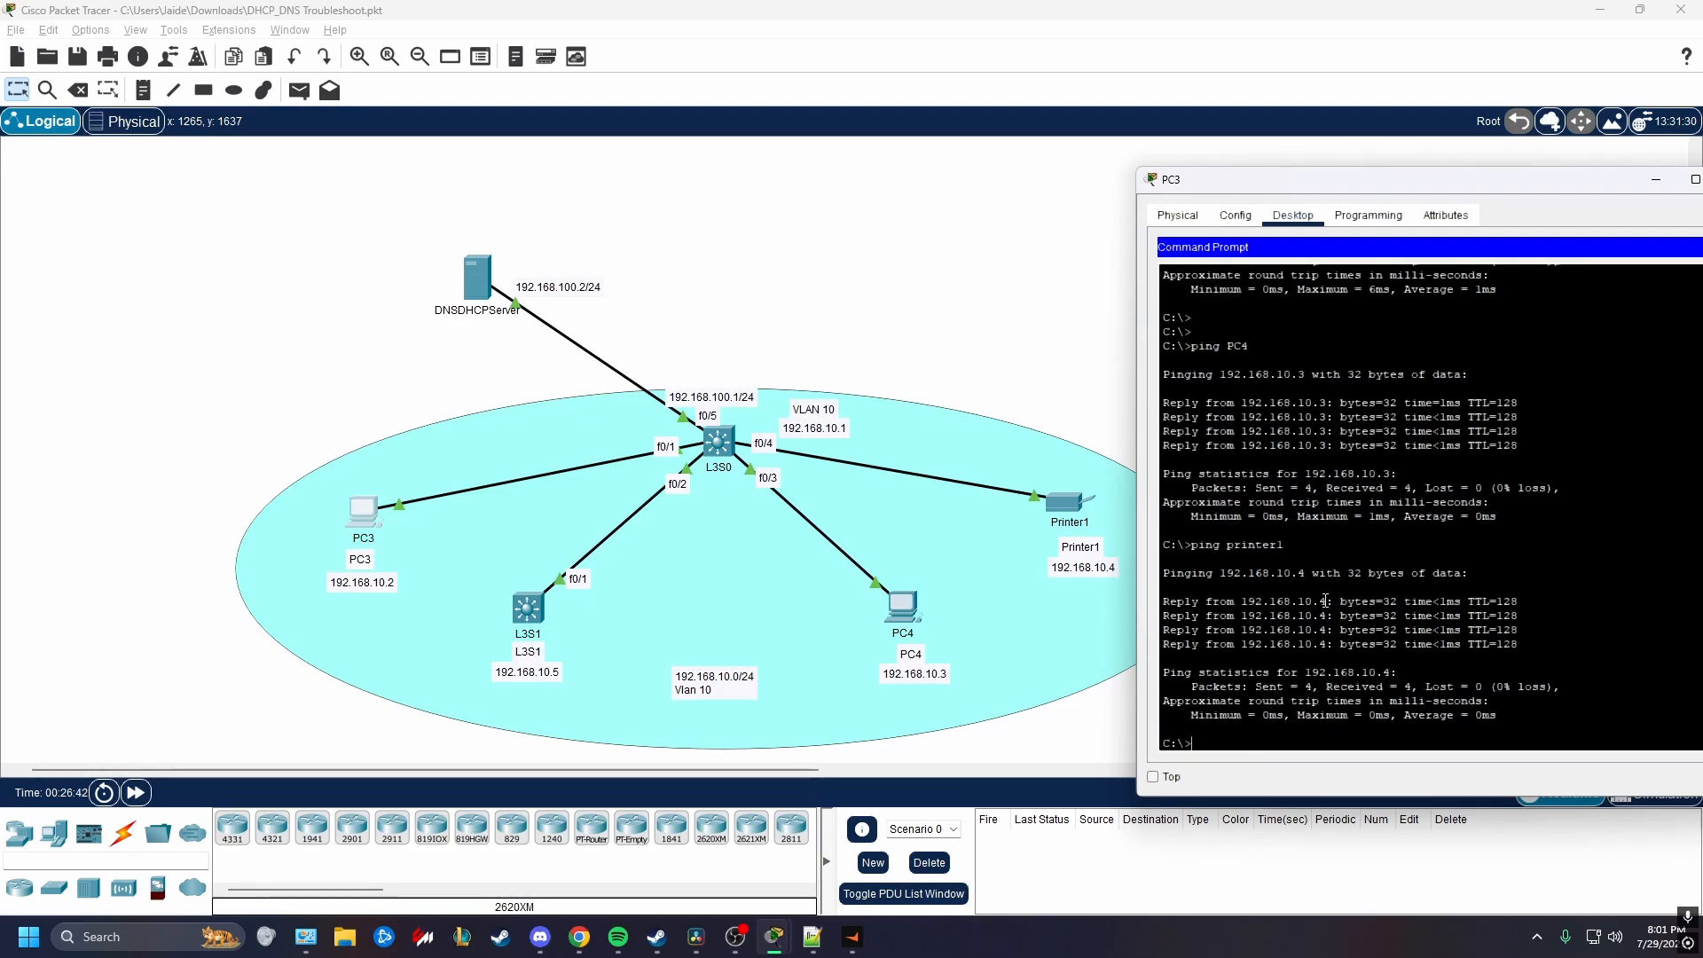
Run ping pc3 from PC4's command prompt to test name resolution for PC3.
drag(1325, 600, 1311, 601)
click(889, 612)
click(1336, 659)
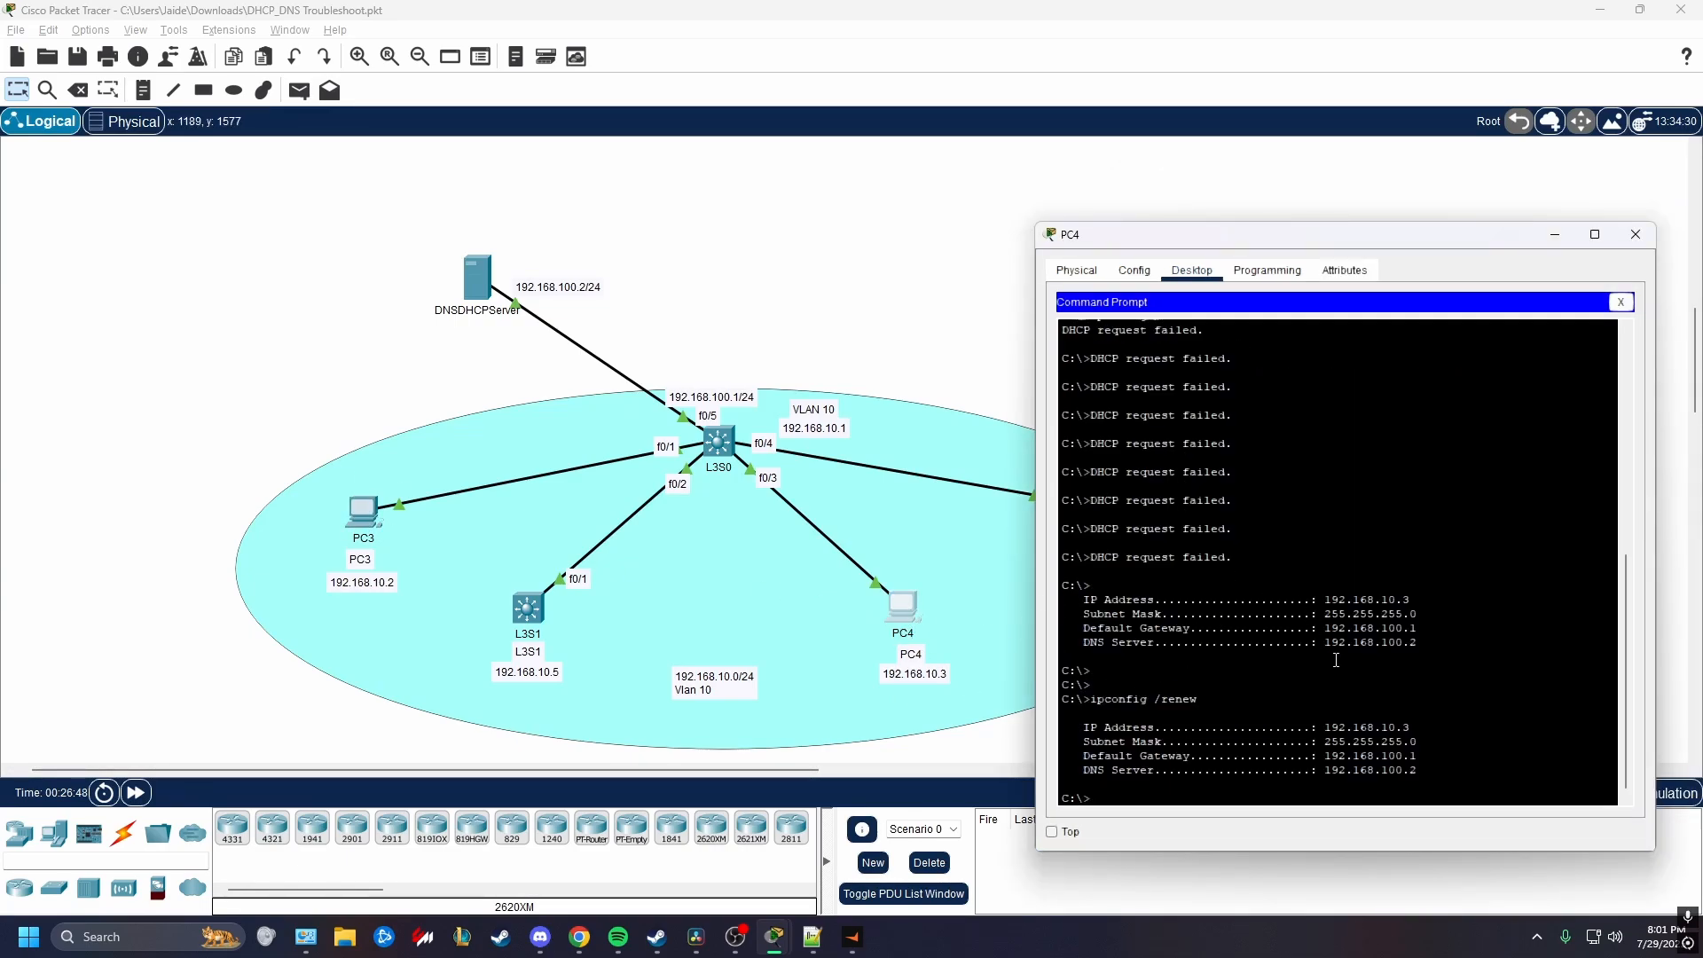
key(Return)
key(Return)
key(Return)
text(ping pc3)
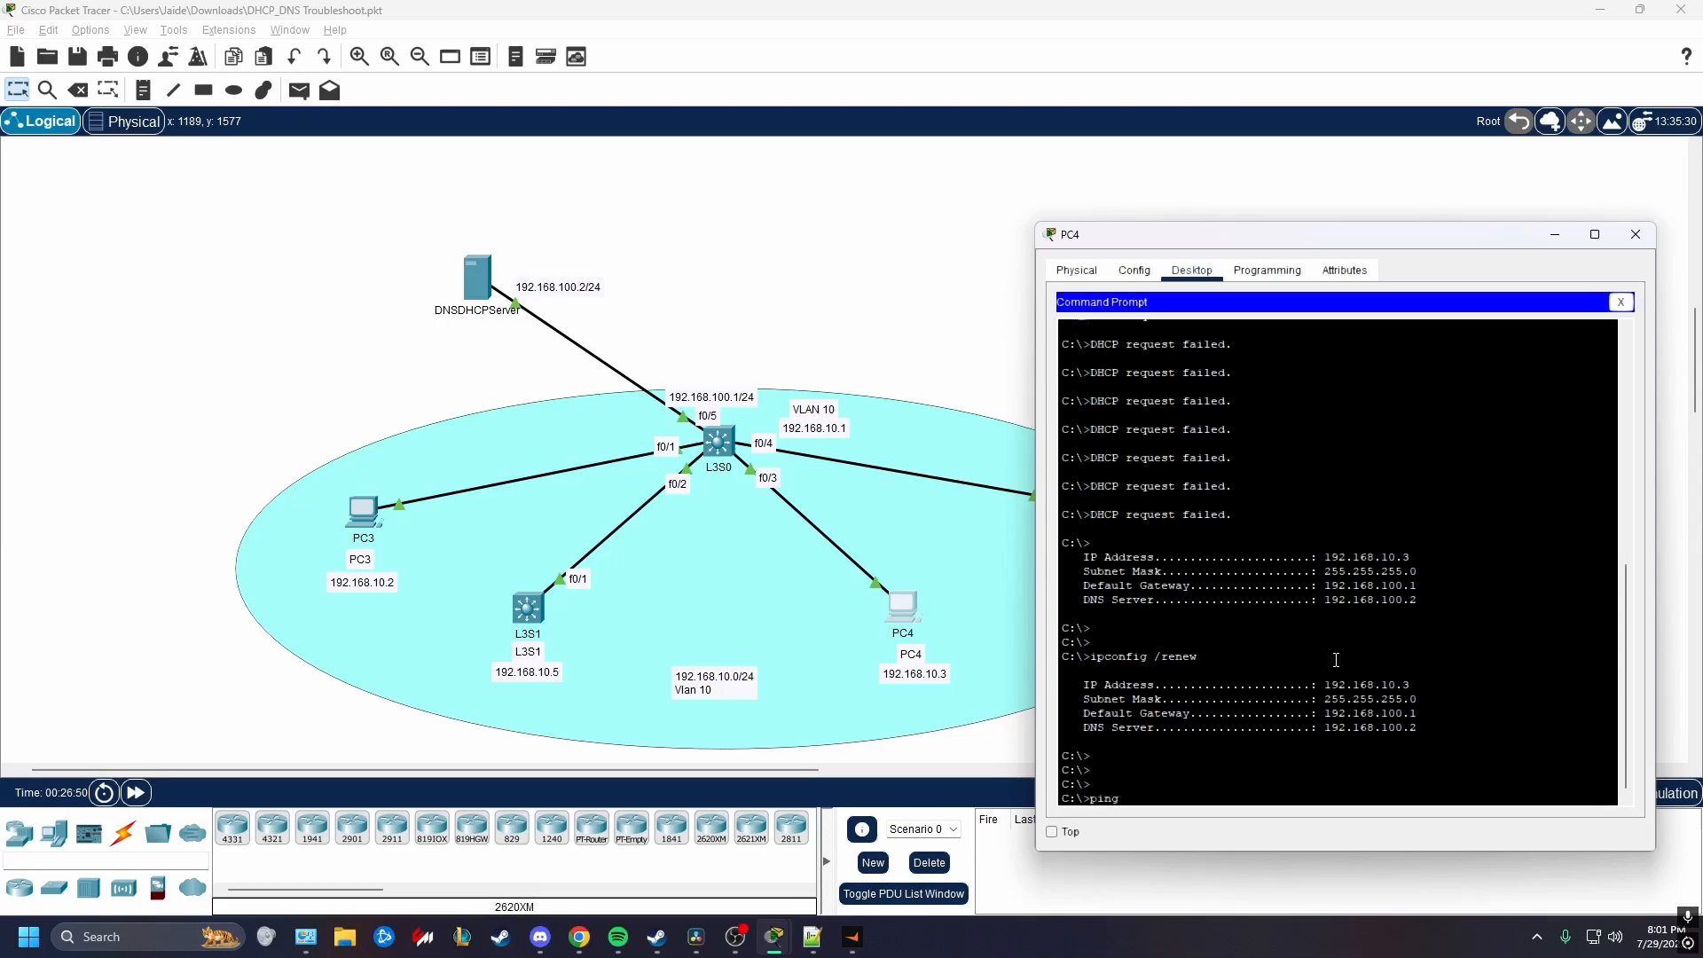
key(Return)
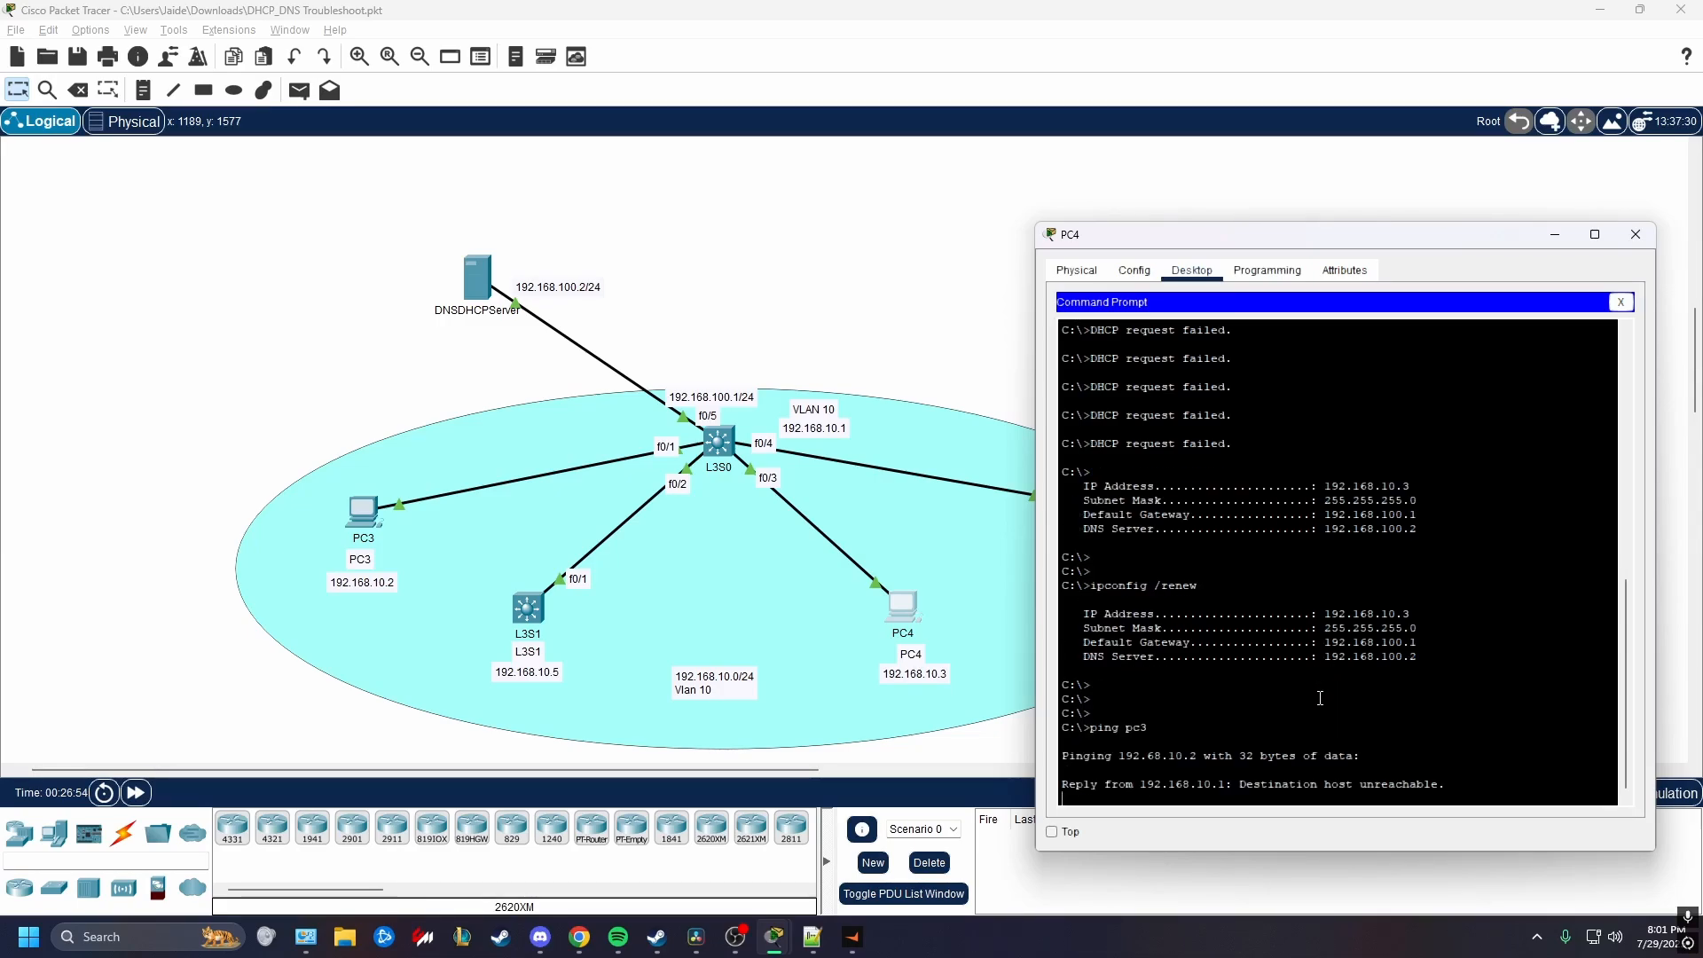
drag(1445, 786, 1232, 784)
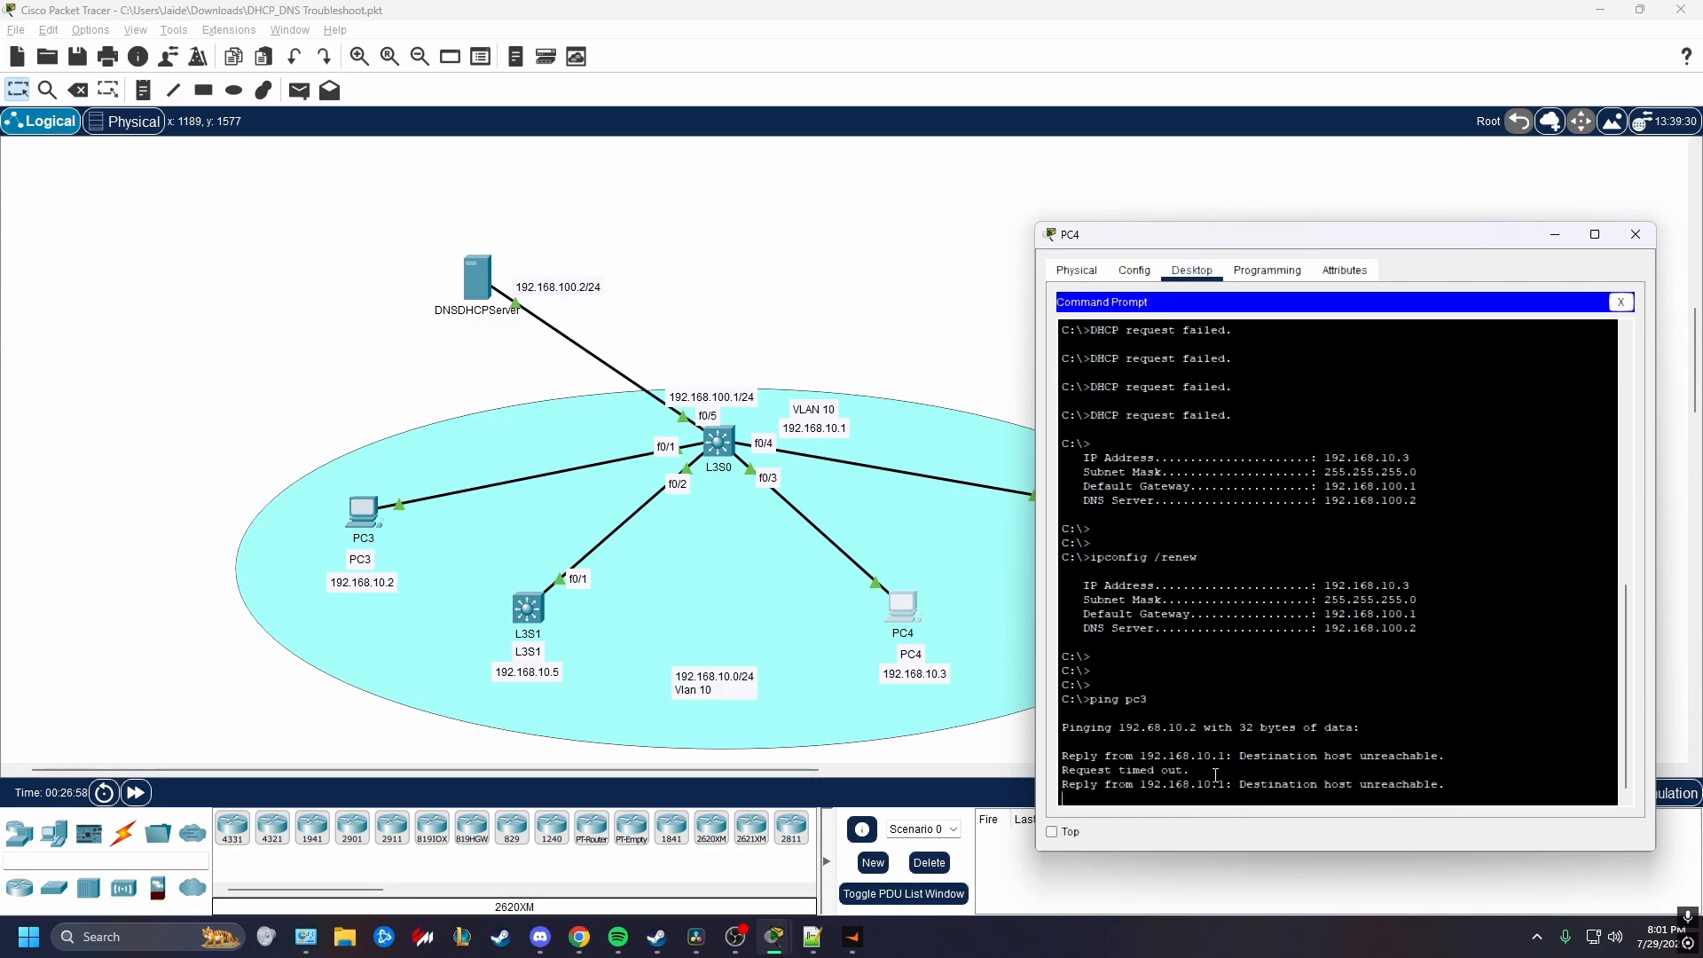
key(ctrl+c)
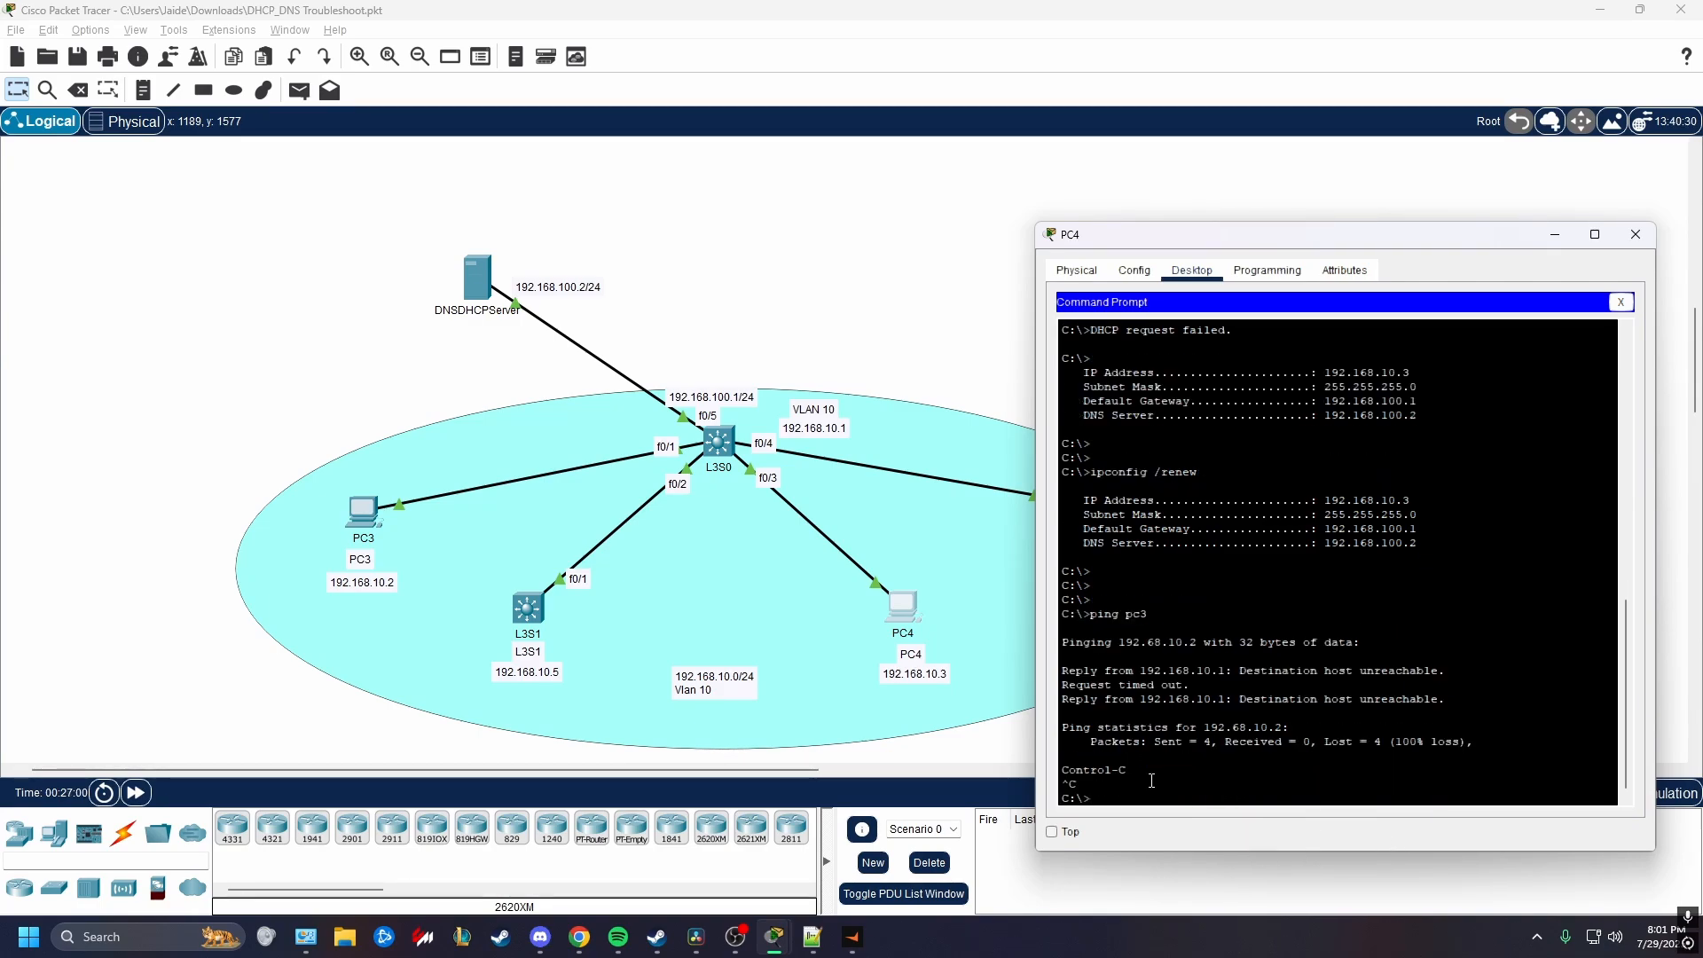
Run ping 192.168.10.2 from PC4's command prompt to test PC3's reachability by IP address.
key(Return)
key(Return)
key(Return)
key(Return)
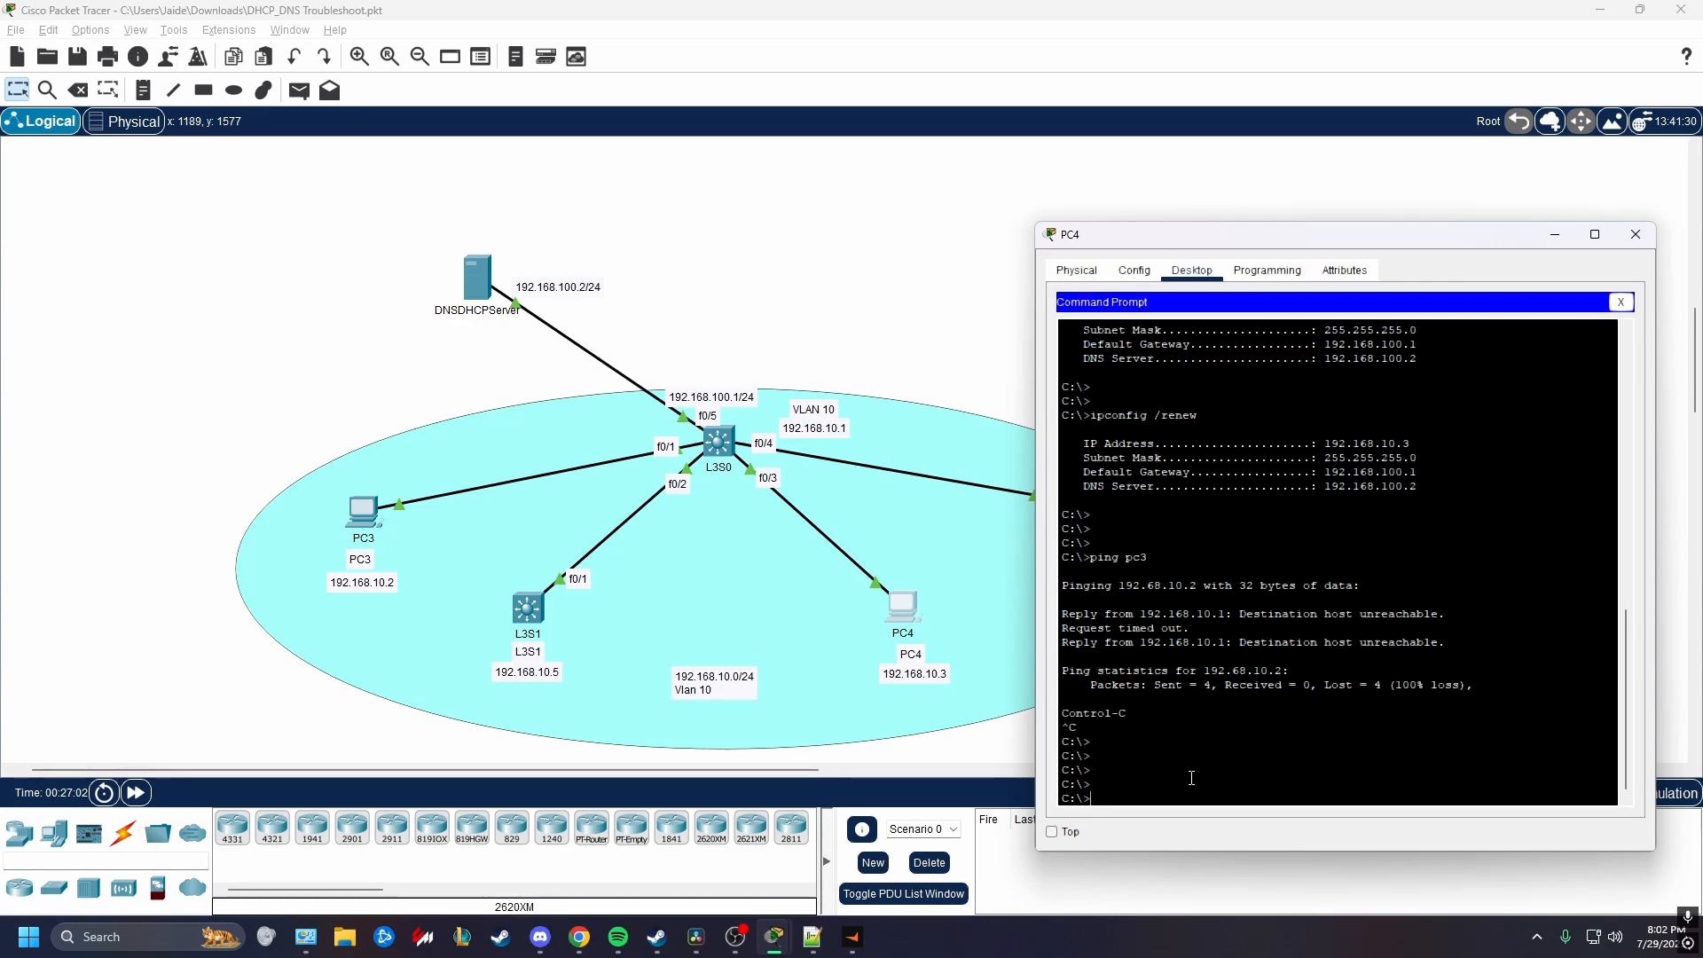
text(ping 192.168.10.2)
key(Return)
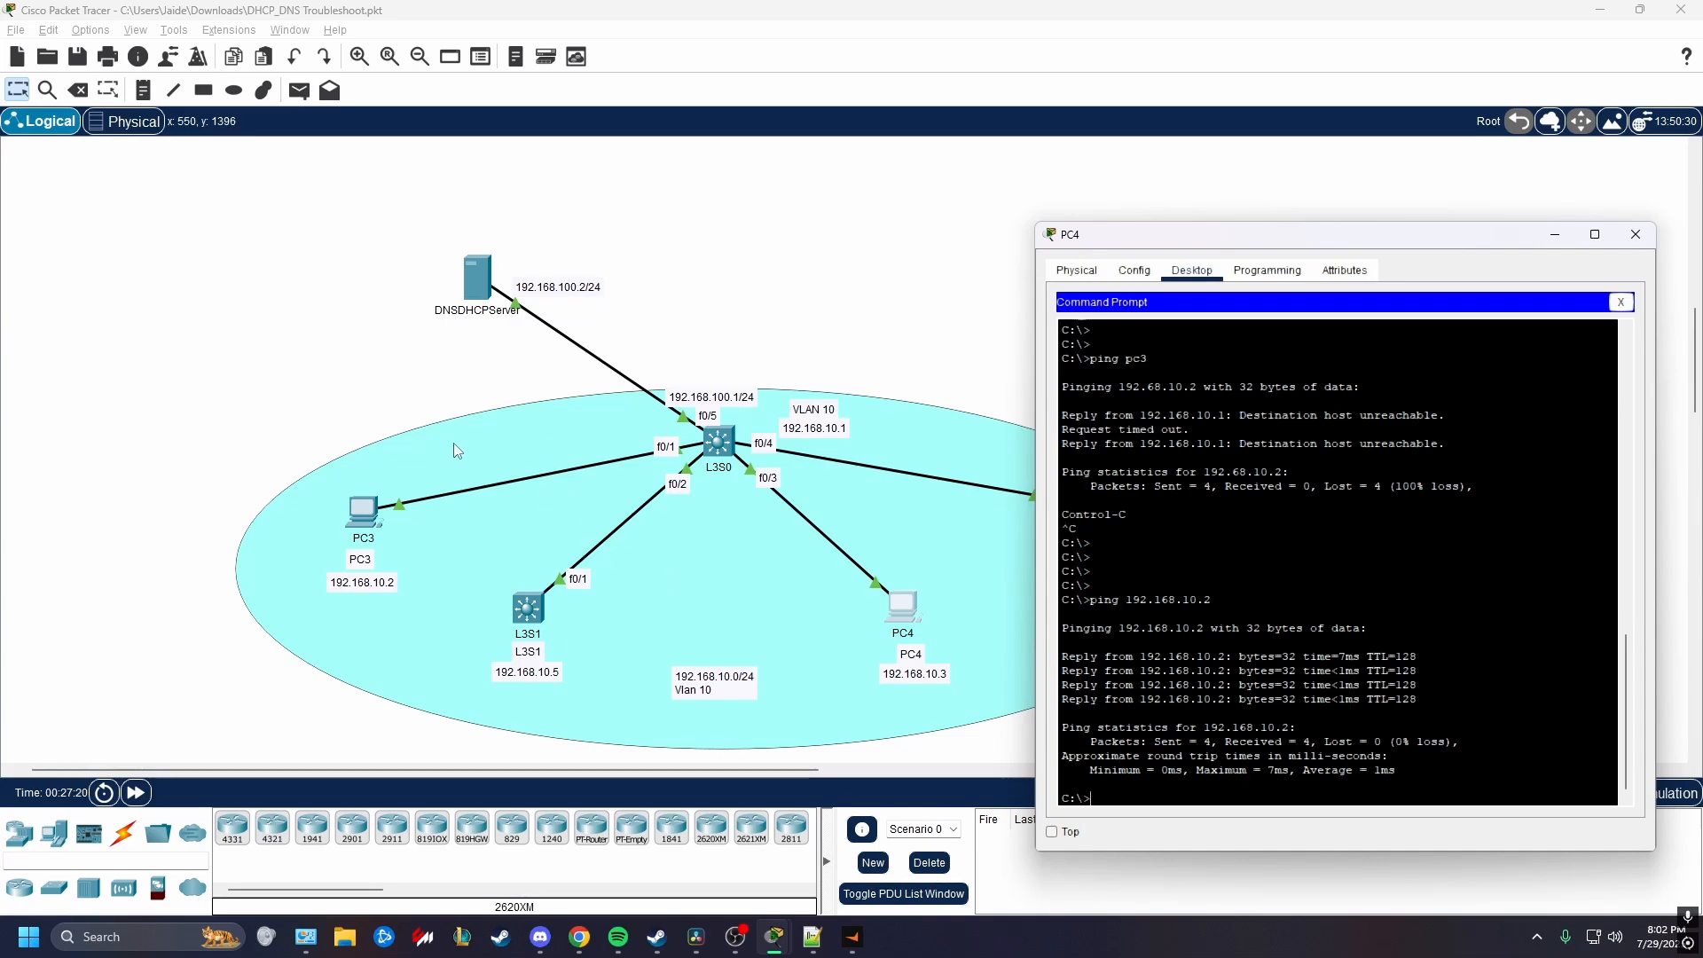
Correct the pc3 A record's address to 192.168.10.2 in the DNSDHCPServer's DNS service and save it.
click(476, 279)
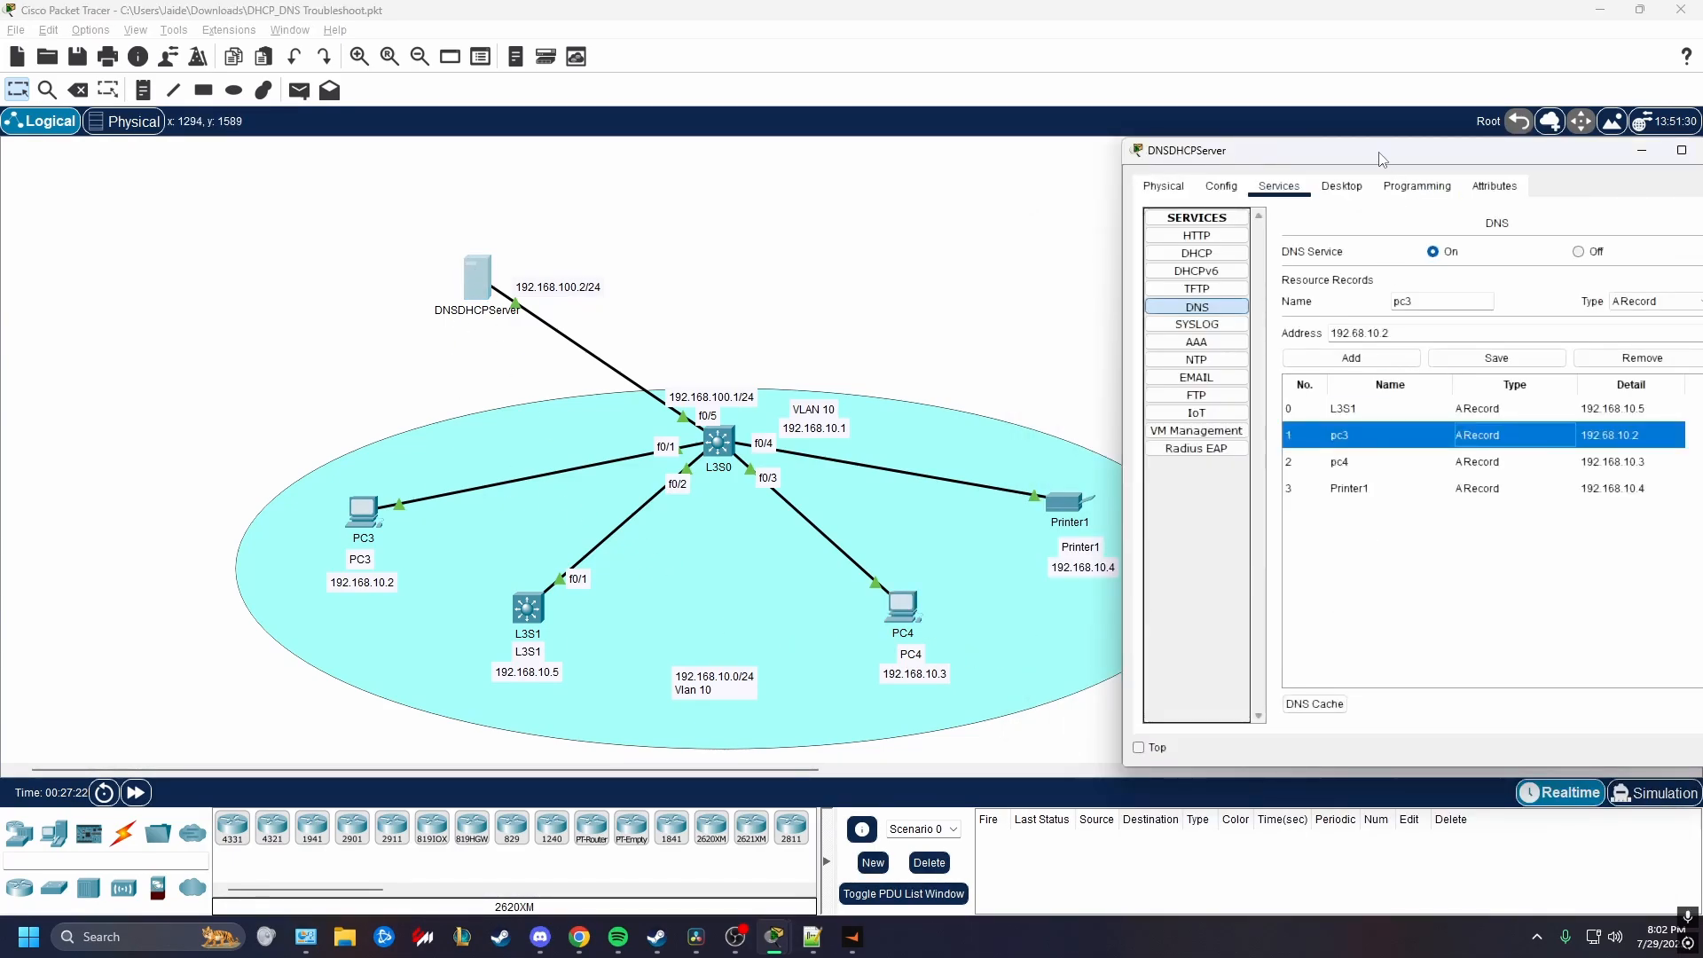
drag(1380, 152, 1280, 166)
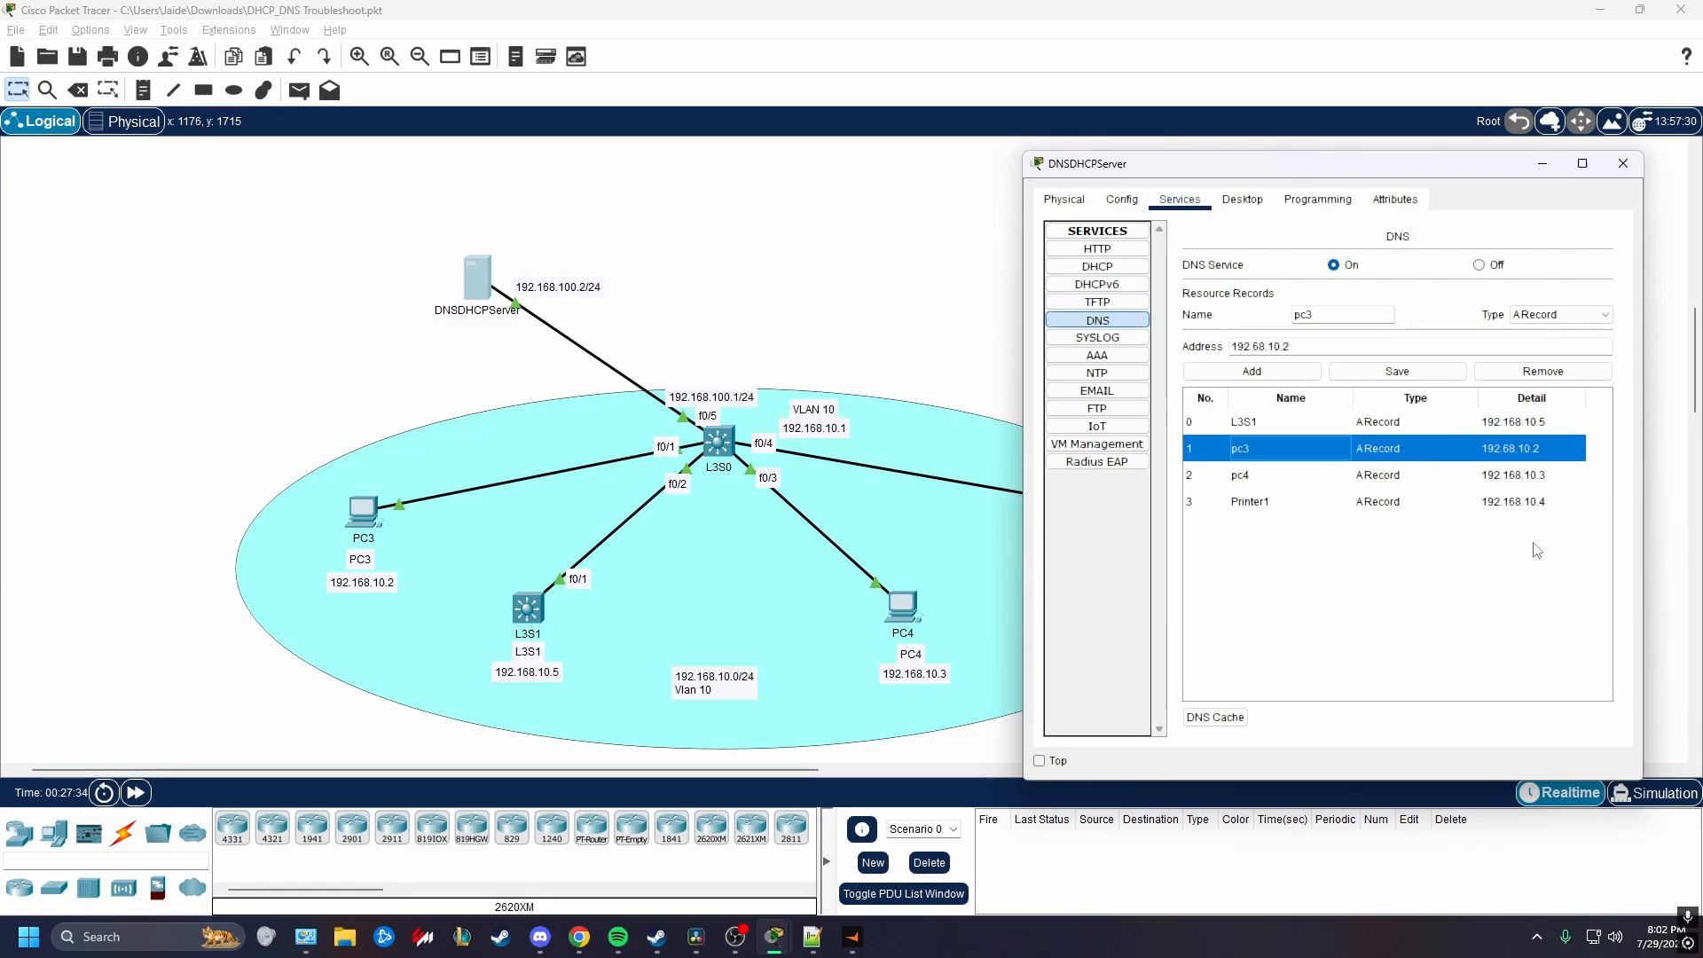
click(1509, 450)
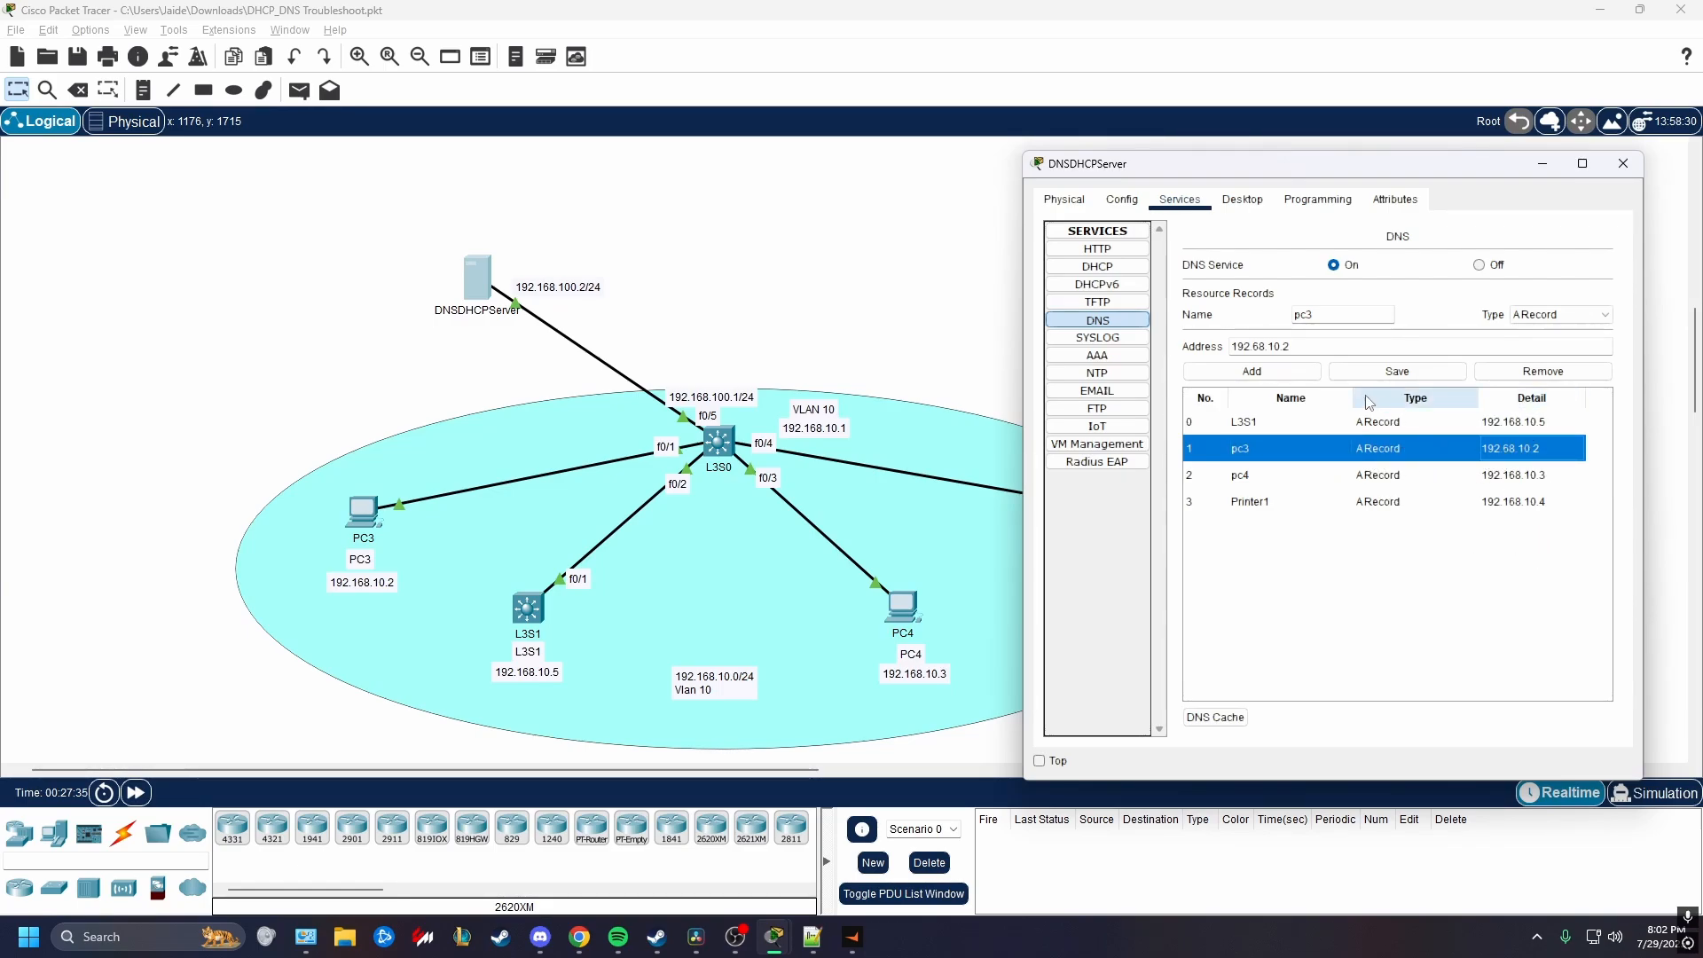
click(1254, 349)
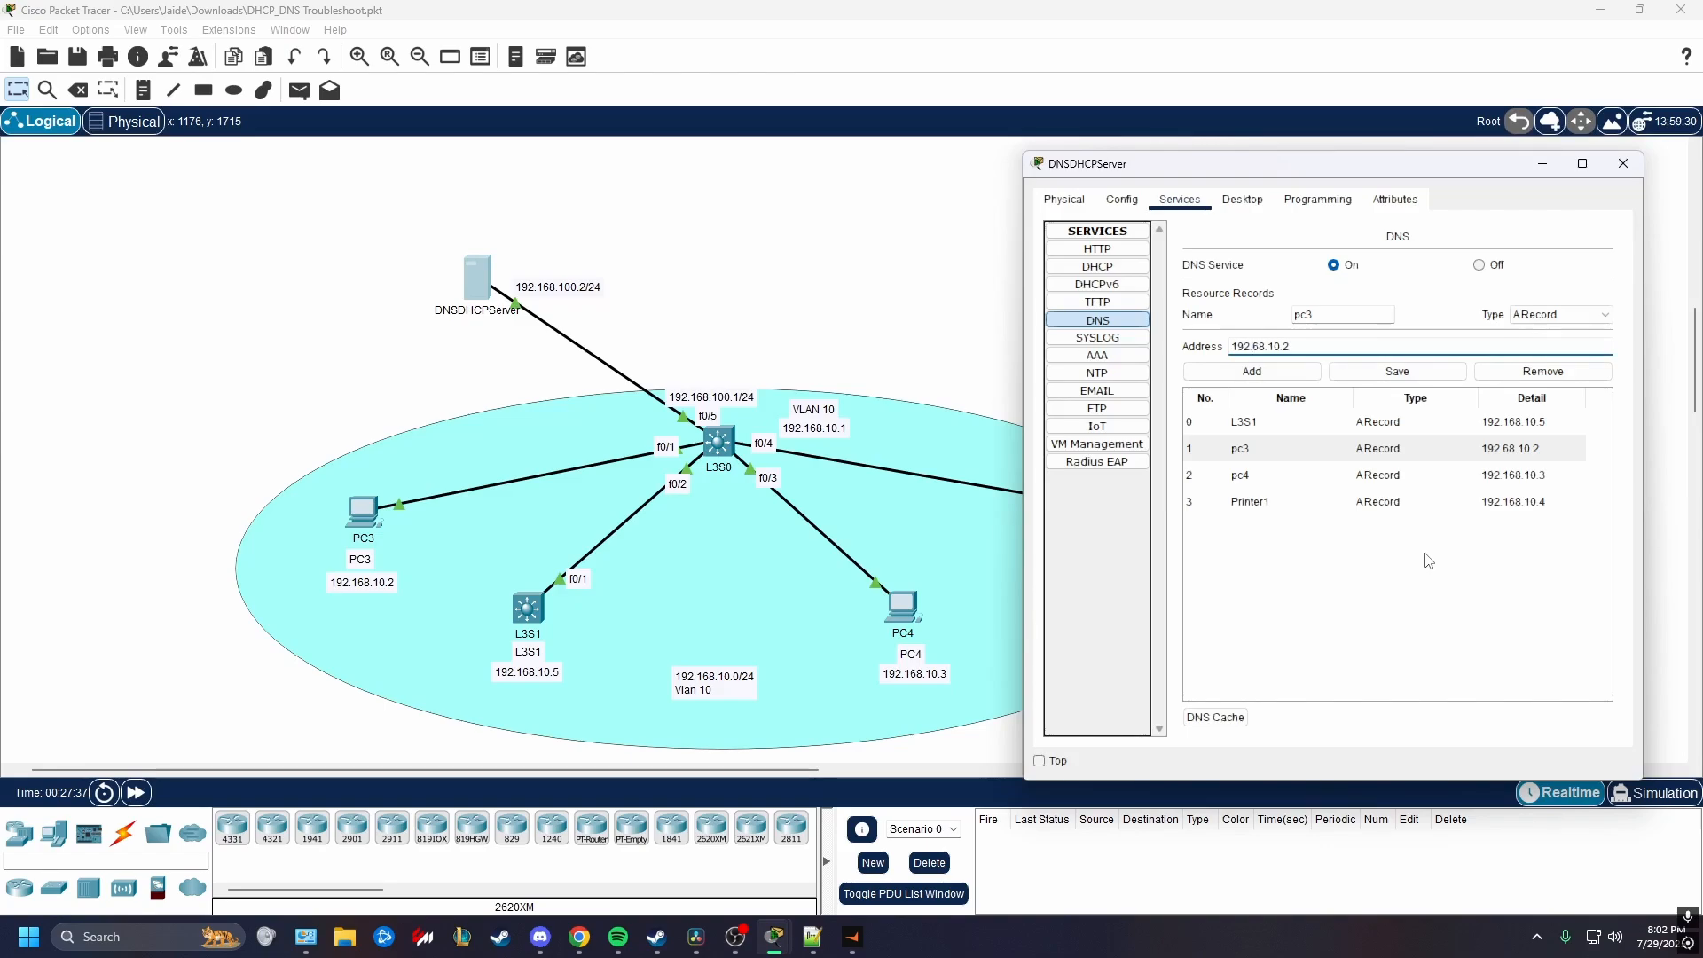
text(1)
drag(1252, 348, 1273, 348)
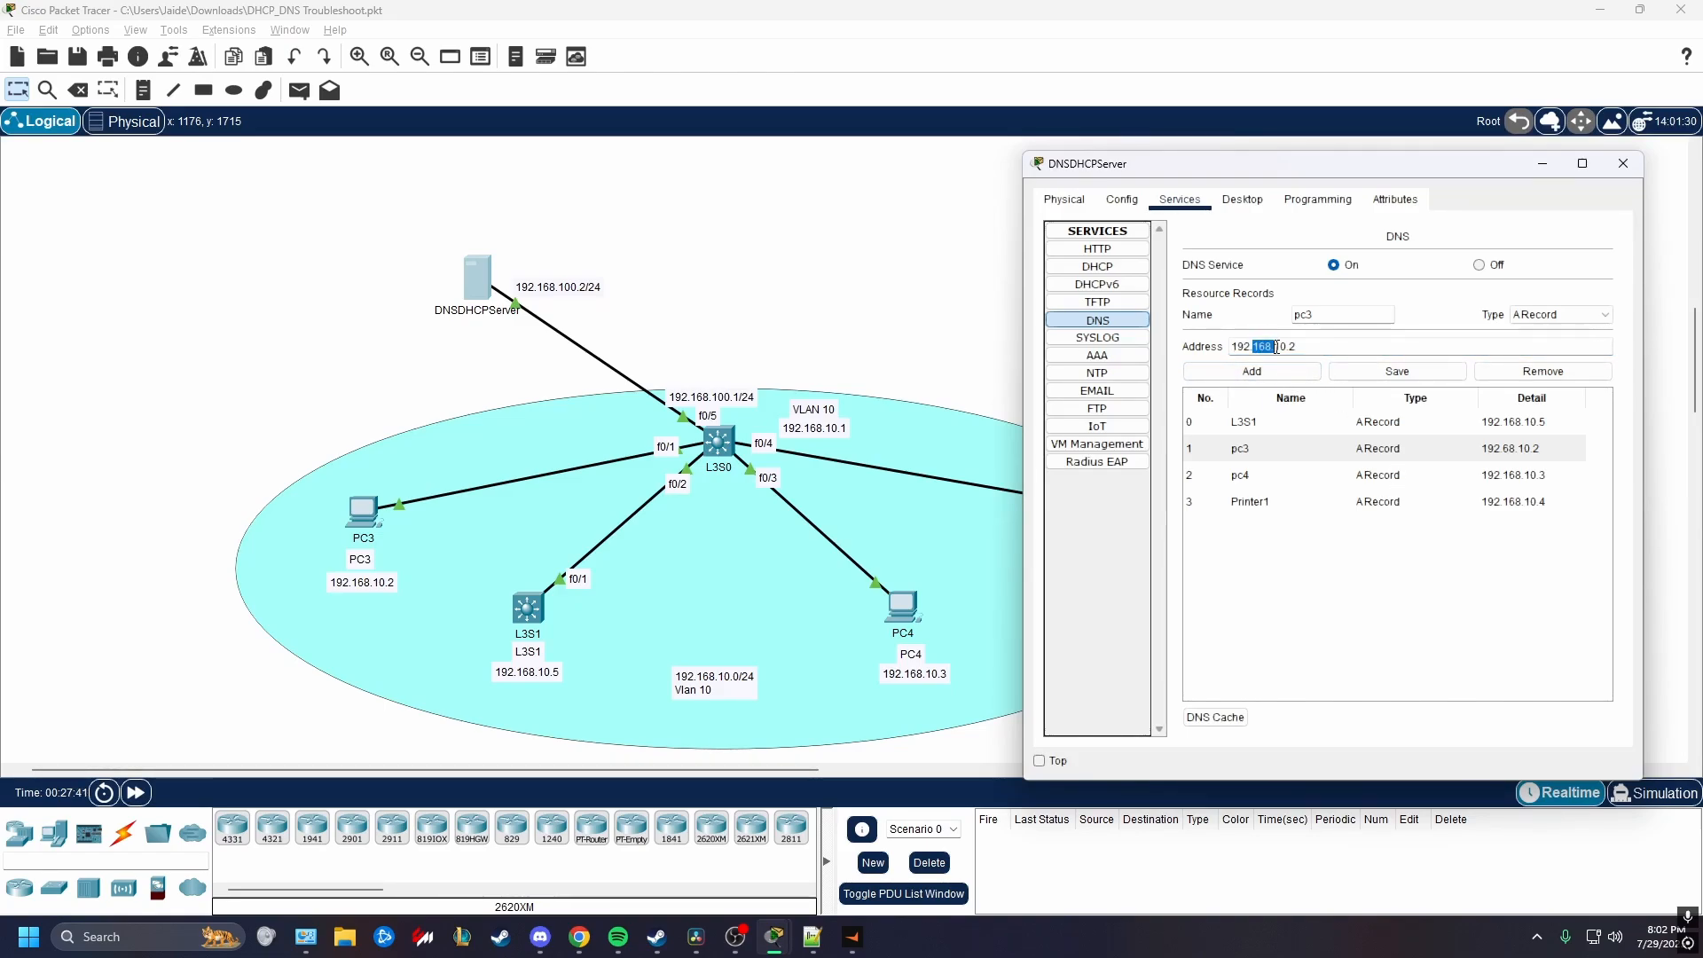
click(1403, 373)
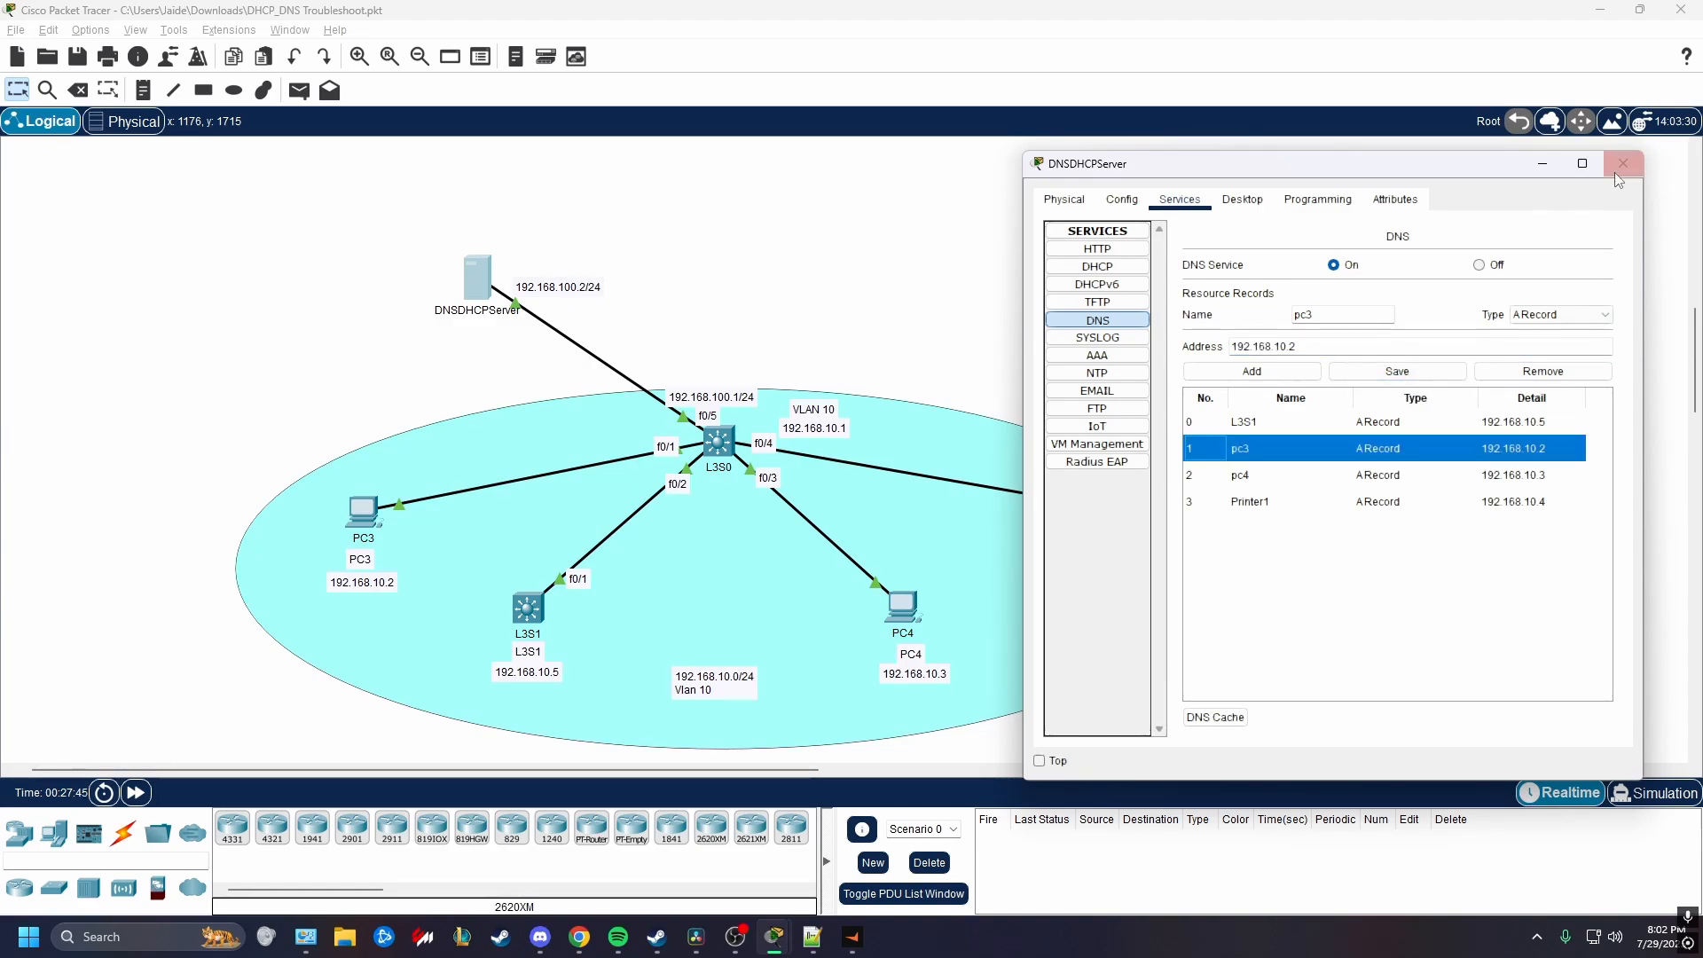
click(1623, 163)
Run ping PC3 from PC4's command prompt to retest the corrected DNS record, and close PC4's window.
click(901, 607)
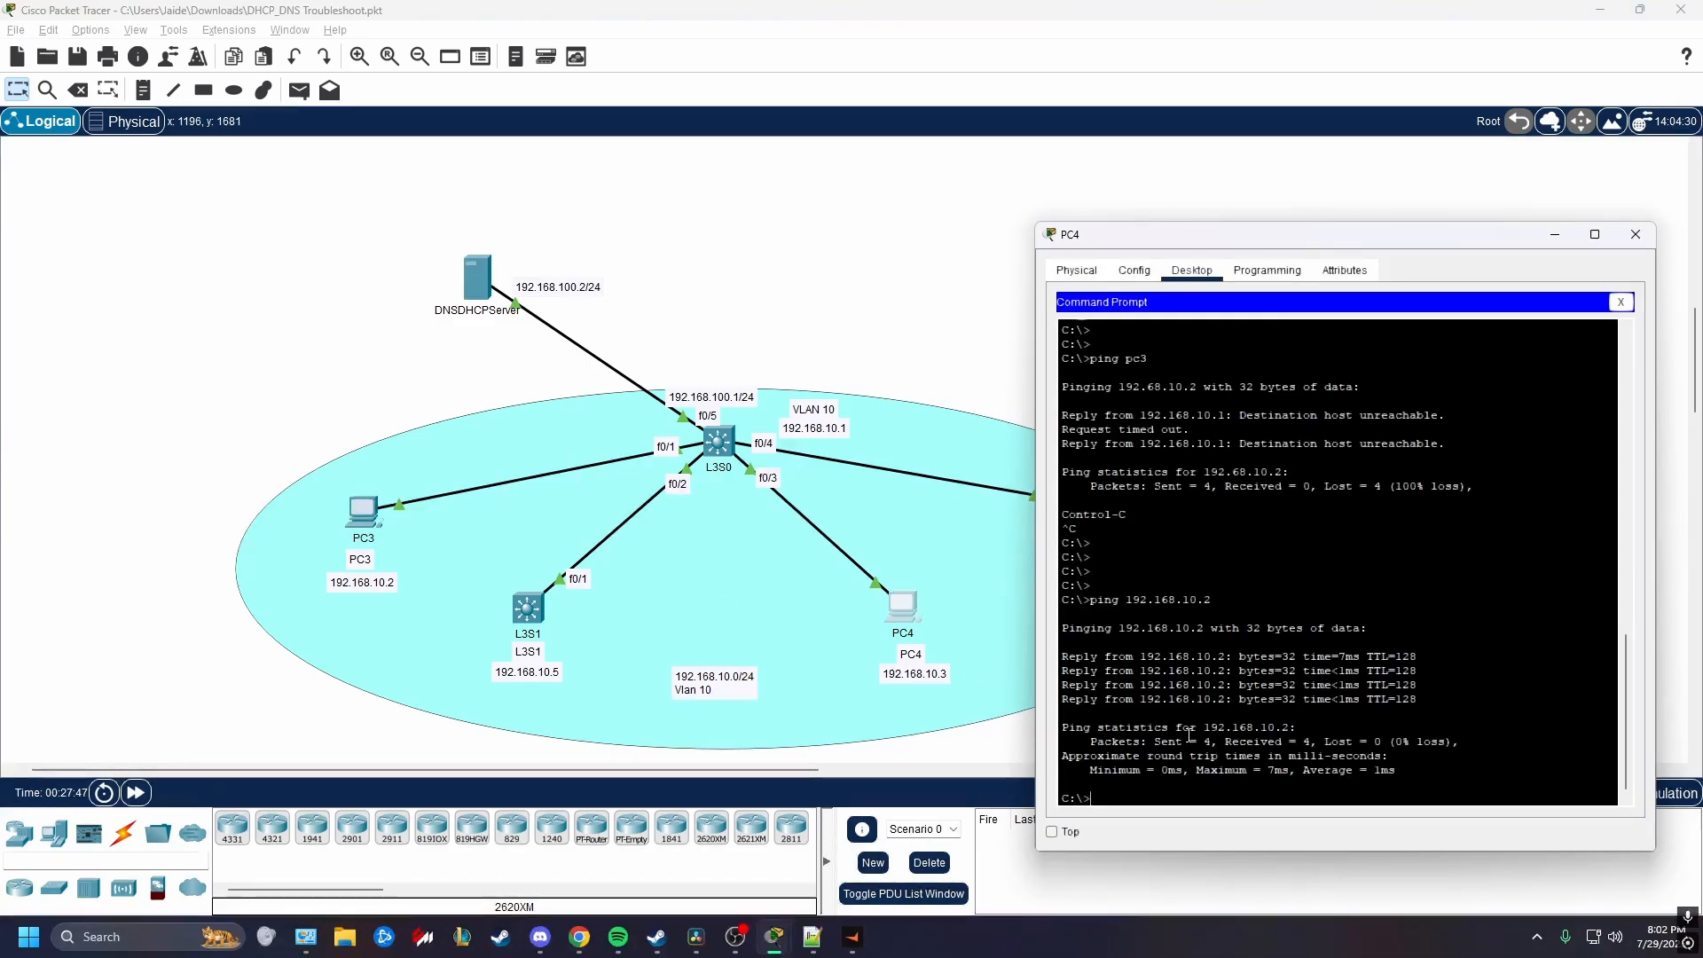
key(Return)
key(Return)
key(Return)
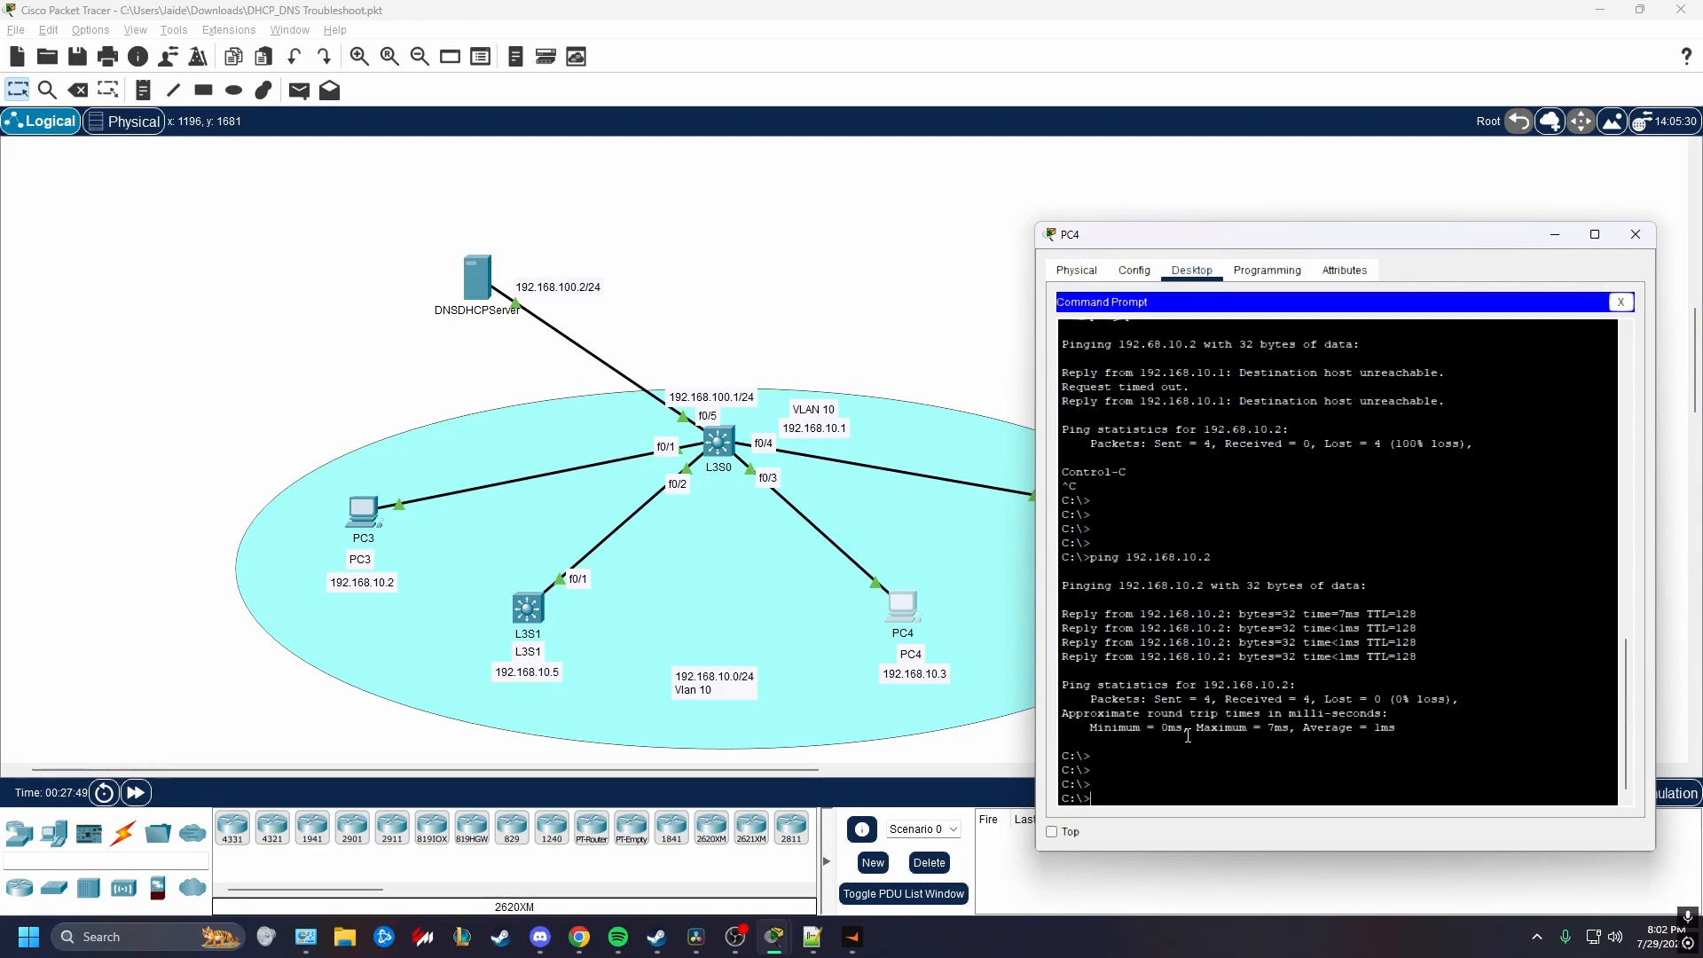
text(ping PC3)
key(Return)
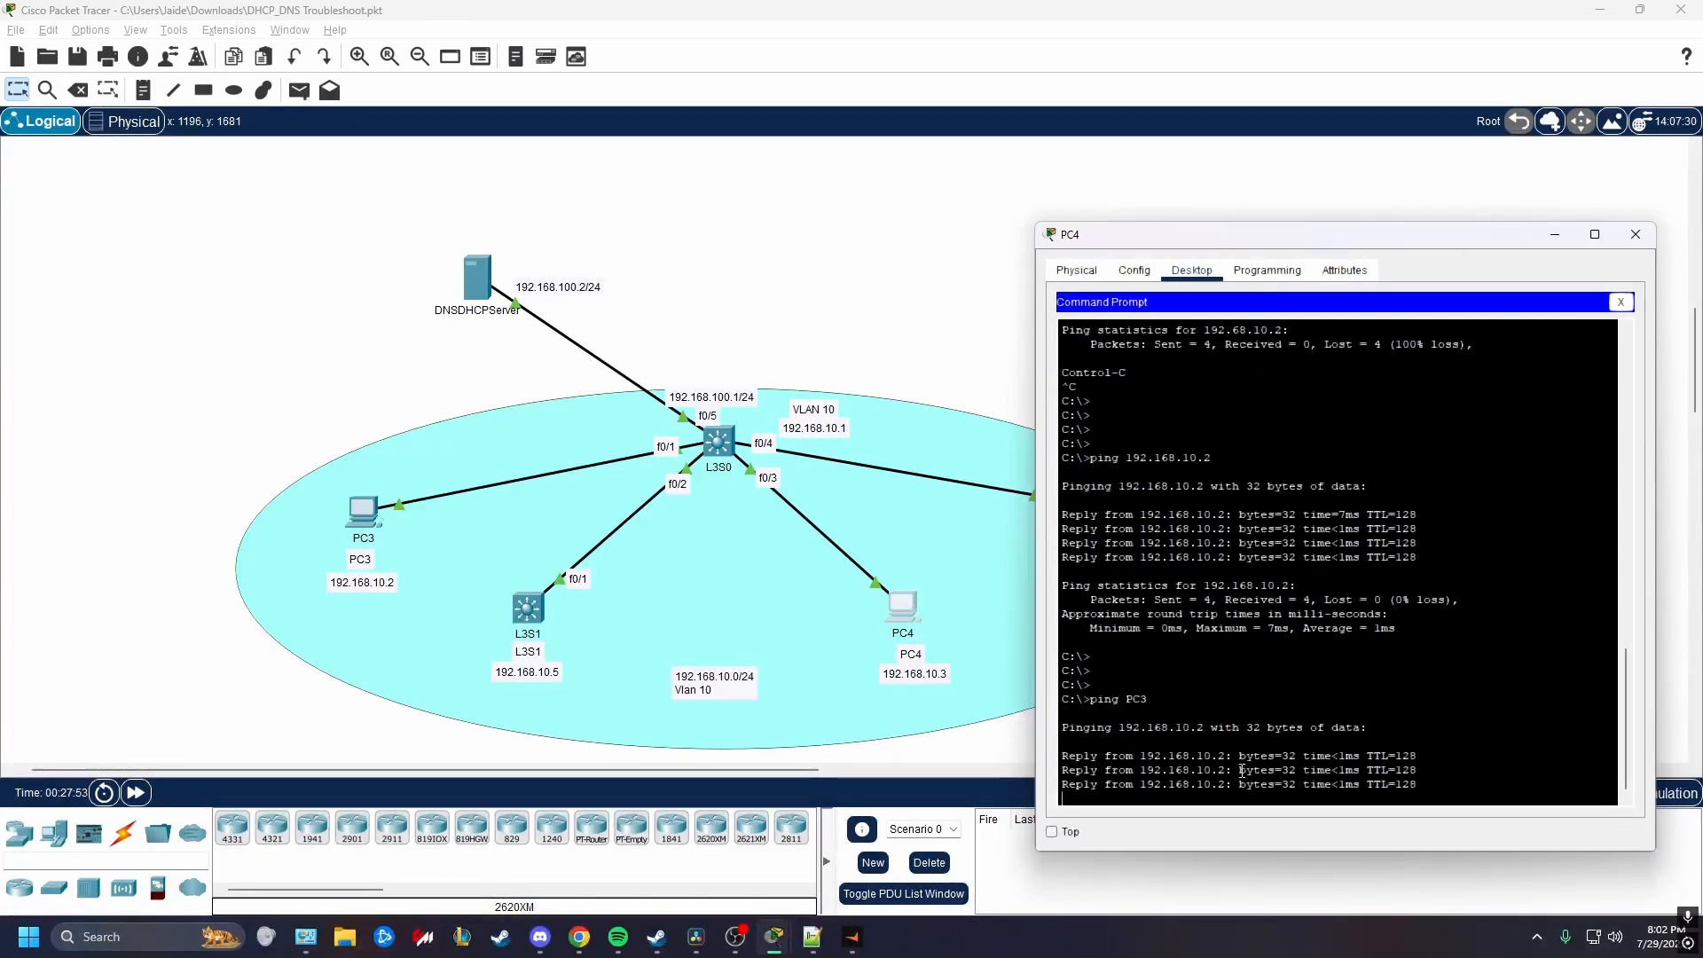
drag(1206, 799, 1147, 671)
key(ctrl+c)
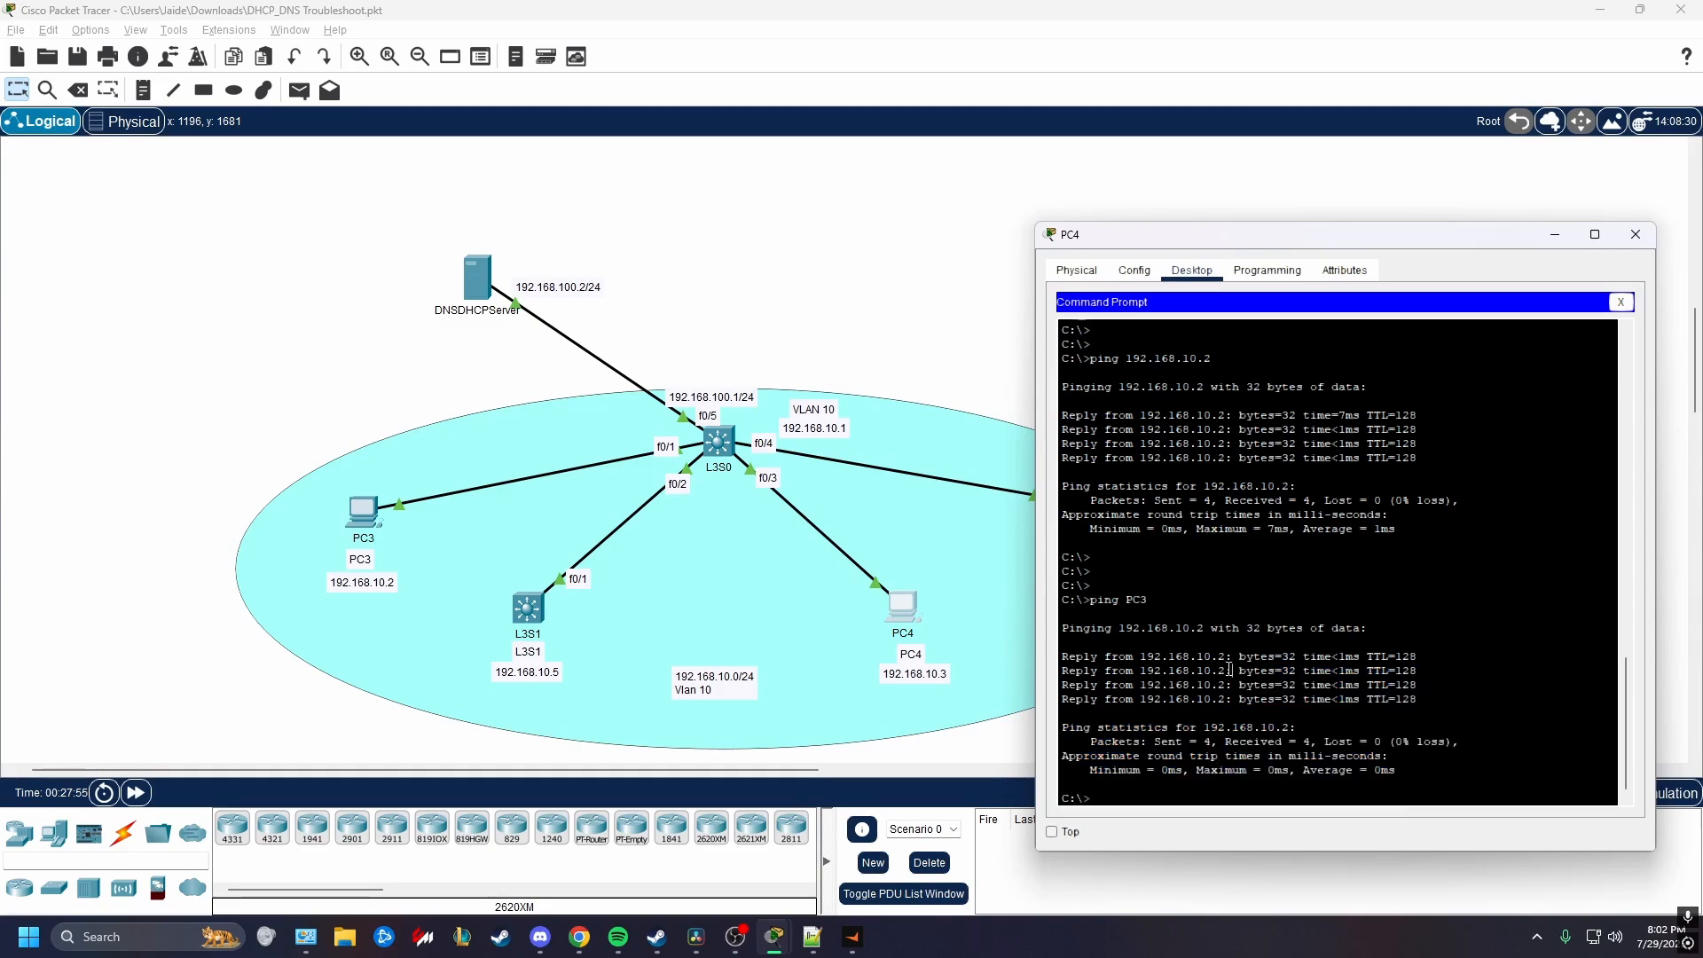
click(1635, 234)
Switch to Notepad++, close the "new 2" note without saving, and move the window up to show the project checklist.
click(812, 936)
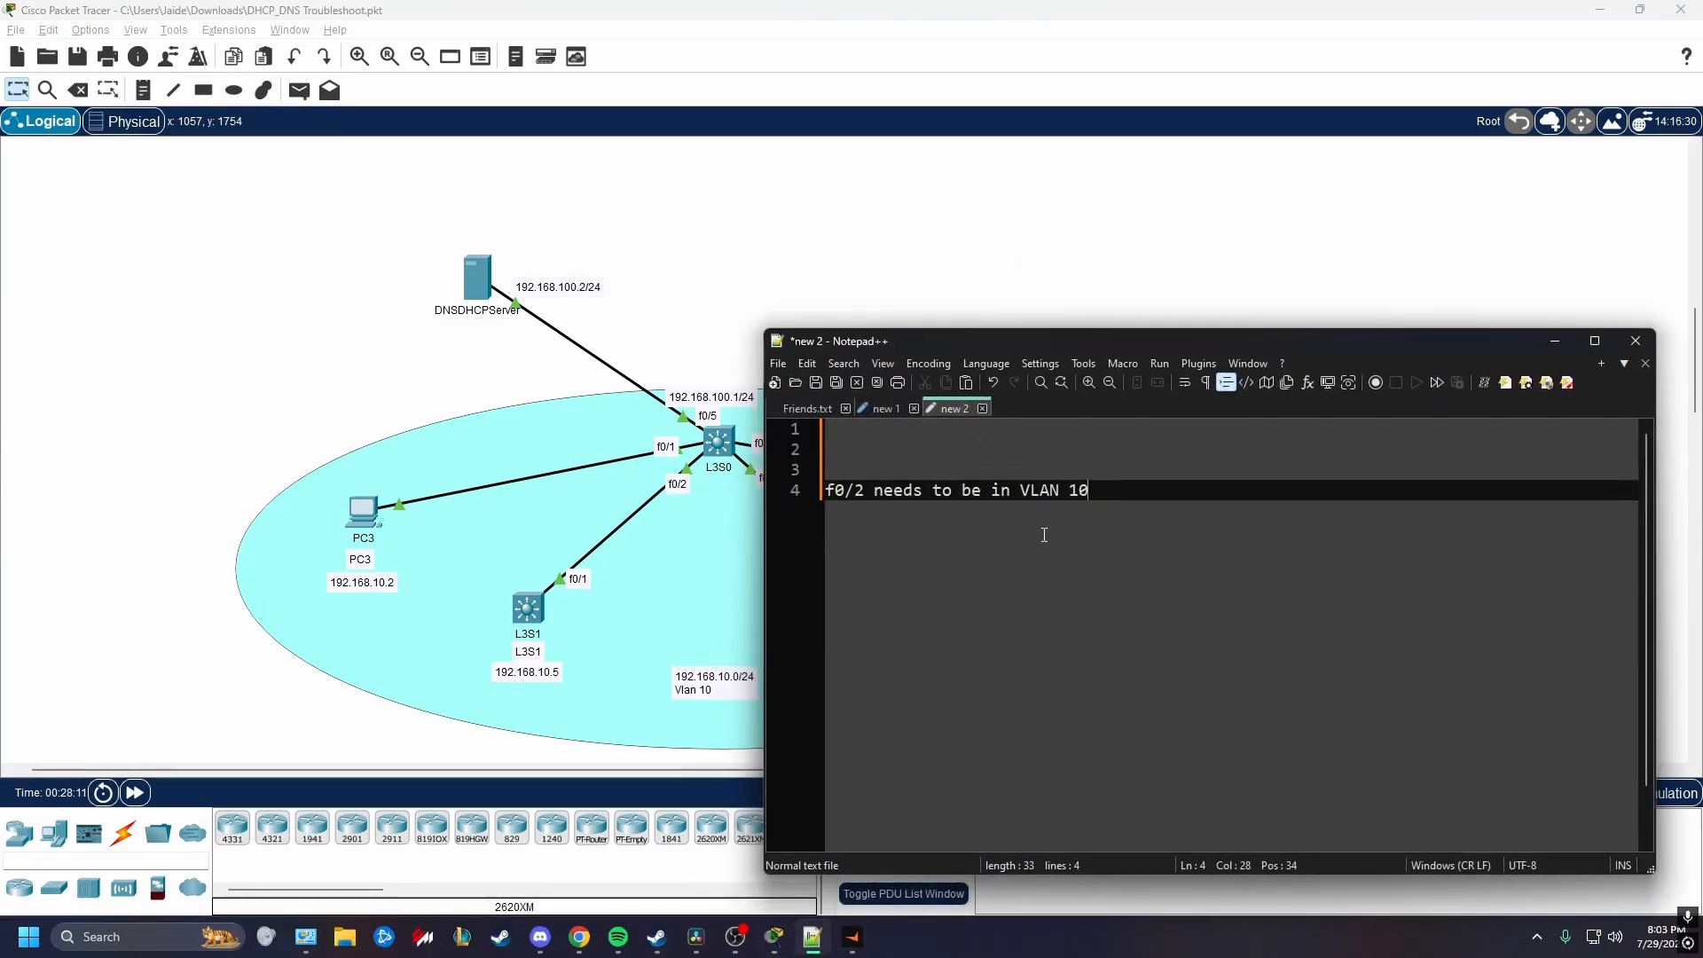
click(983, 410)
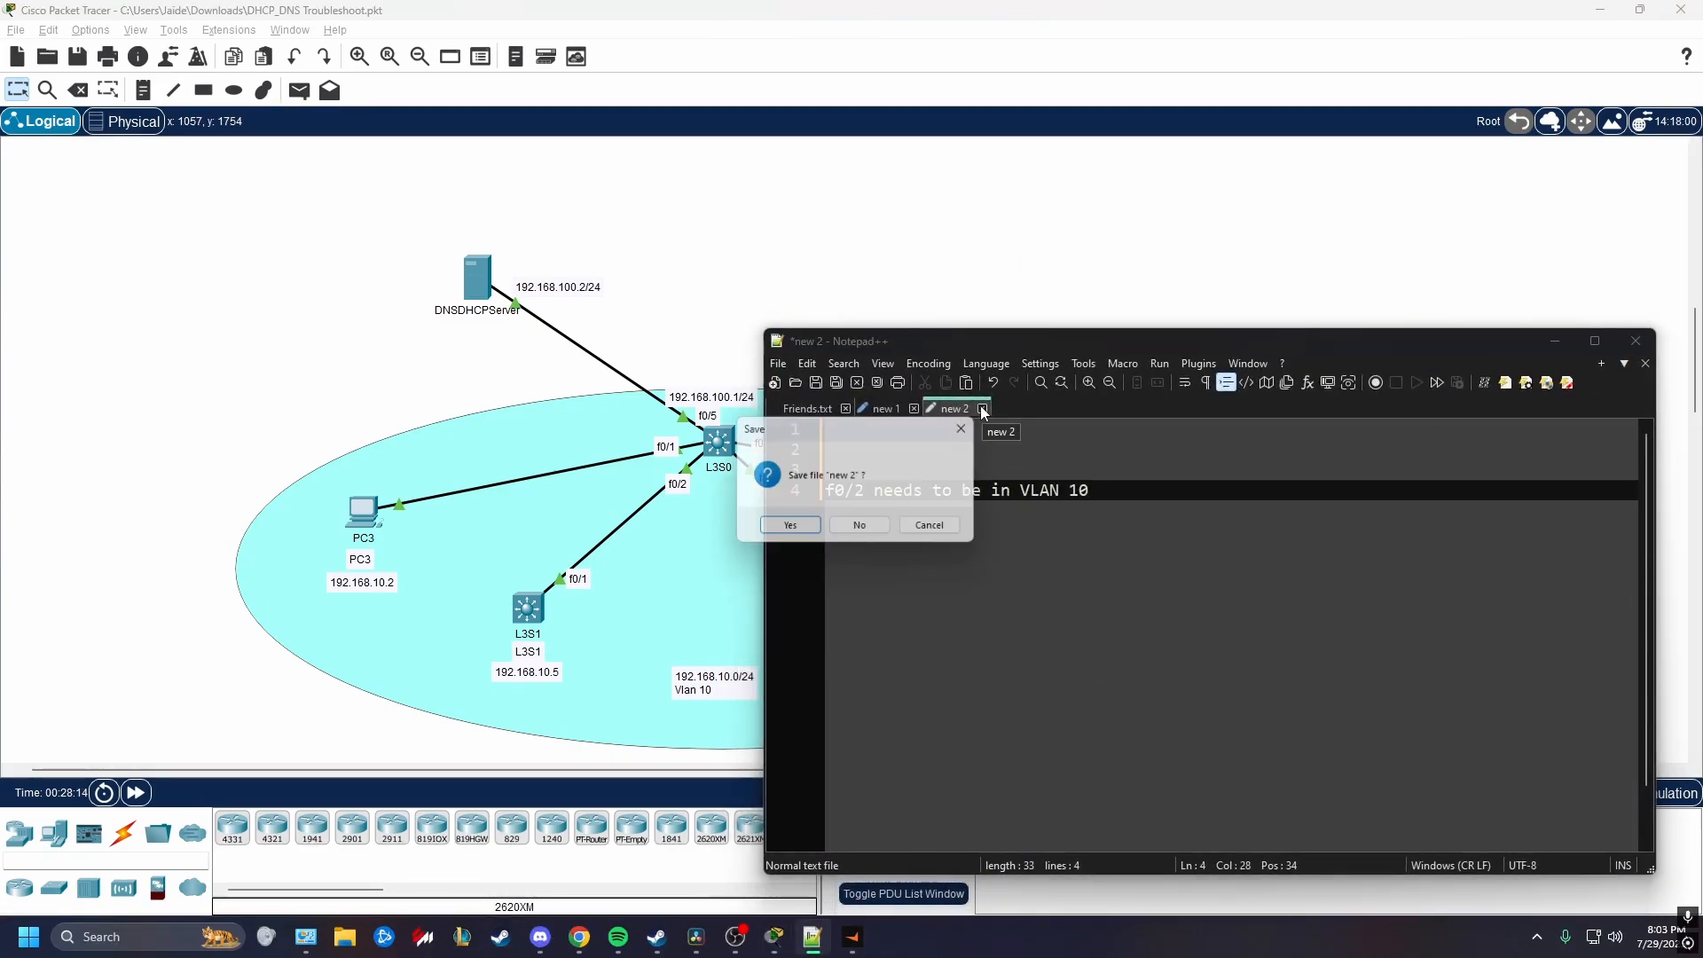
click(865, 529)
drag(1048, 340, 1093, 204)
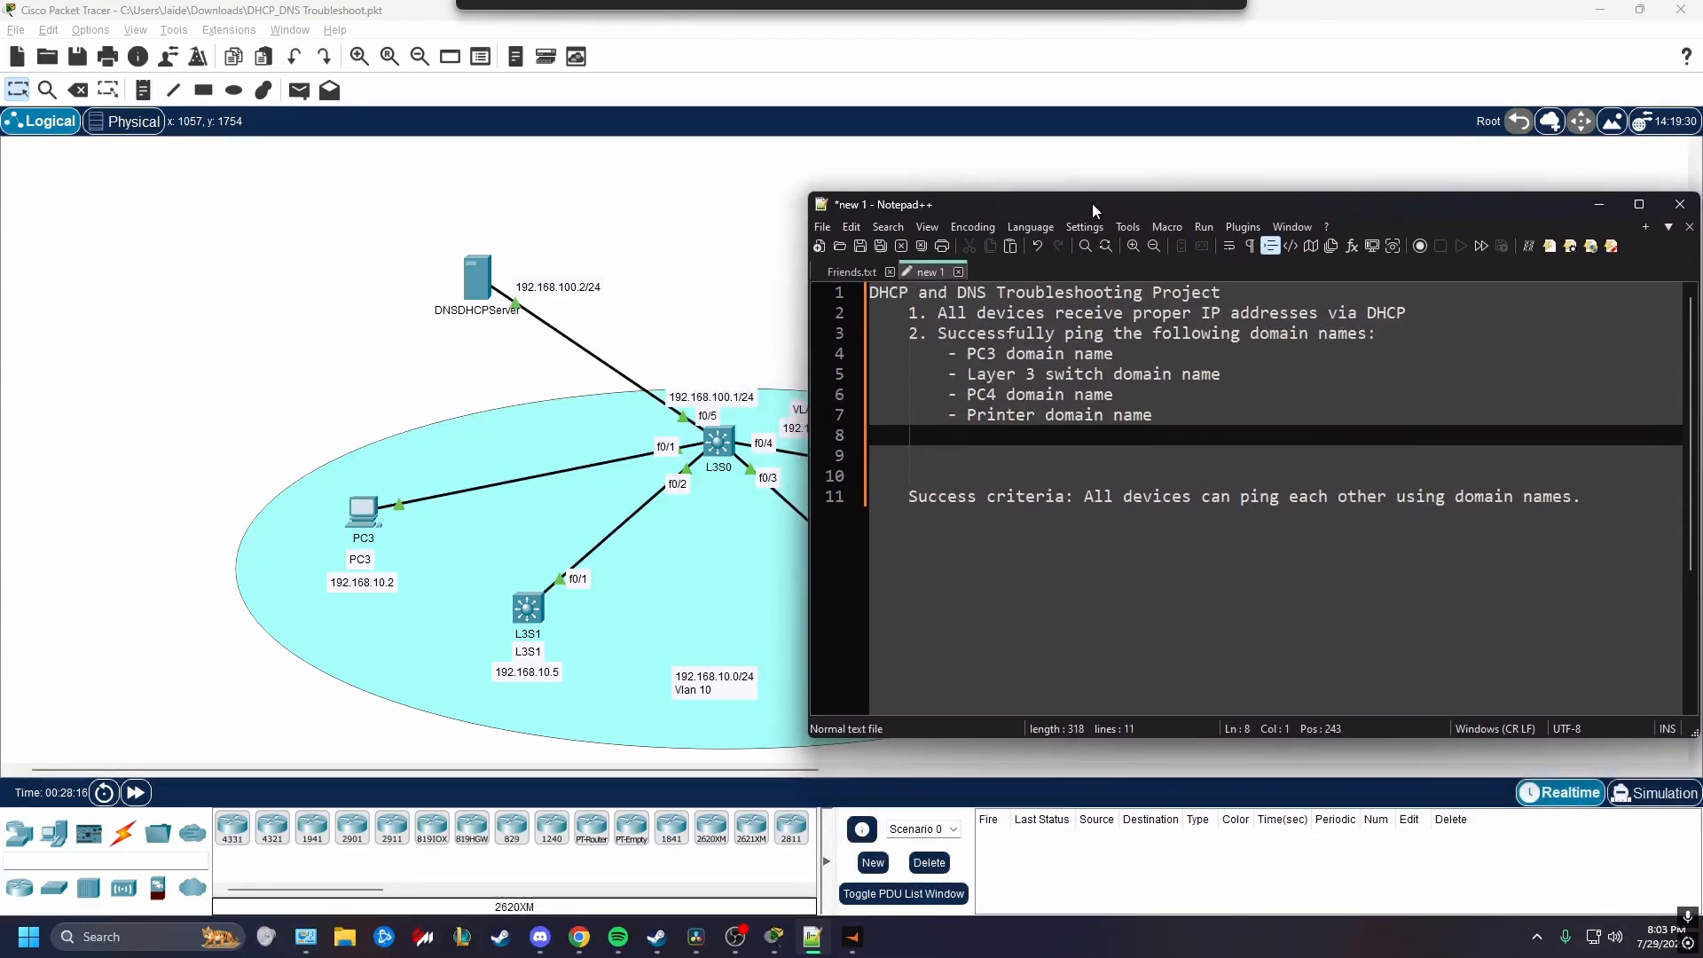
Review the success criteria about pinging all devices by domain name and the list of domain names in the project notes.
click(1125, 602)
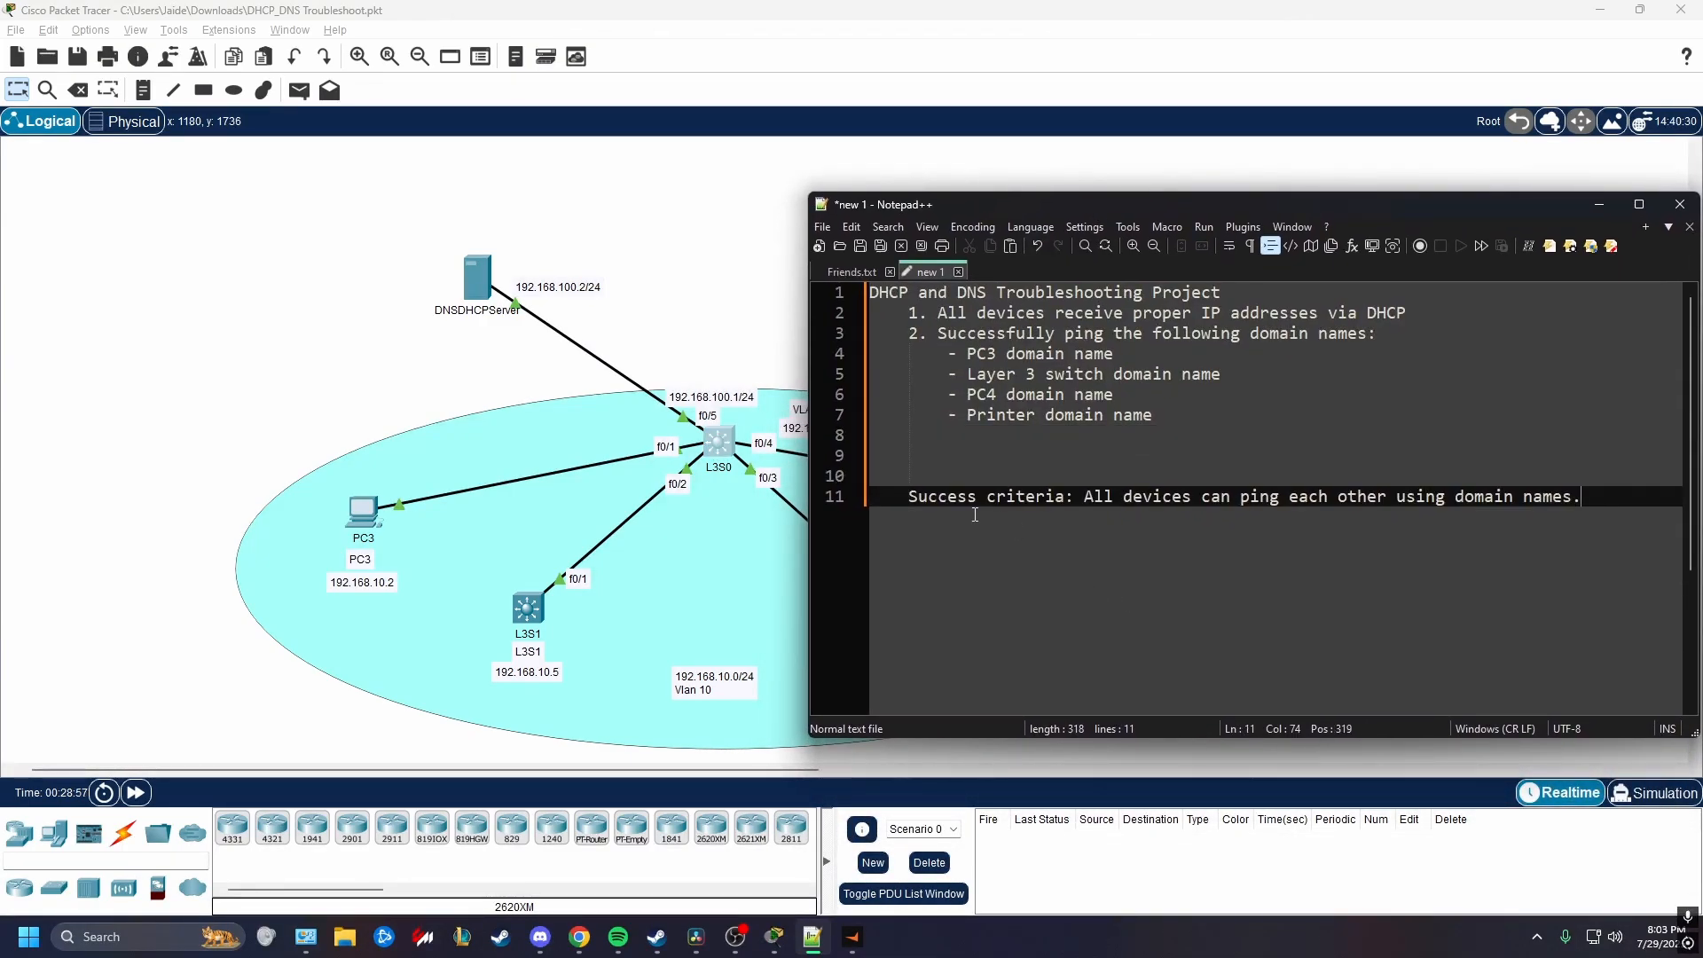
drag(1086, 497, 1387, 501)
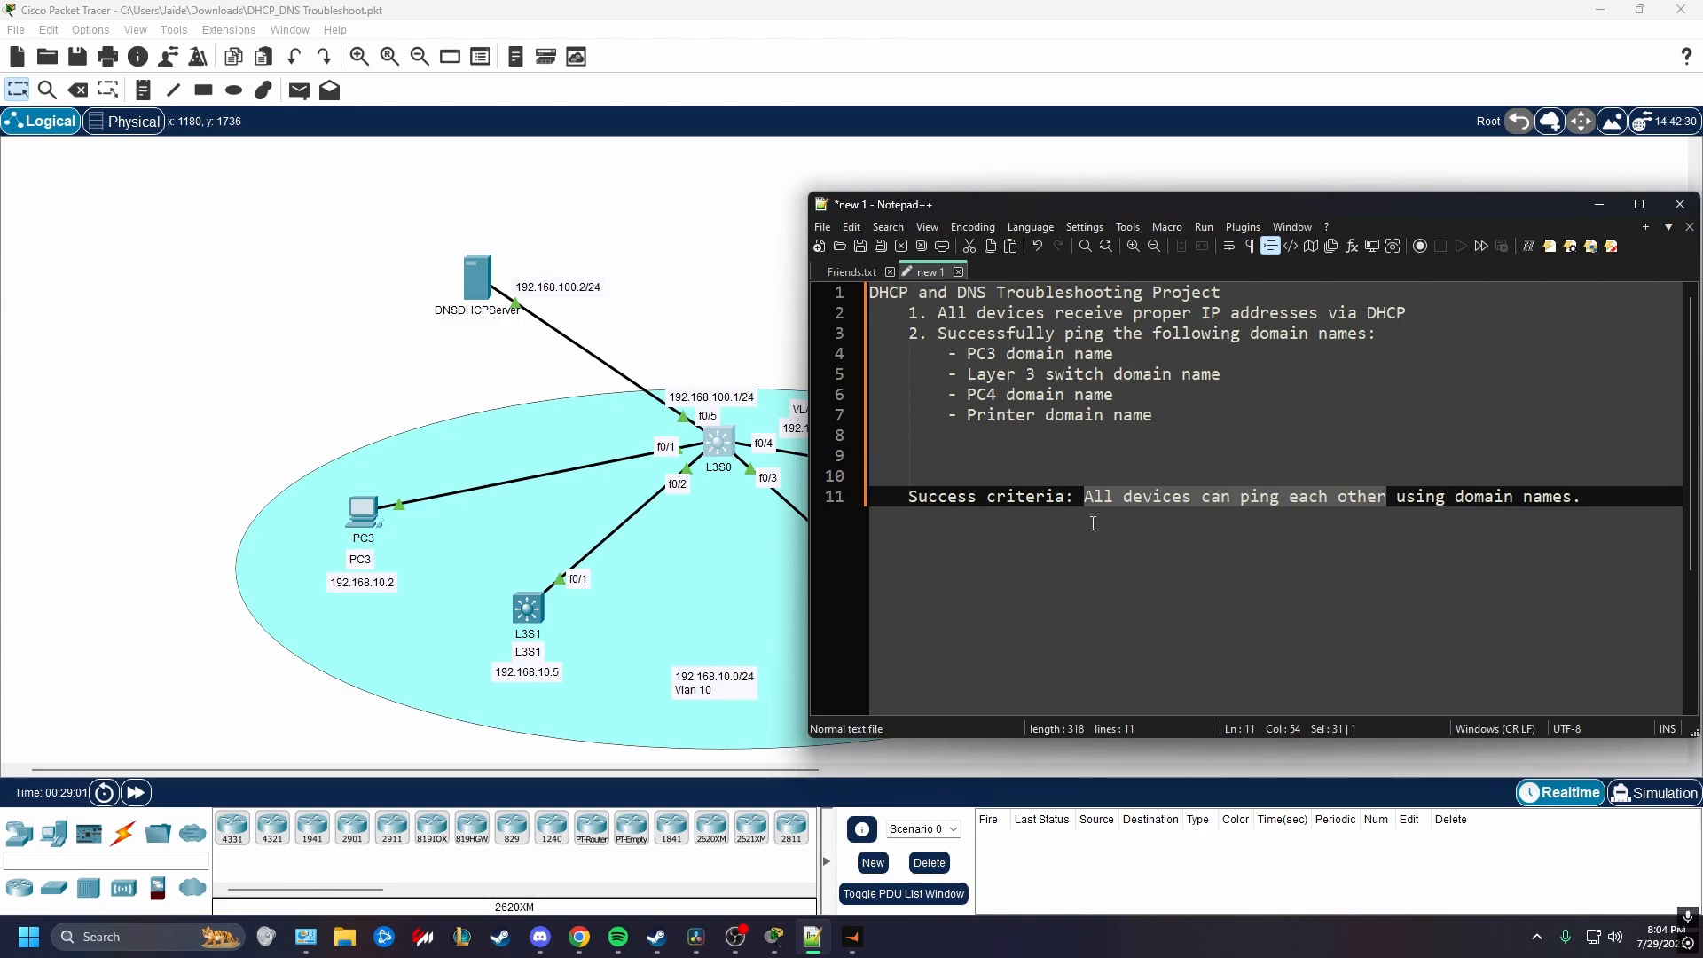
click(1473, 511)
drag(1396, 503, 1570, 523)
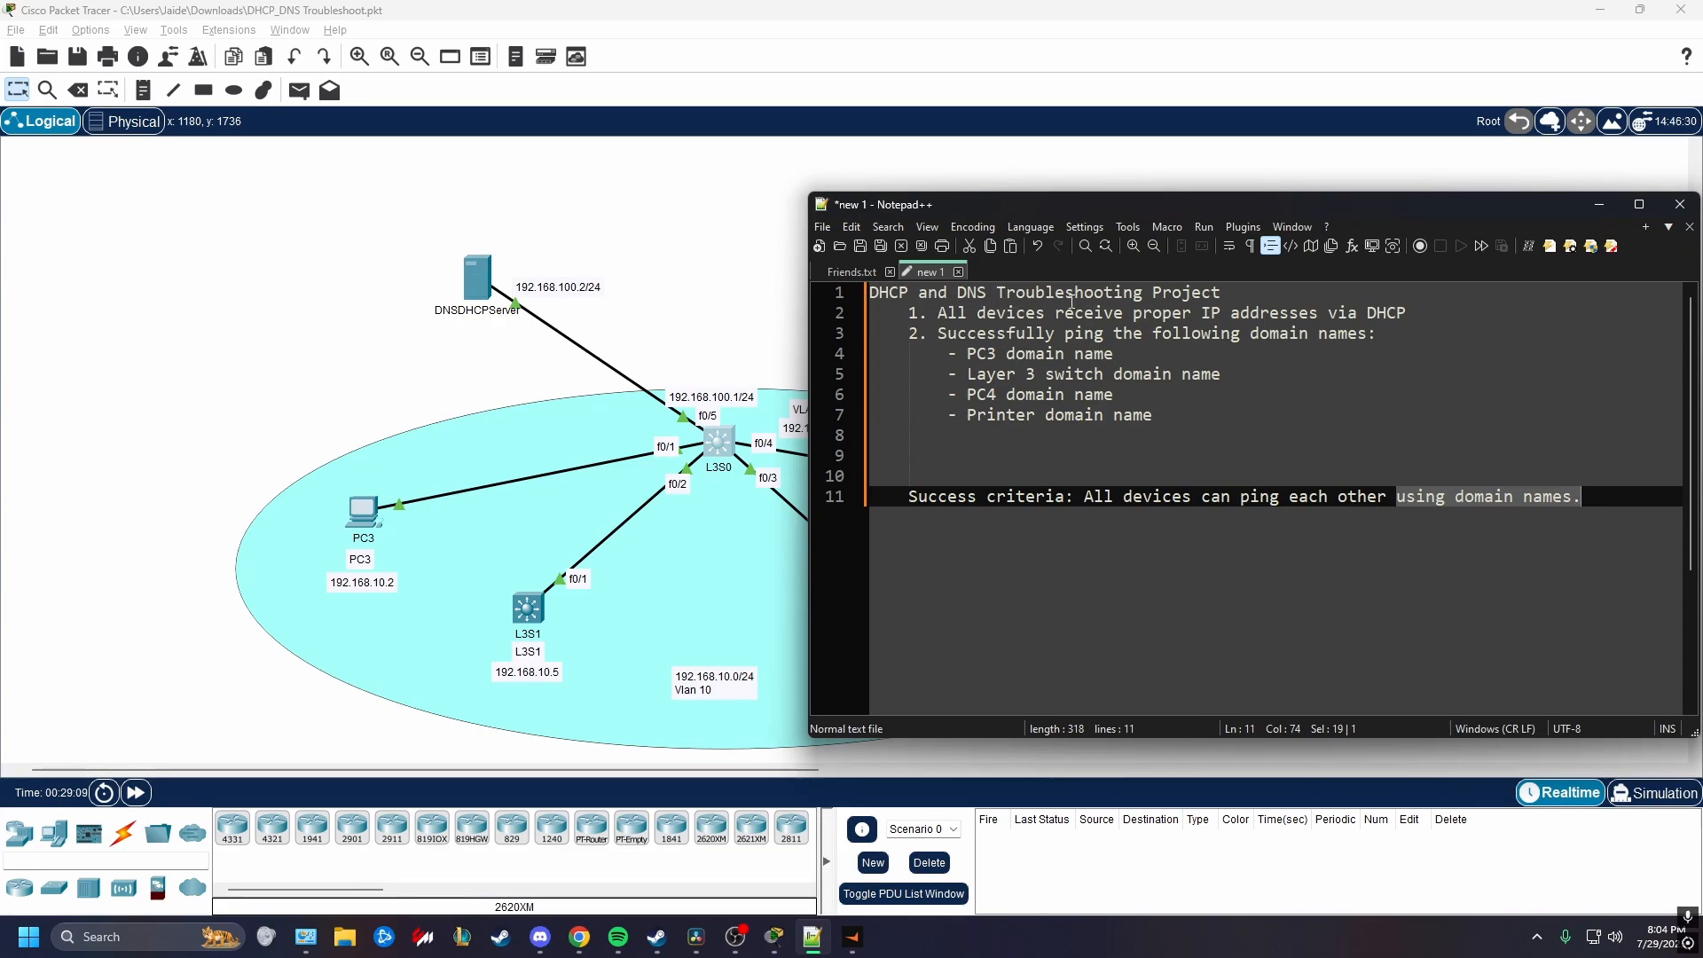
click(1163, 351)
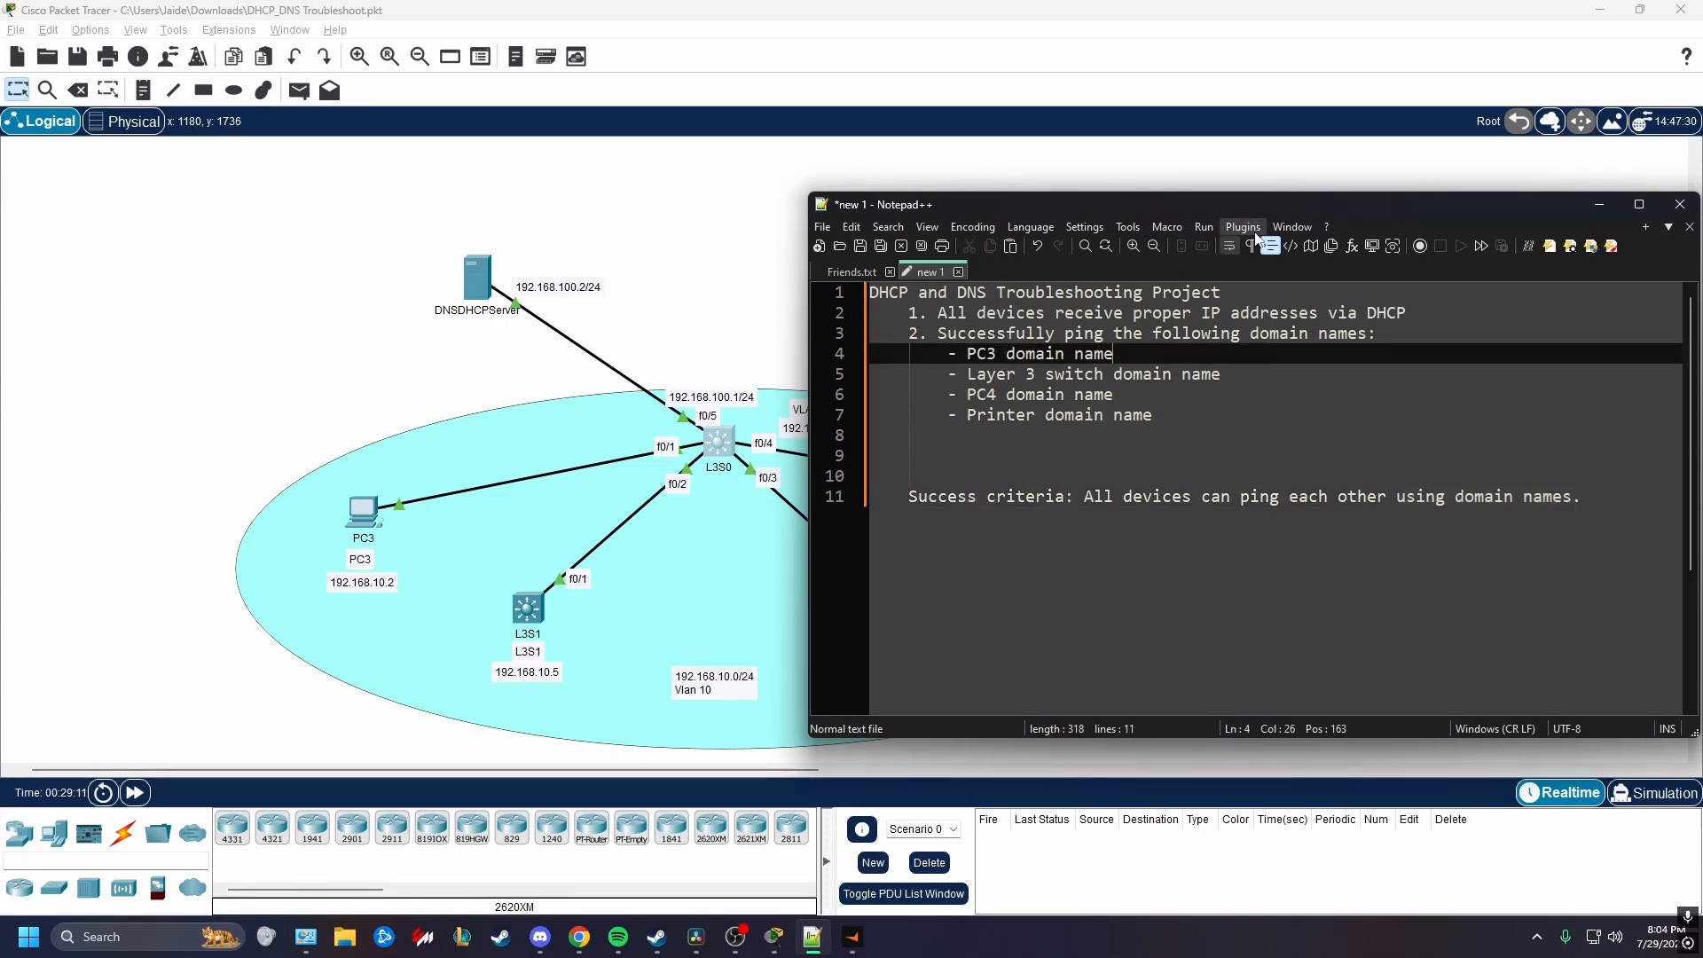